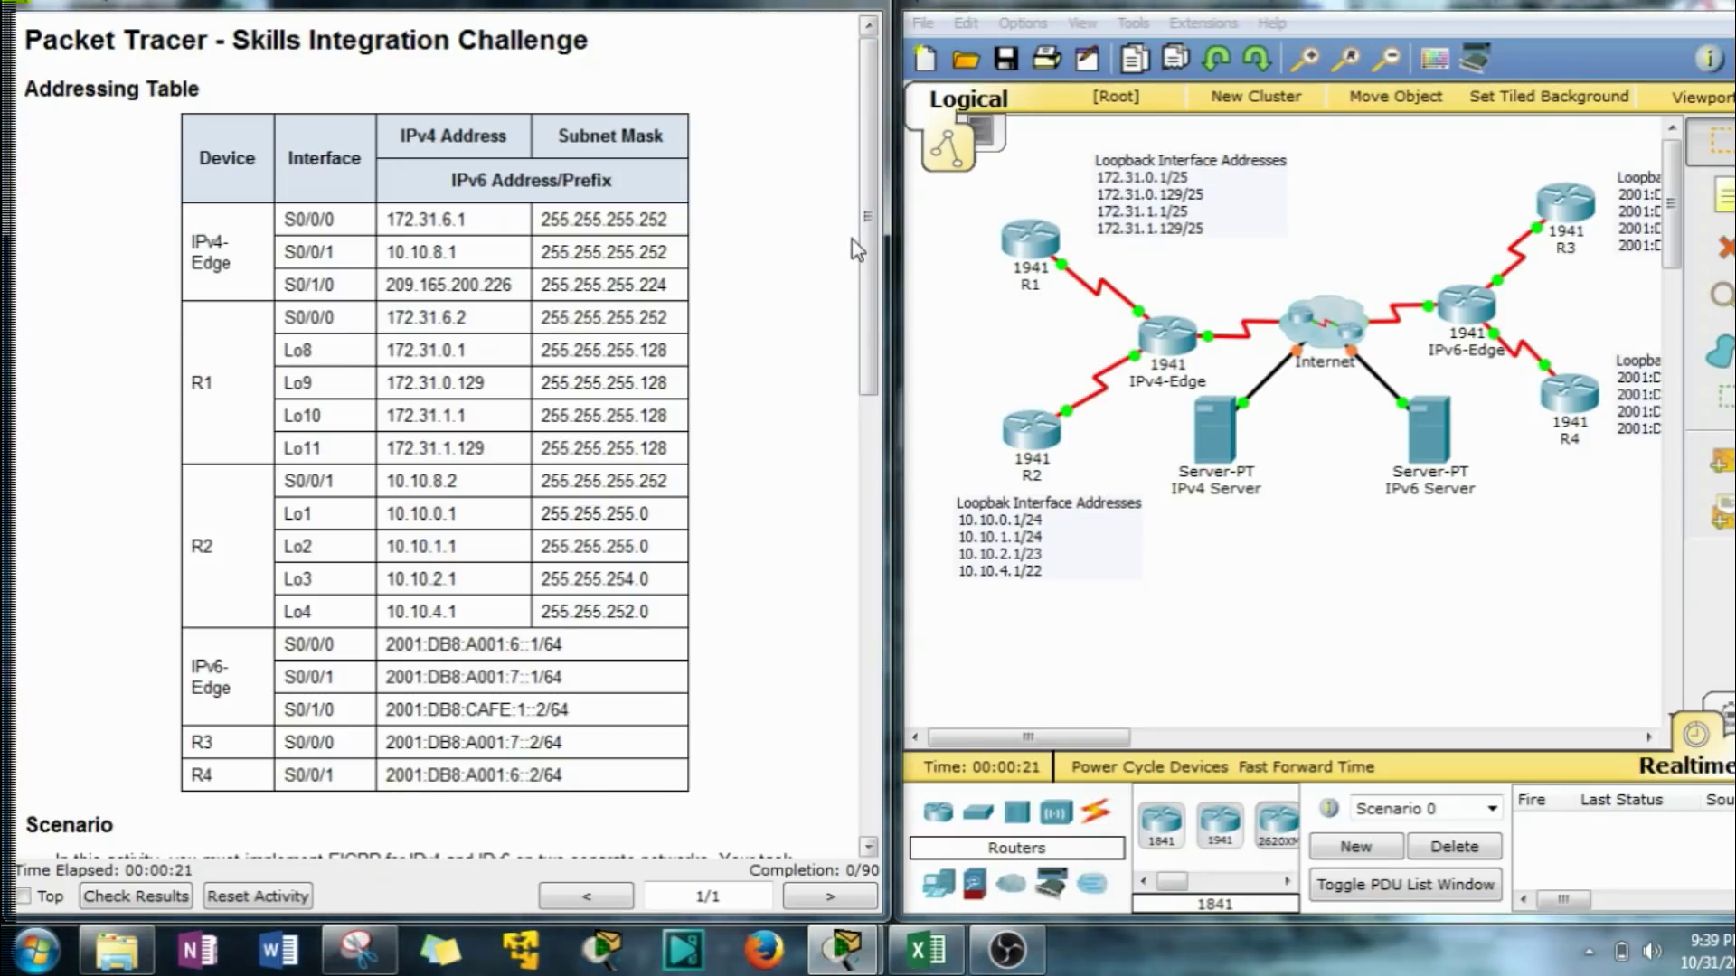
Scroll the instructions down to the EIGRP Requirements section.
left_click_drag(866, 222, 875, 692)
Open R1's CLI and enter global configuration mode with en and conf t.
left_click(1029, 240)
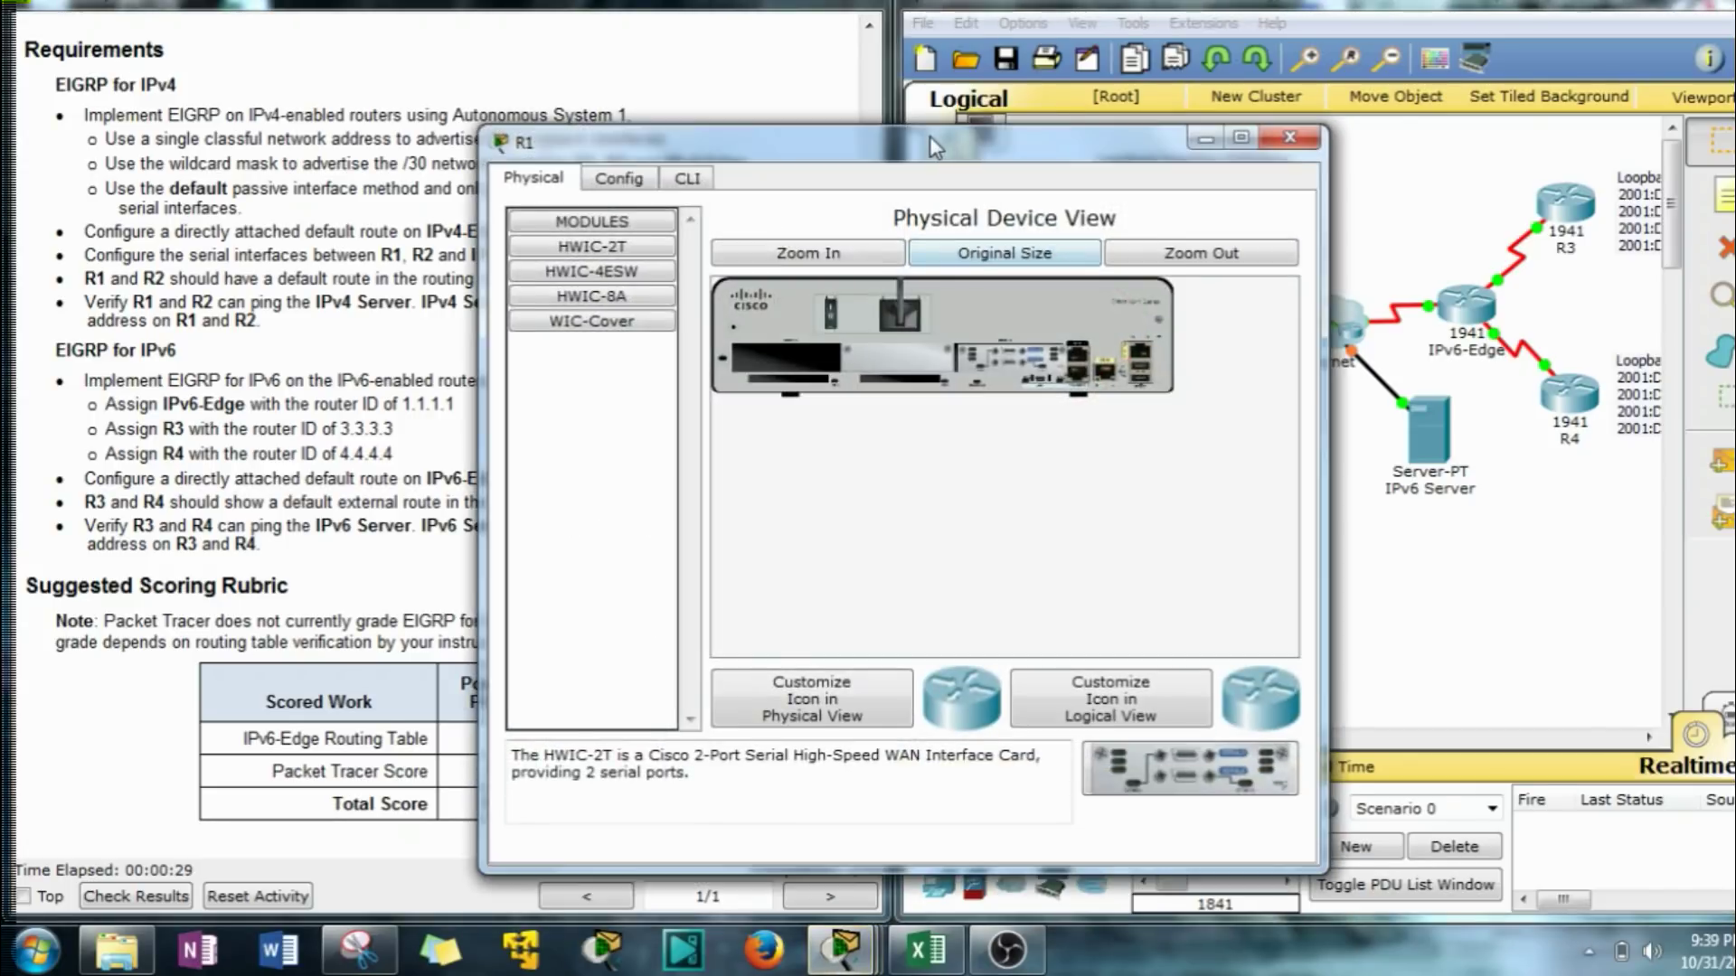
left_click_drag(929, 136, 1282, 30)
left_click(1040, 71)
key("Return")
key("Return")
type("en")
key("Return")
type("cpn f")
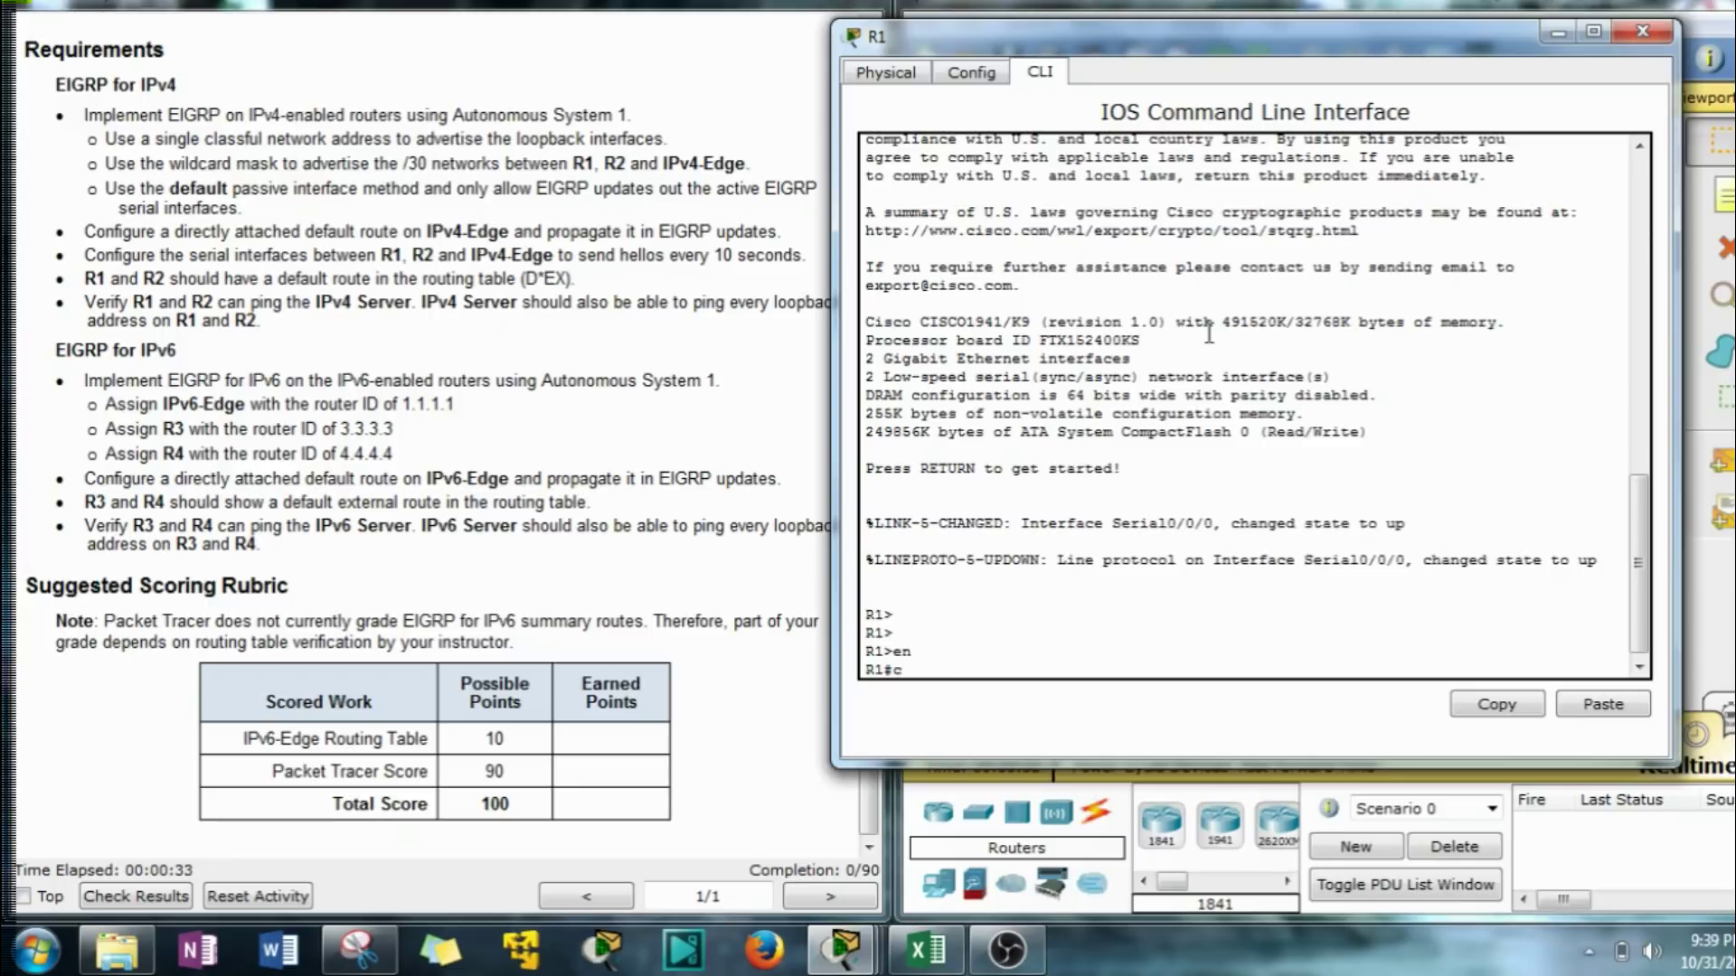
key("Return")
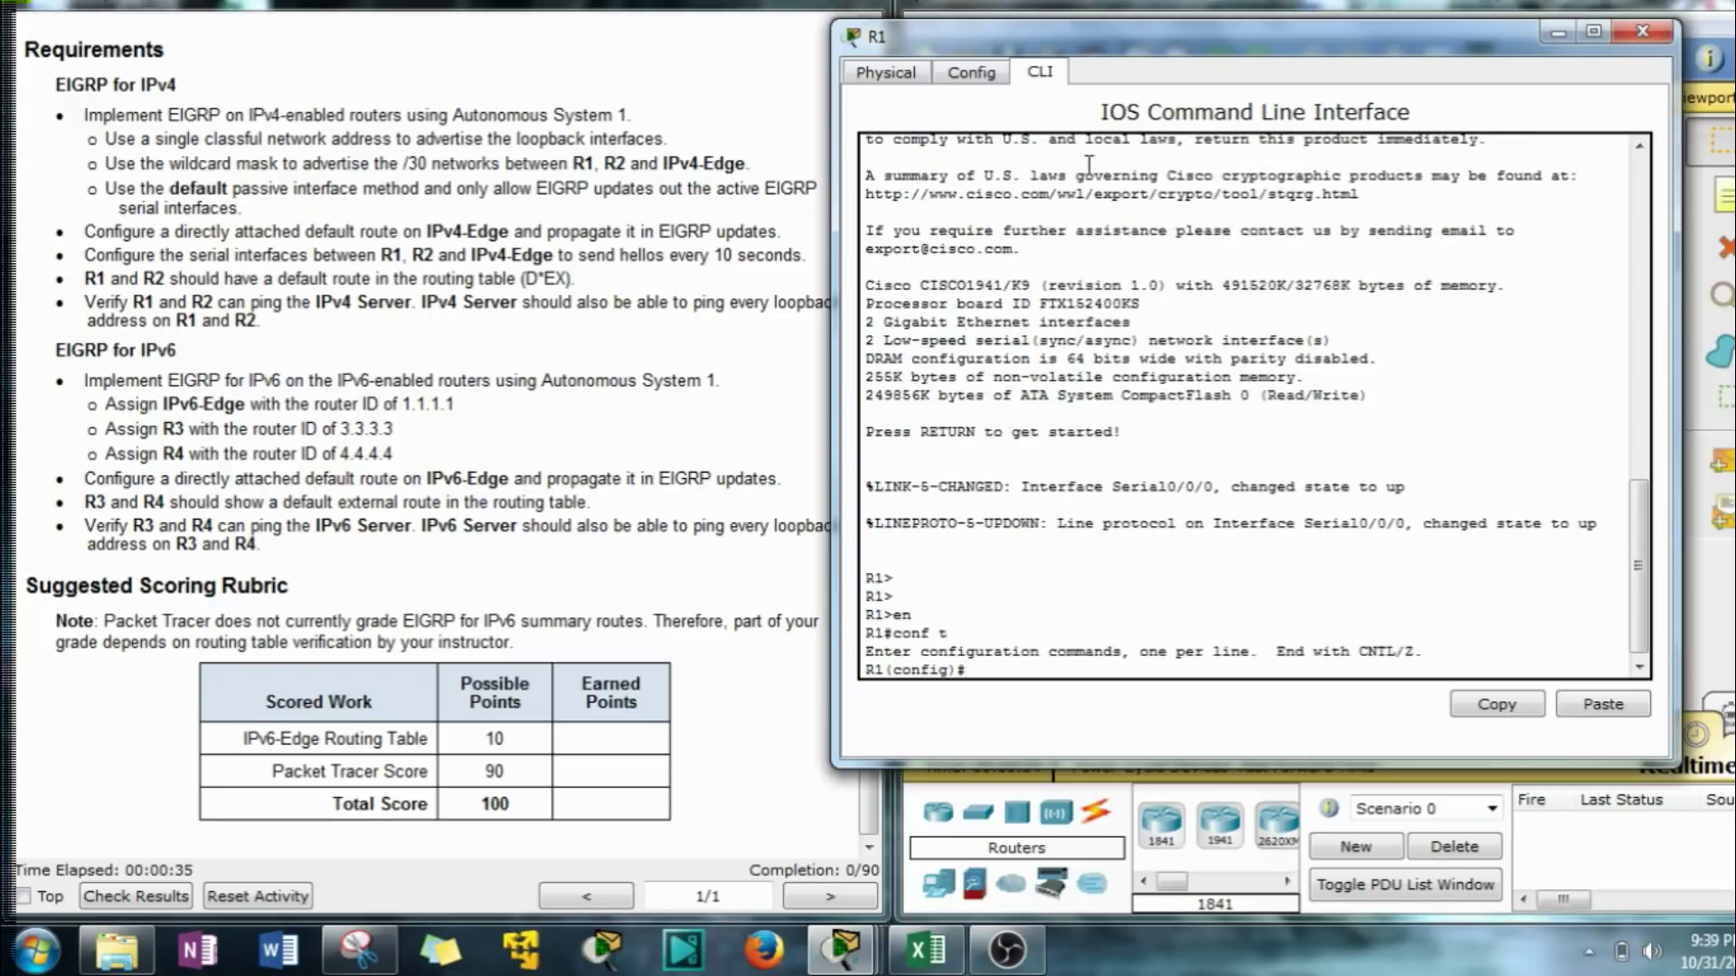
Start the EIGRP process for autonomous system 1 with router eigrp 1.
left_click_drag(1024, 38, 1072, 26)
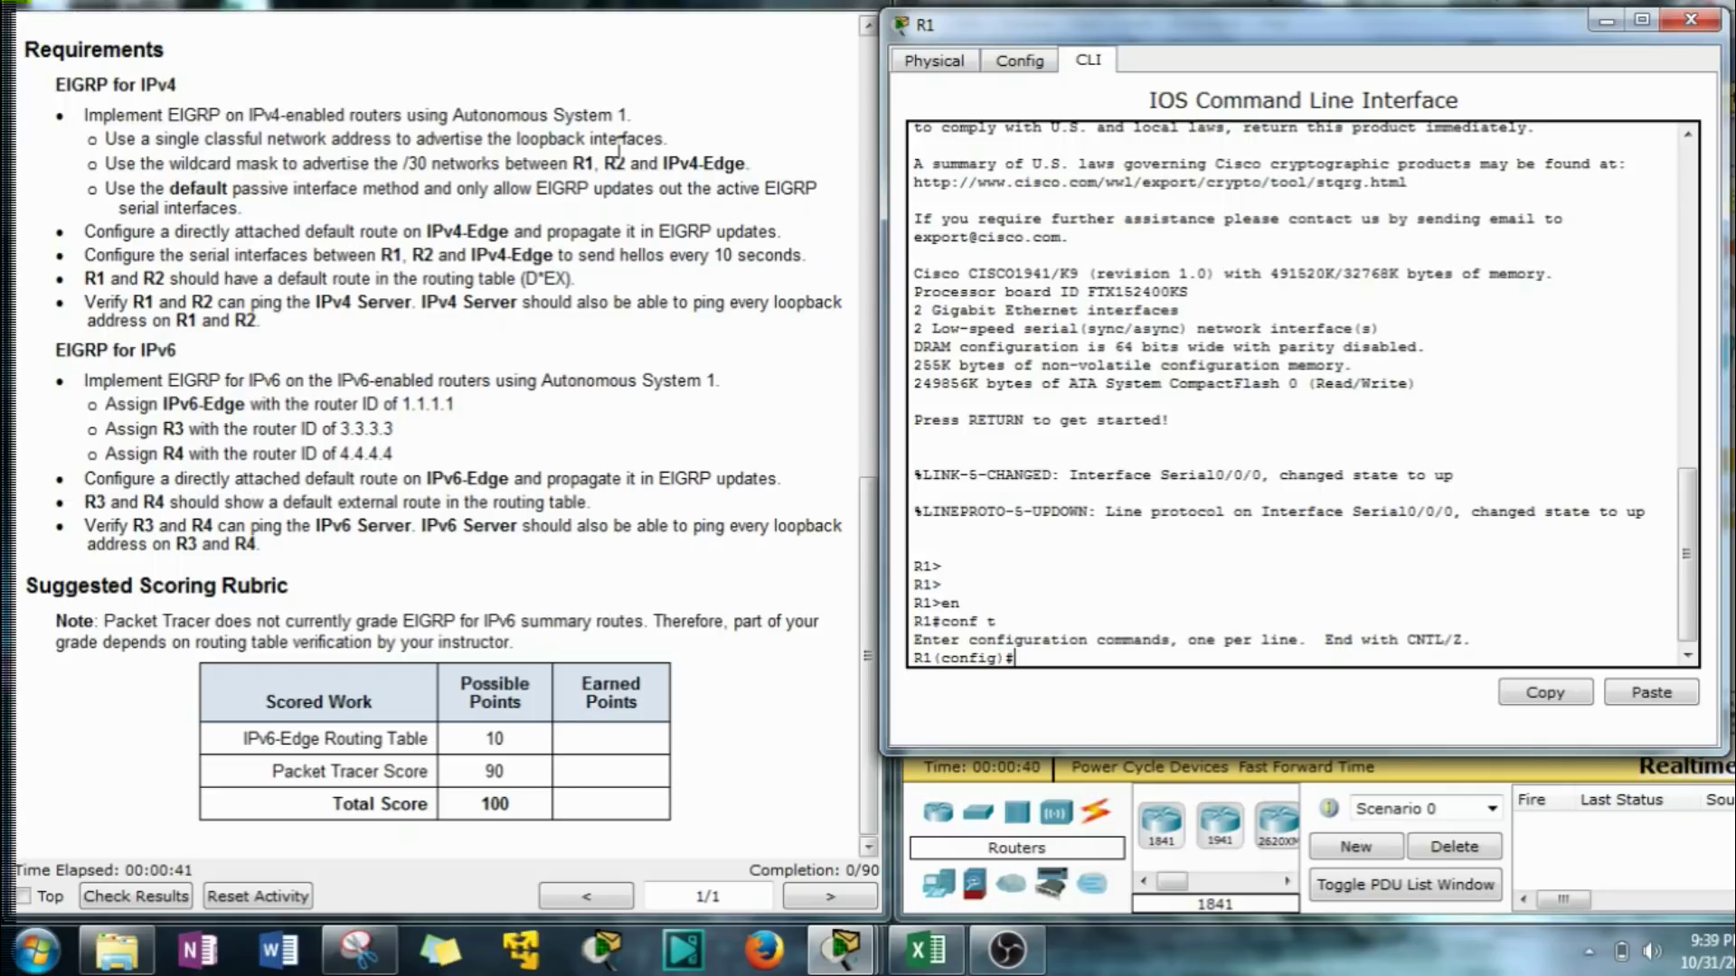
mouse_move(625, 119)
left_mouse_down()
mouse_move(437, 117)
mouse_move(631, 118)
left_mouse_up()
left_click(1029, 662)
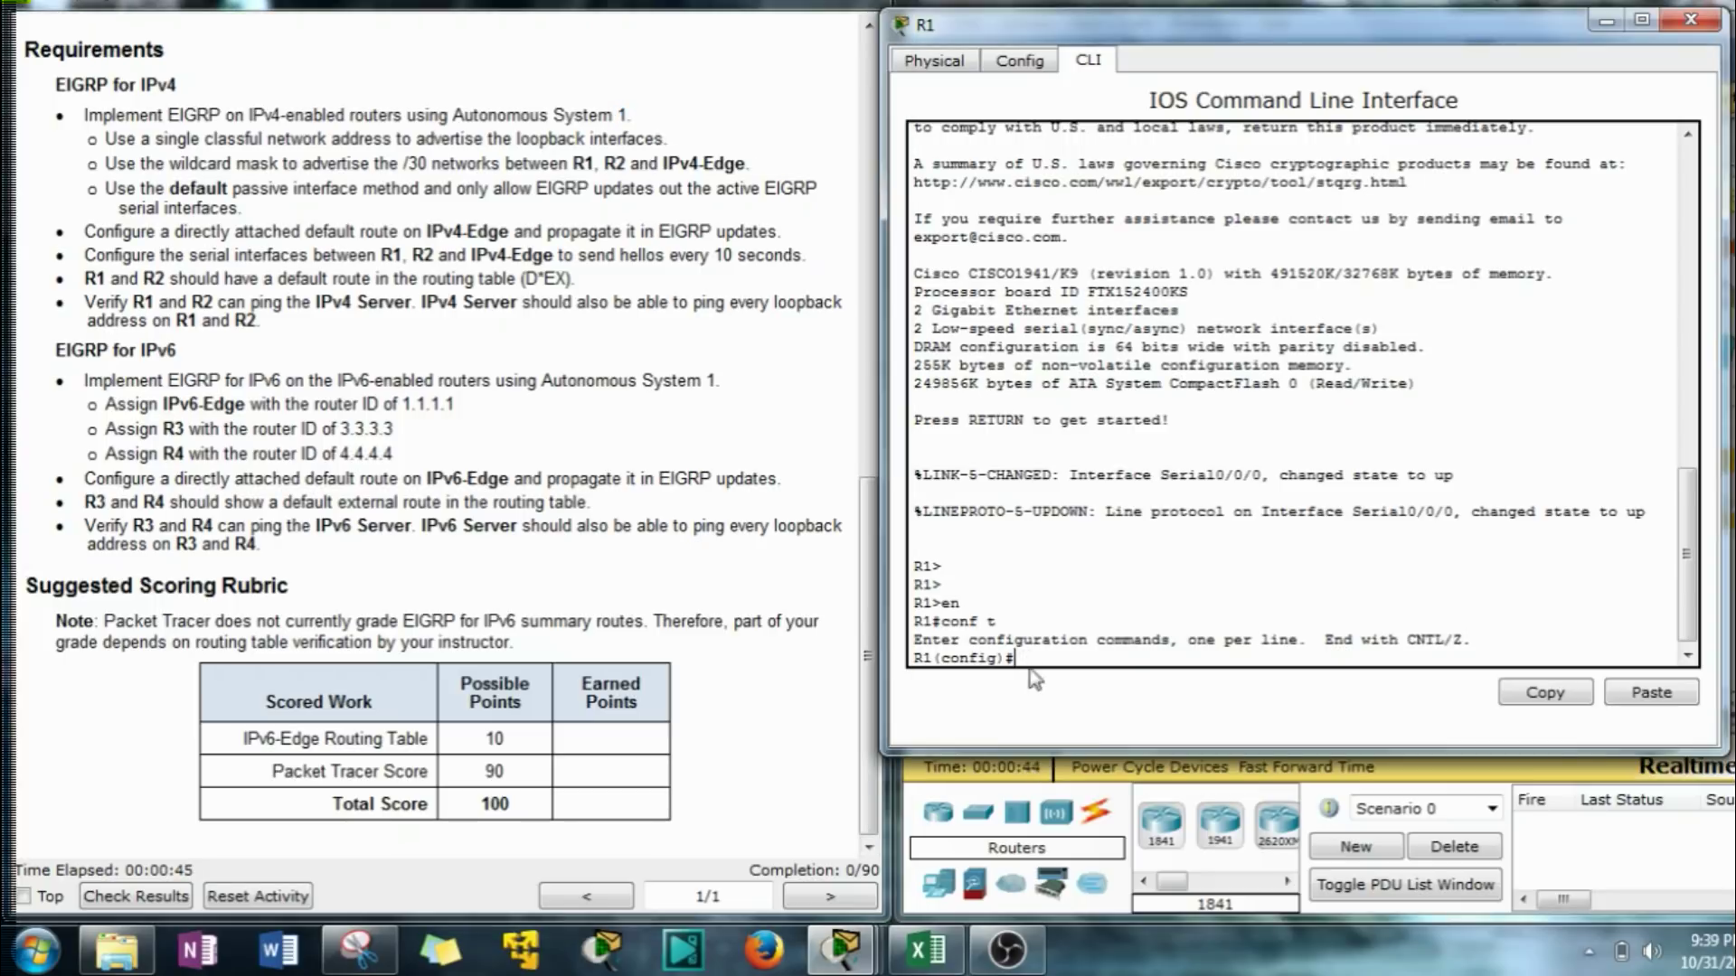
type("router ei")
type("g")
key("Tab")
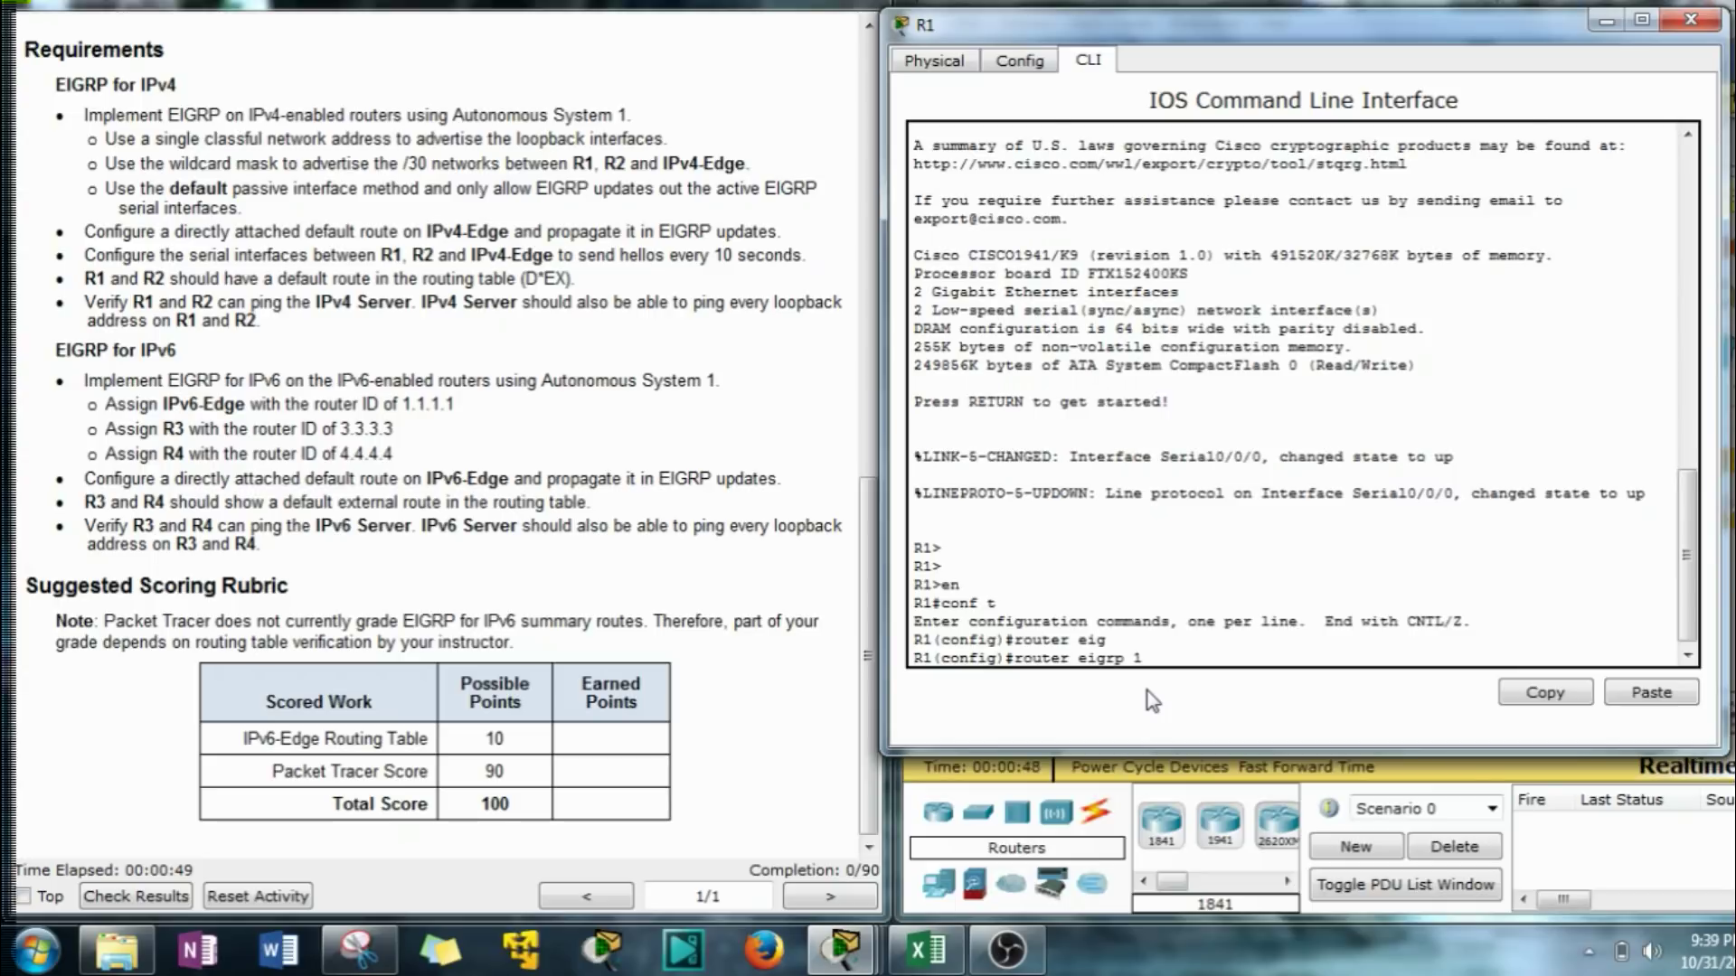
type("1")
key("Return")
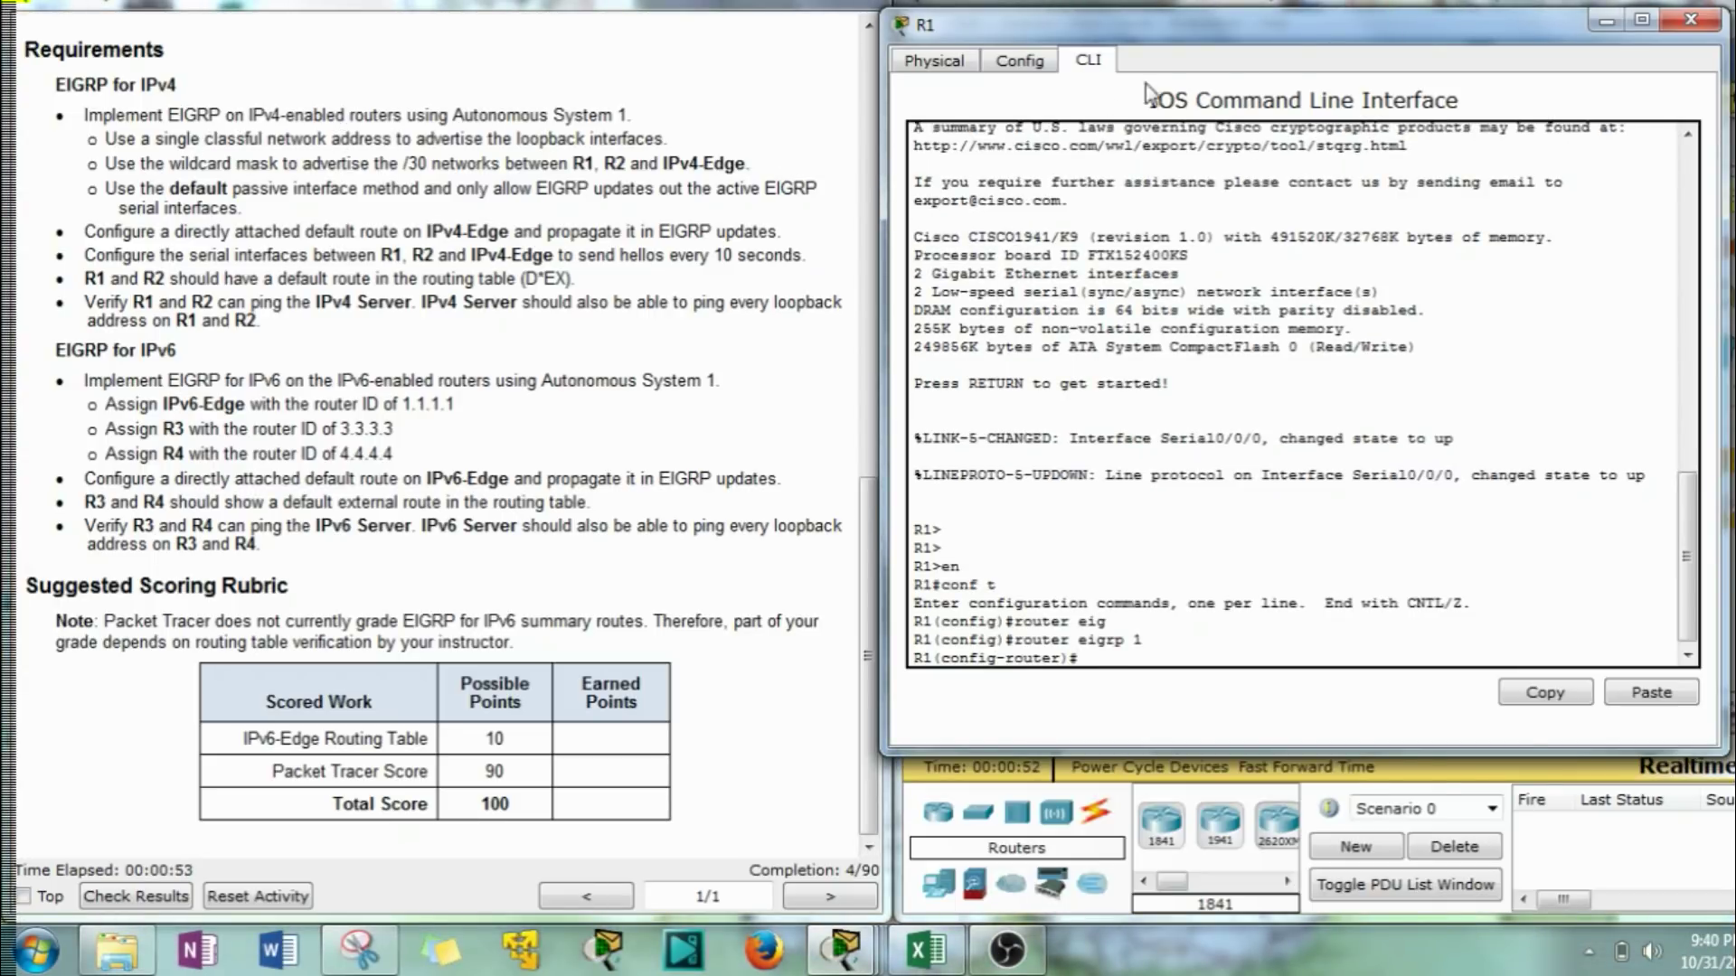
left_click_drag(1500, 35, 639, 99)
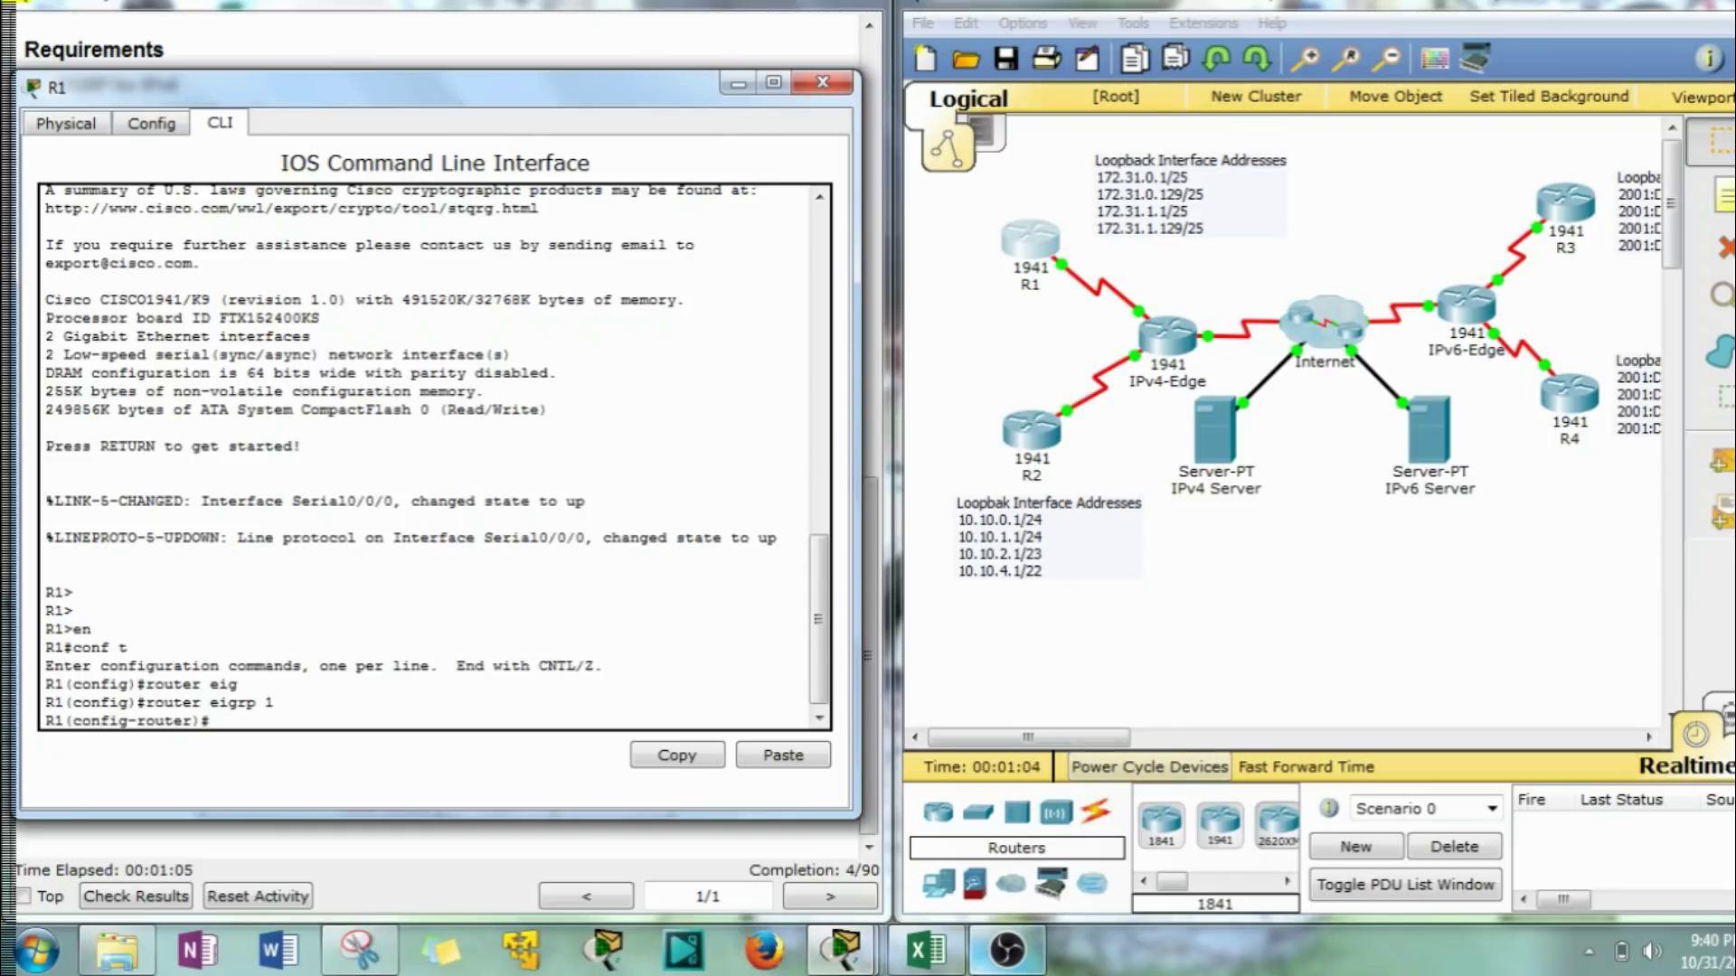
left_click(929, 951)
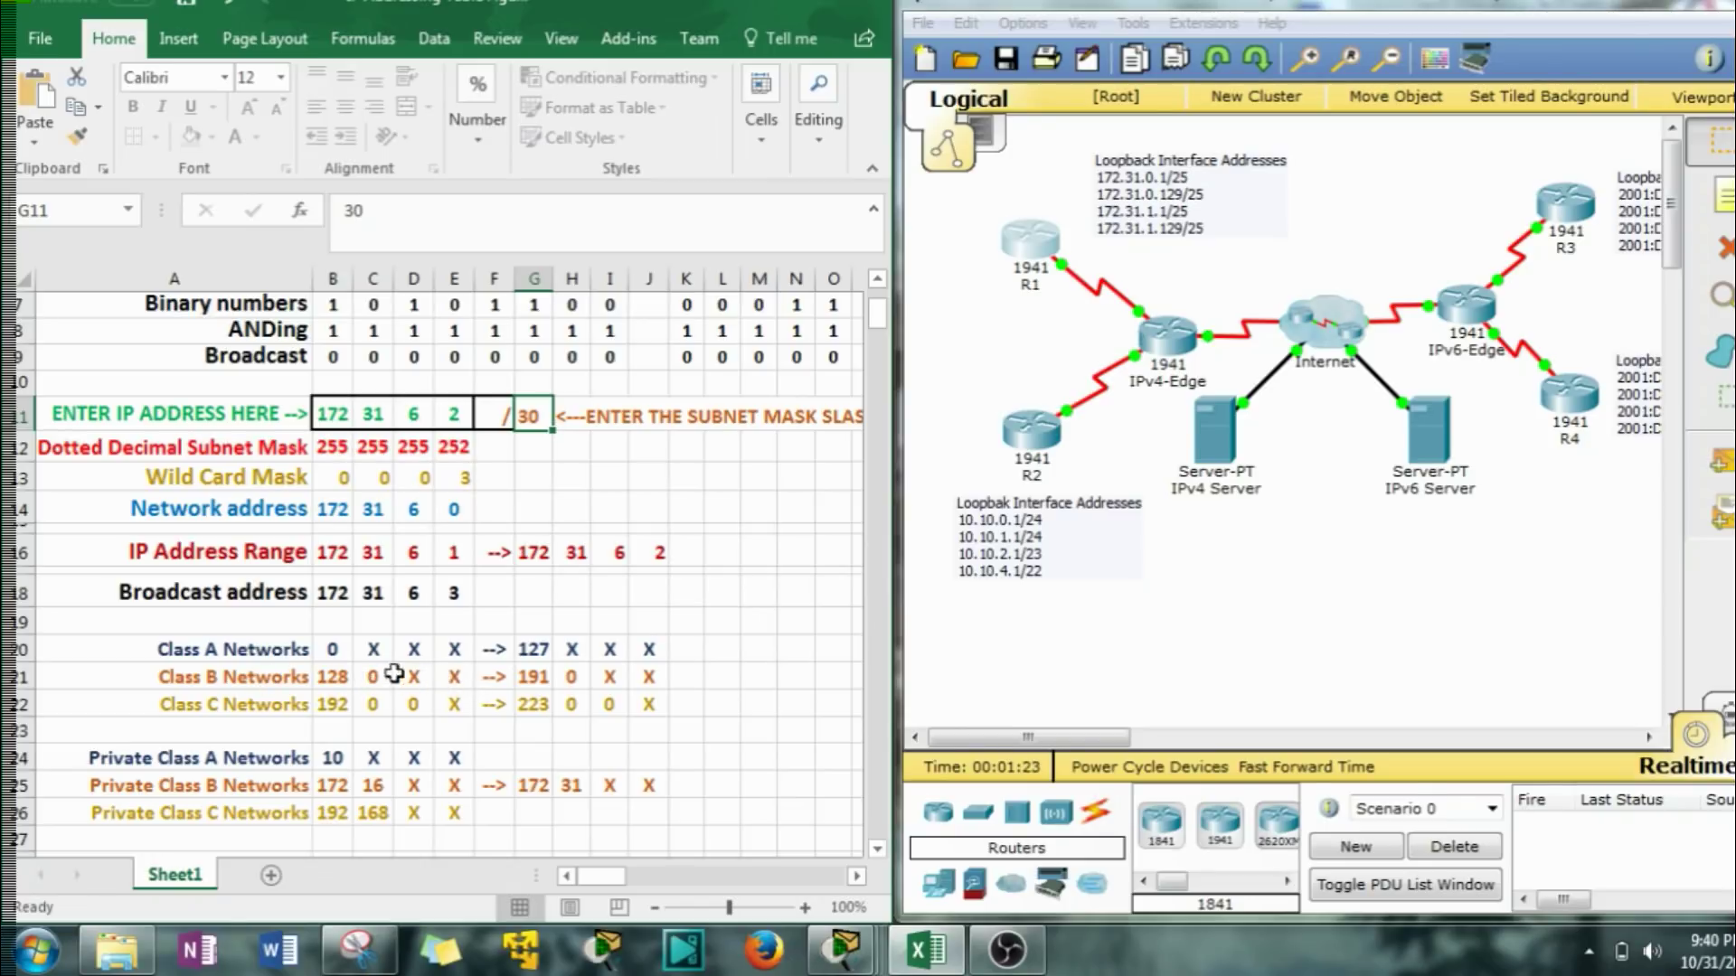
left_click(783, 6)
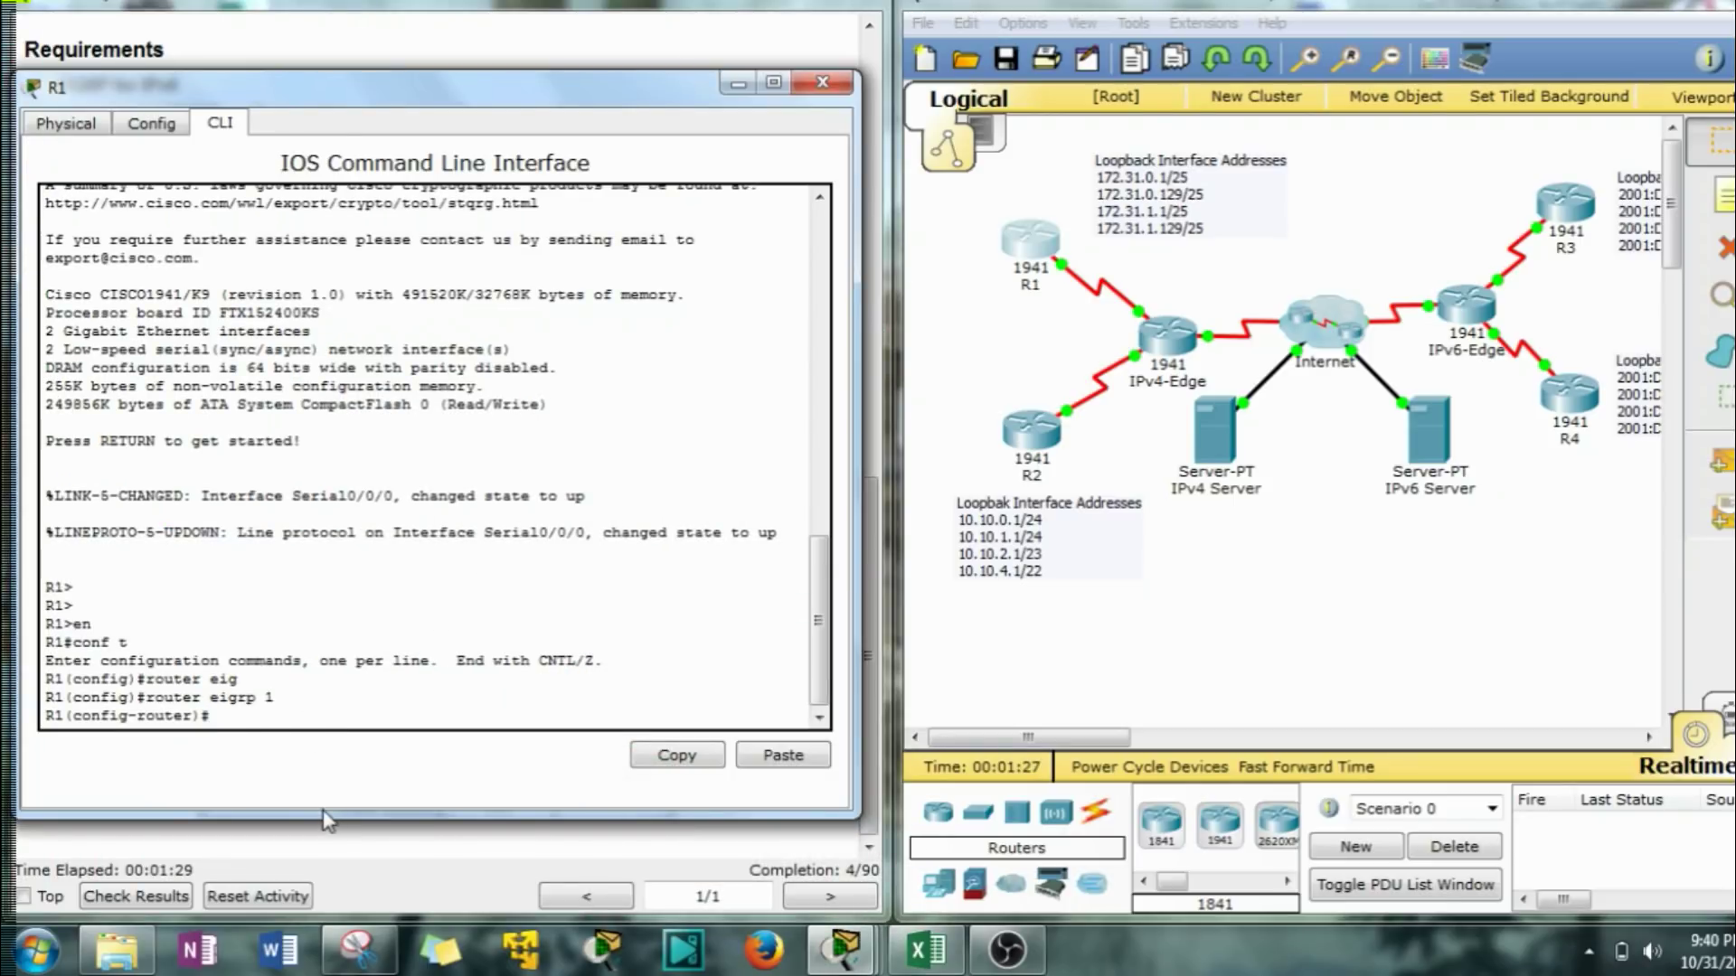
Add network 172.31.0.0 to R1's EIGRP AS 1 process.
type("net")
key("Tab")
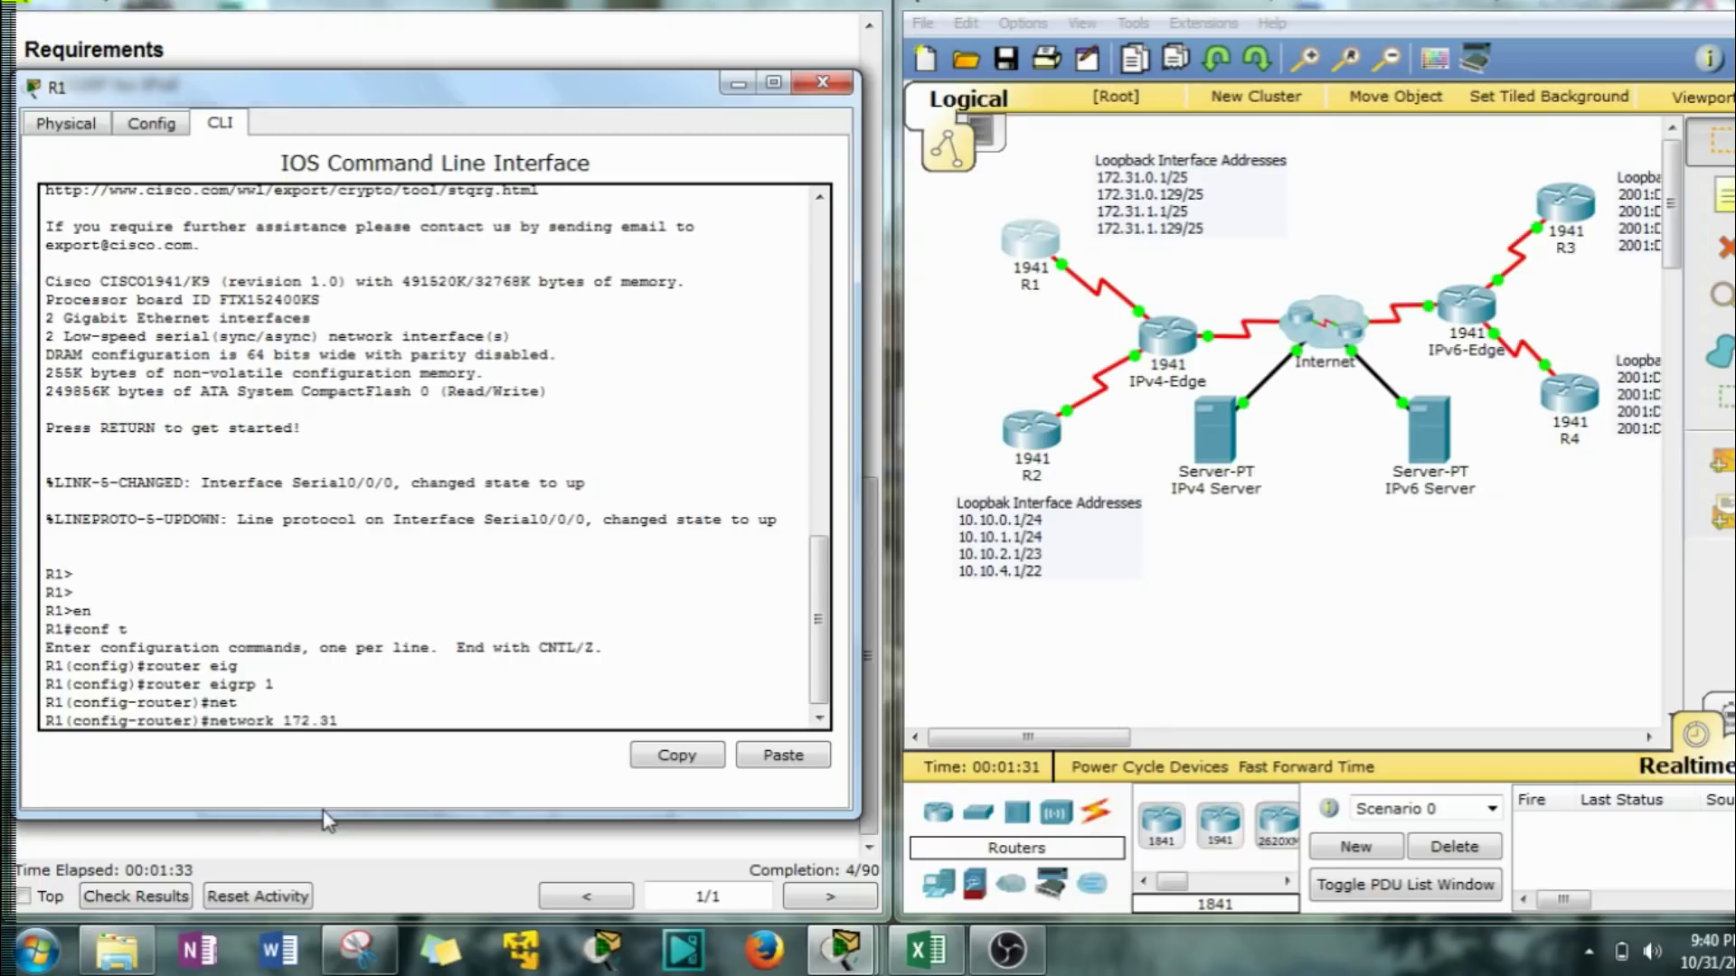
left_click(1166, 253)
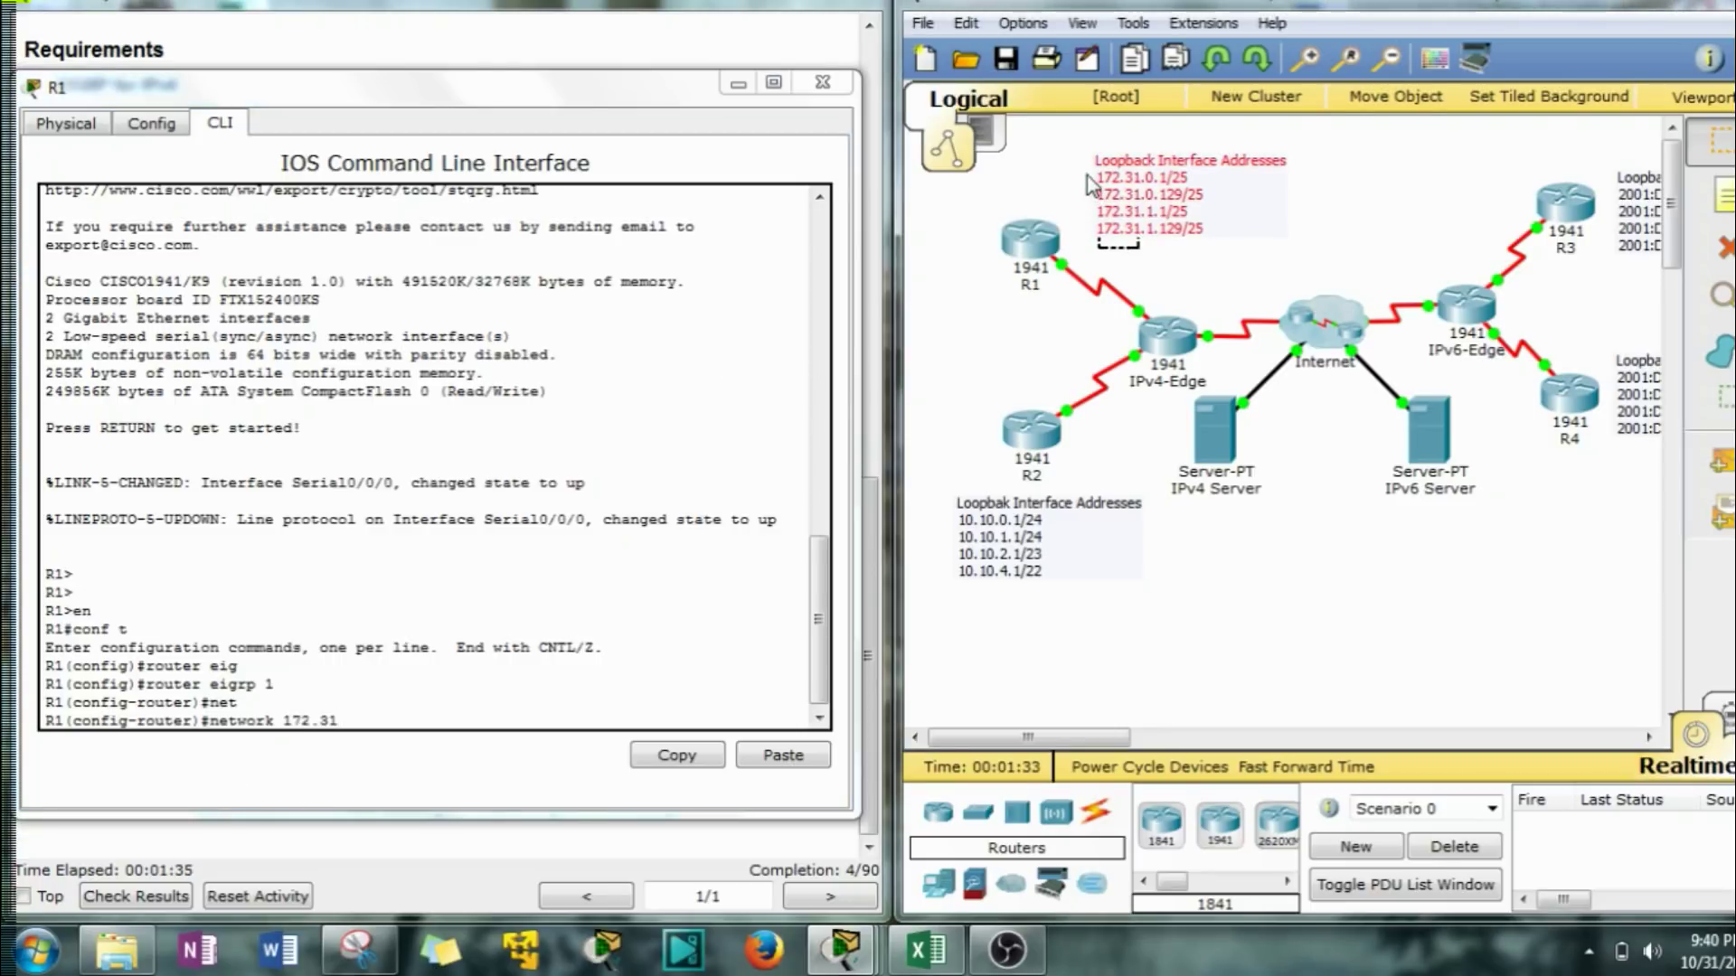
left_click_drag(1090, 186, 1091, 145)
left_click(357, 718)
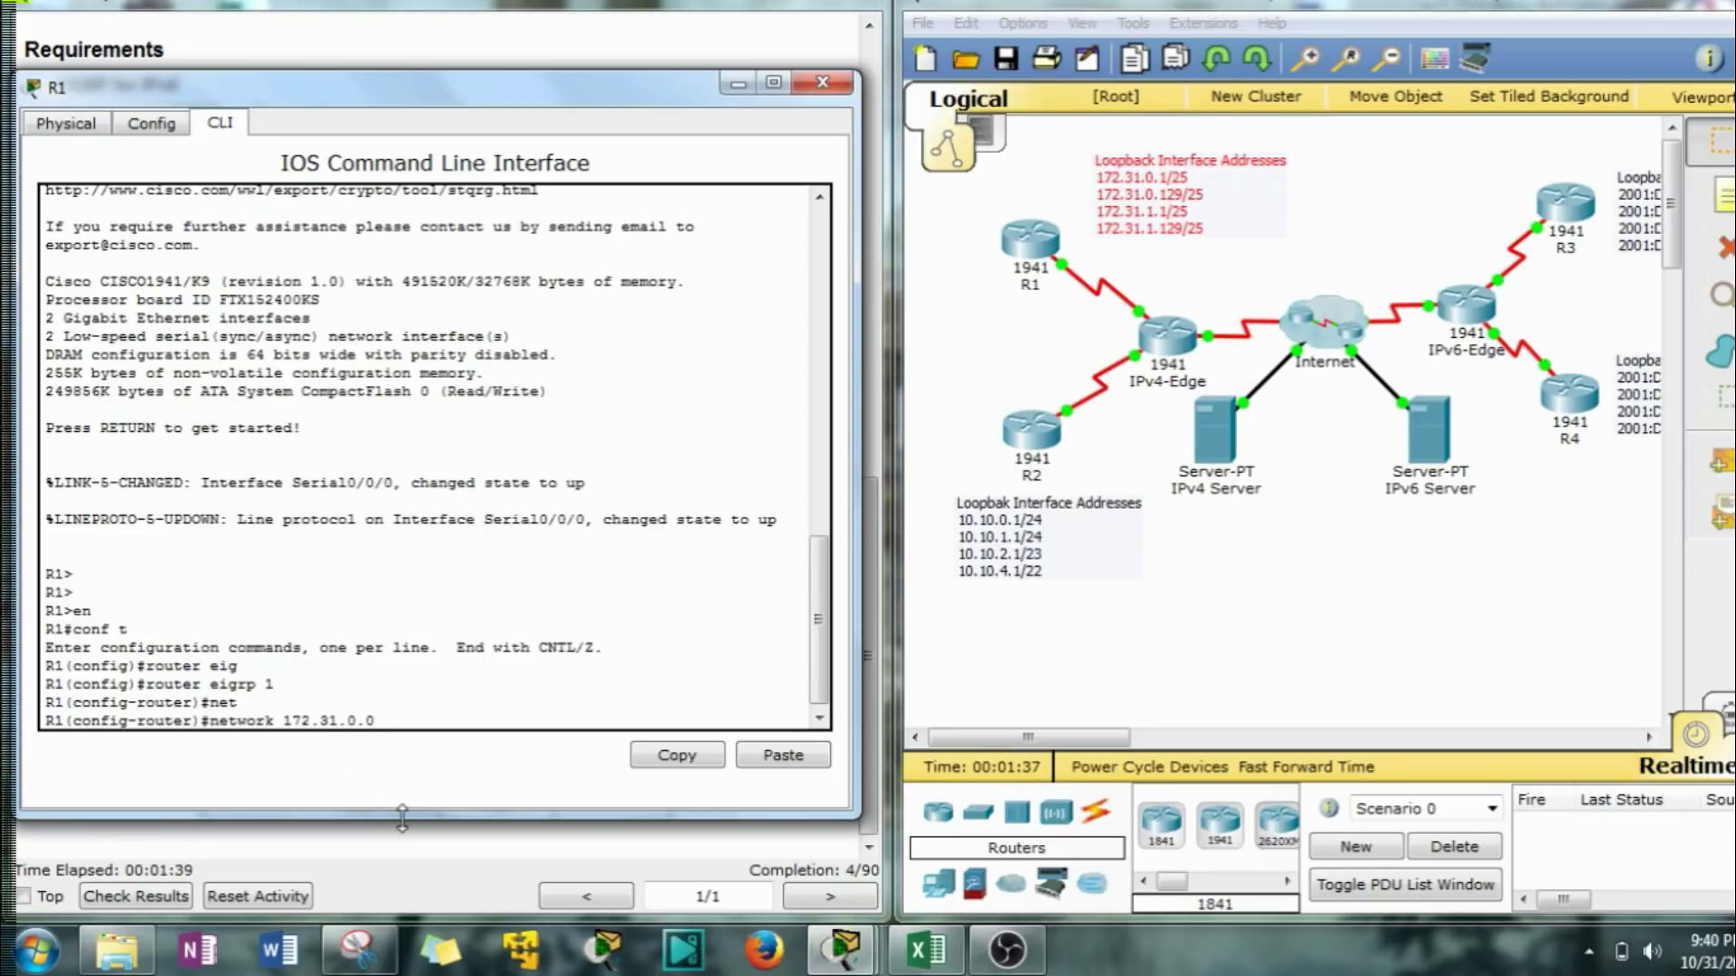
key("Return")
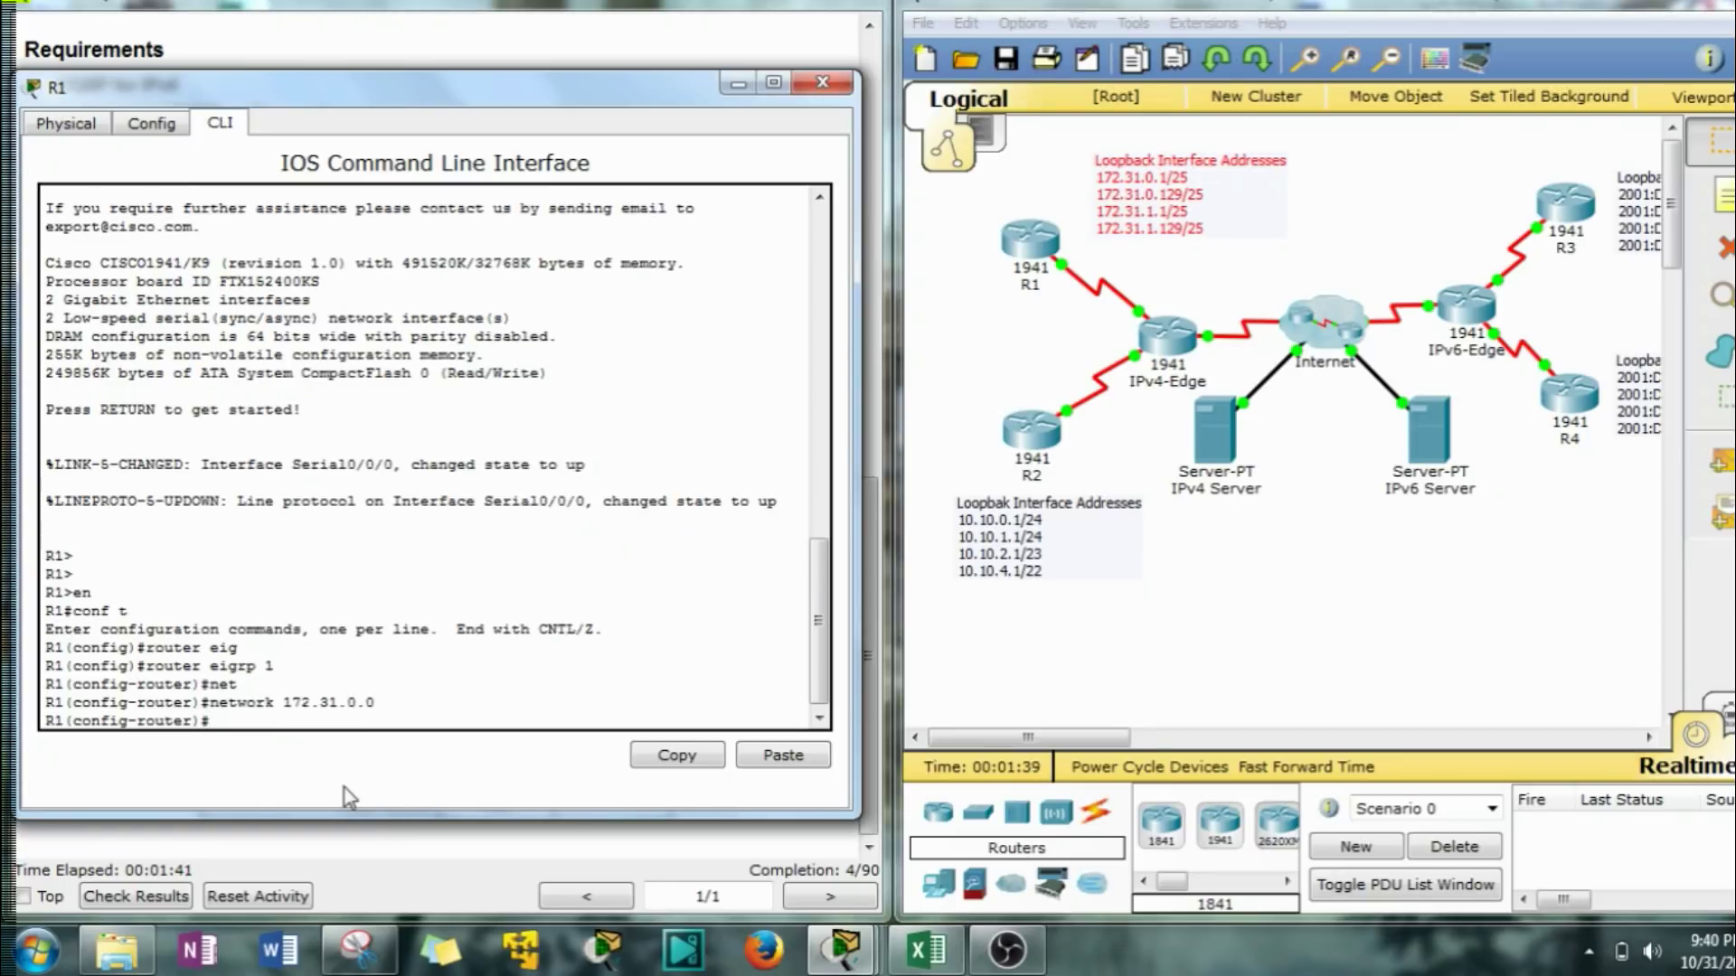
left_click_drag(380, 104, 1243, 90)
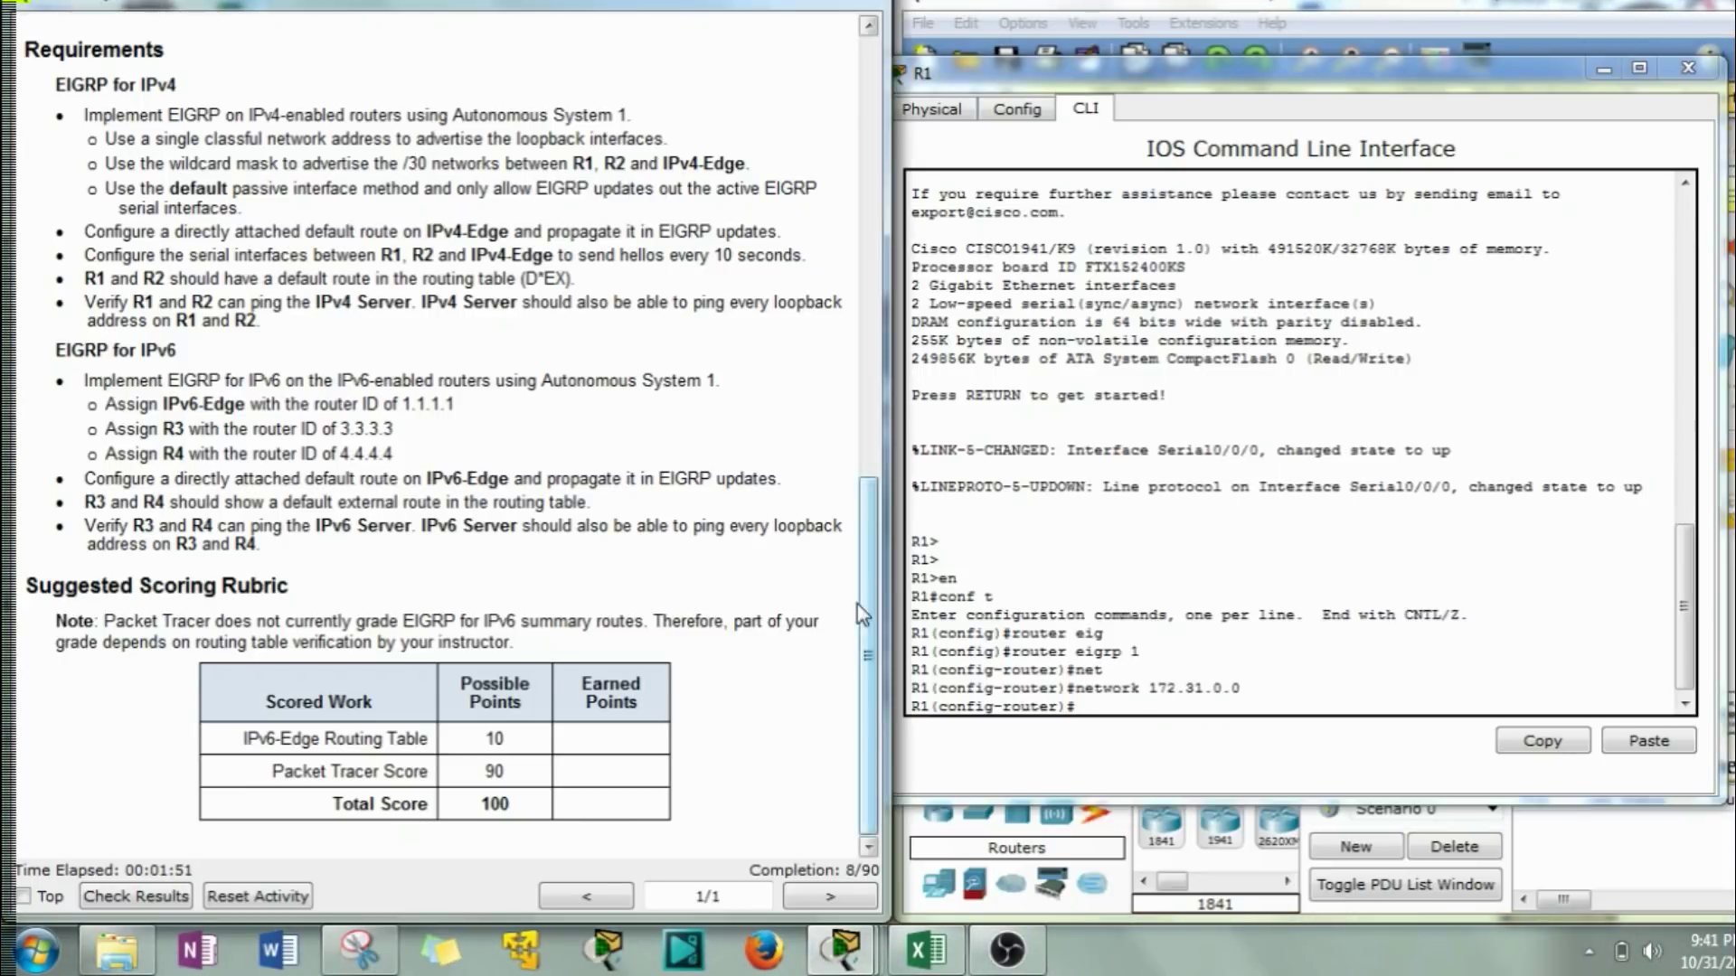
Show the Addressing Table and start typing R1's network statement for 172.31.6.0.
left_click_drag(864, 624, 866, 185)
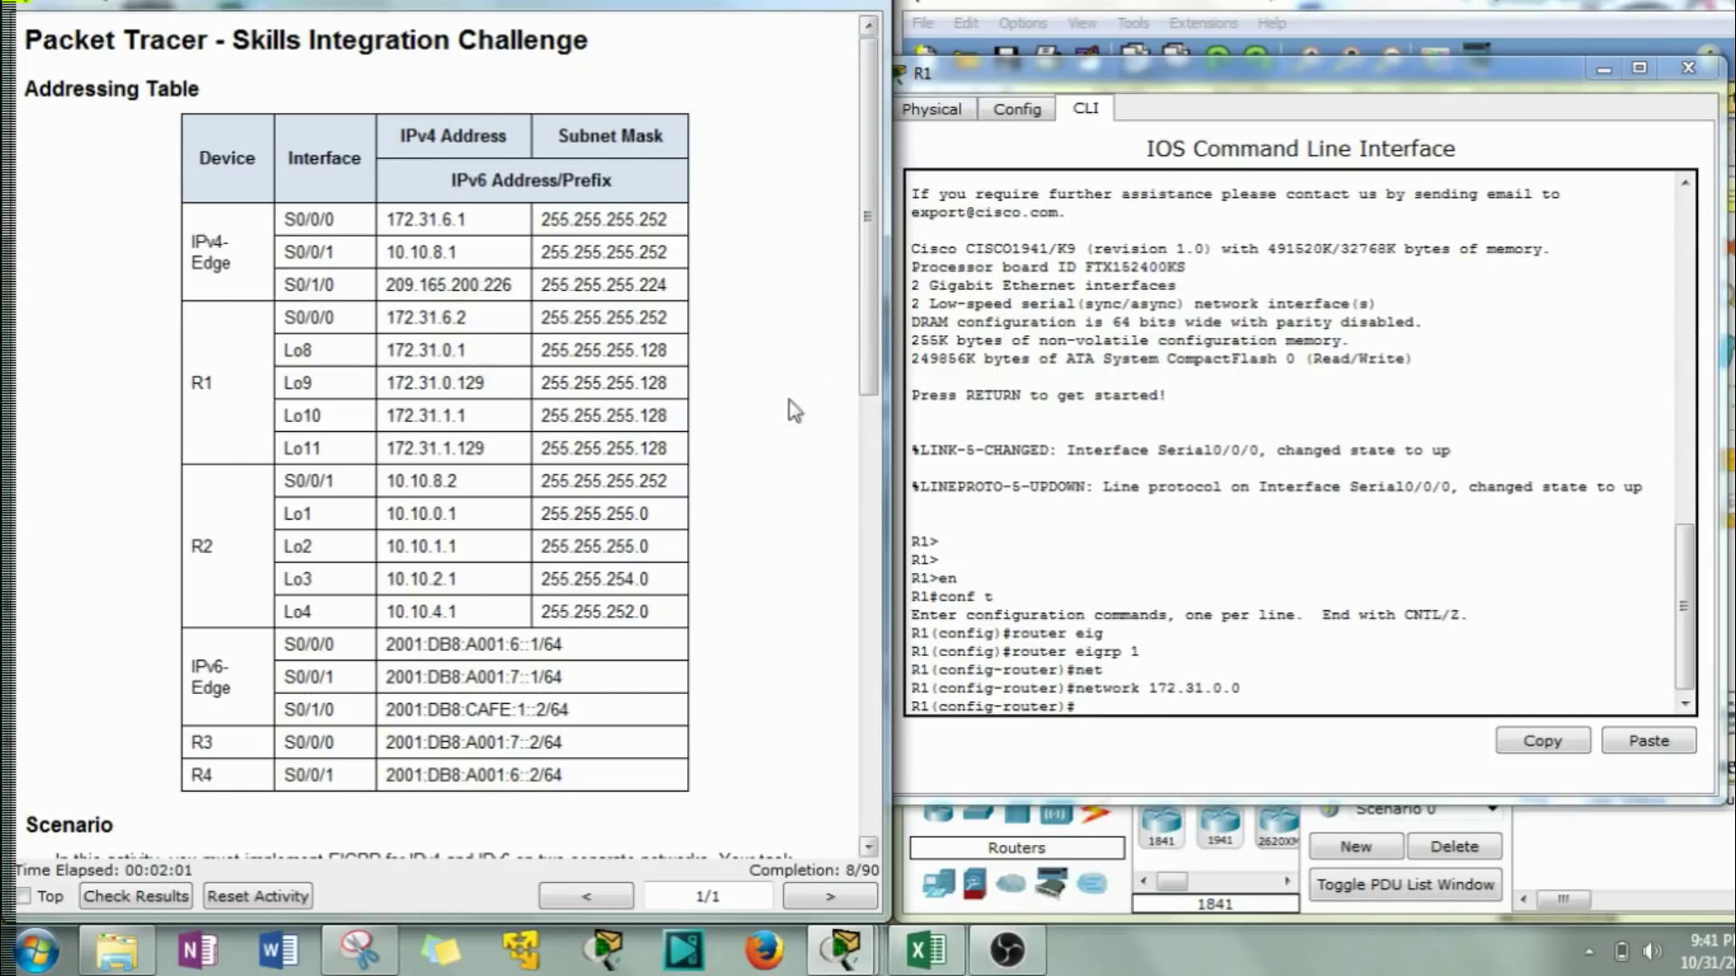
left_click(1117, 719)
type("net")
key("Tab")
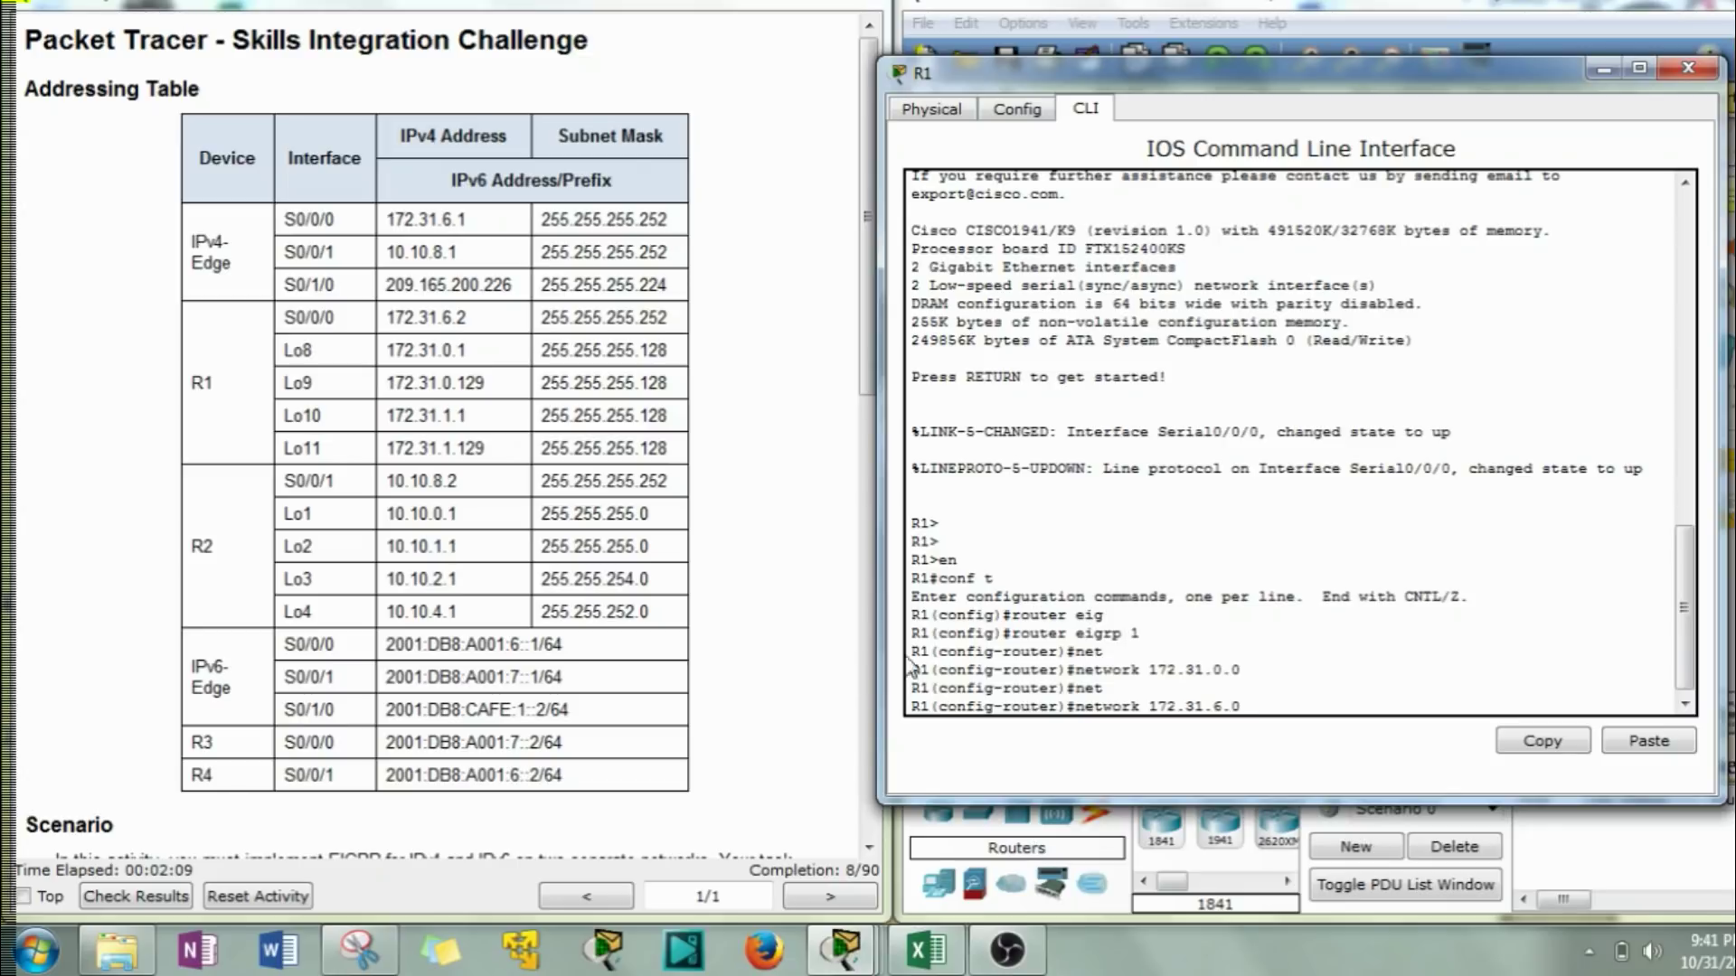
left_click(929, 945)
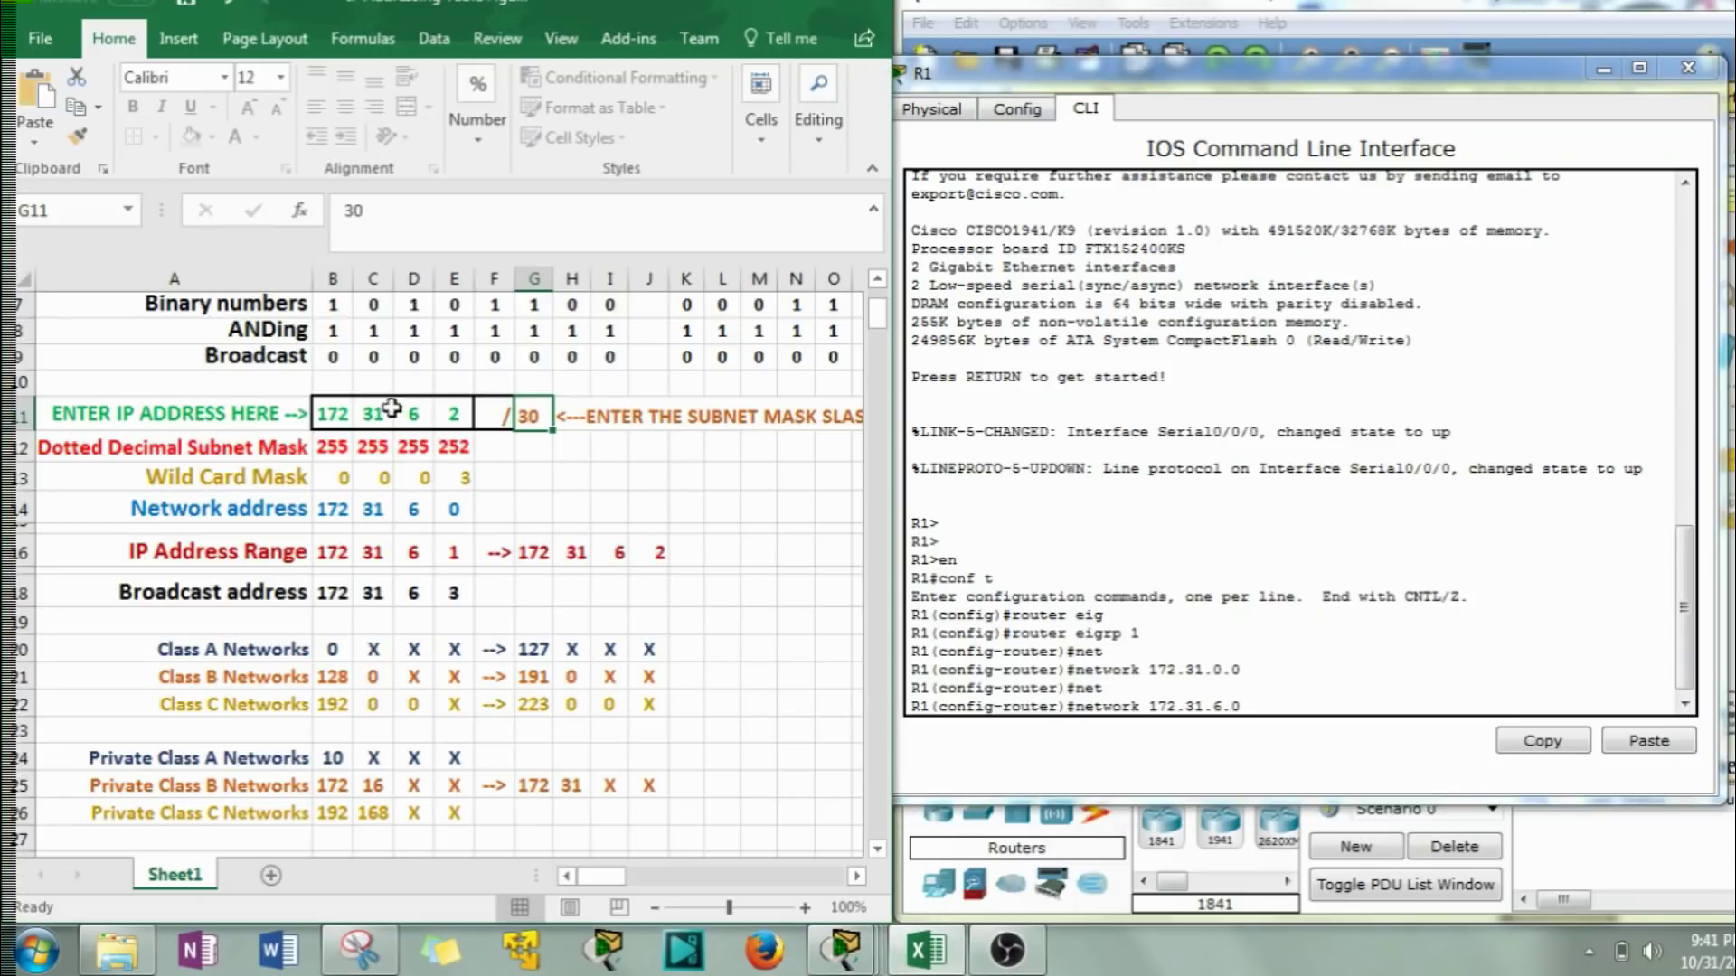
Enter 2 in cell E11 to confirm the 0.0.0.3 wildcard, then hide the spreadsheet.
left_click(452, 414)
type("2")
left_click(1280, 706)
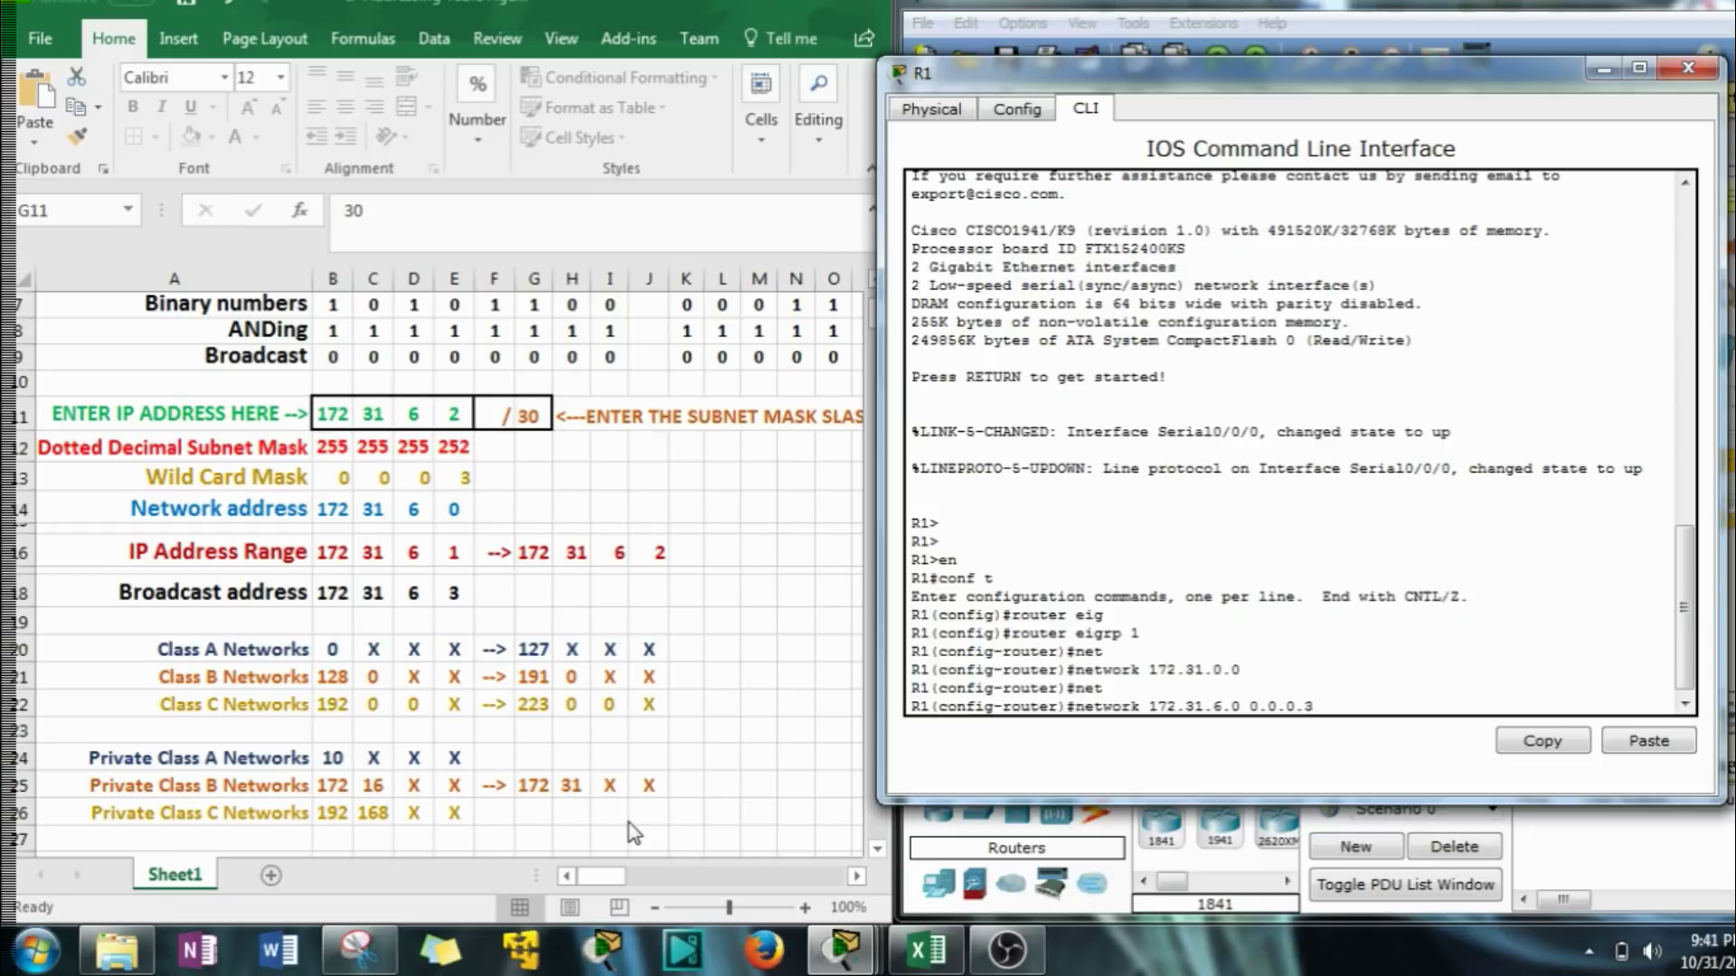
left_click(733, 3)
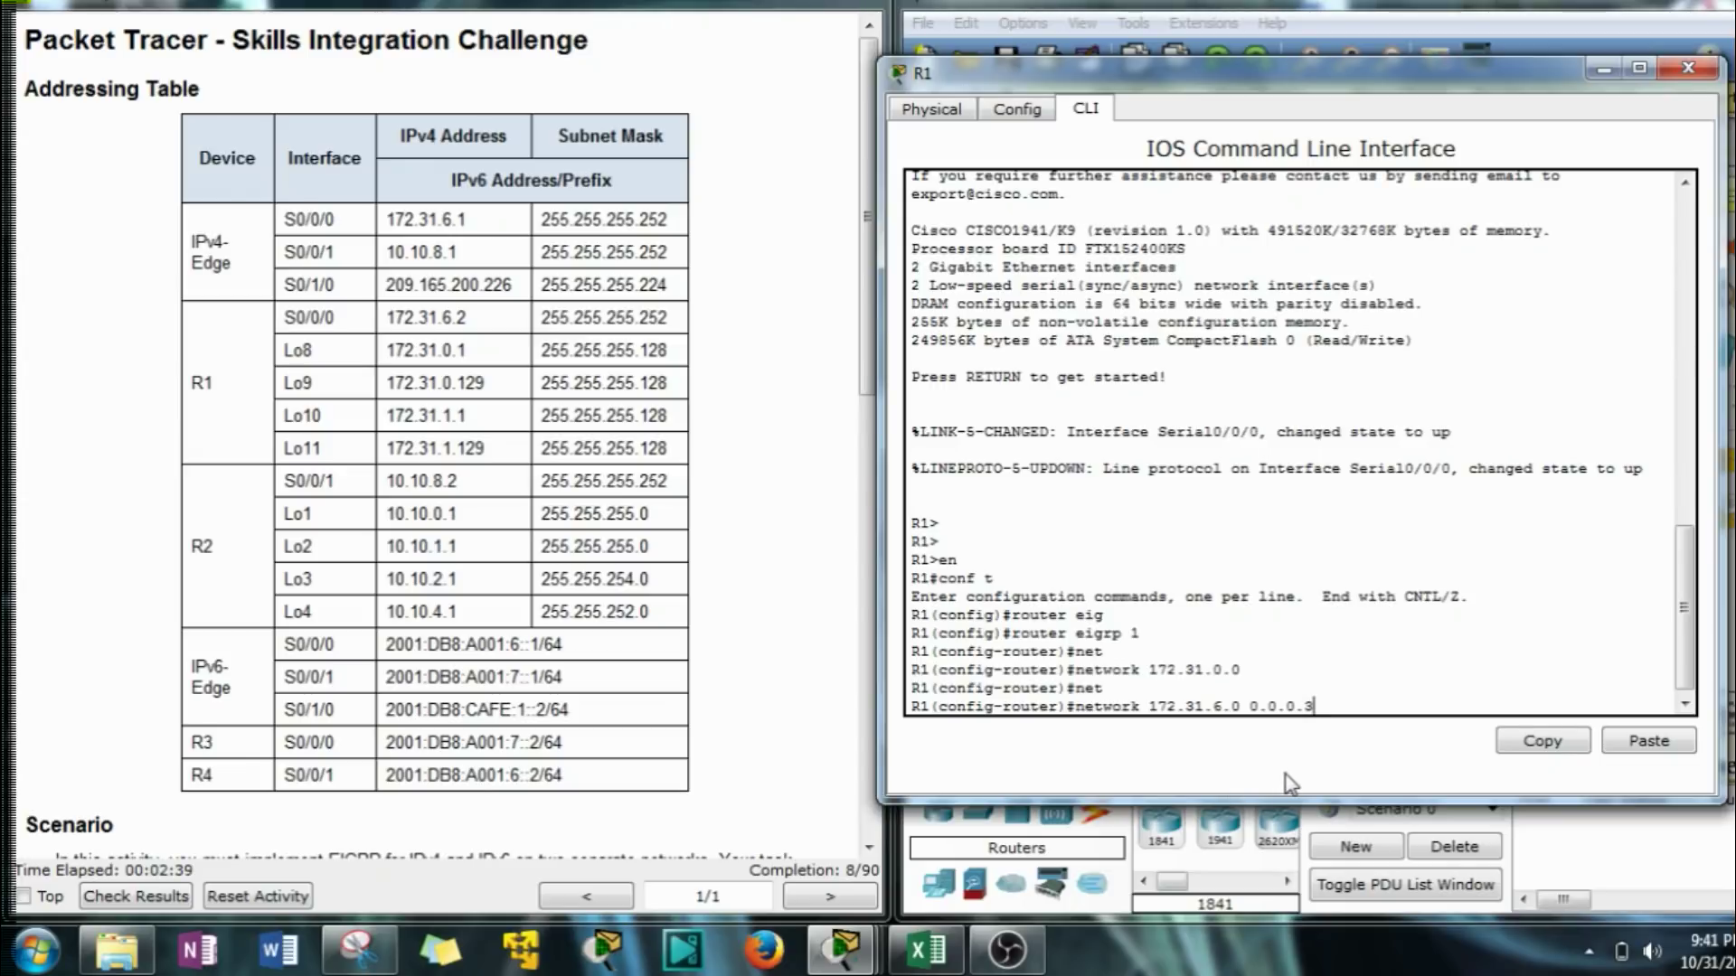
Enter network 172.31.6.0 0.0.0.3 on R1 and review the topology around R1 and R2.
key("Return")
scroll(796, 570, "down", 9)
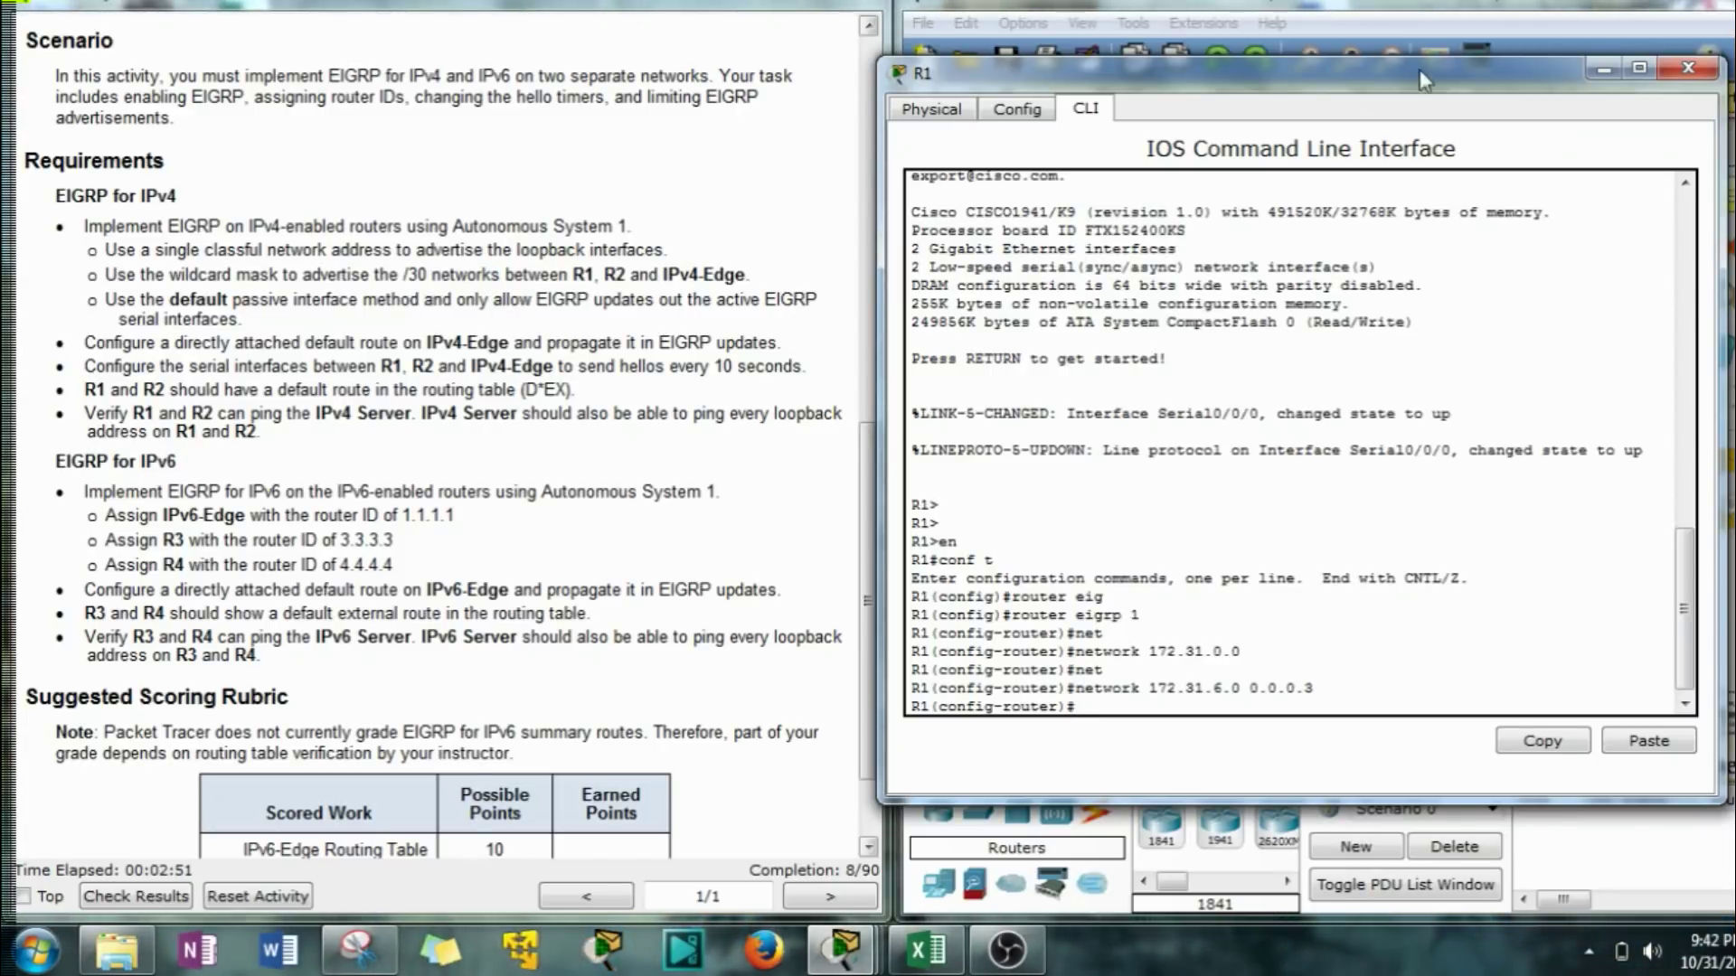
left_click_drag(1419, 79, 466, 107)
left_click_drag(1179, 268, 1026, 282)
left_click_drag(1138, 436, 1059, 342)
left_click_drag(365, 105, 559, 73)
left_click_drag(1195, 276, 1230, 341)
Enter passive-interface default, then no passive-interface s0/0/0 in R1's EIGRP process.
left_click_drag(613, 56, 1060, 42)
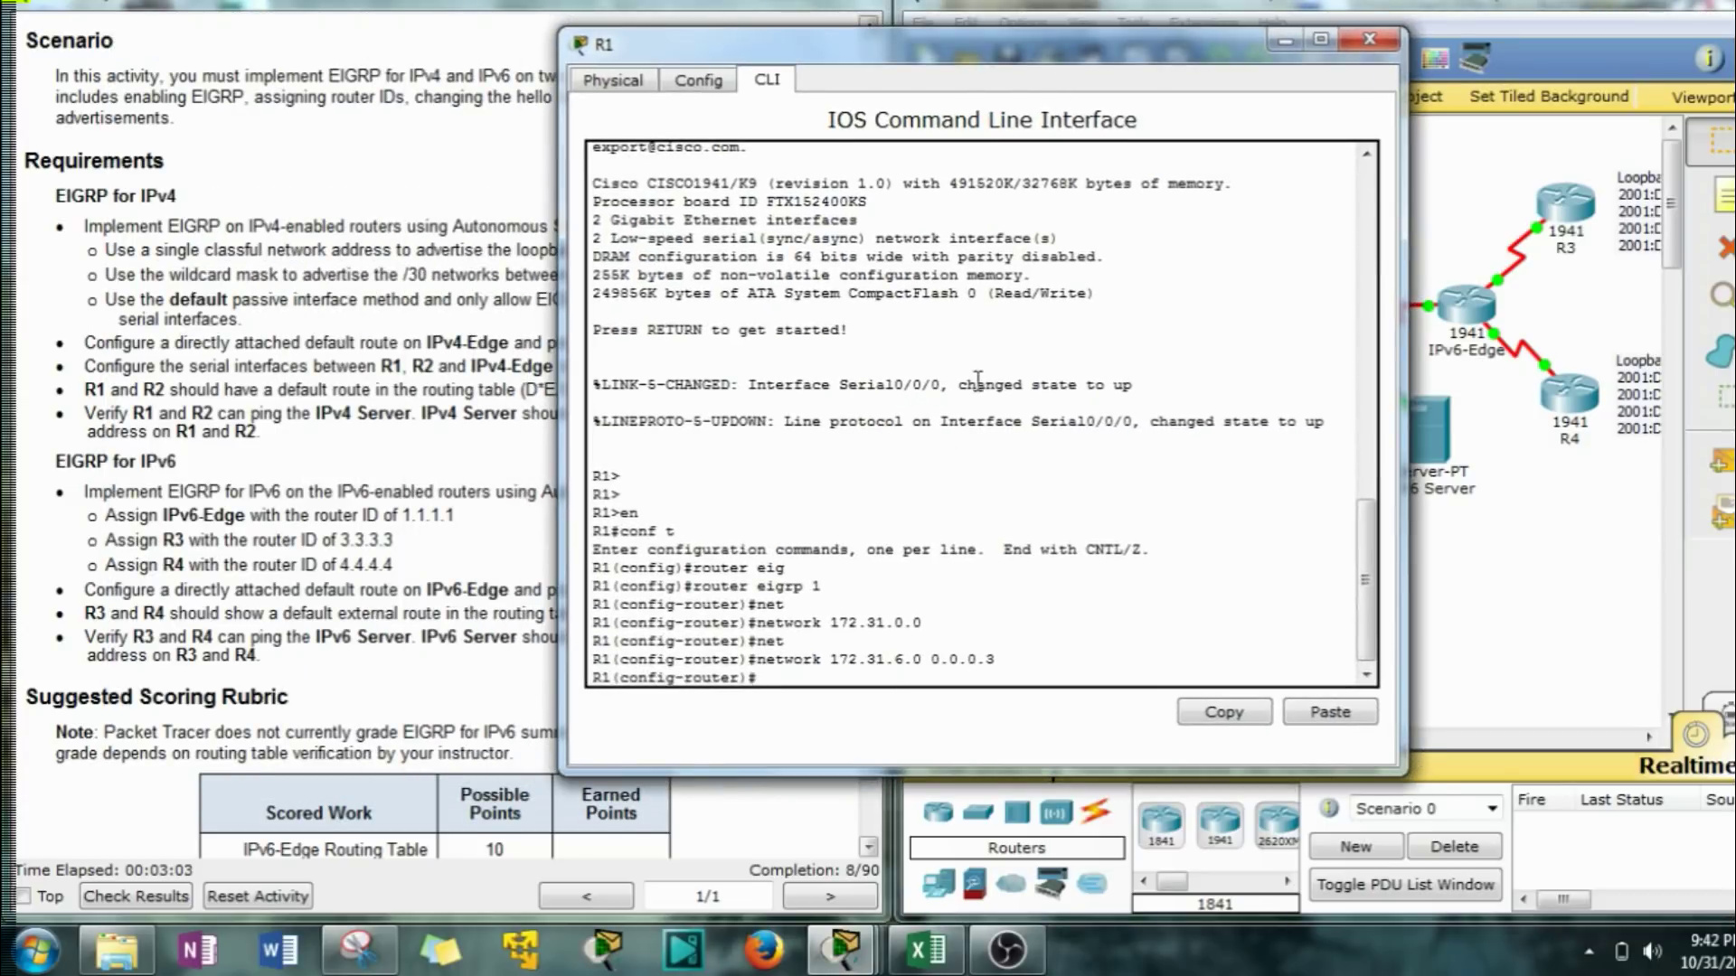
key("Tab")
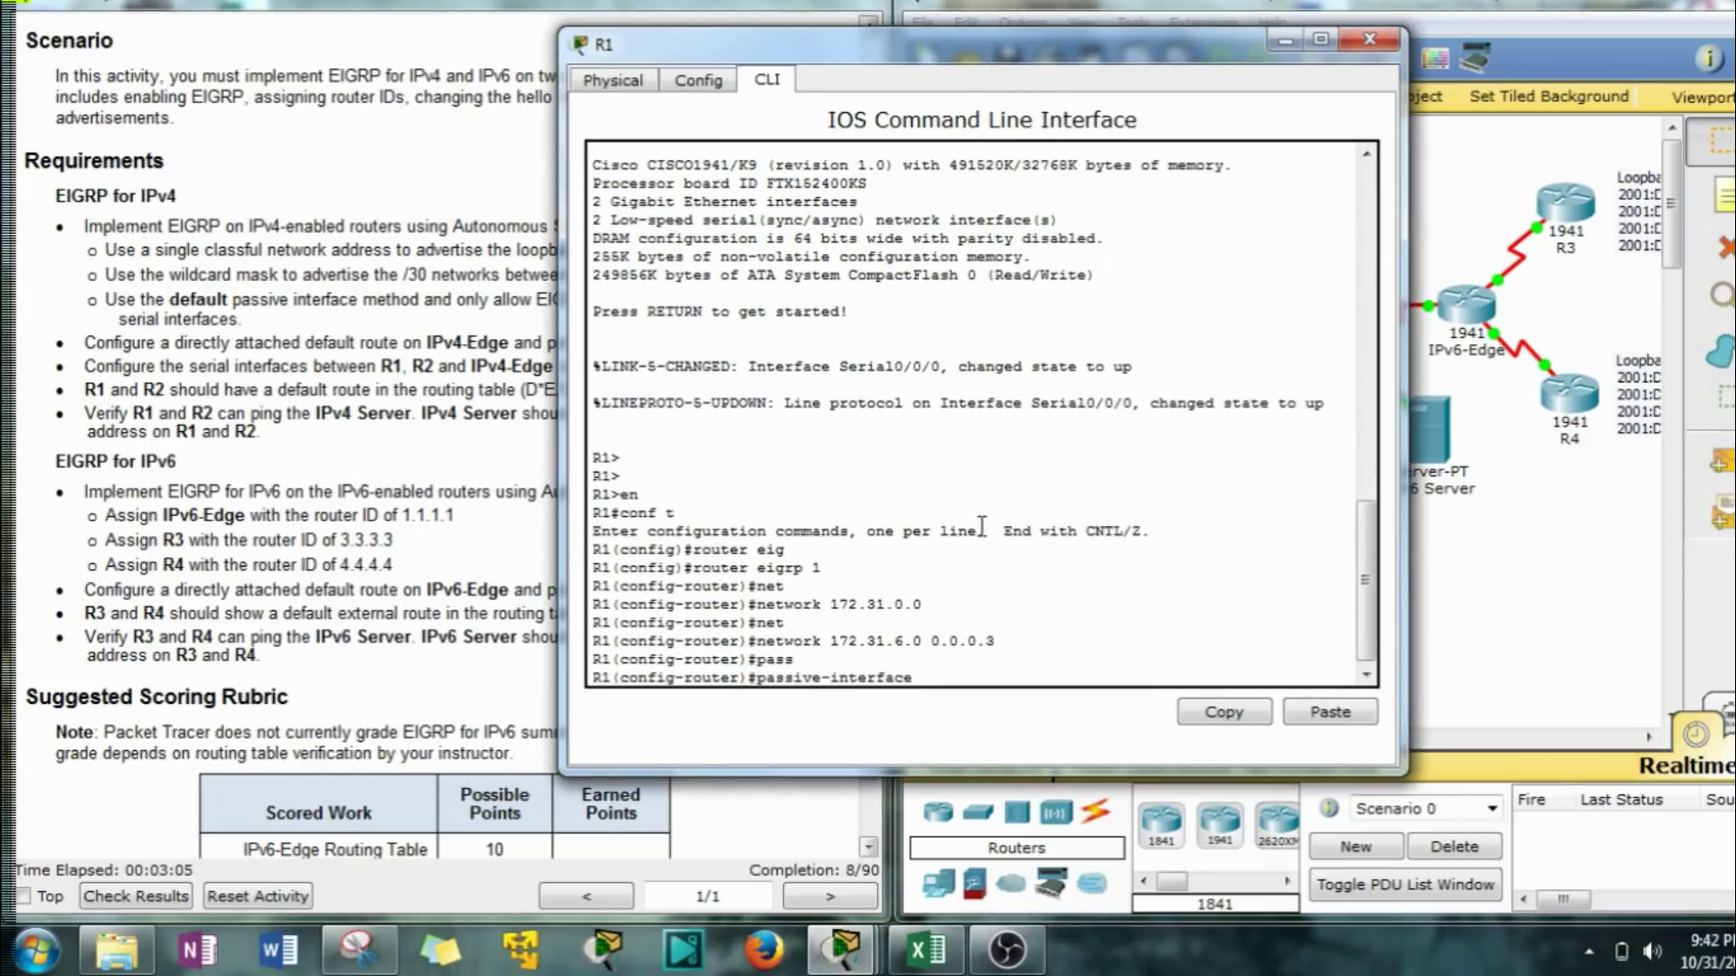
key("Tab")
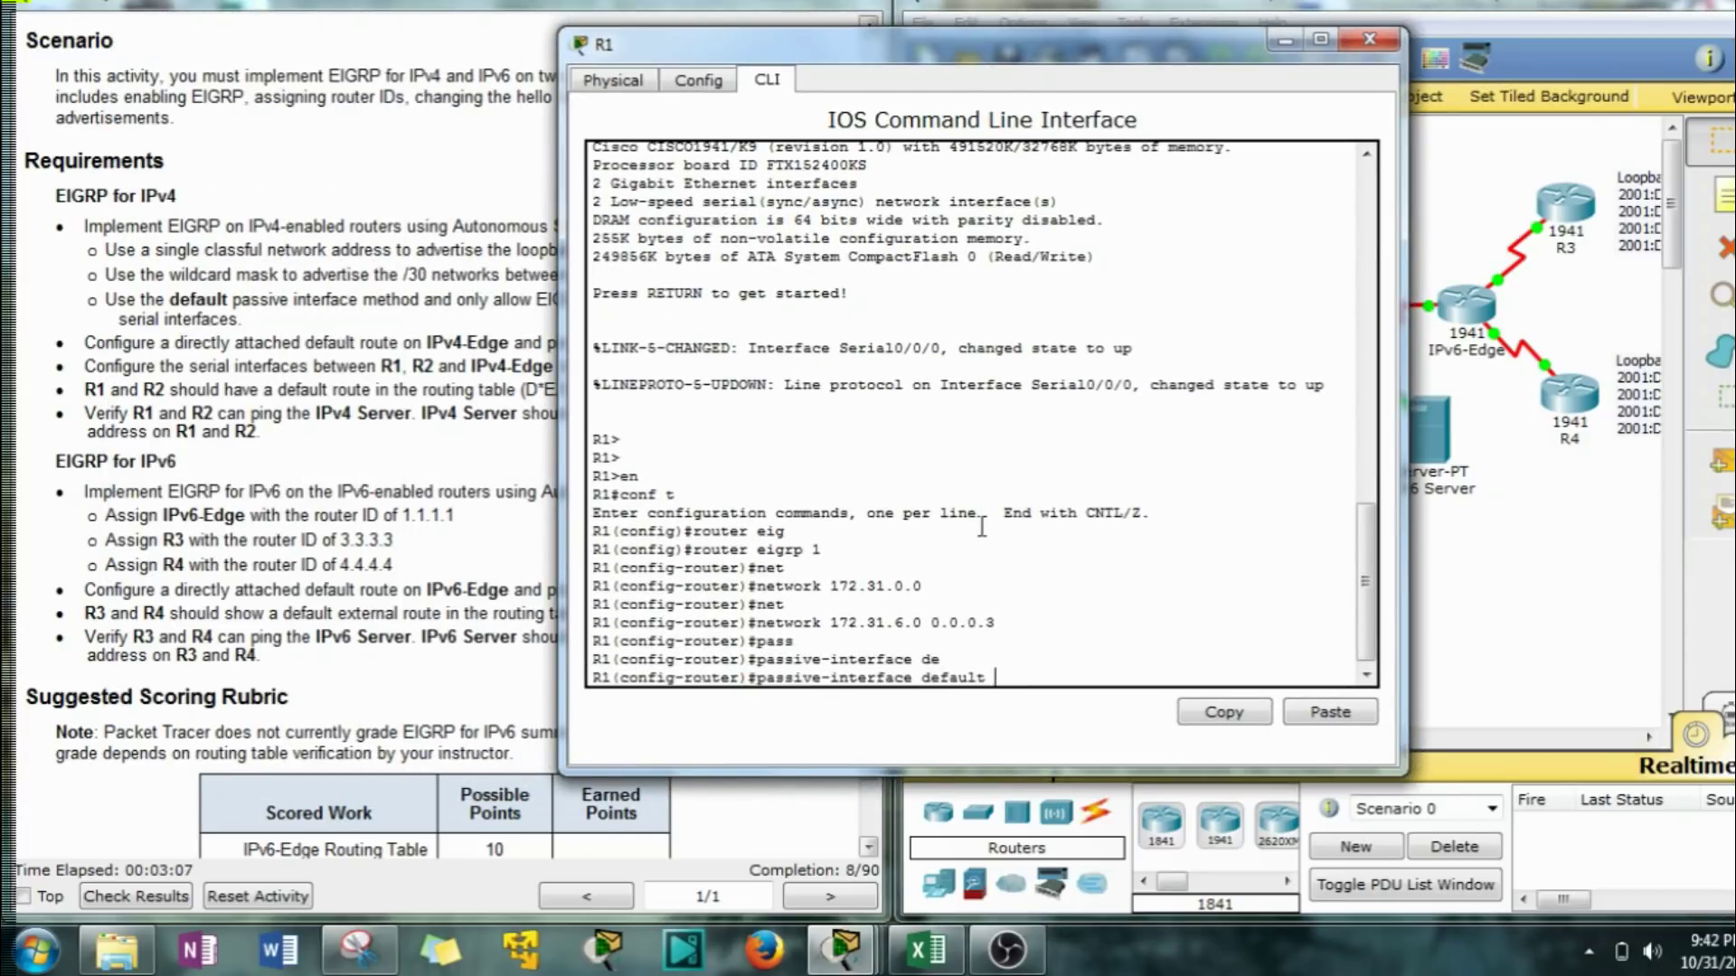
key("Return")
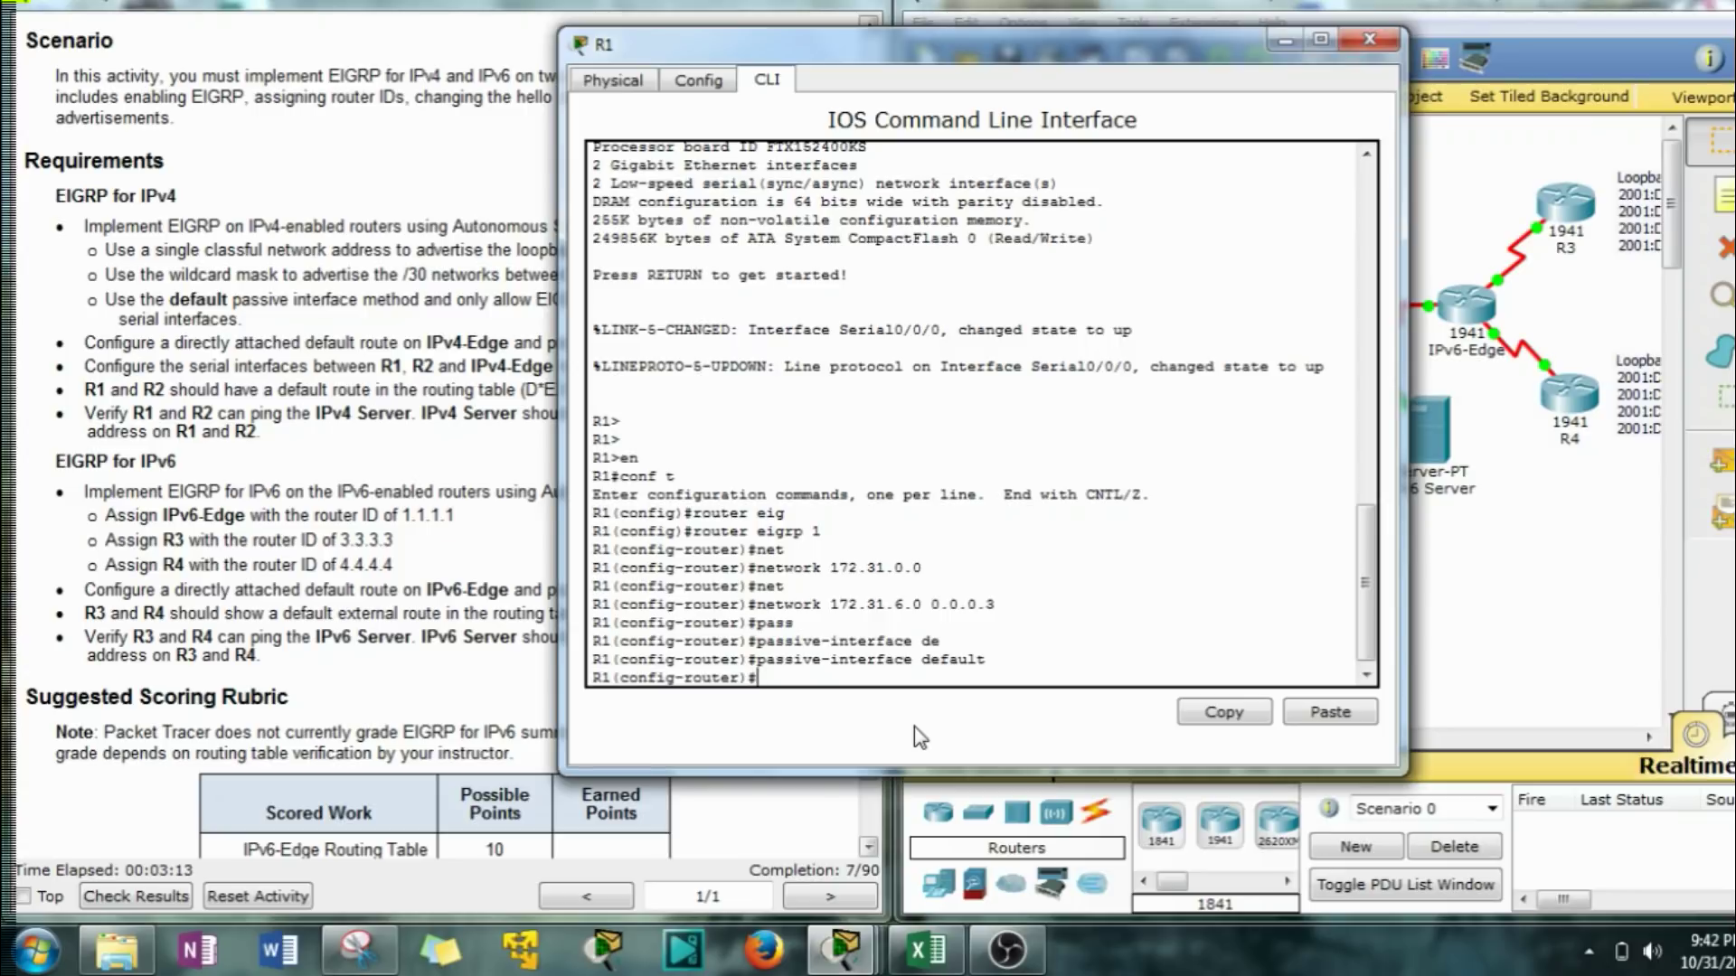
type("no pa")
key("Tab")
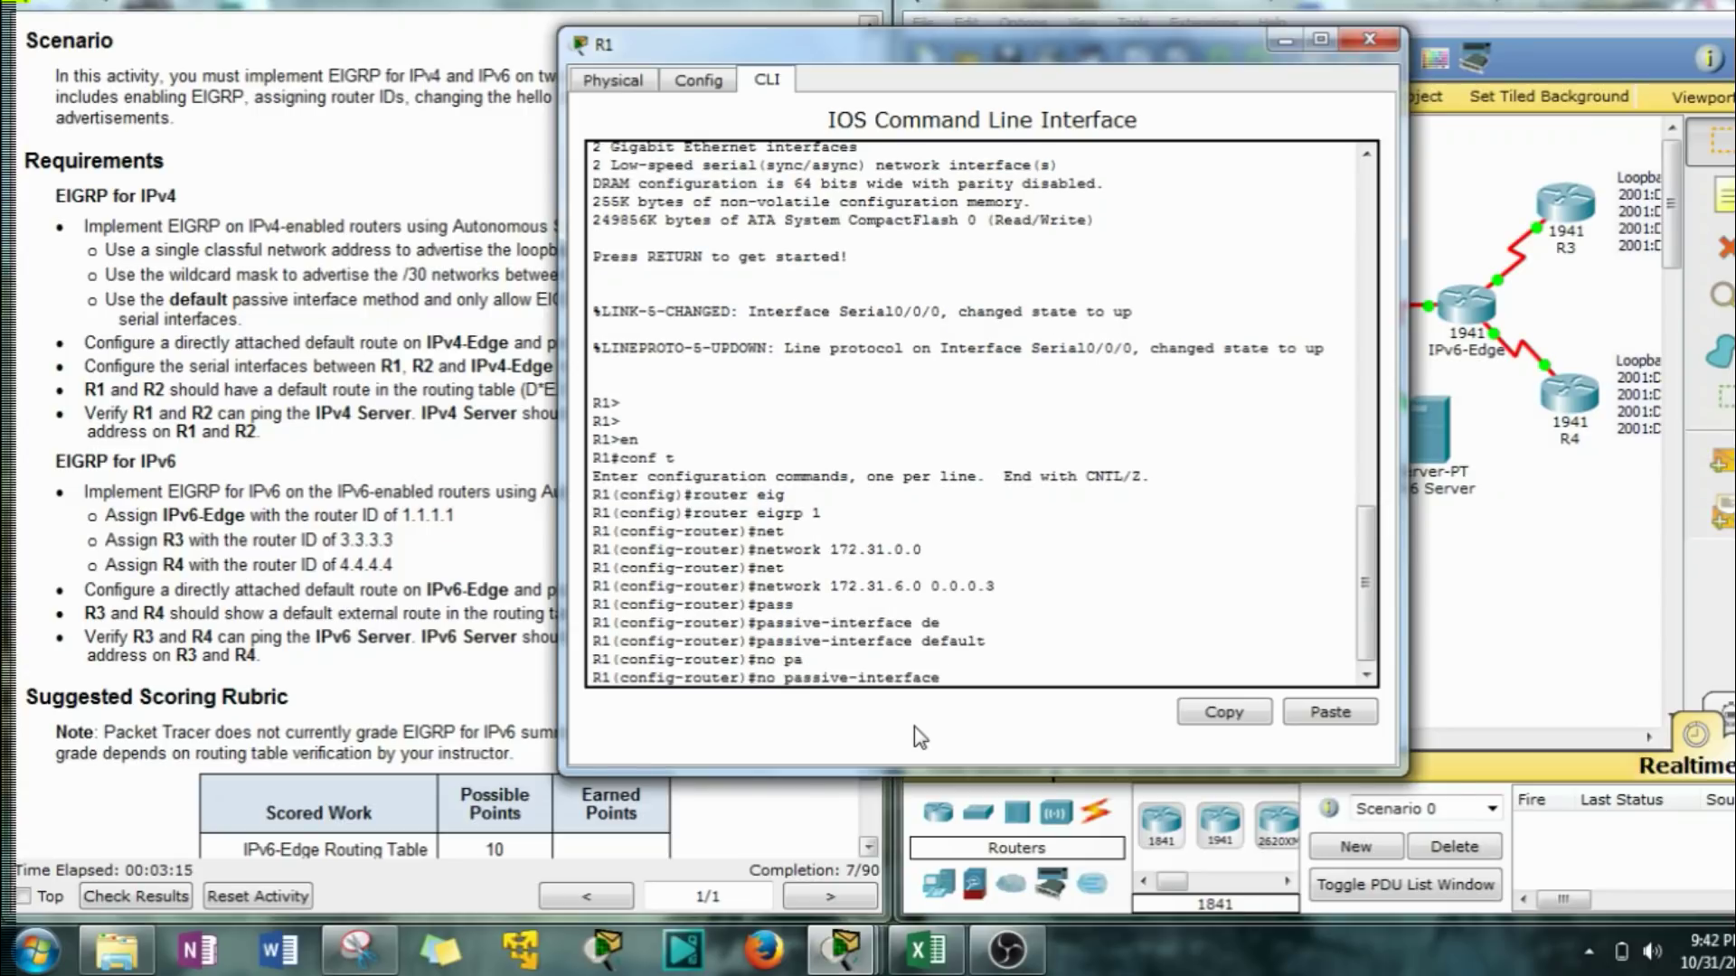
type("s0/0/0")
key("Return")
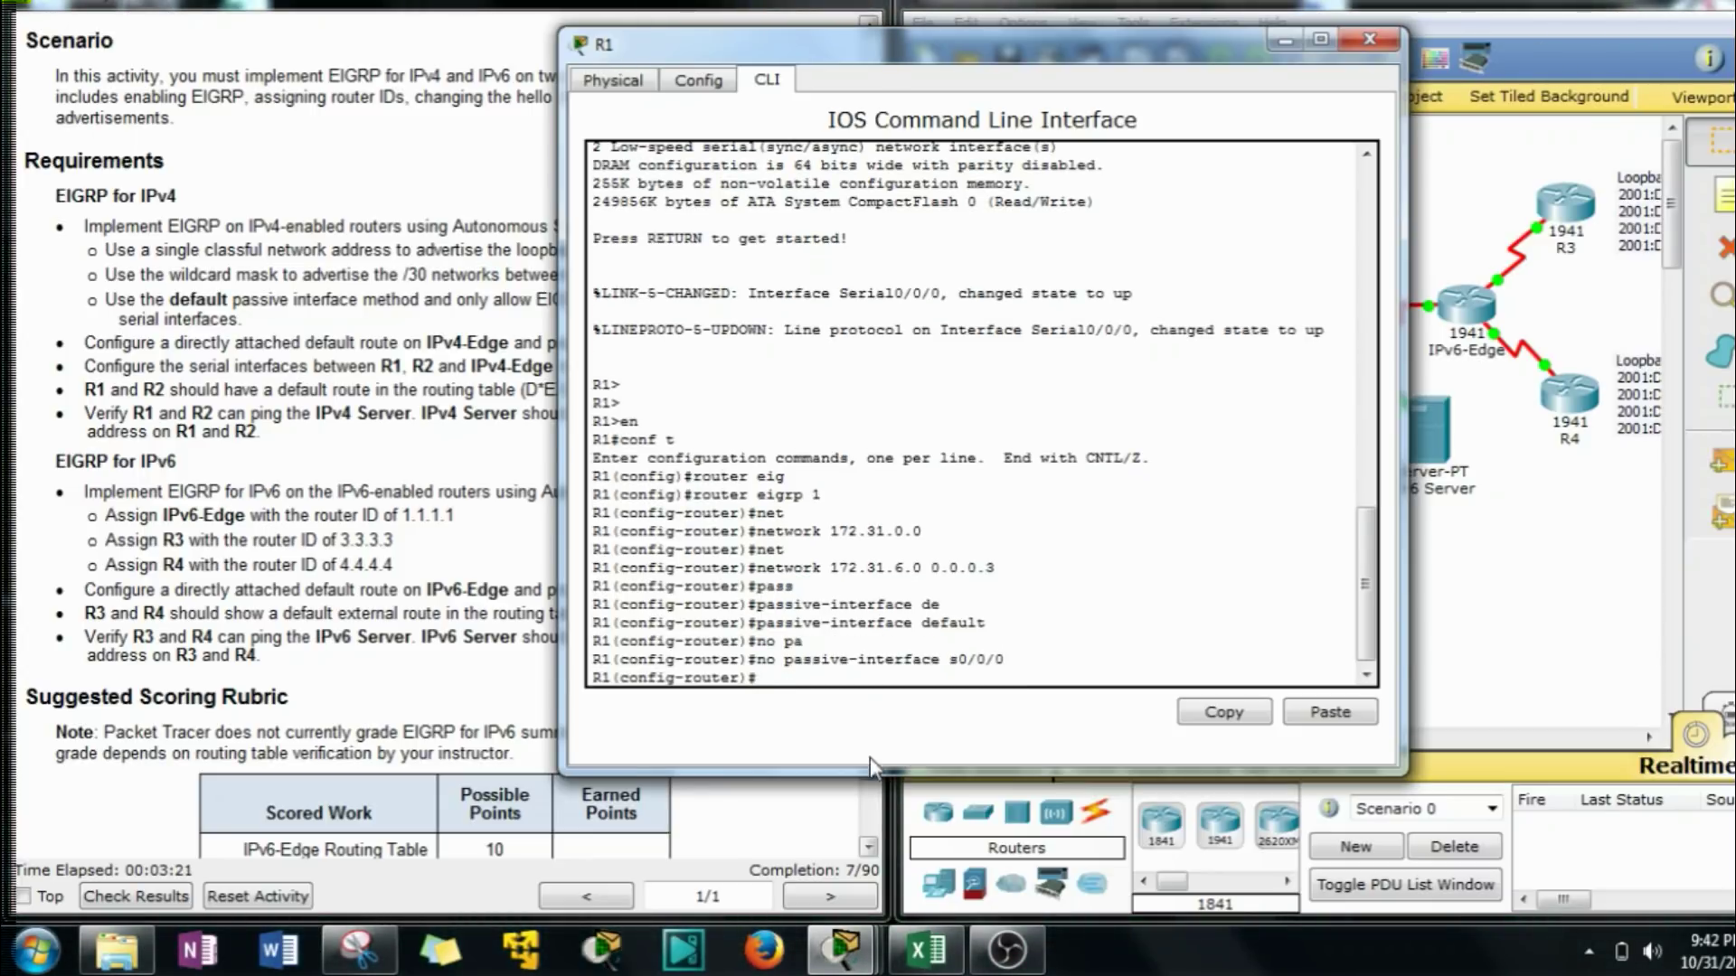
left_click_drag(766, 56, 843, 39)
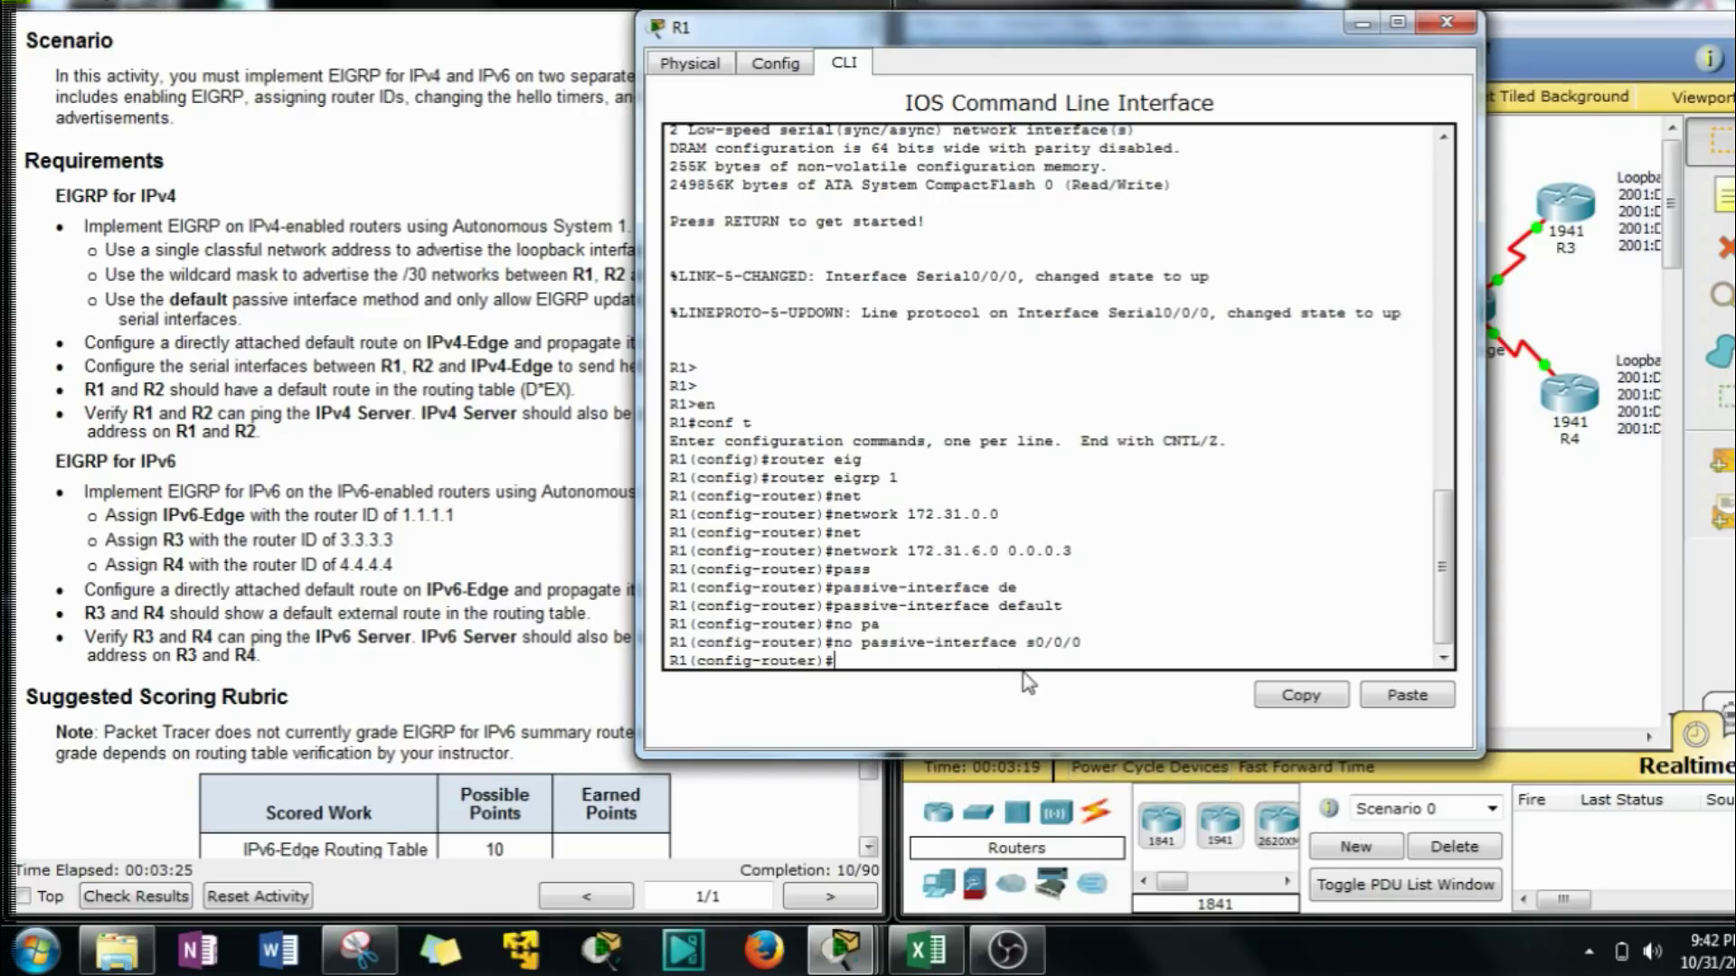
left_click_drag(970, 52, 1194, 65)
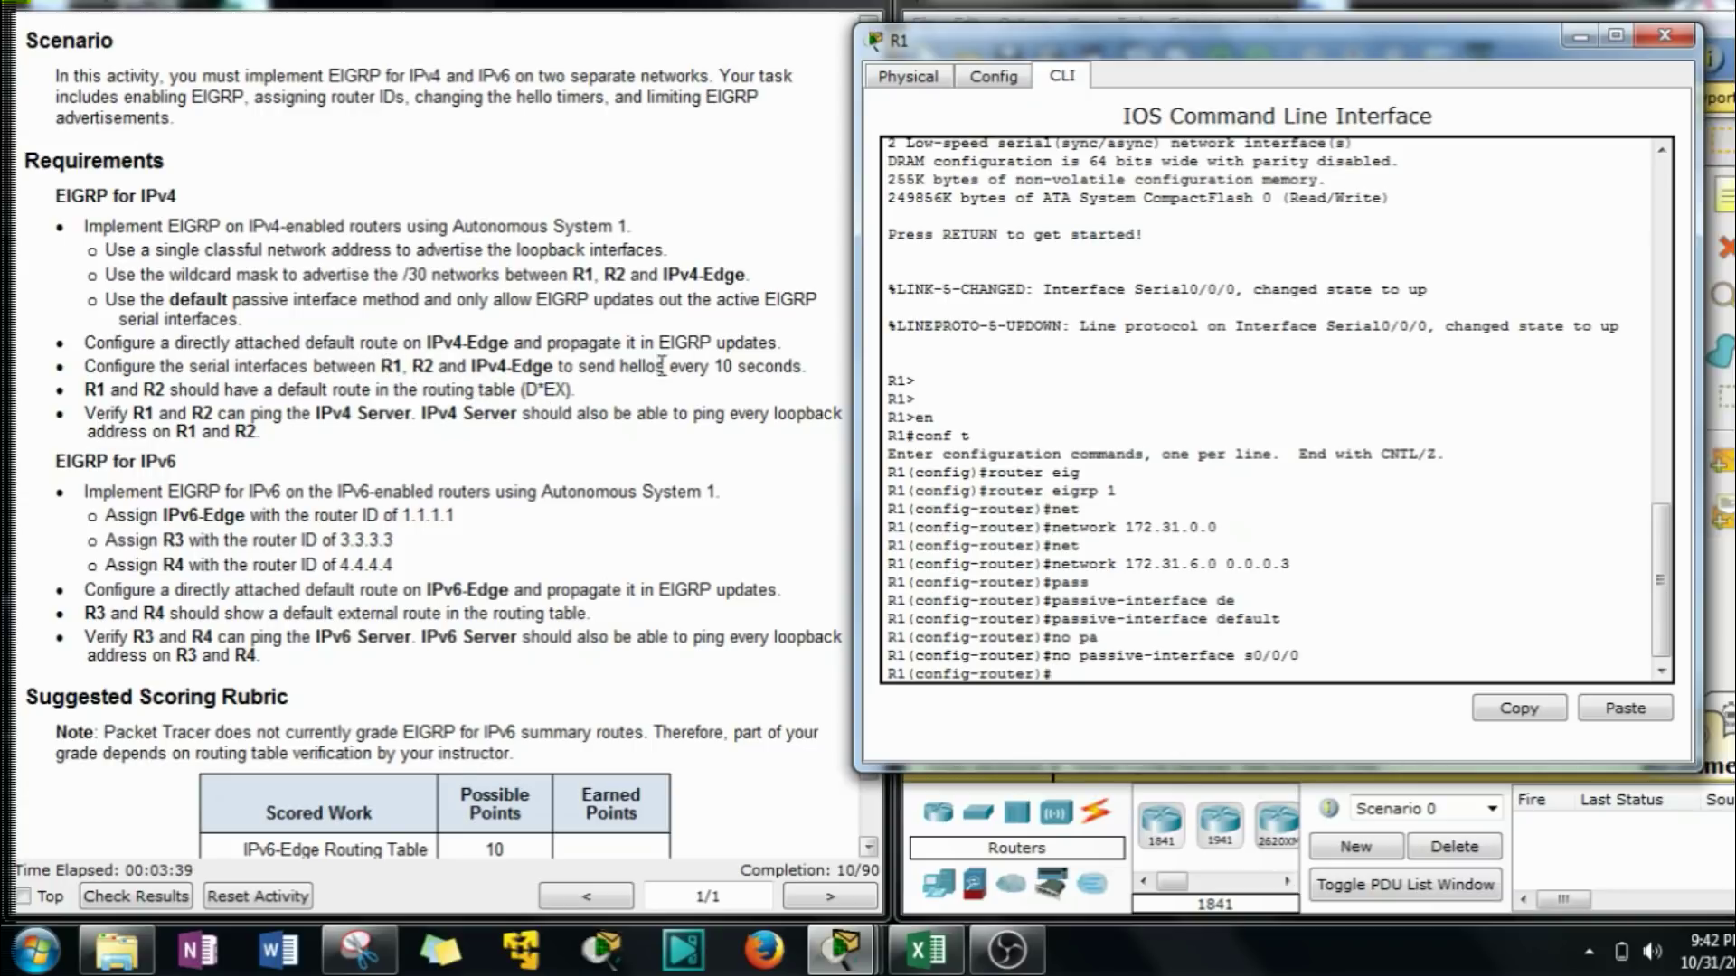
left_click(1049, 673)
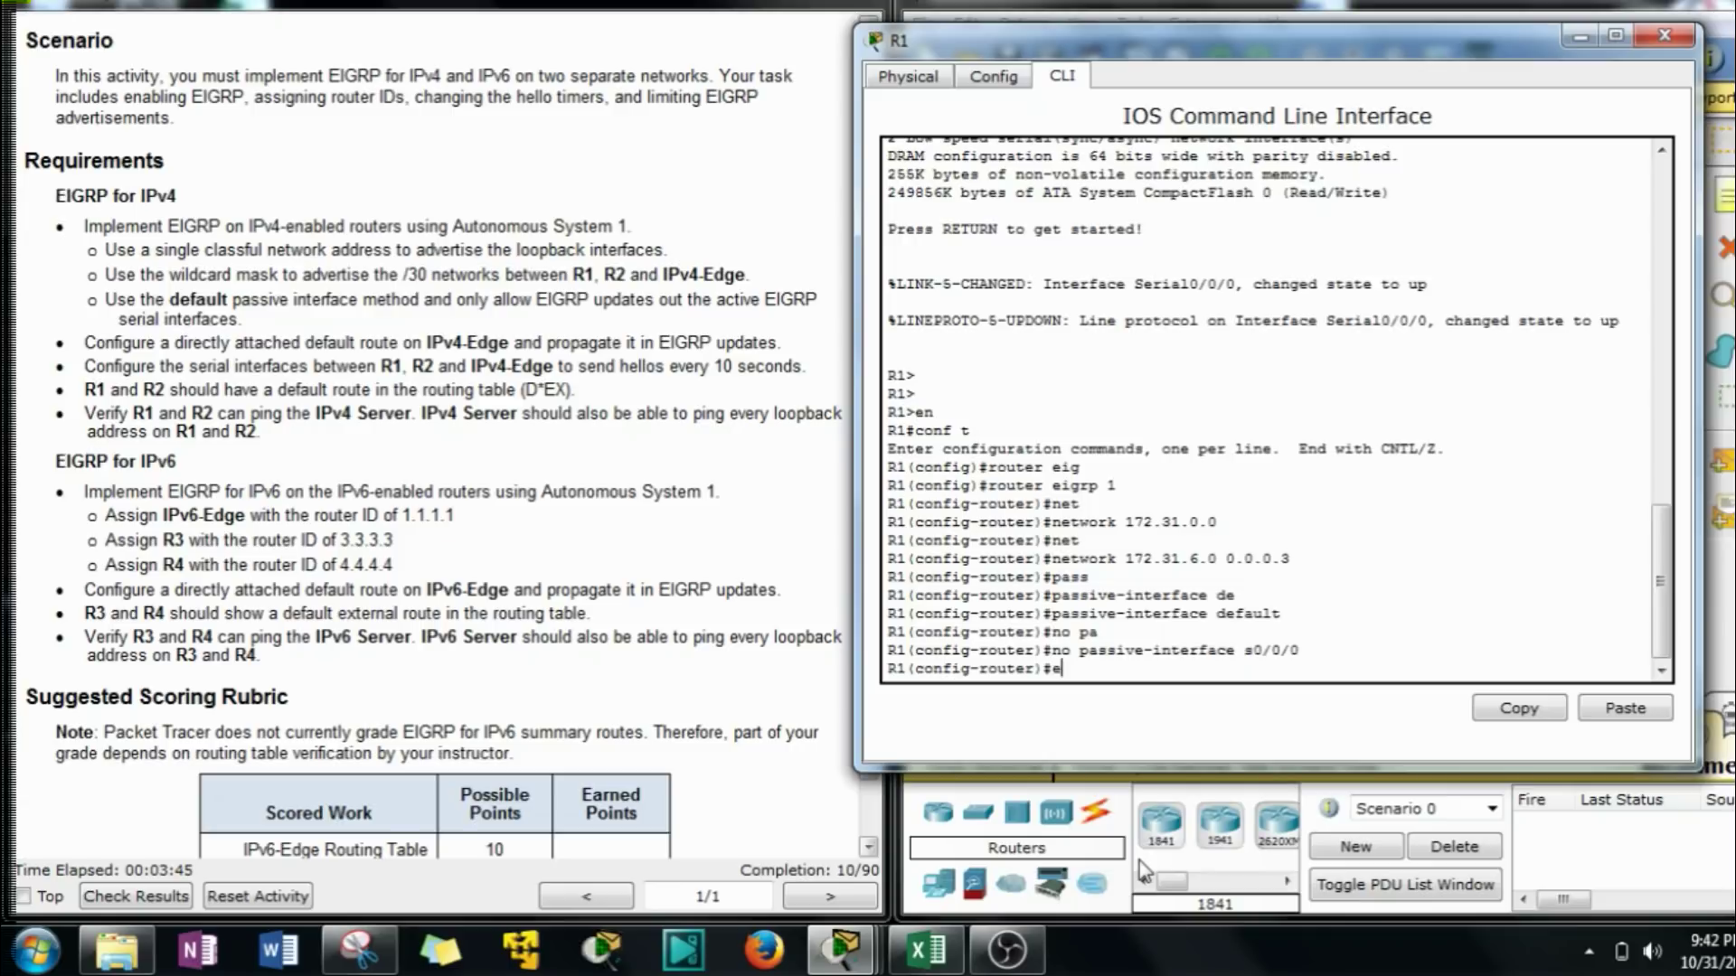
Leave router configuration and enter R1's interface Serial0/0/0.
key("Return")
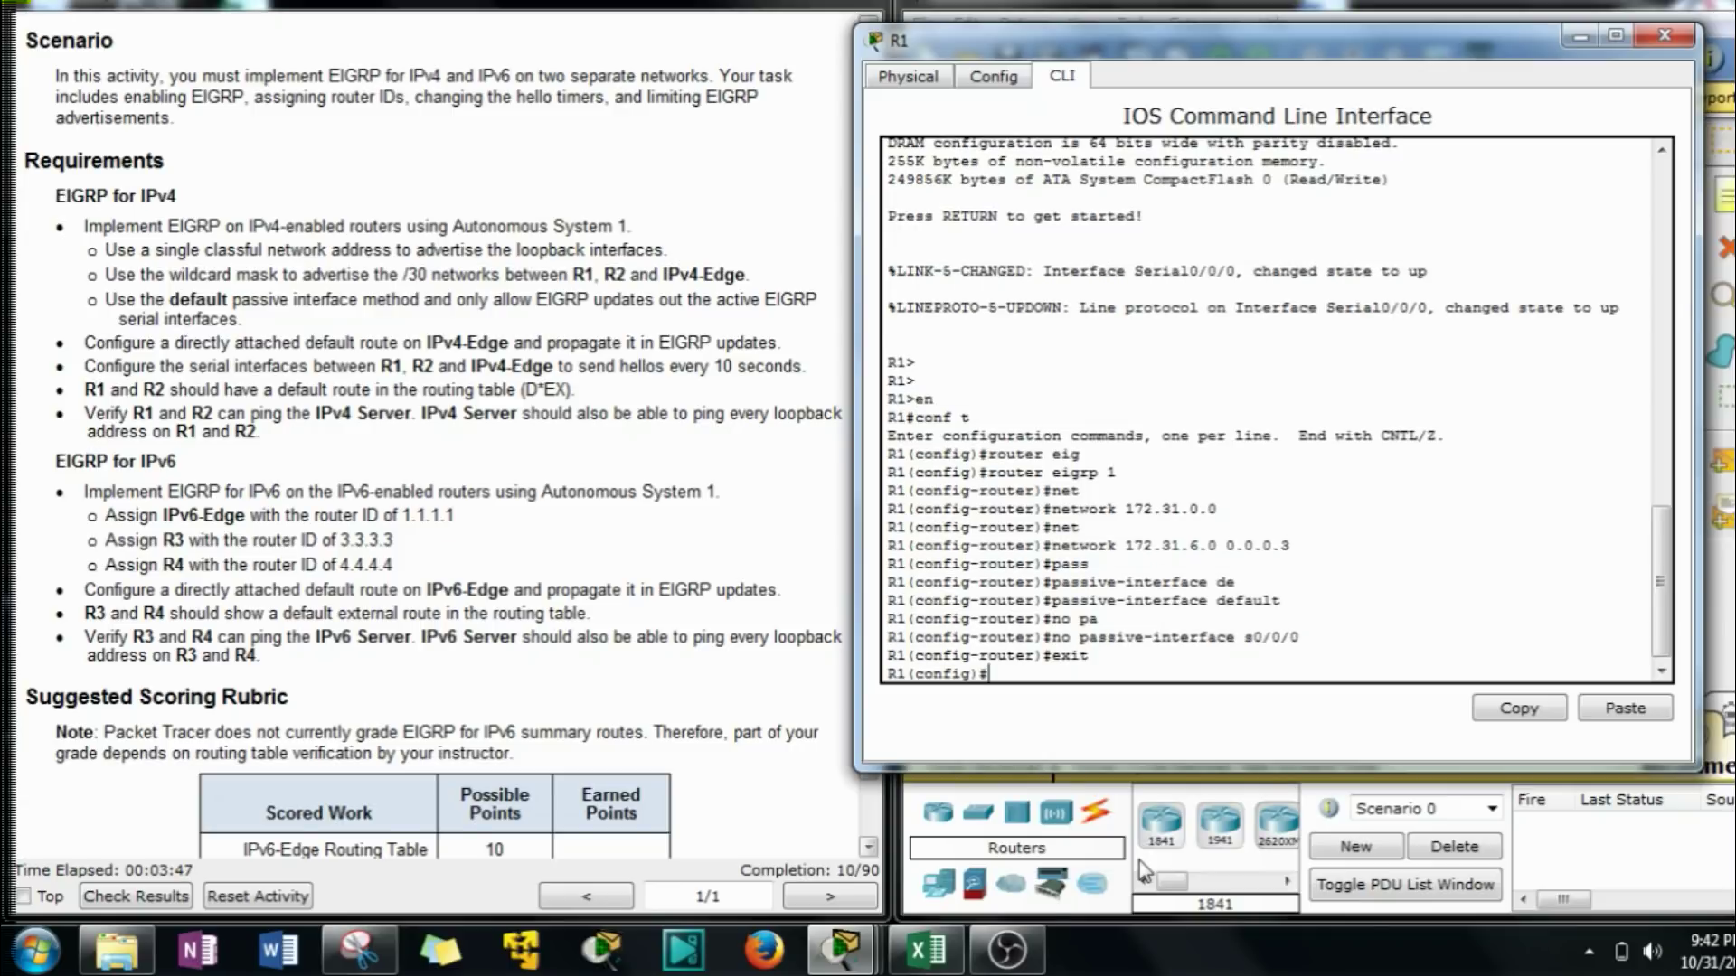
type("int s0/0/0")
key("Return")
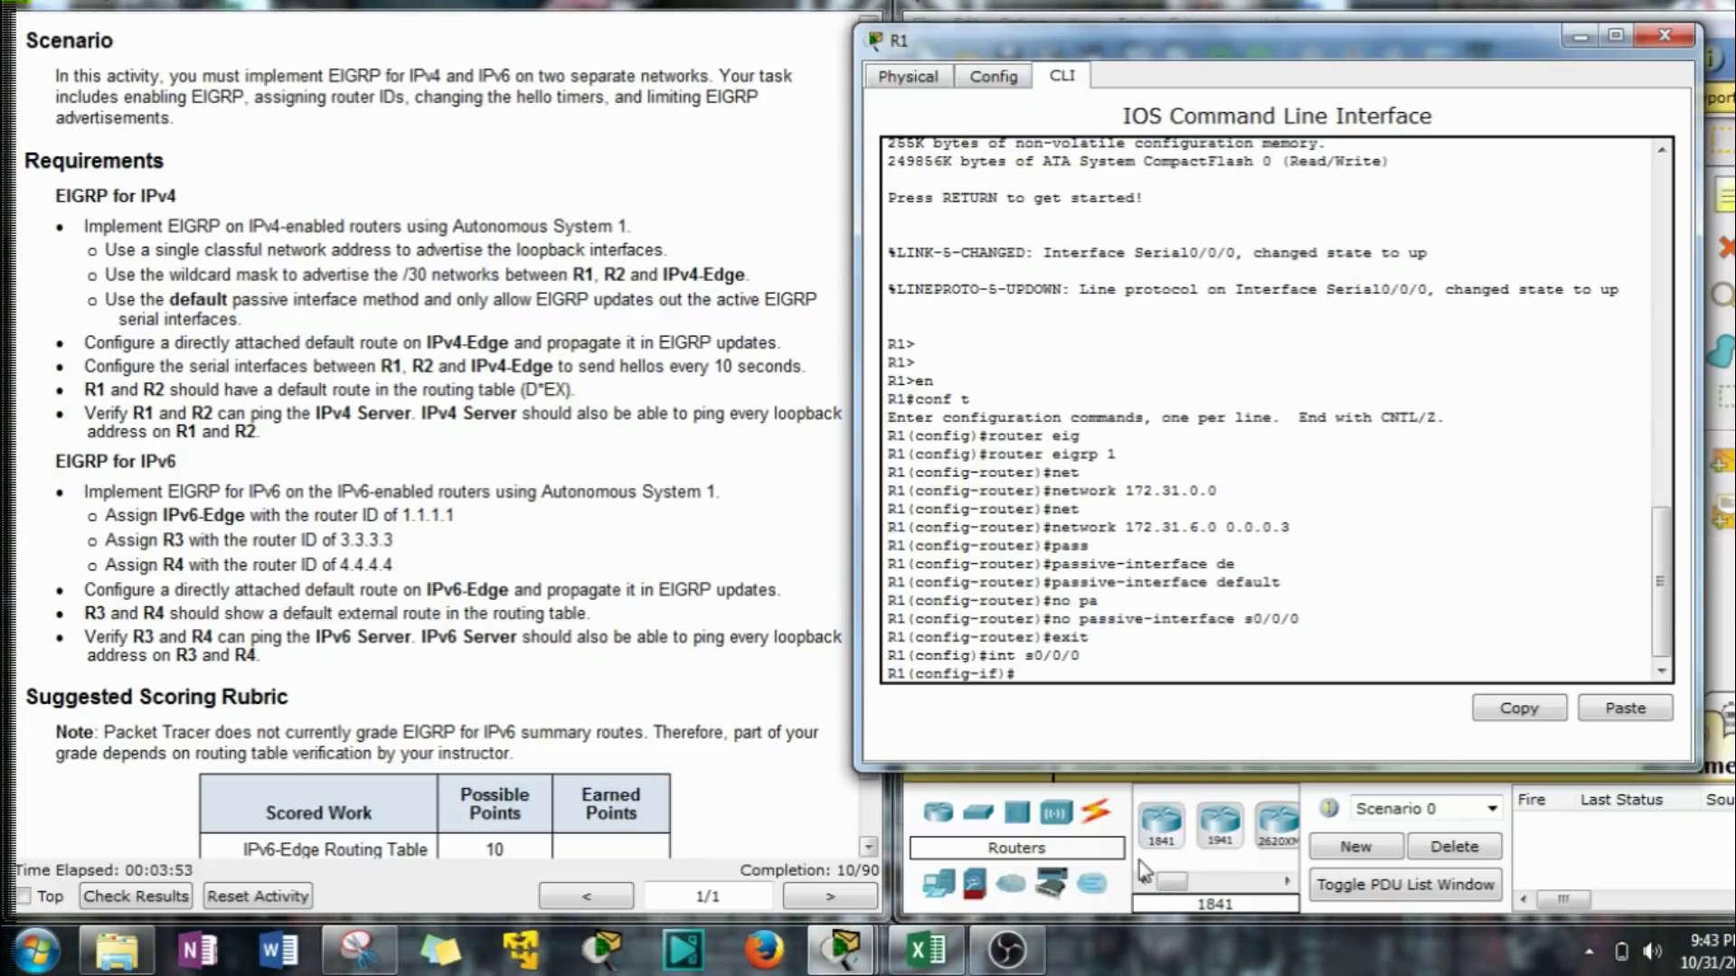
Set the EIGRP AS 1 hello interval on Serial0/0/0 to 10 seconds.
type("ip hell")
key("Tab")
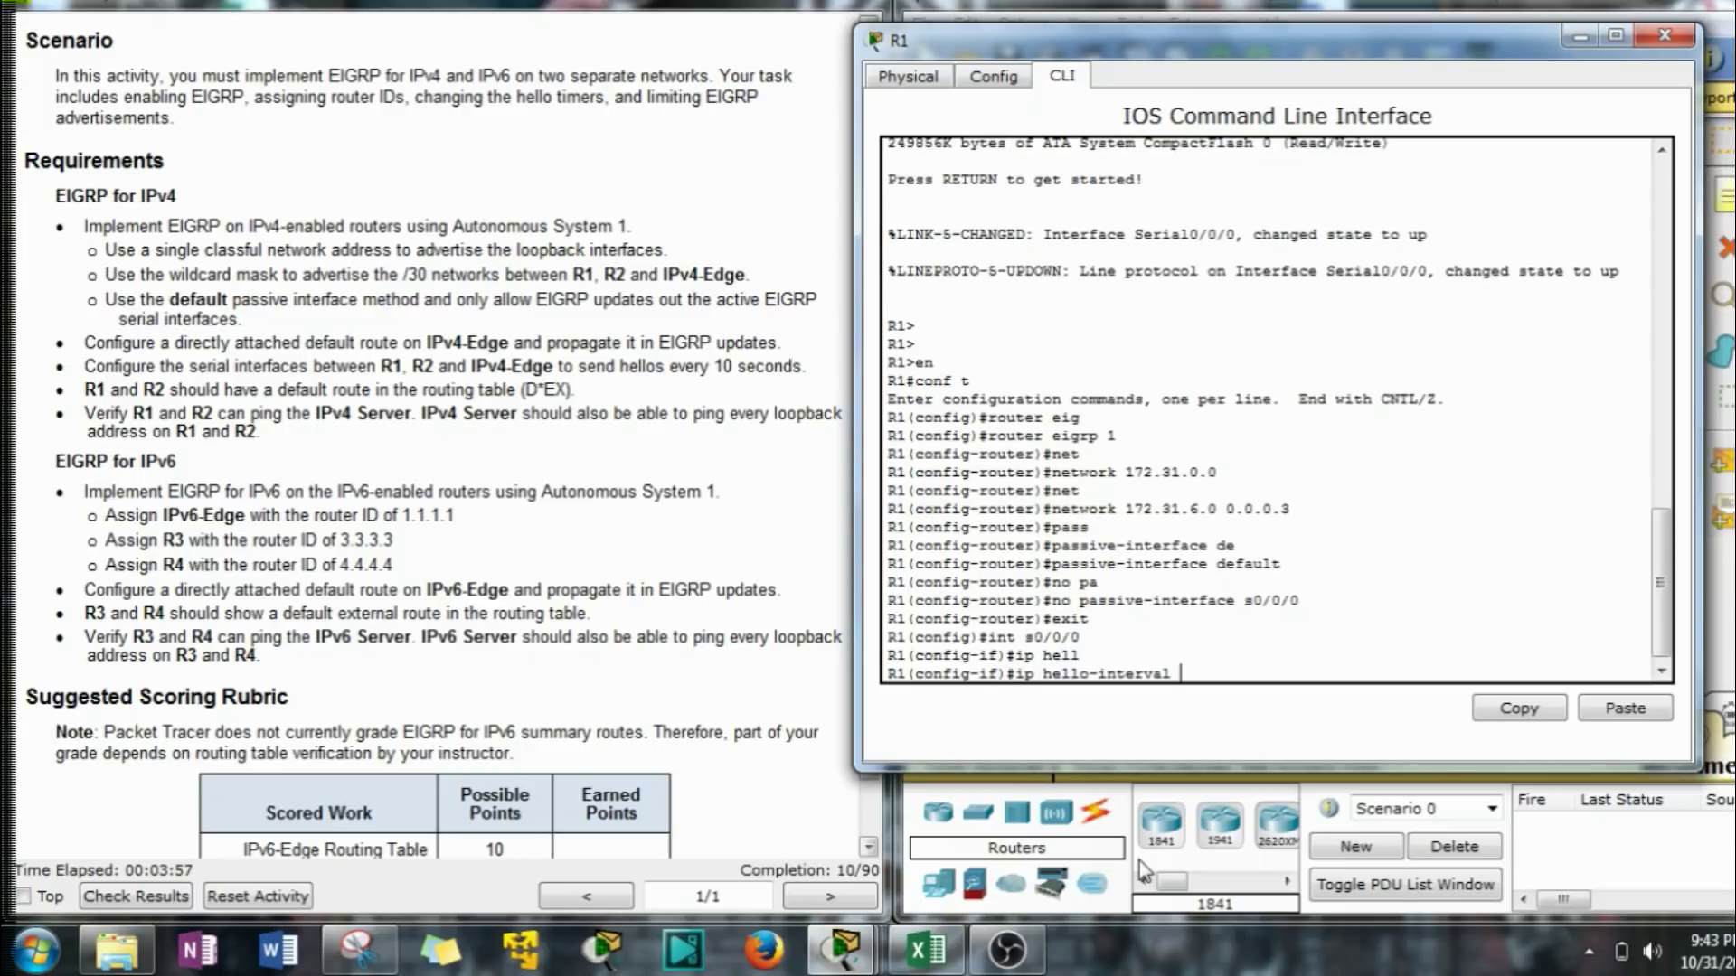
type("ei")
key("Tab")
type("1")
key("Tab")
type("10")
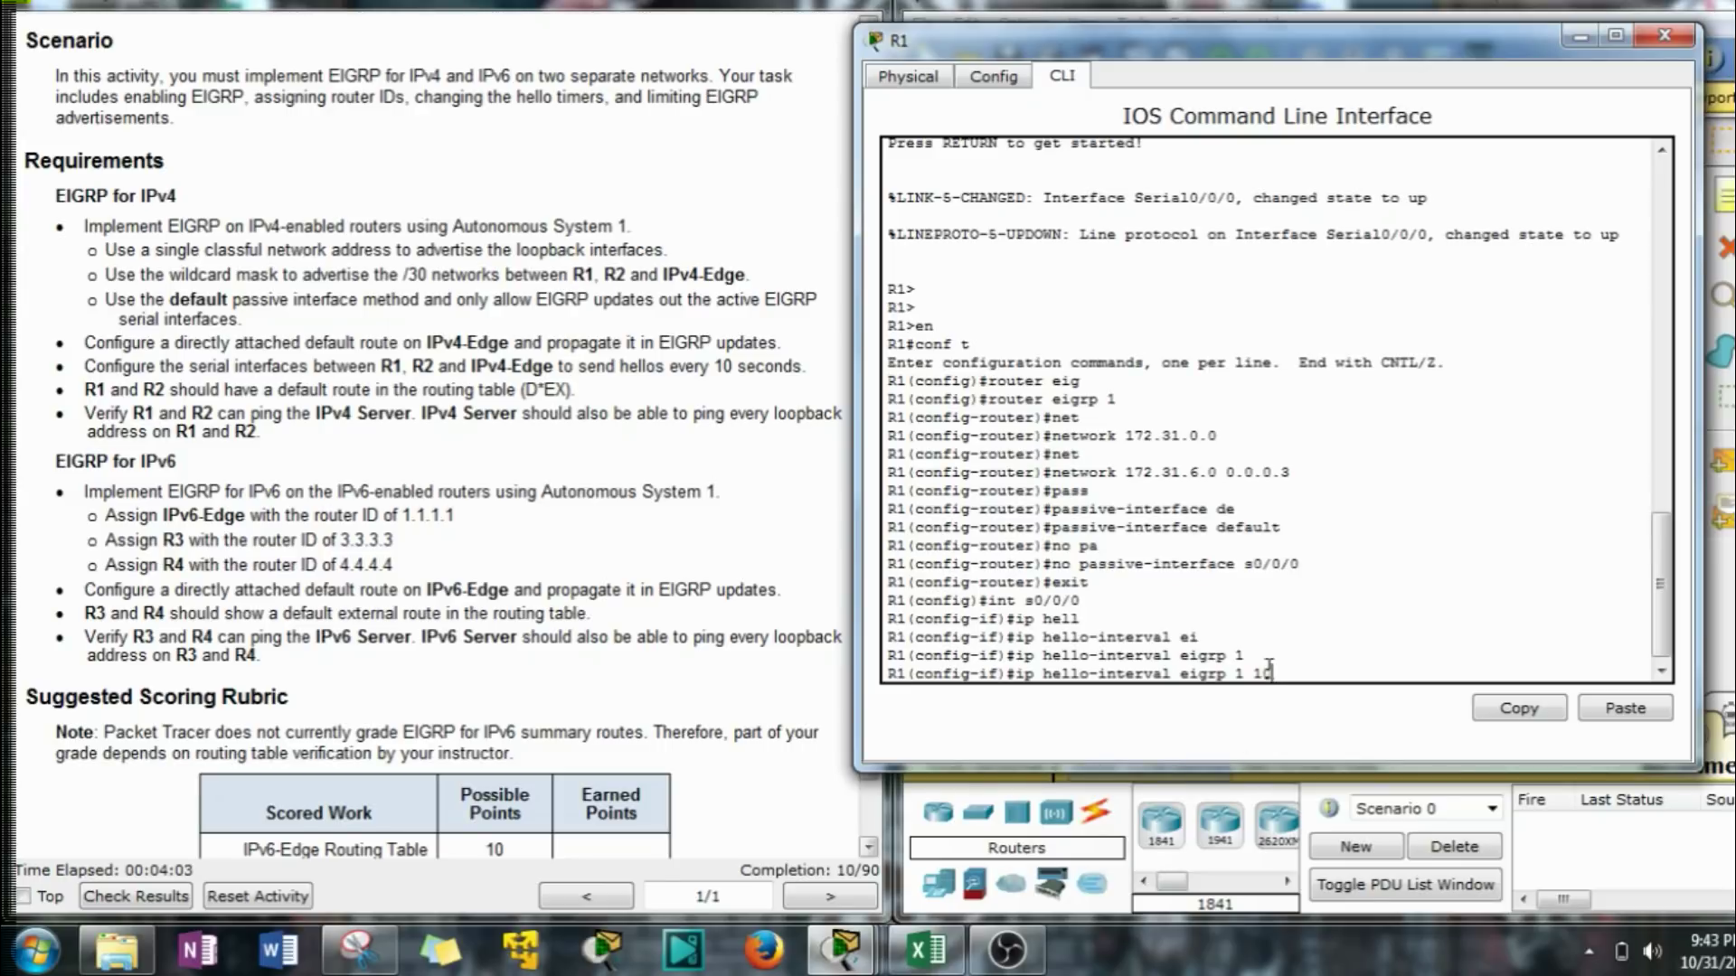
left_click_drag(1275, 674, 1028, 670)
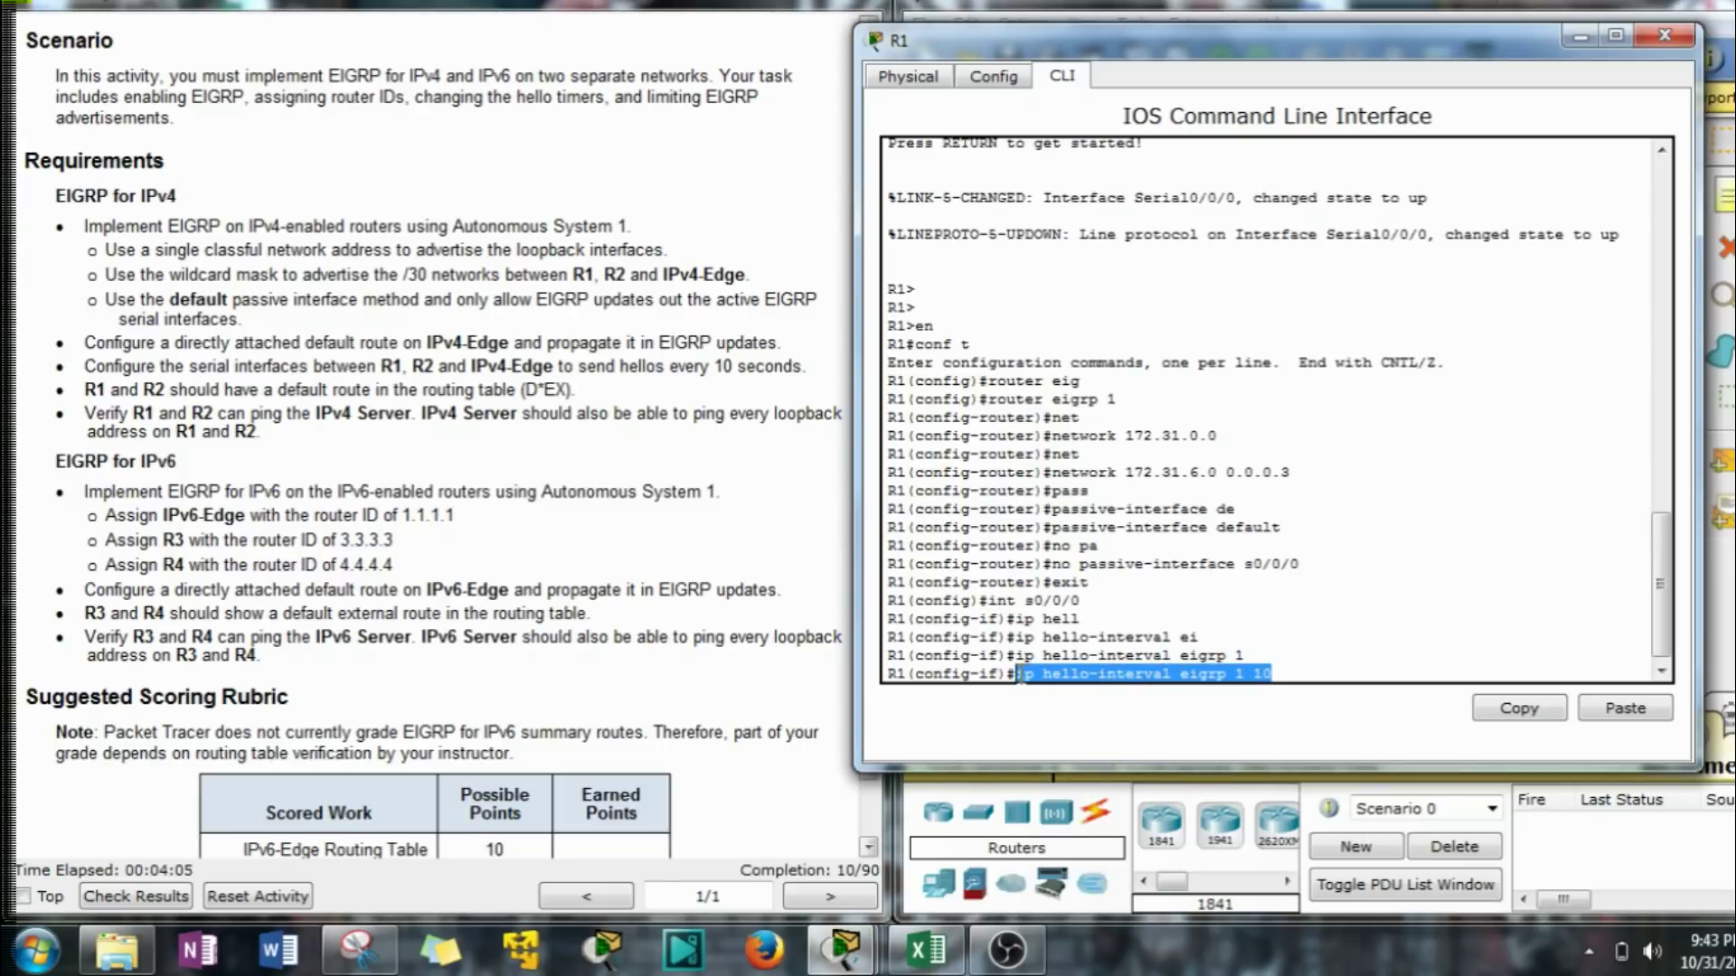
left_click(1519, 708)
left_click(1337, 665)
key("Return")
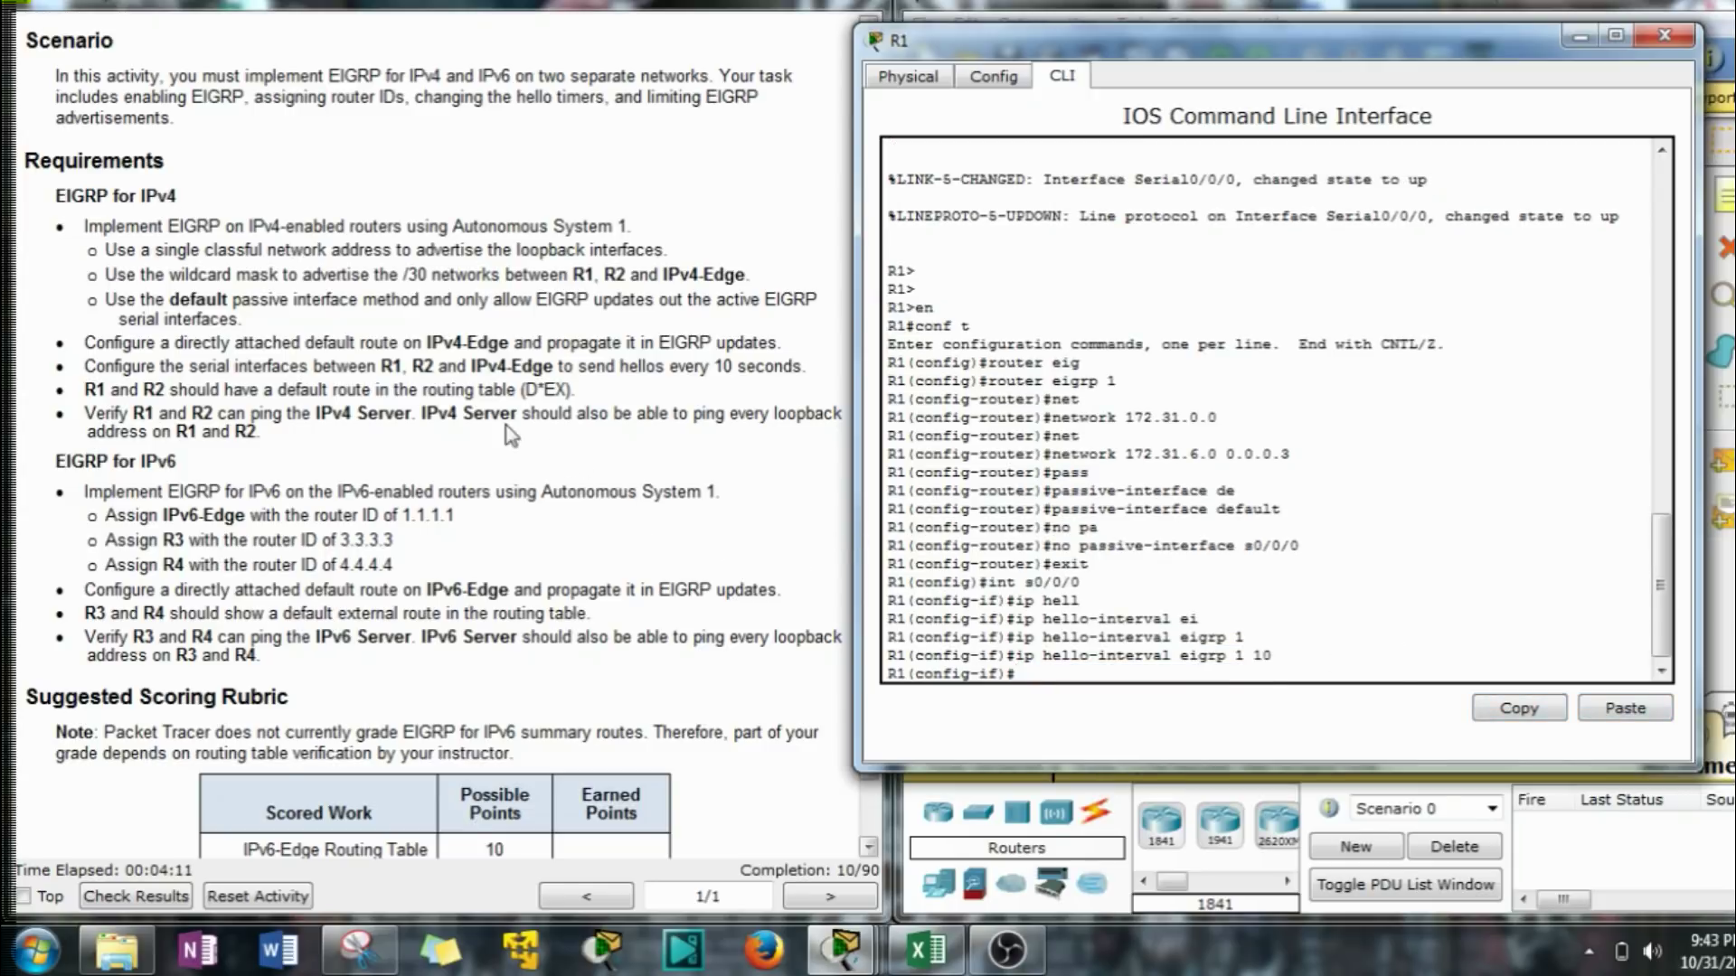
scroll(407, 417, "up", 1)
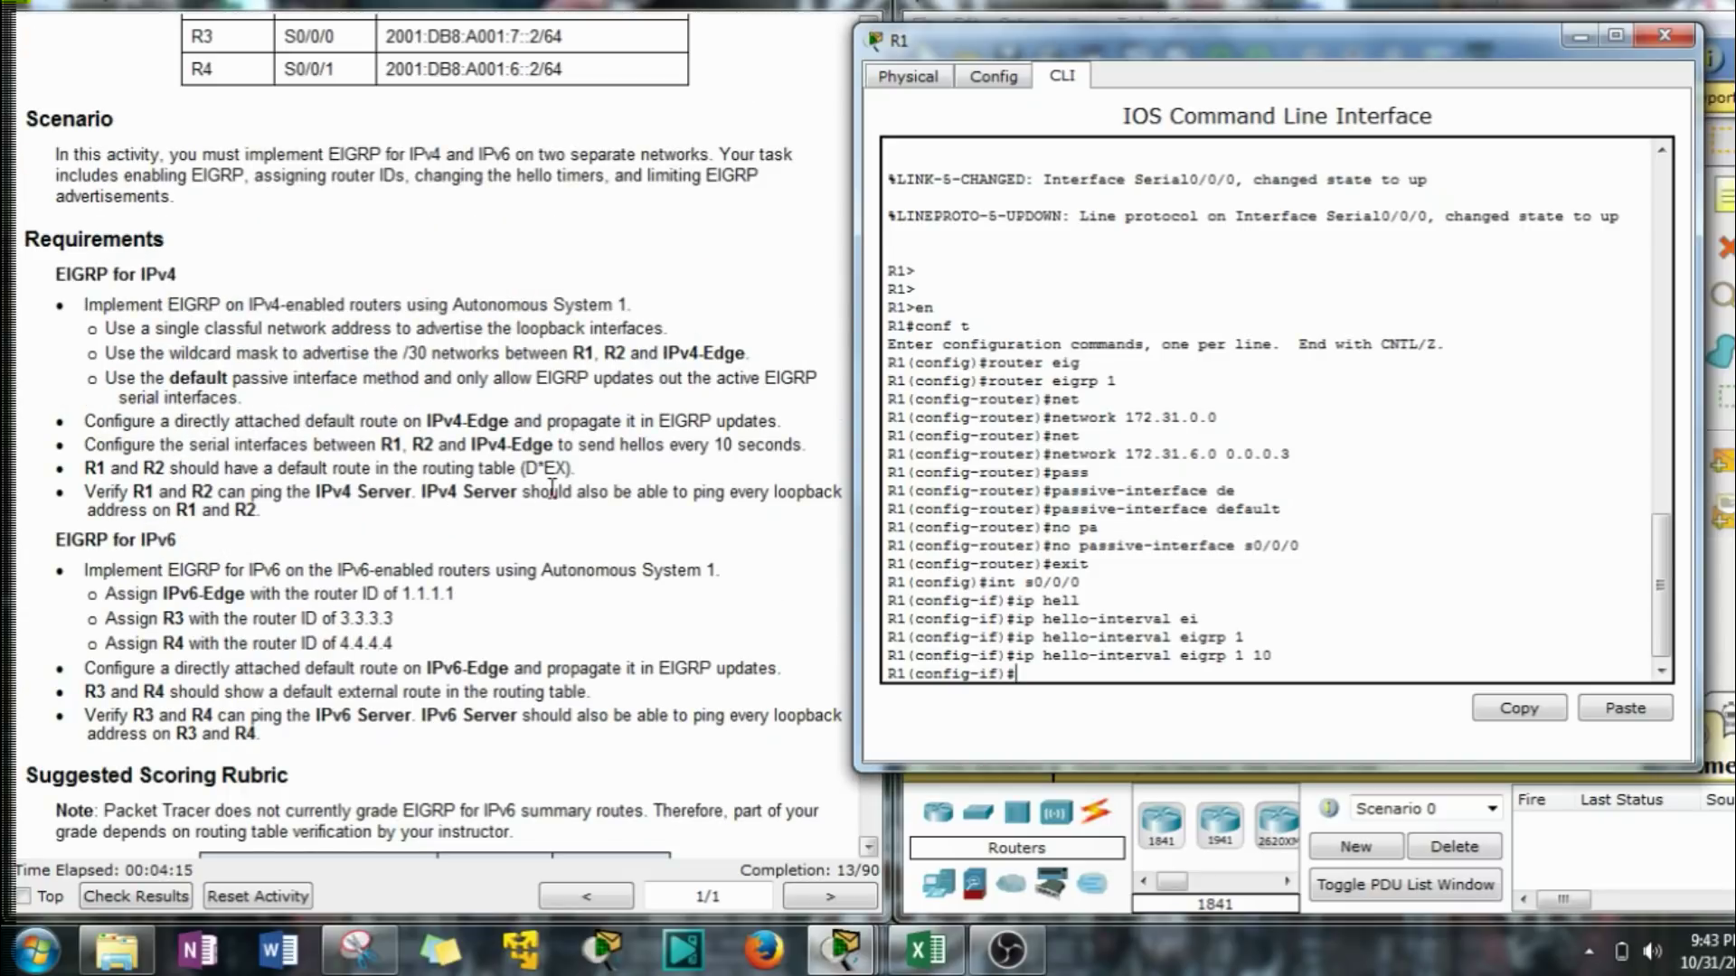
Open R2's CLI and enter global configuration mode with en and conf t.
left_click(1581, 46)
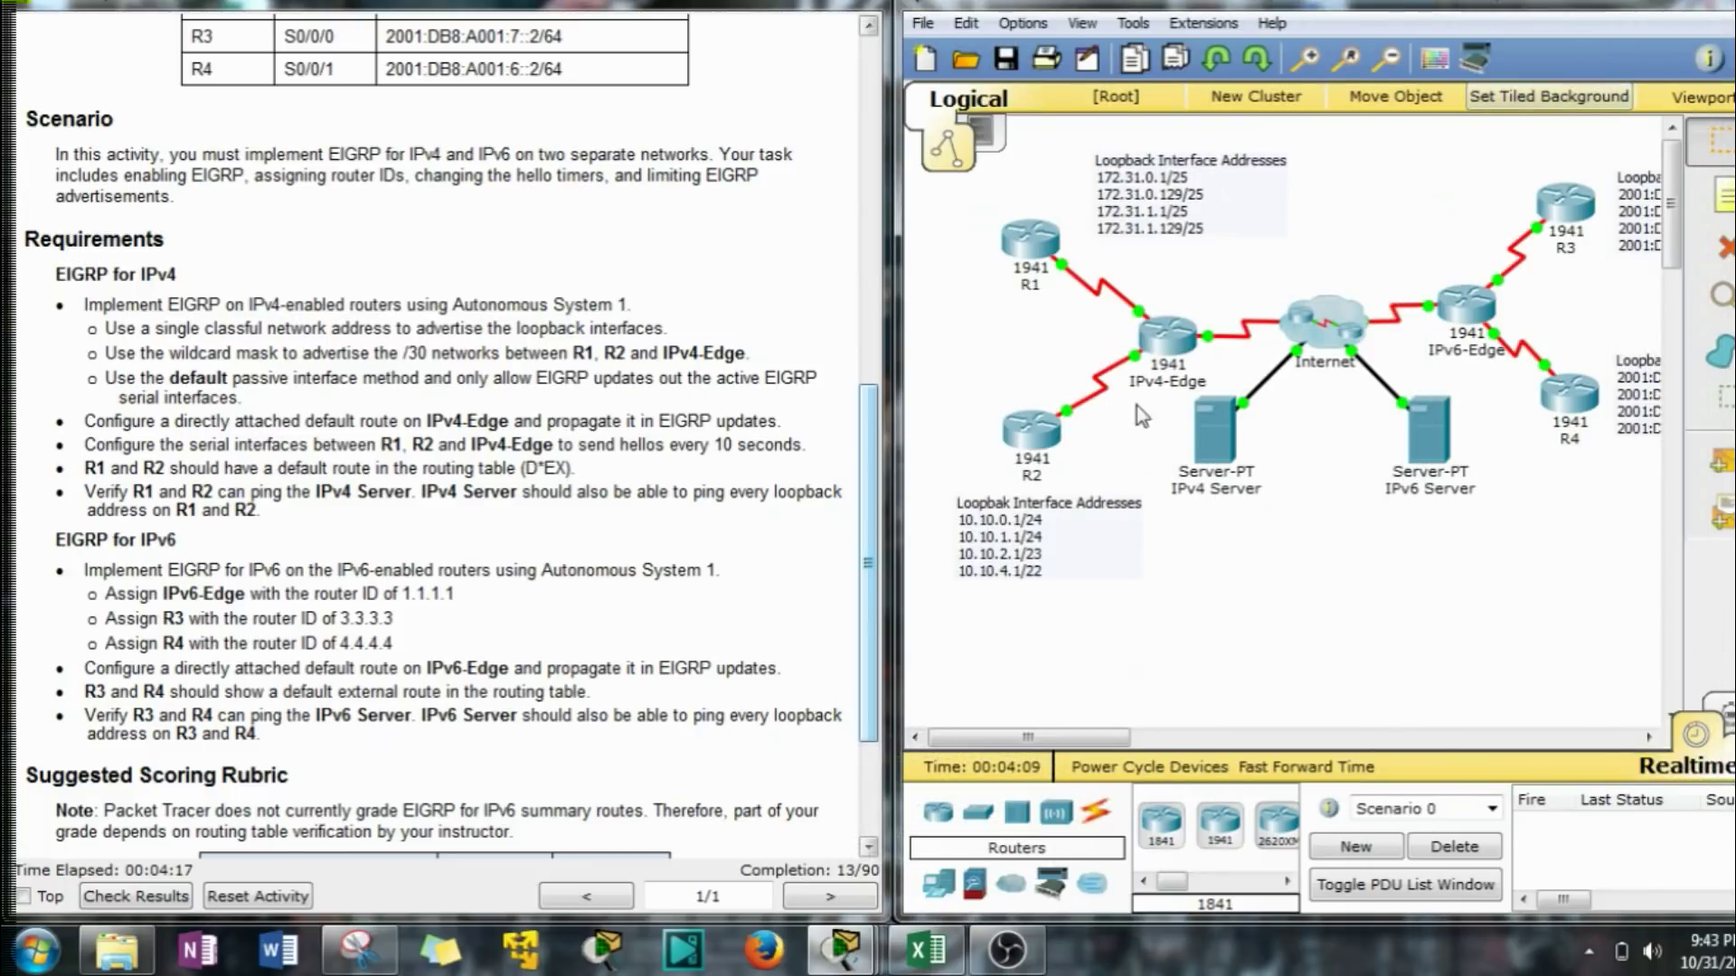
left_click(1035, 445)
left_click_drag(624, 142, 1041, 63)
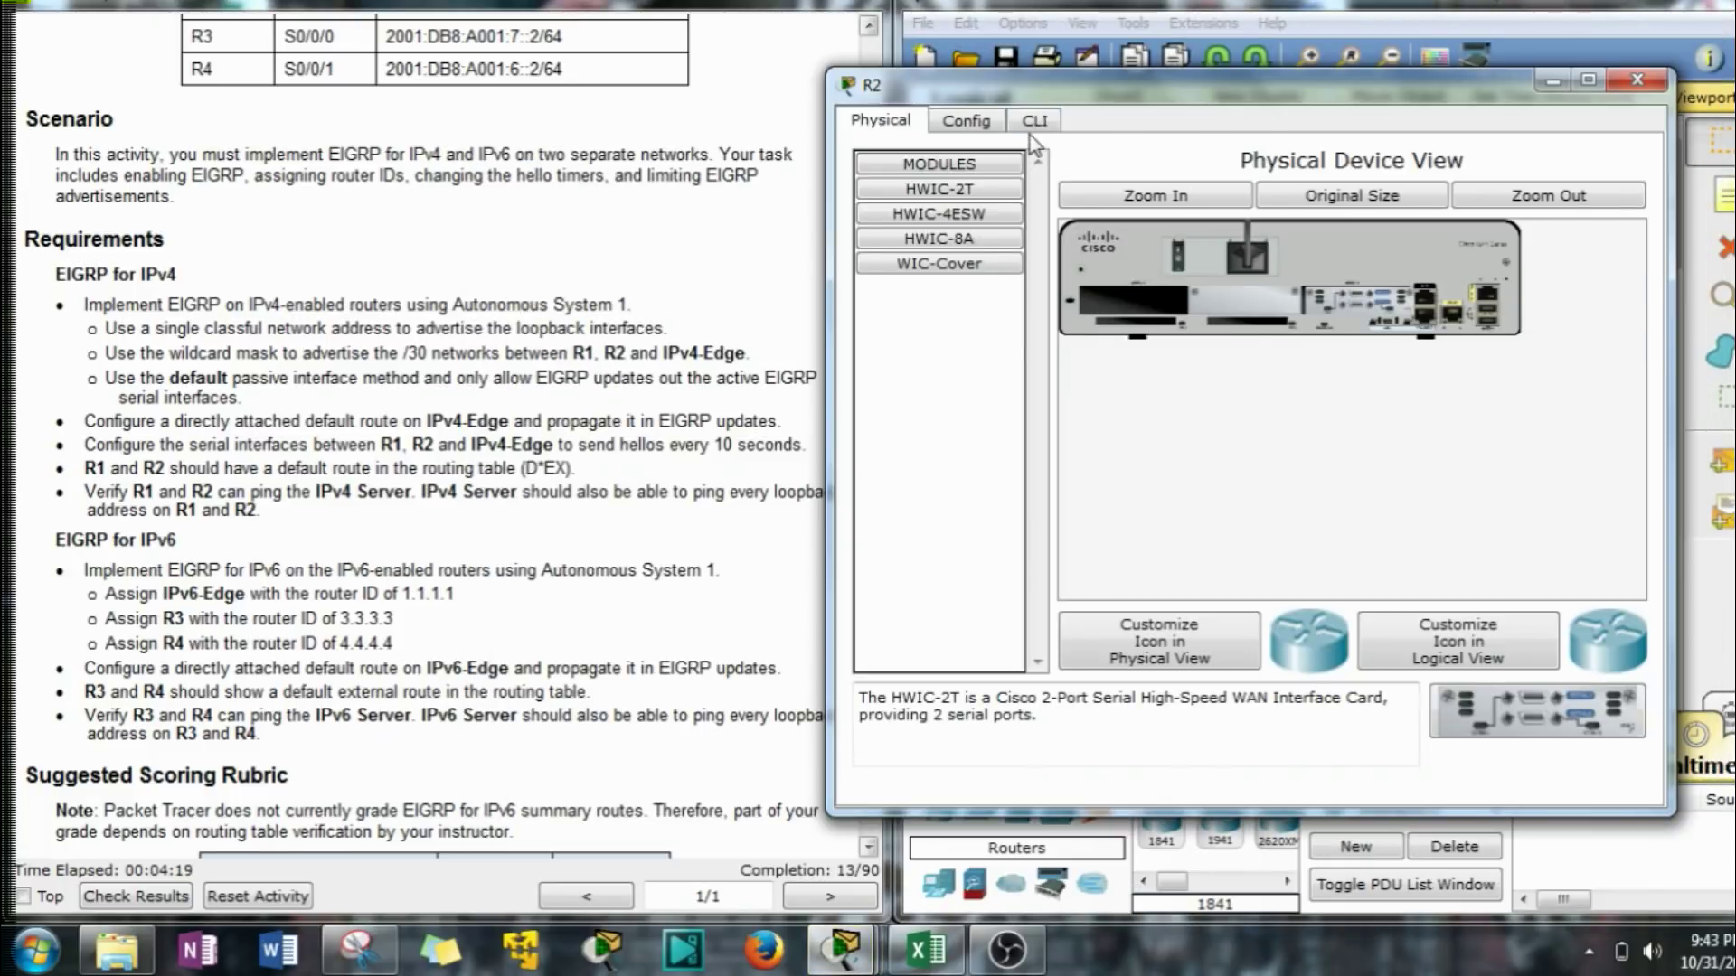
left_click(1105, 97)
key("Return")
key("Return")
type("en")
key("Return")
type("con ft")
key("Return")
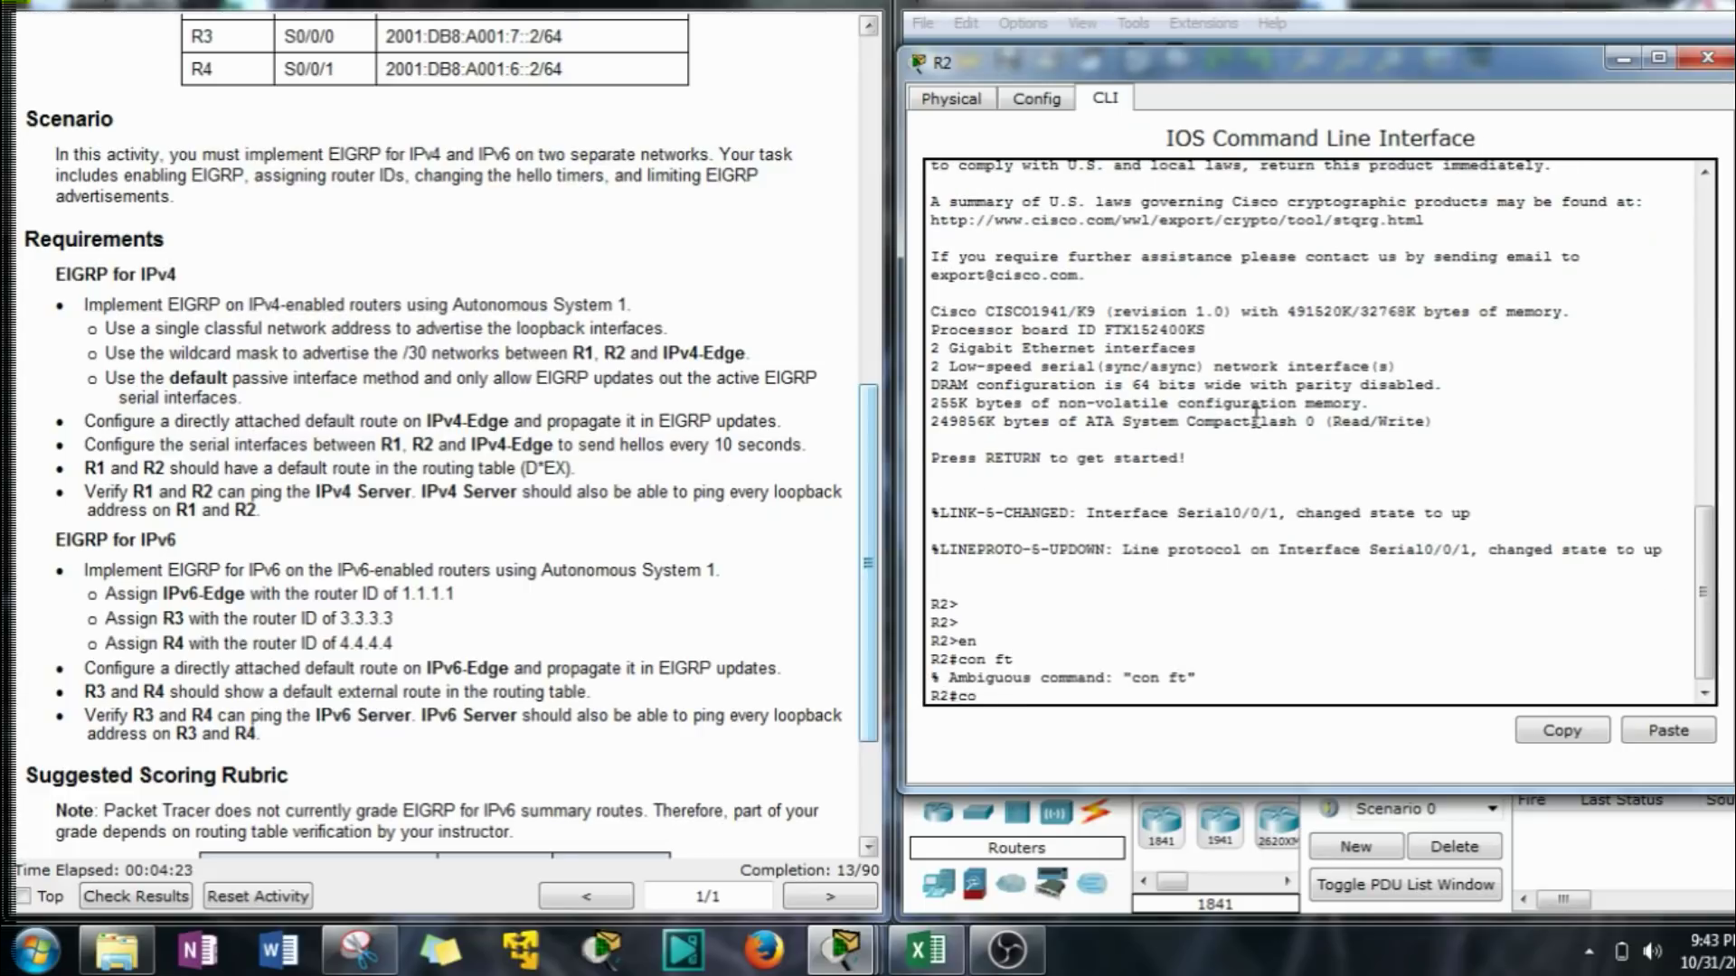
type("conf t")
Start EIGRP AS 1 on R2 and type network 10.0.0.0 at the prompt.
key("Return")
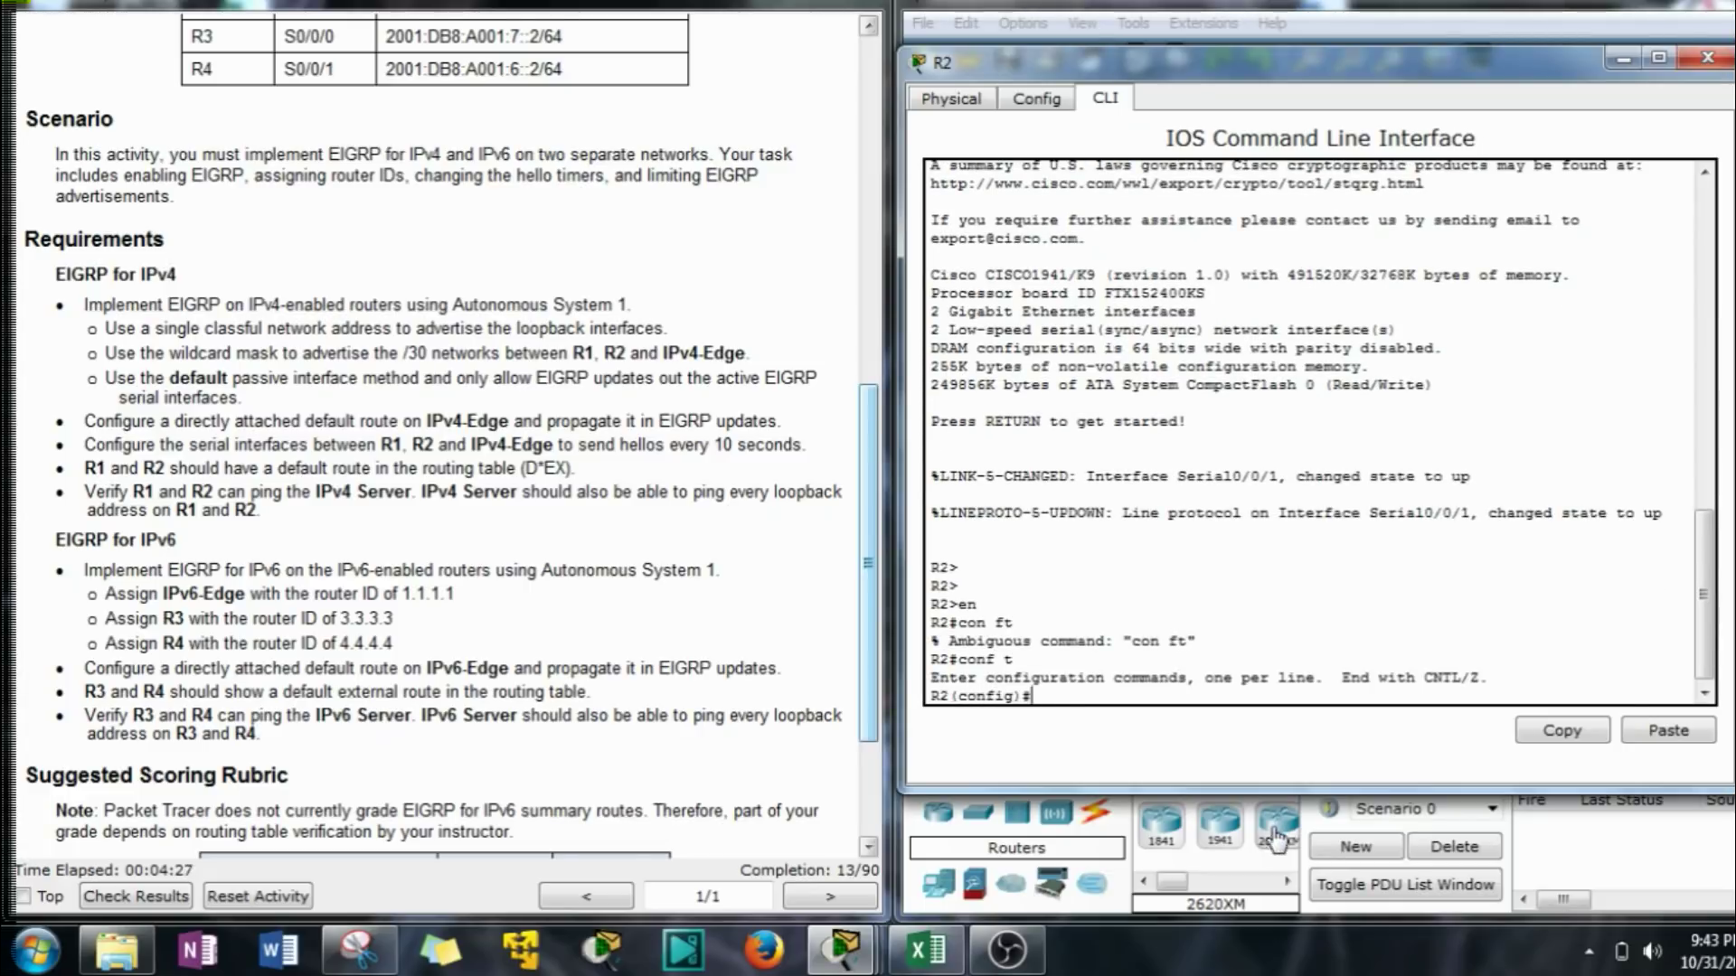
type("router ei")
key("Tab")
type("1")
key("Return")
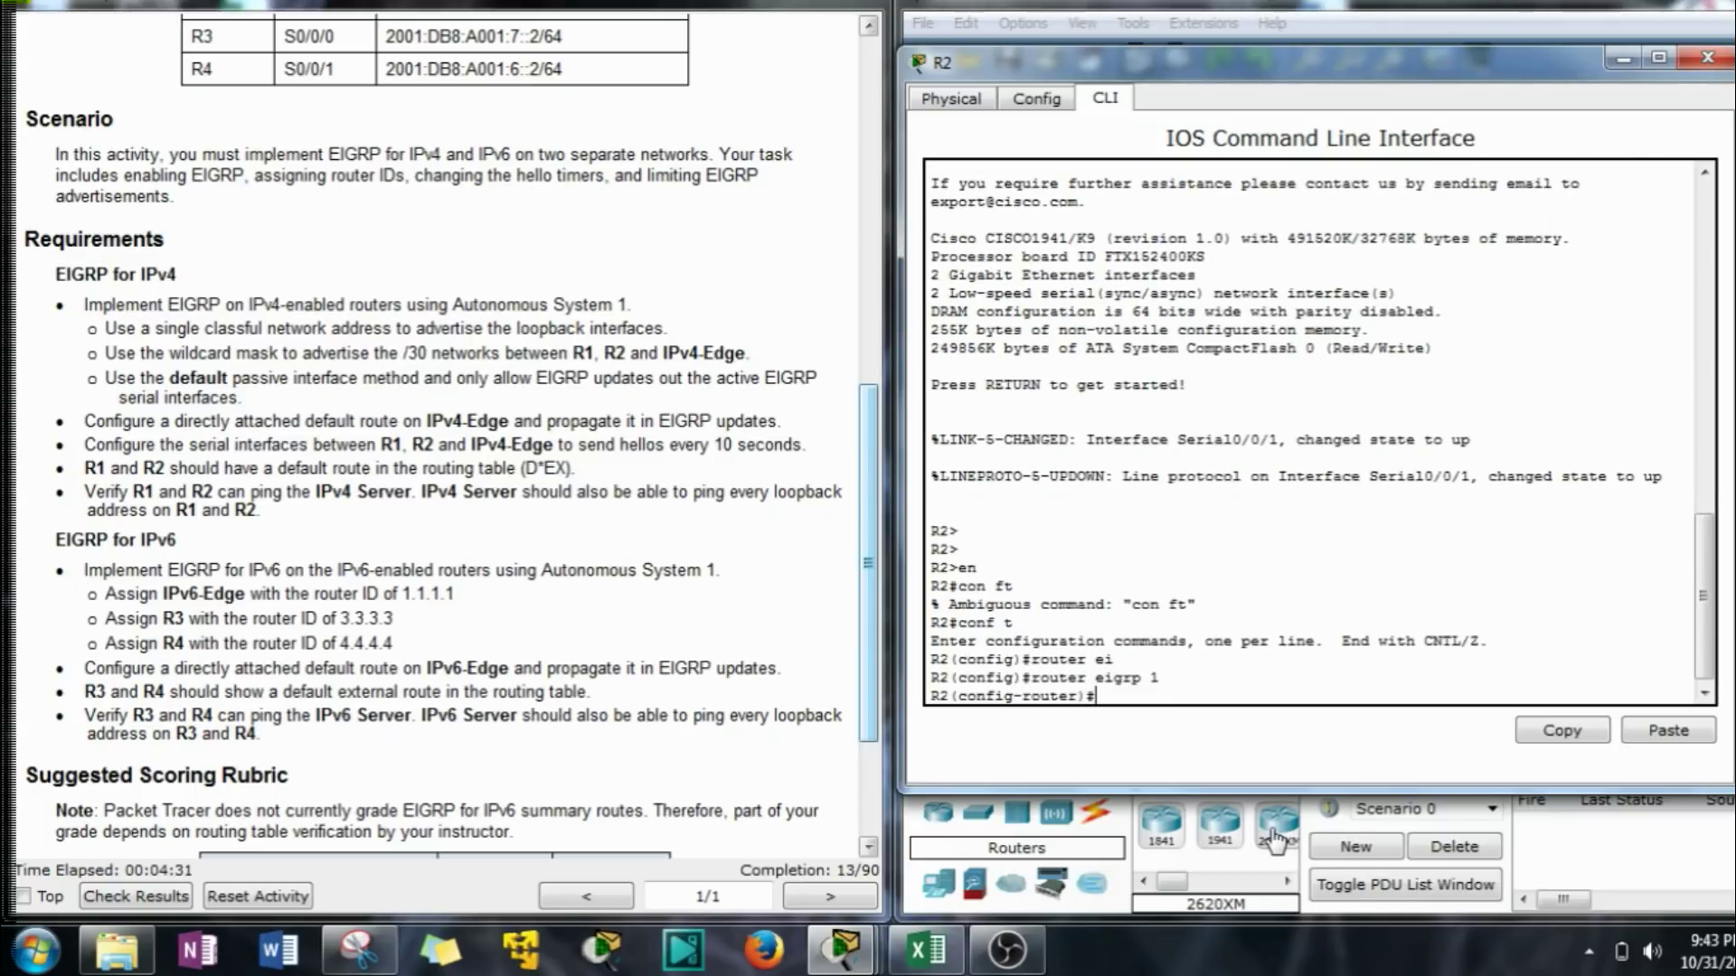
type("net")
key("Tab")
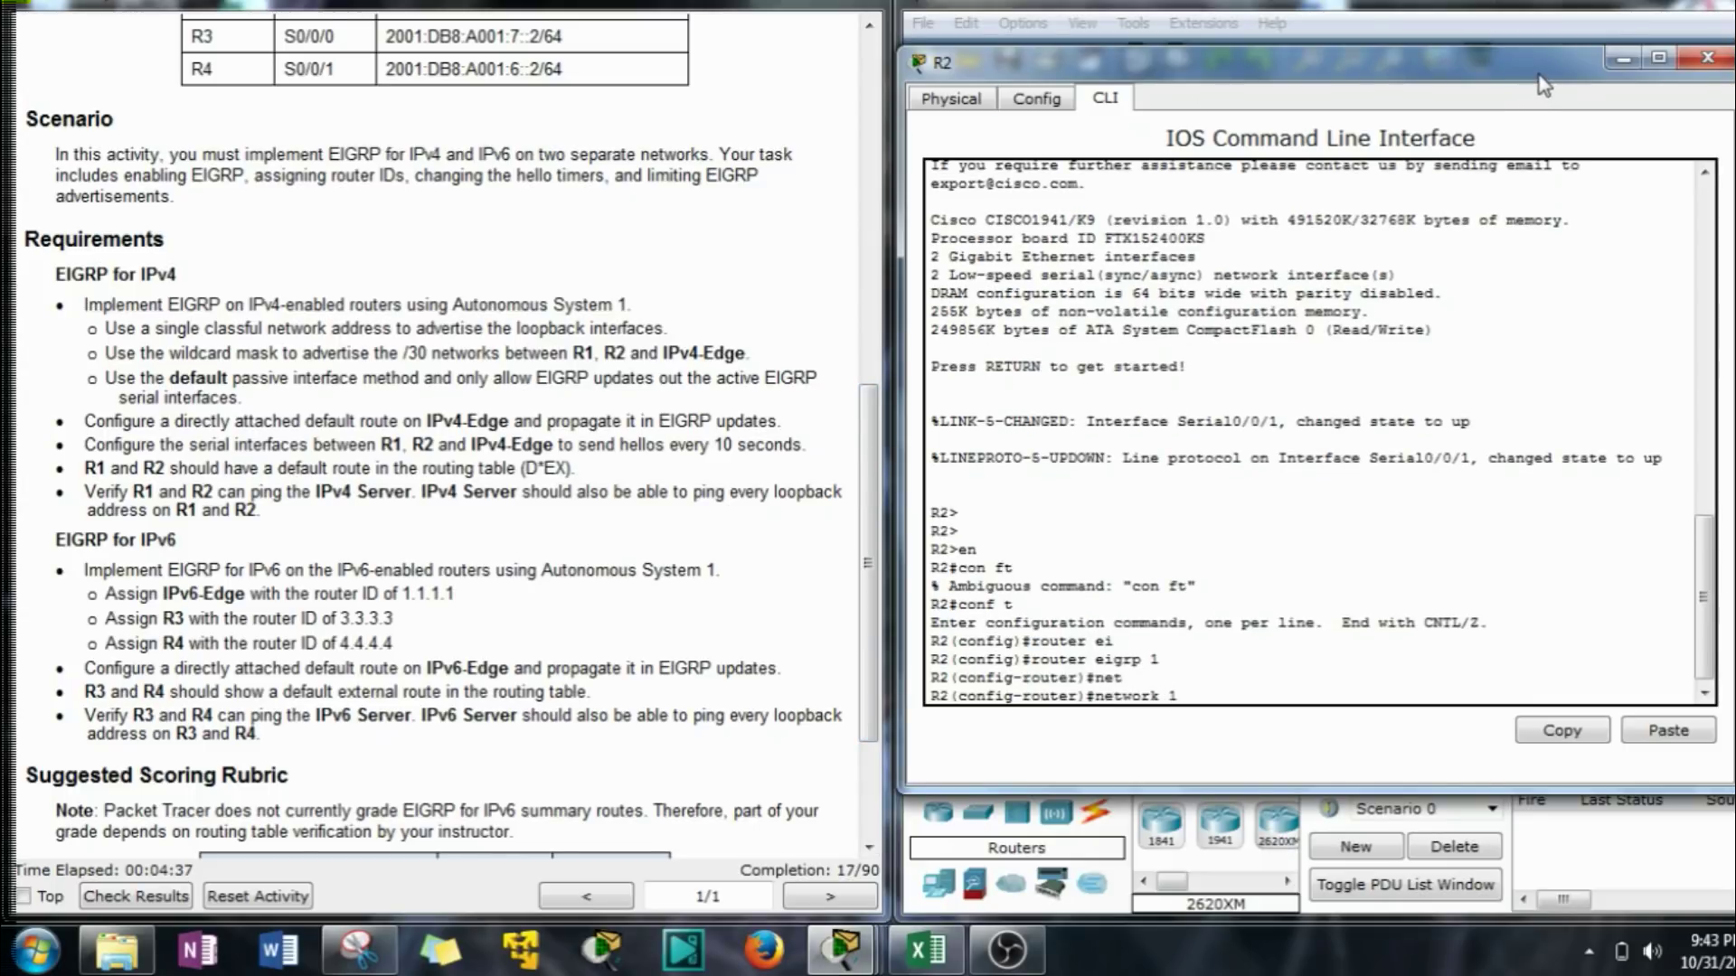
type("10.0.0.0")
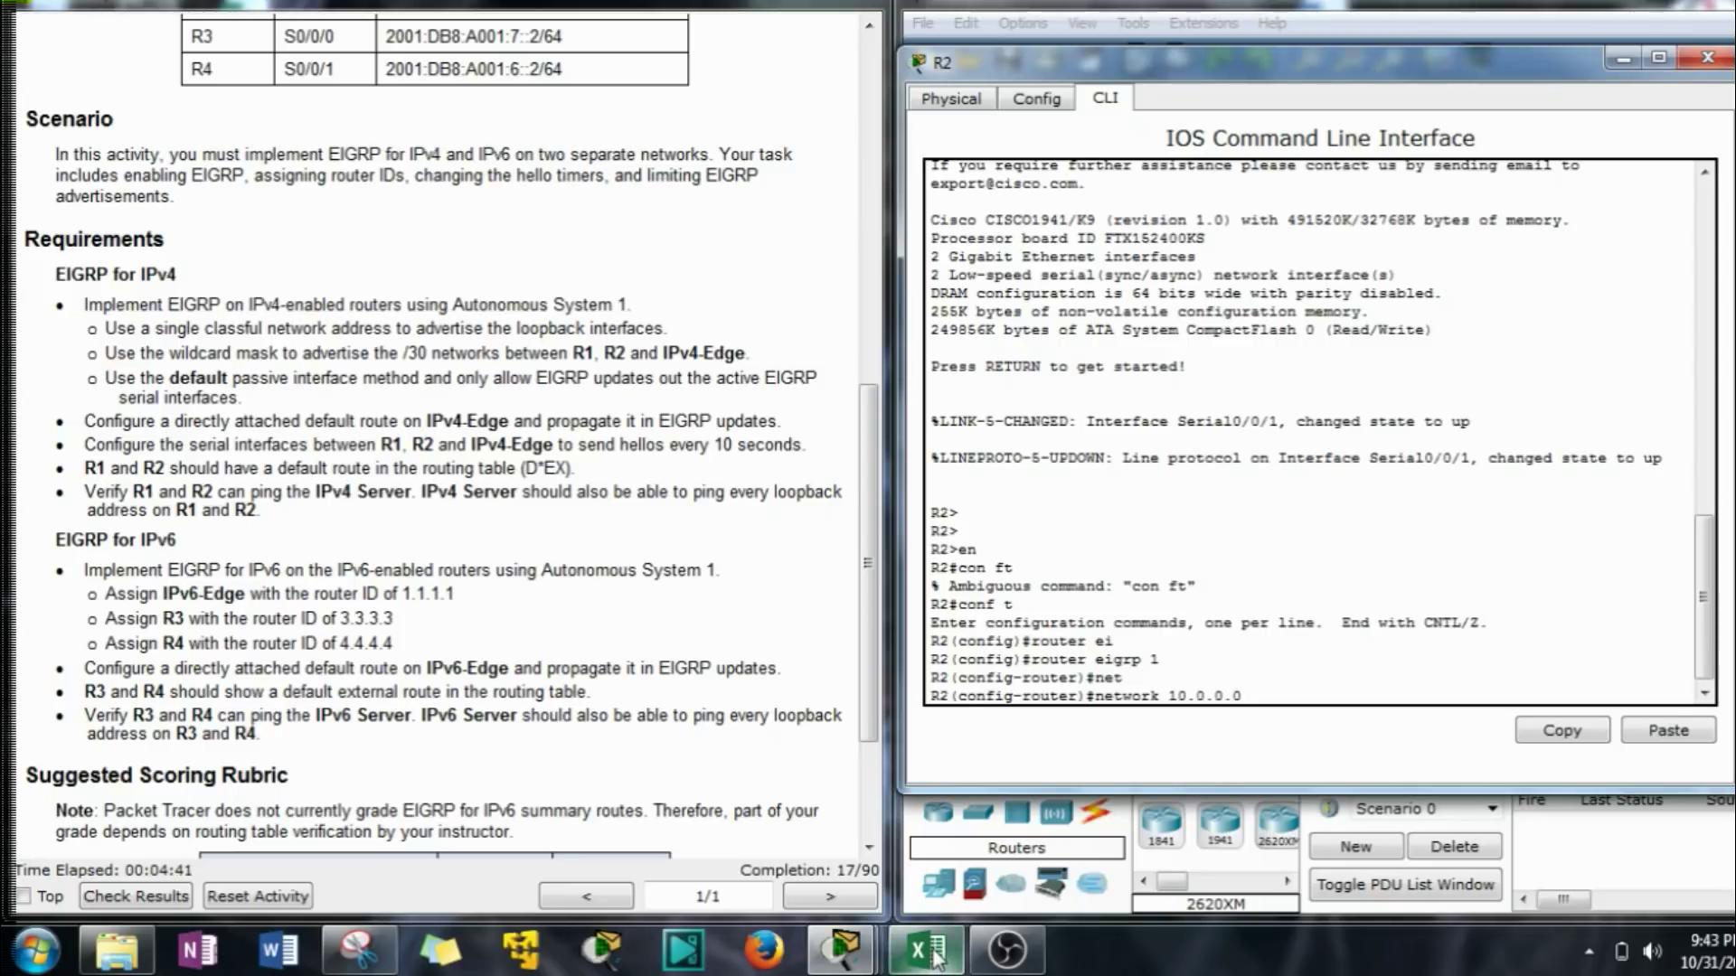
mouse_move(934, 956)
left_click_drag(1433, 61, 566, 57)
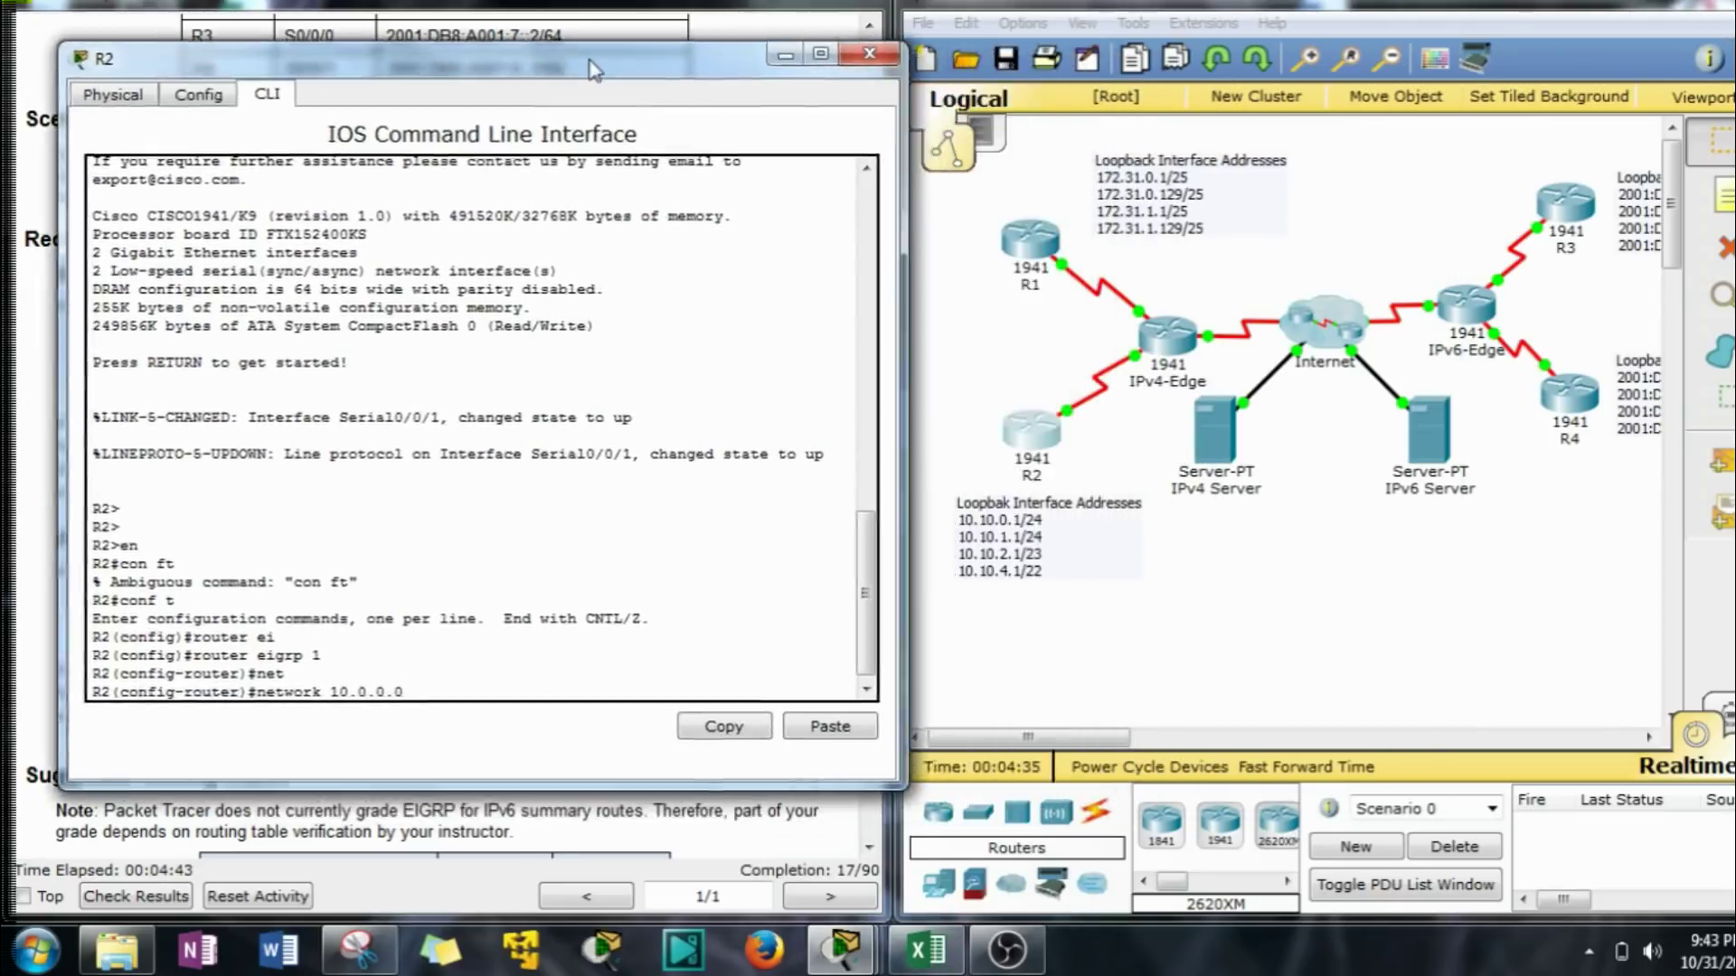
left_click_drag(1067, 635, 958, 542)
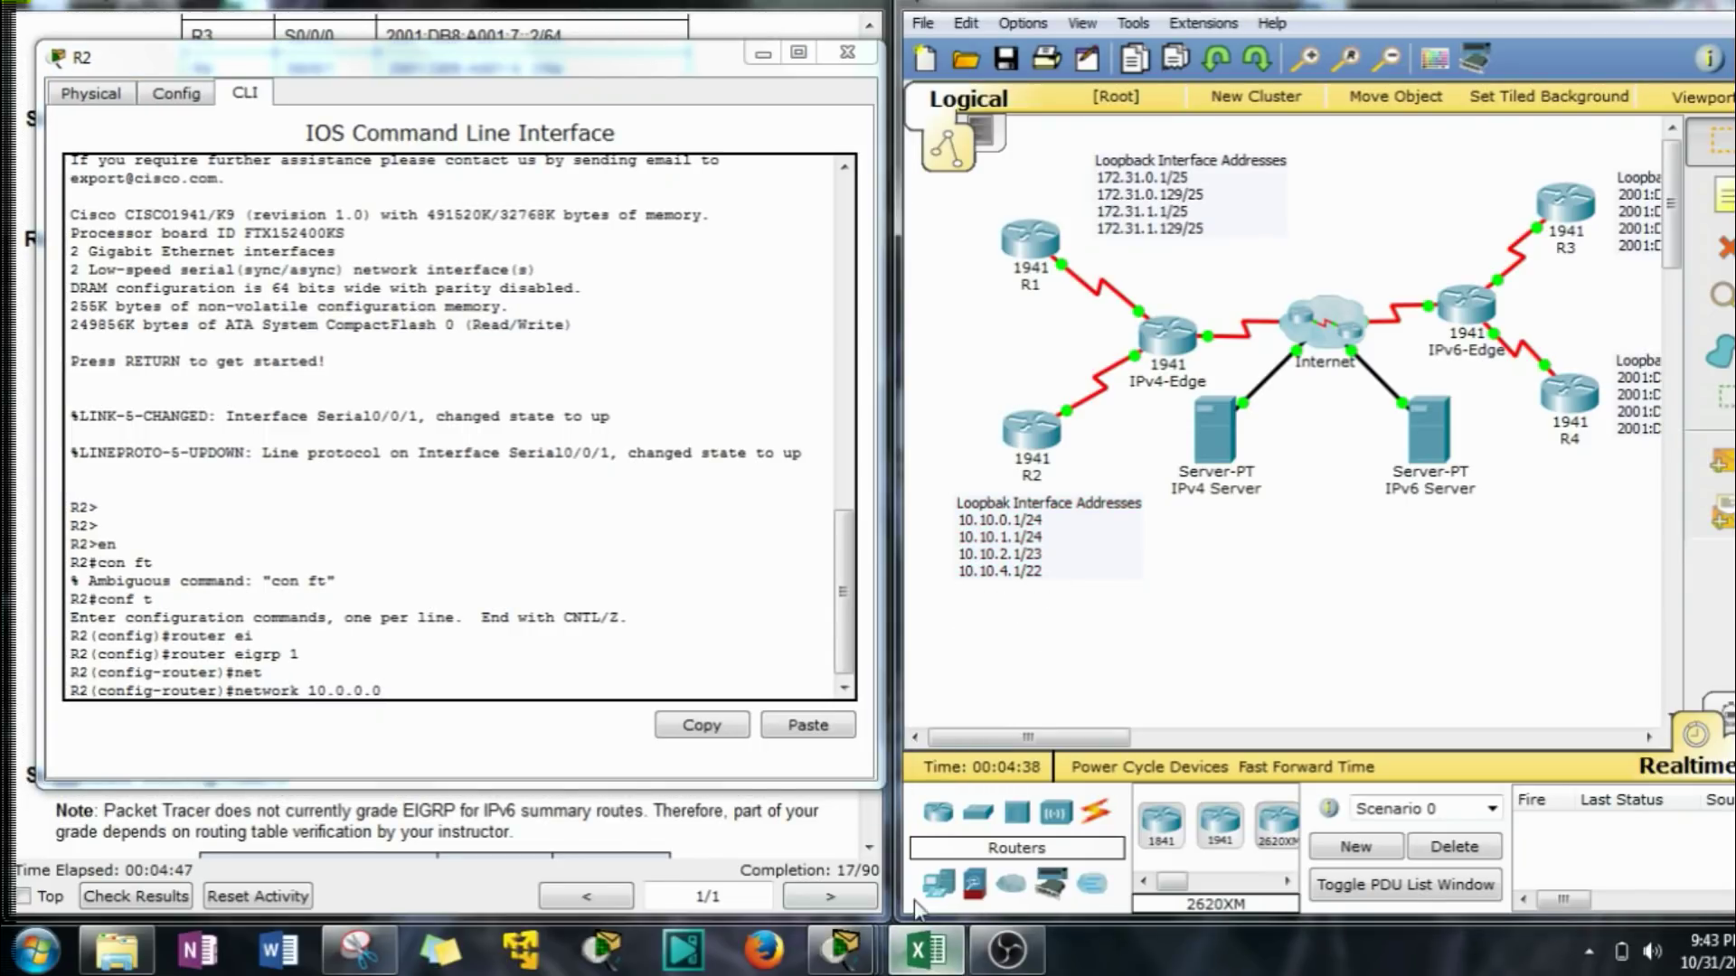
left_click(927, 949)
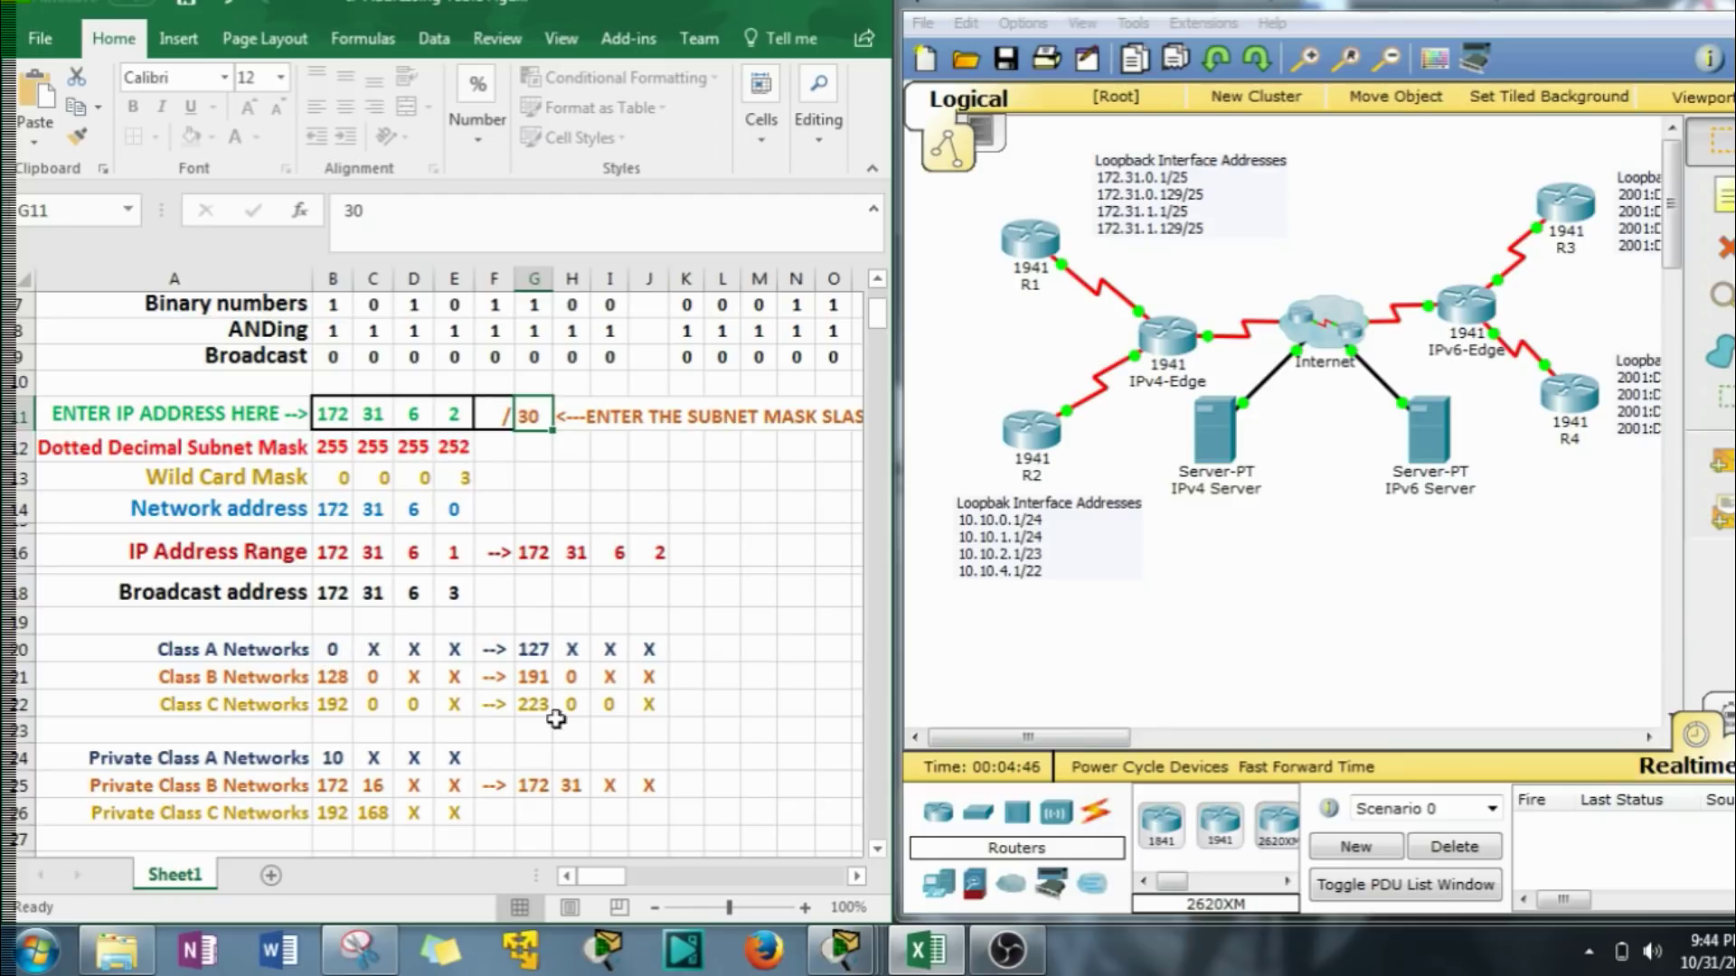
left_click(769, 6)
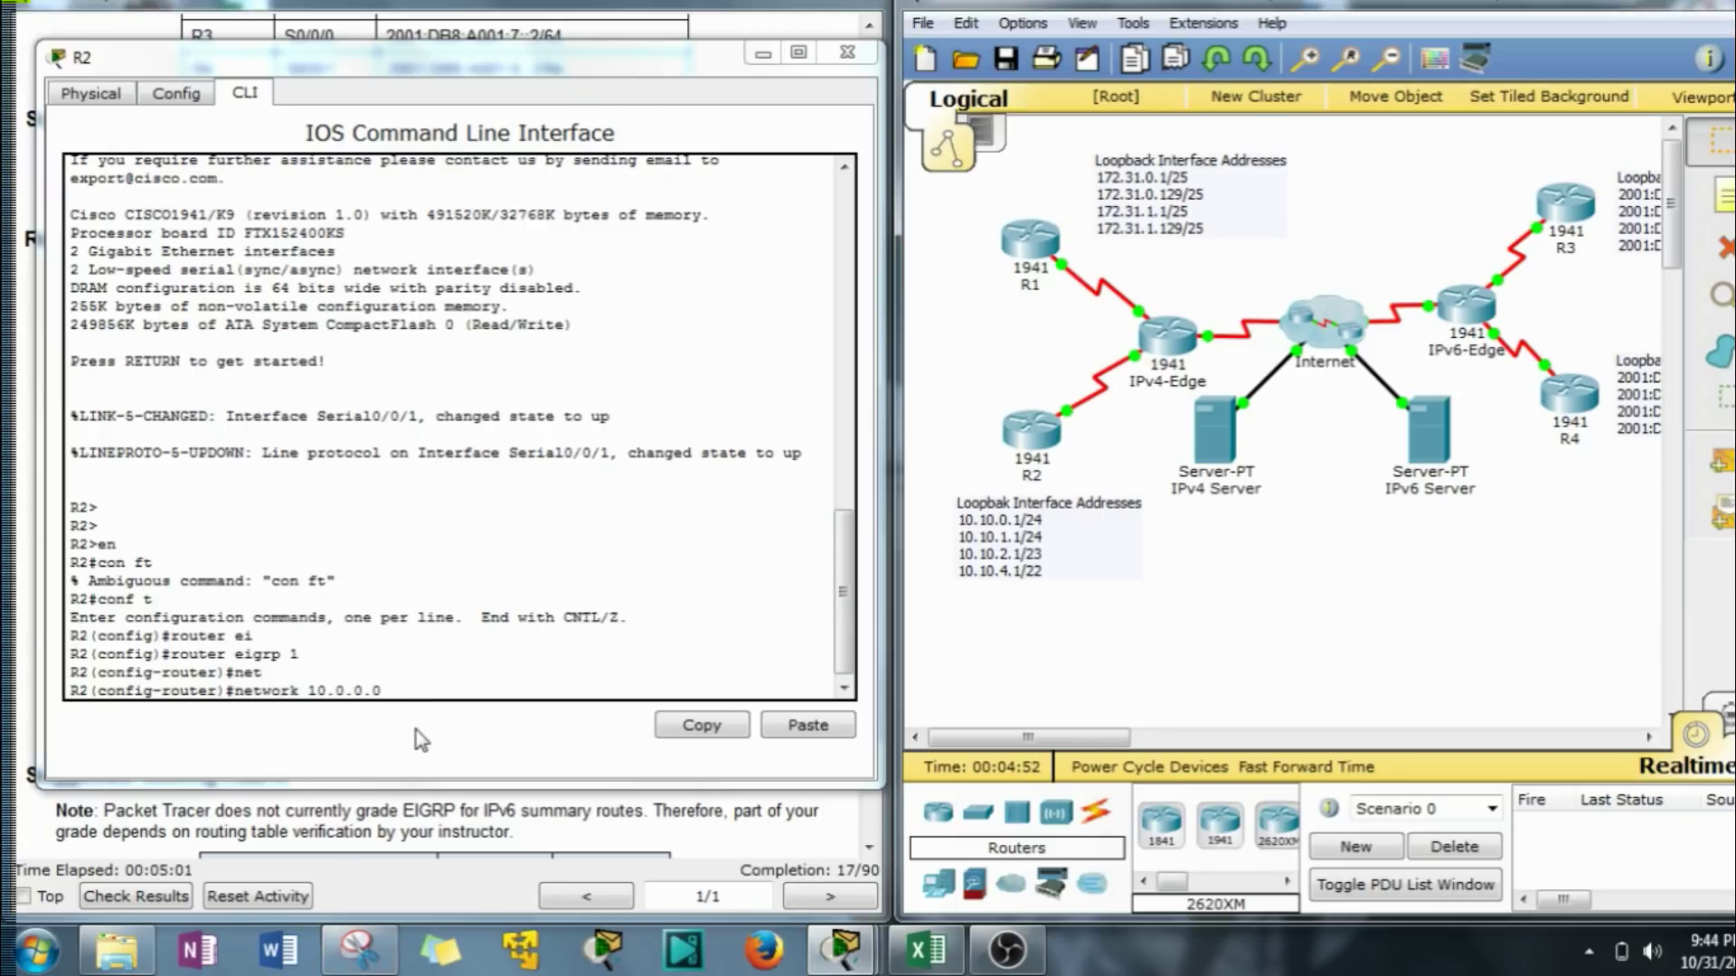
Enter the network 10.0.0.0 statement in R2's EIGRP process.
left_click(418, 695)
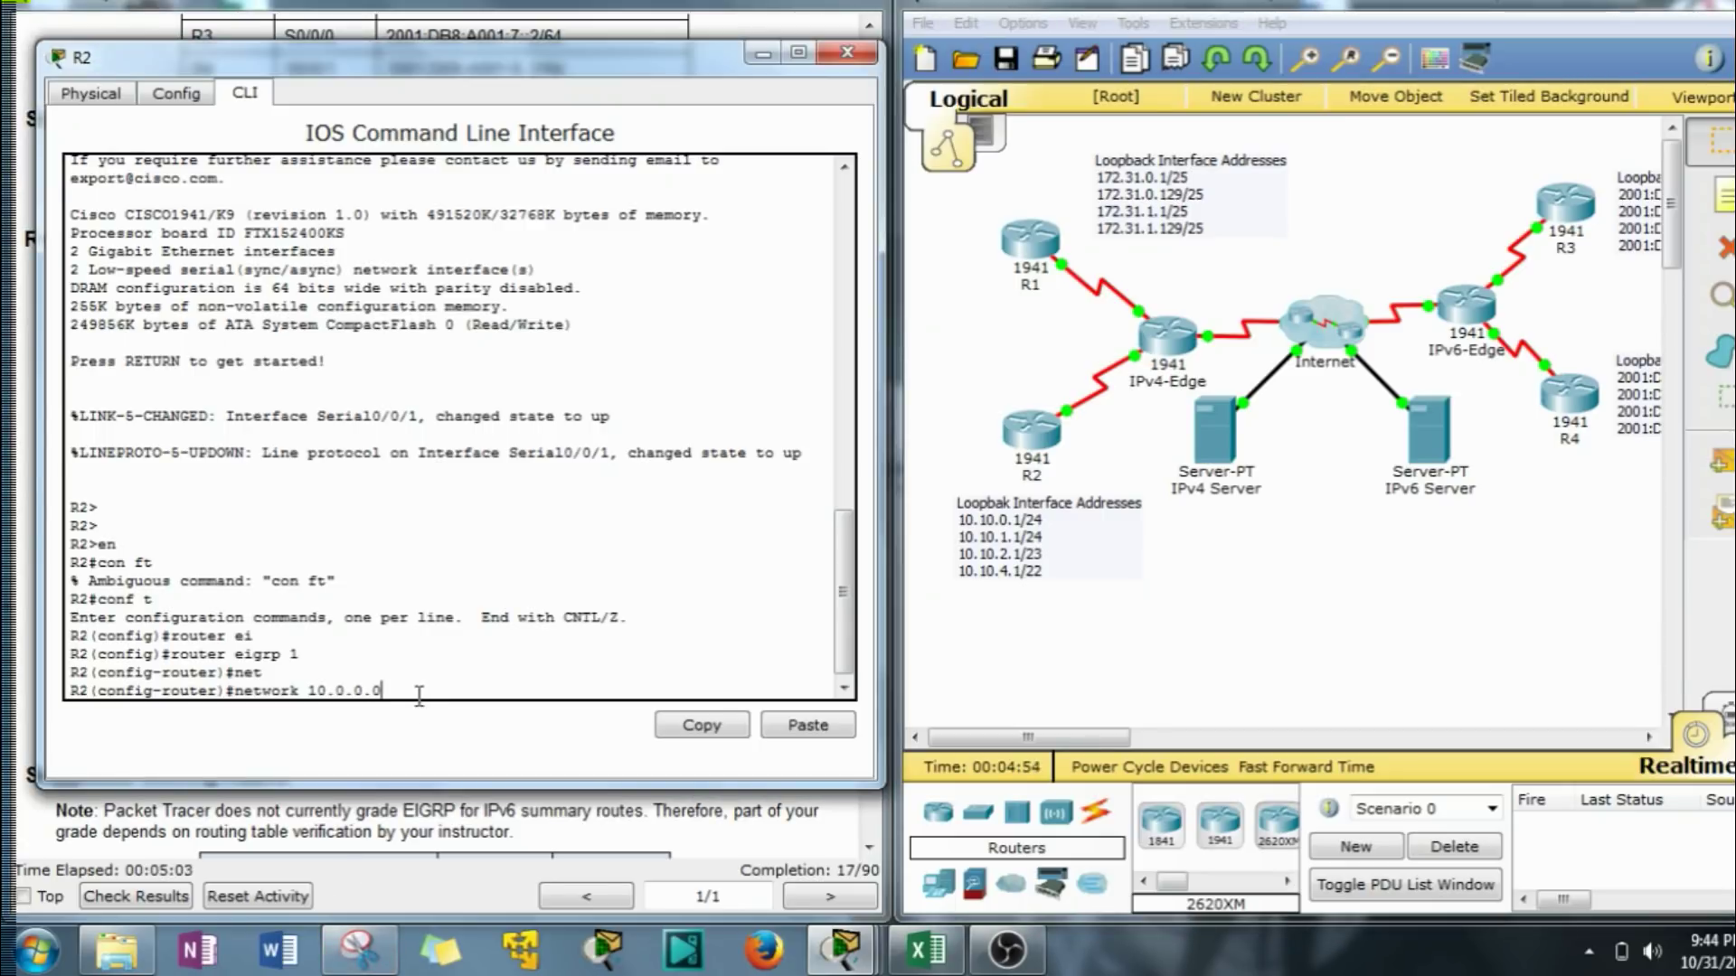
key("Return")
left_click_drag(417, 74, 1264, 49)
Add network 10.10.8.0 with wildcard 0.0.0.3 to R2's EIGRP process.
left_click(1250, 518)
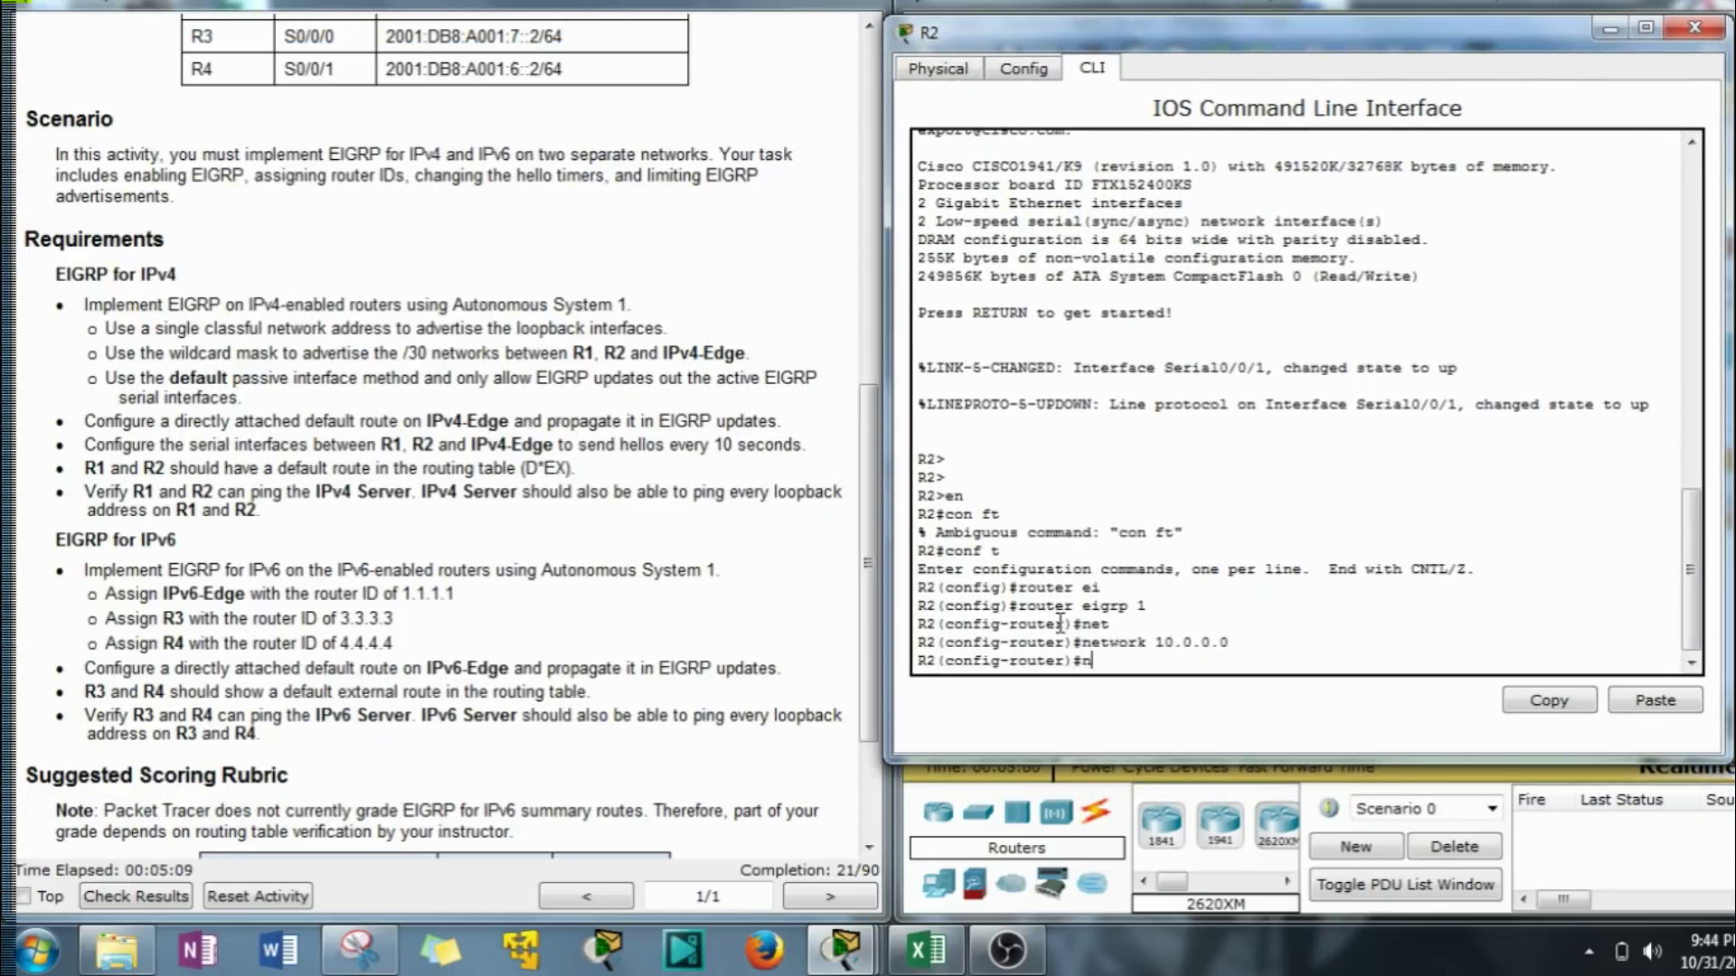
key("Up")
type("q")
key("BackSpace")
type("10.10.8.0")
scroll(178, 152, "up", 8)
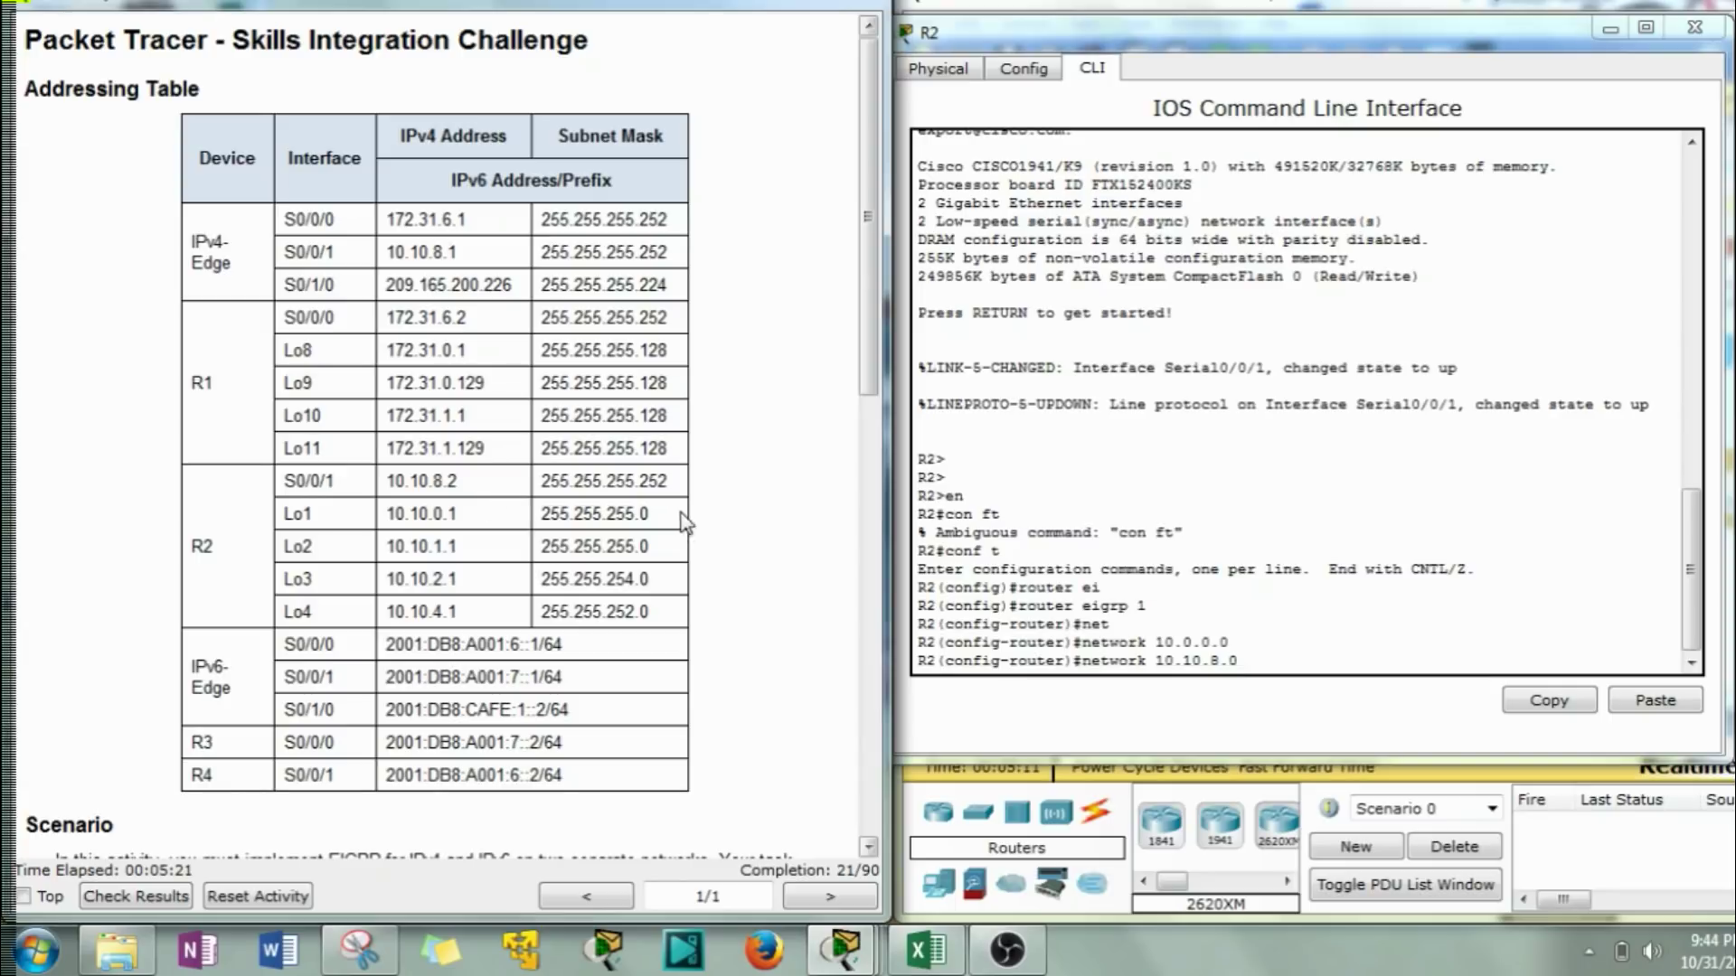
left_click(1412, 659)
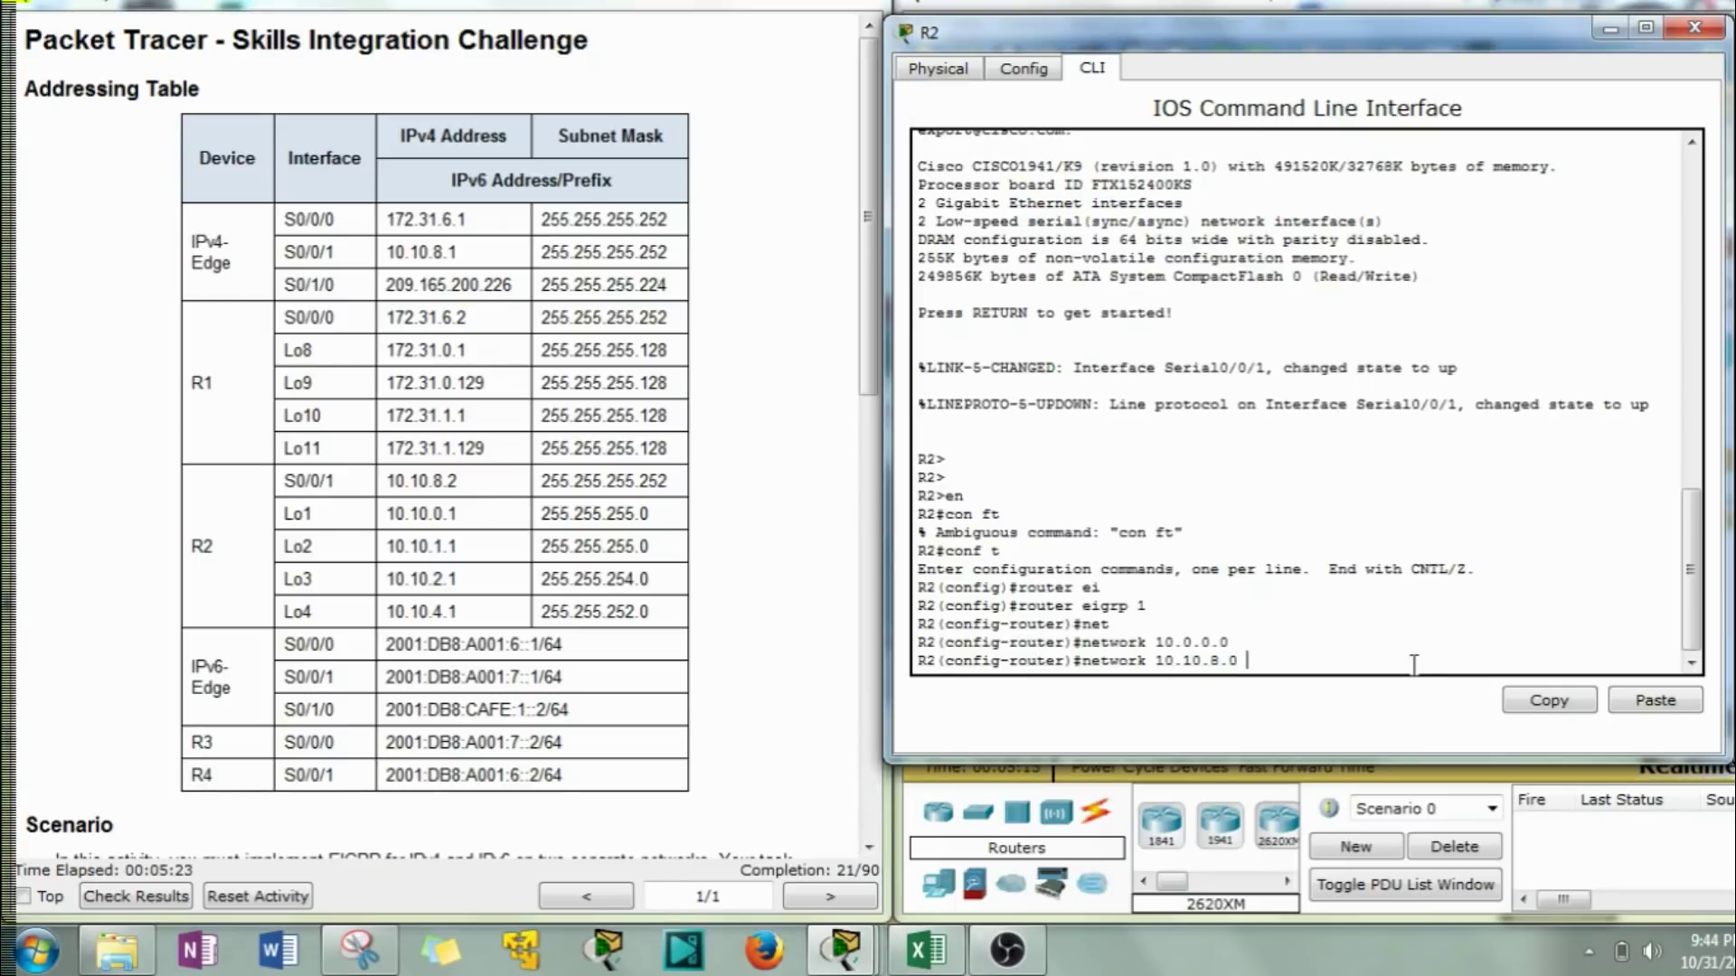
type("0.0.0.3")
key("Return")
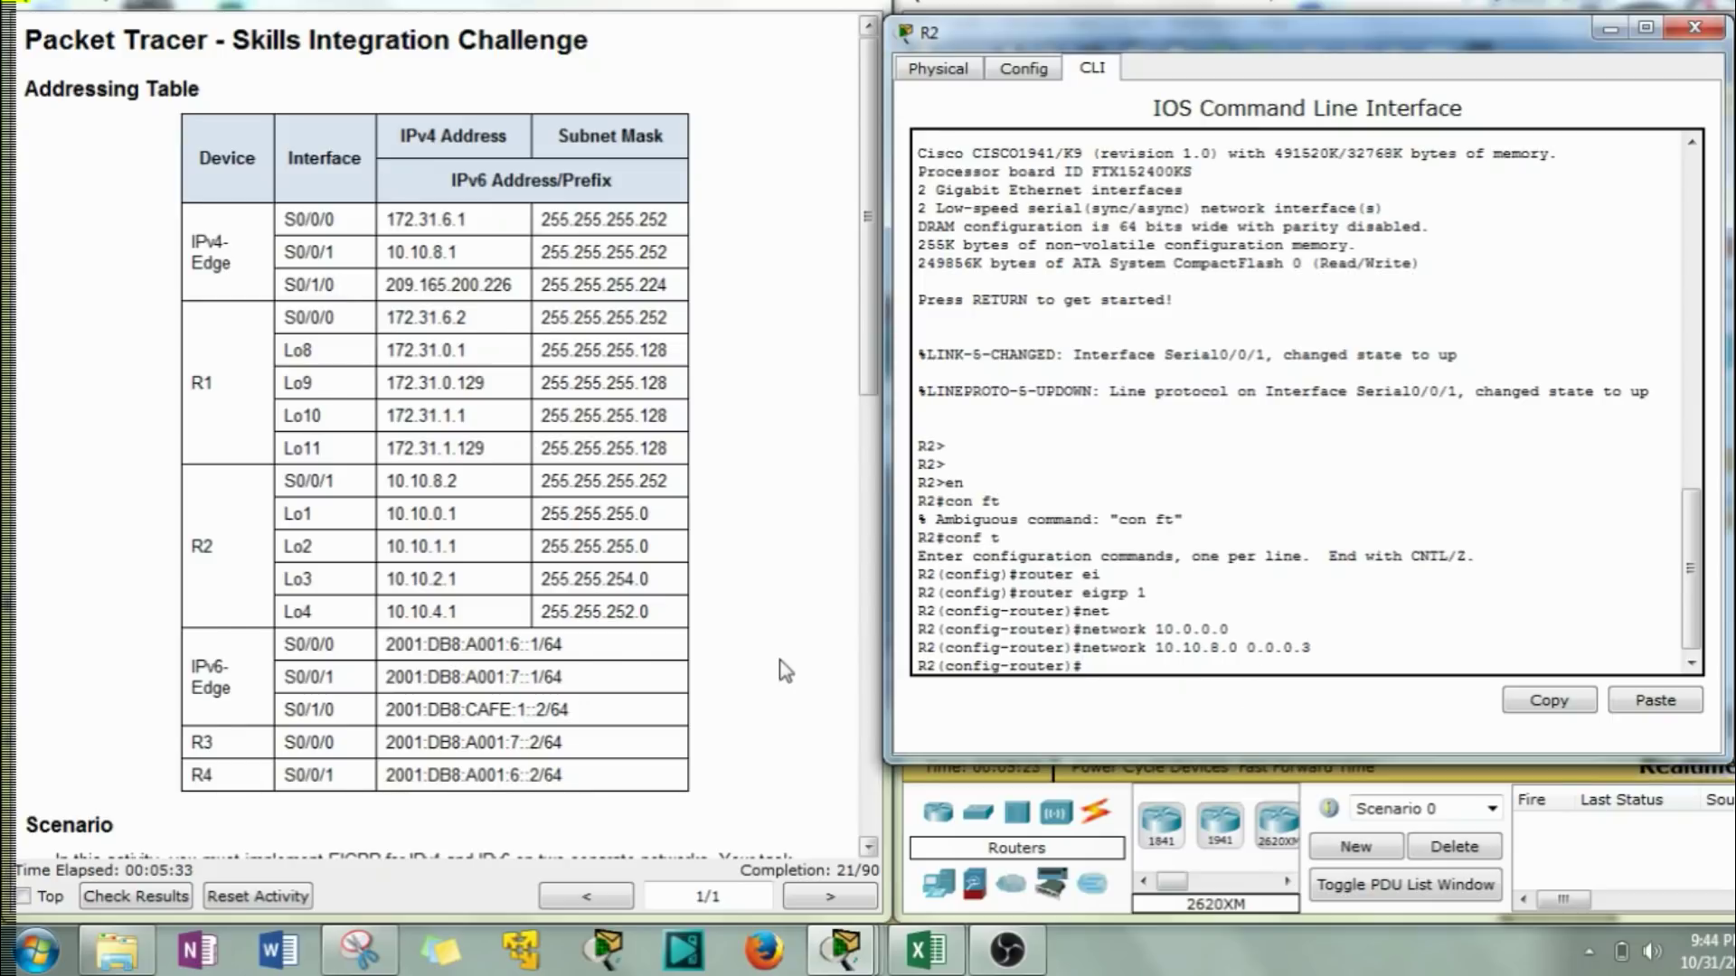
scroll(786, 665, "down", 5)
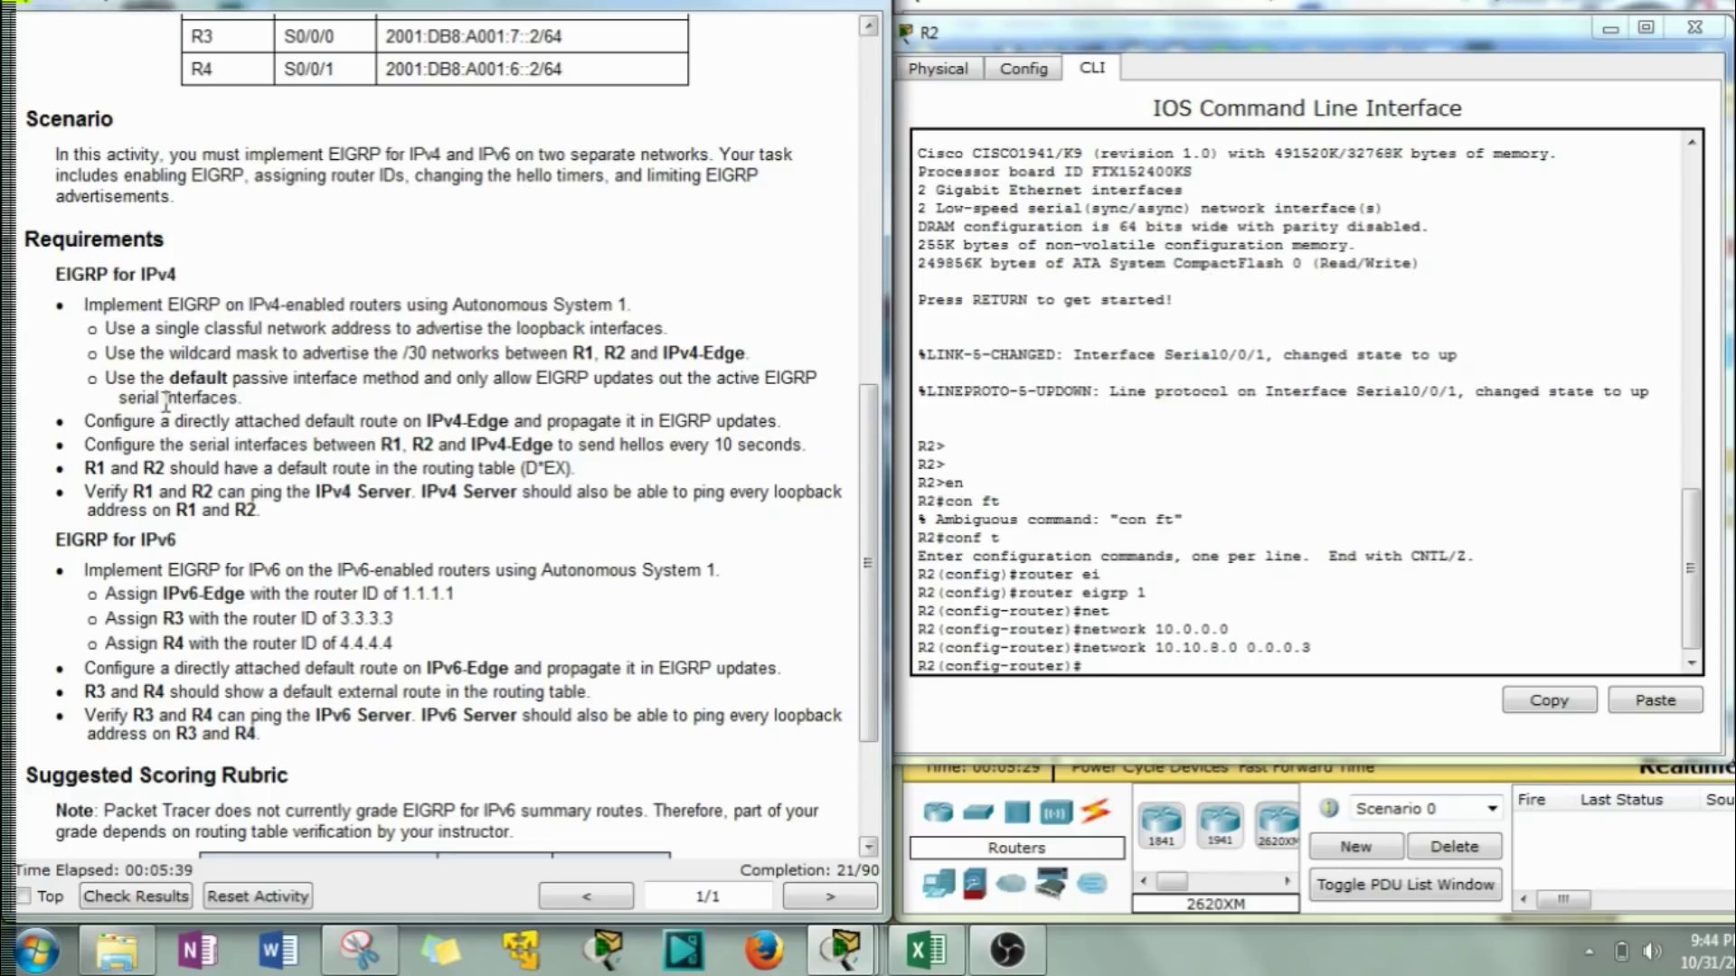
Make R2's EIGRP interfaces passive by default while keeping Serial0/0/1 active.
left_click(1166, 664)
type("pass")
key("Tab")
type("de")
key("Tab")
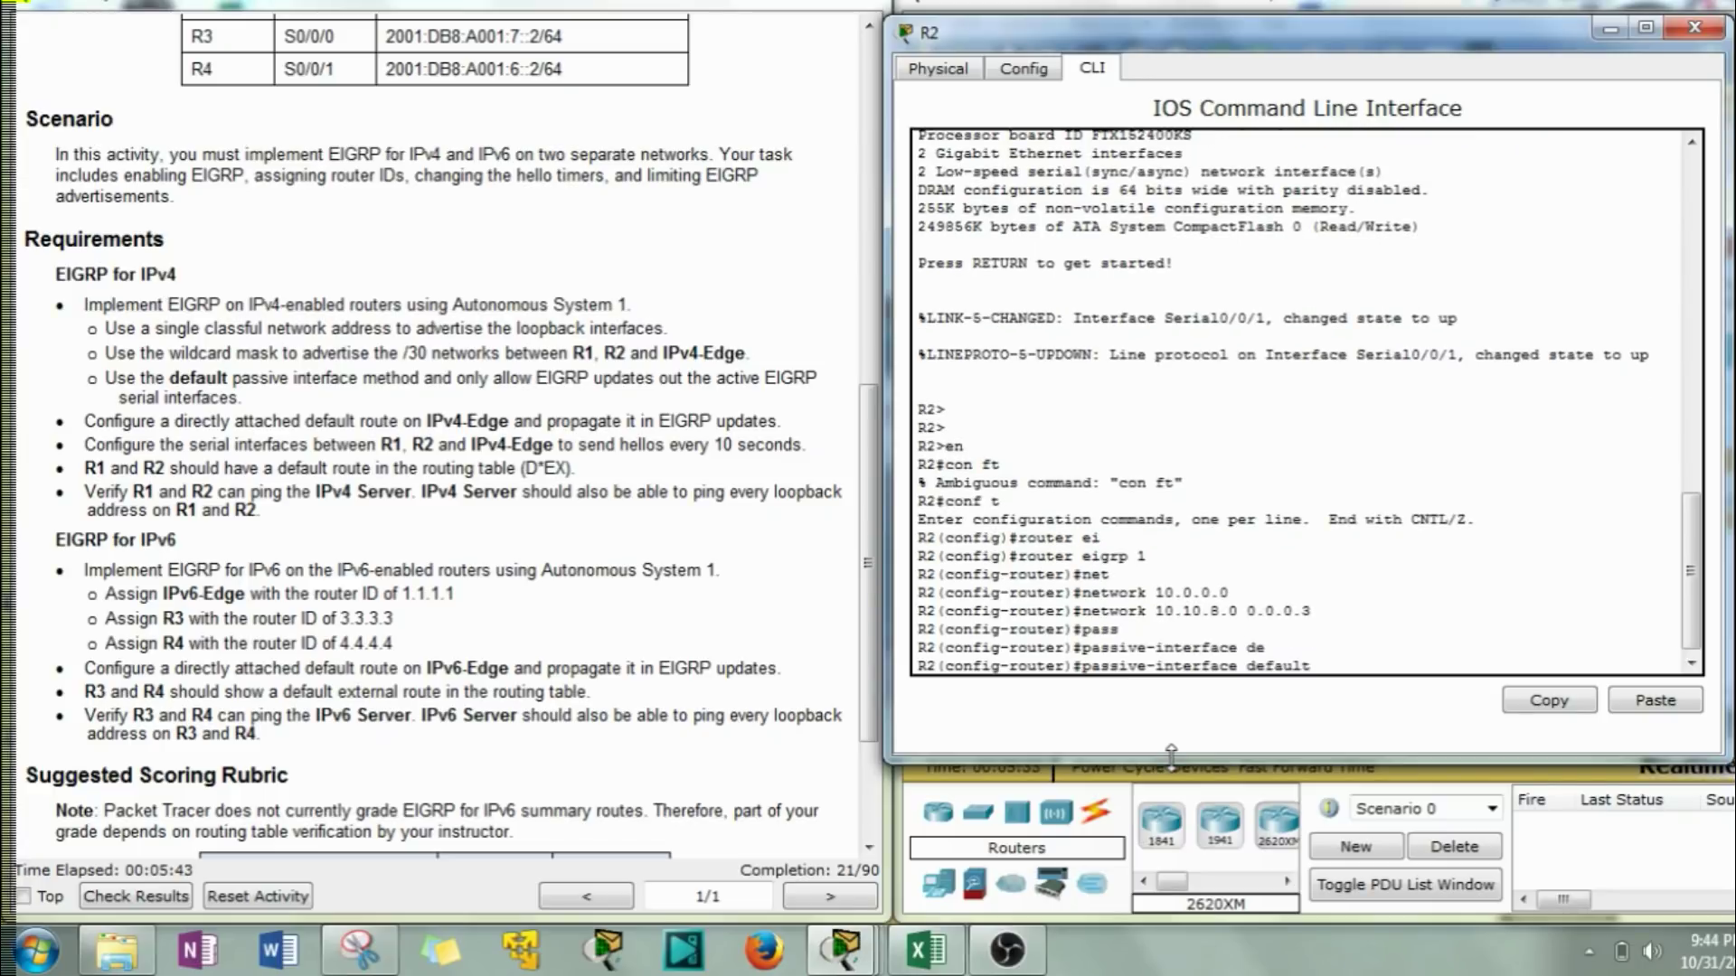
key("Return")
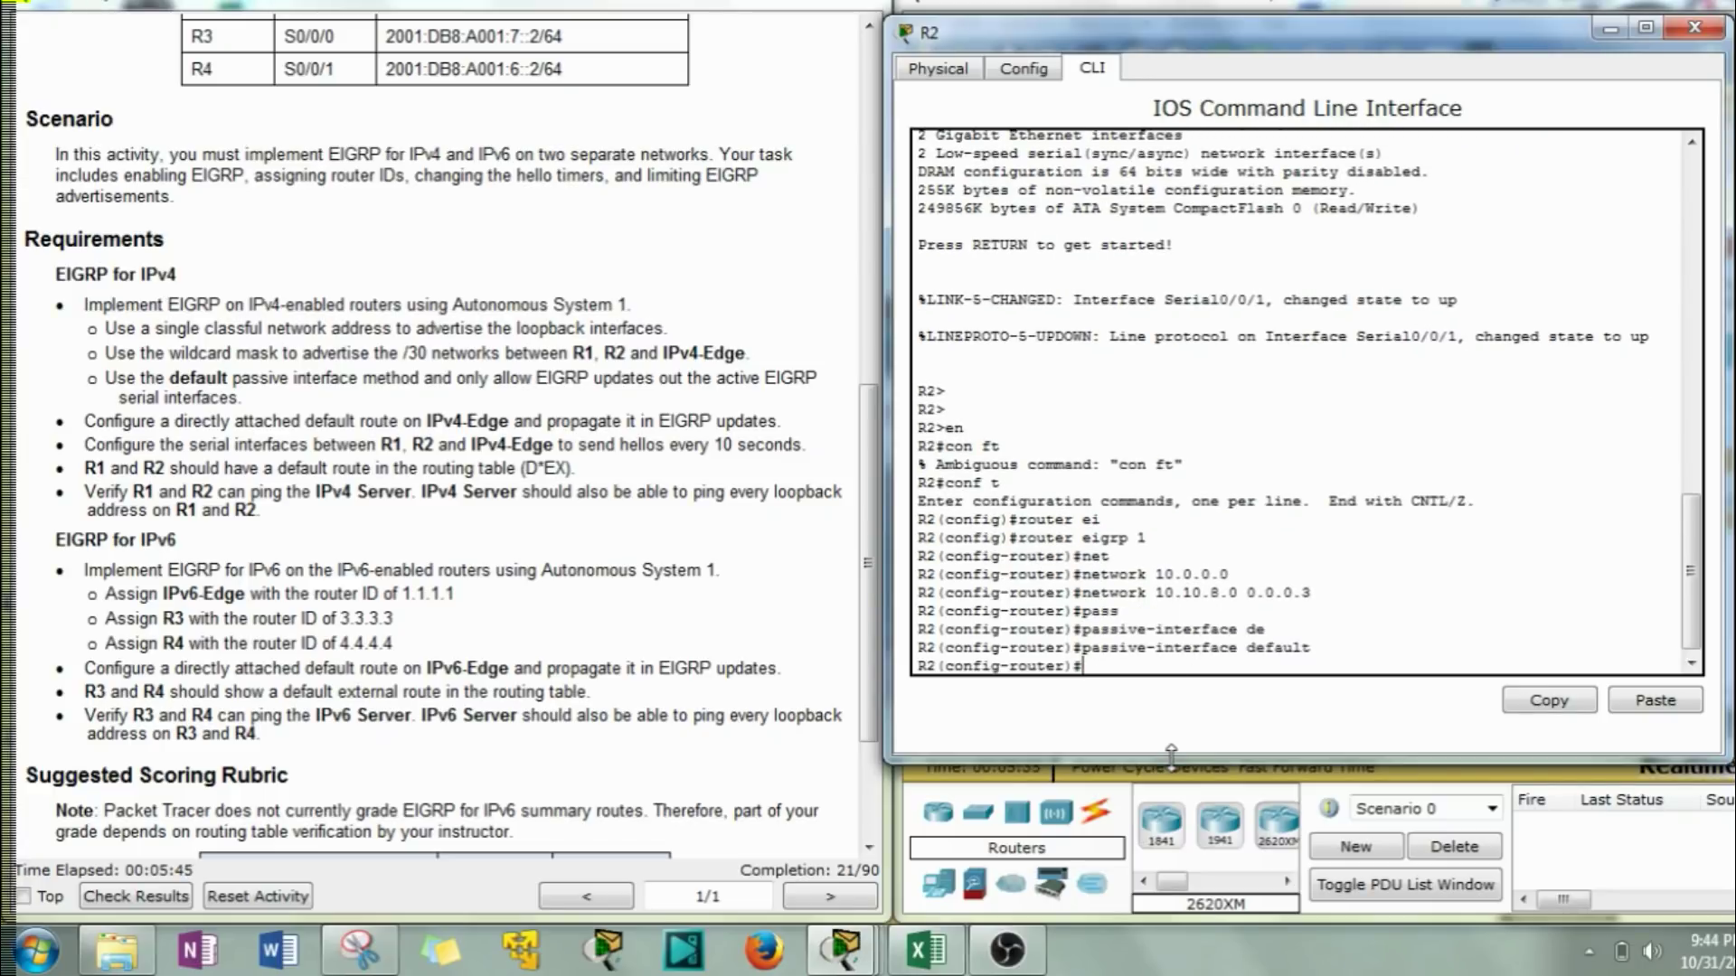
type("no pass")
key("Tab")
type("s0/0/01")
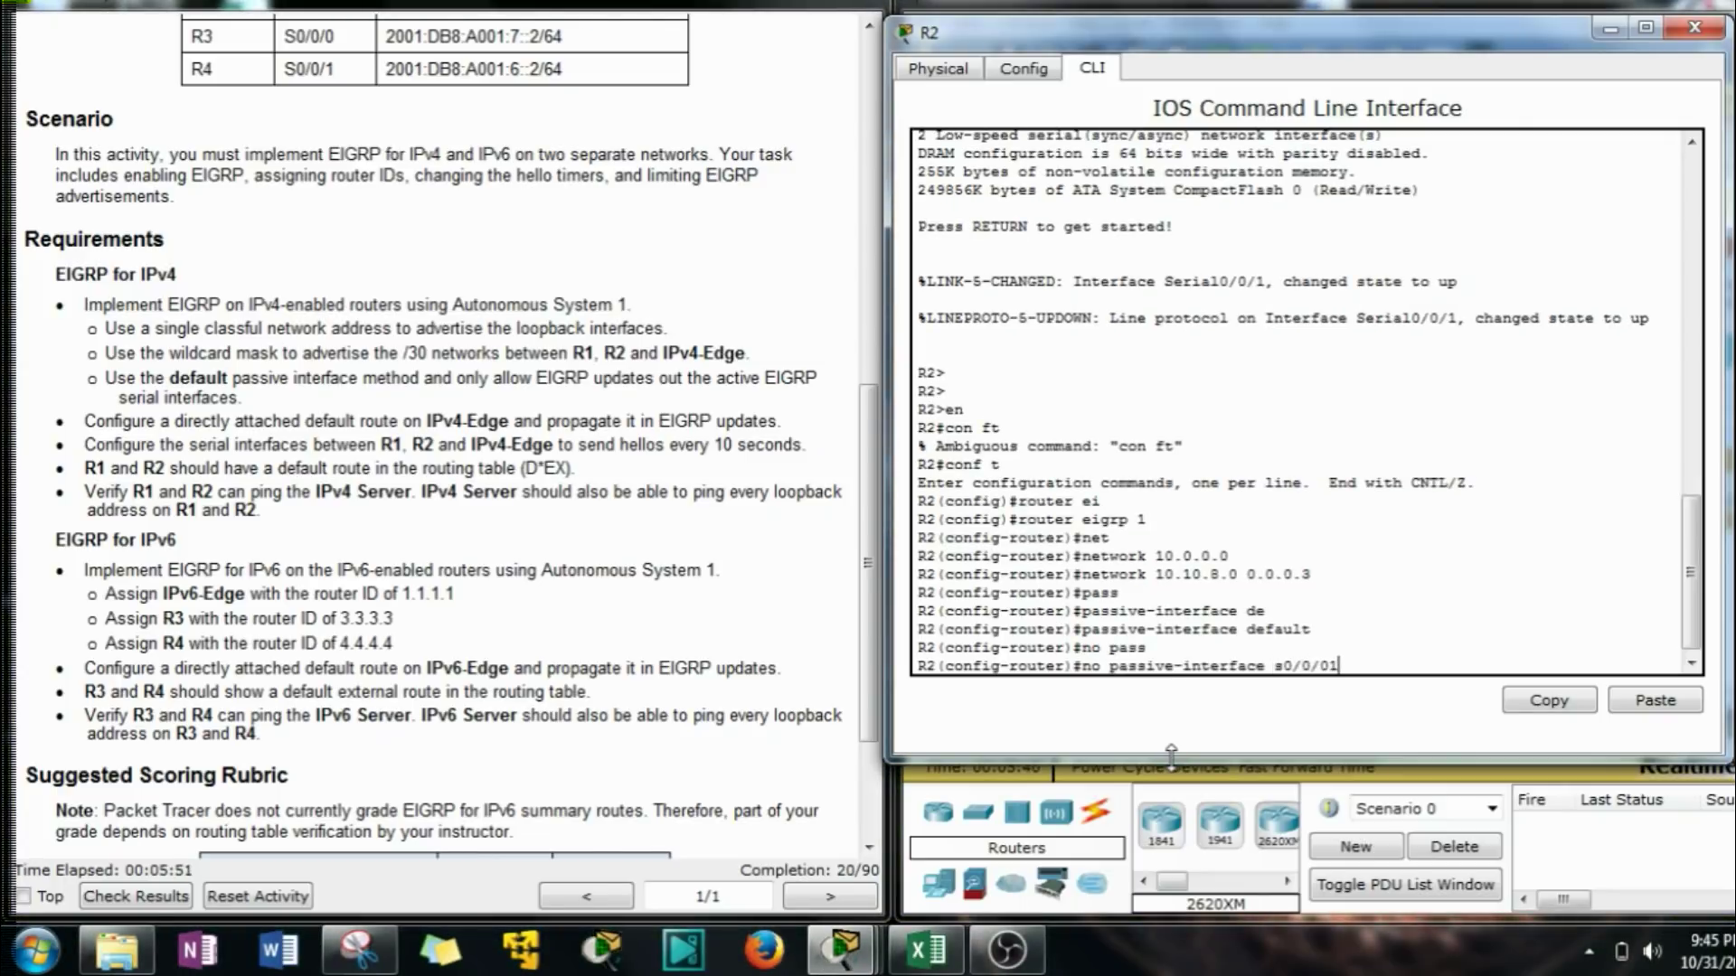
scroll(361, 407, "up", 8)
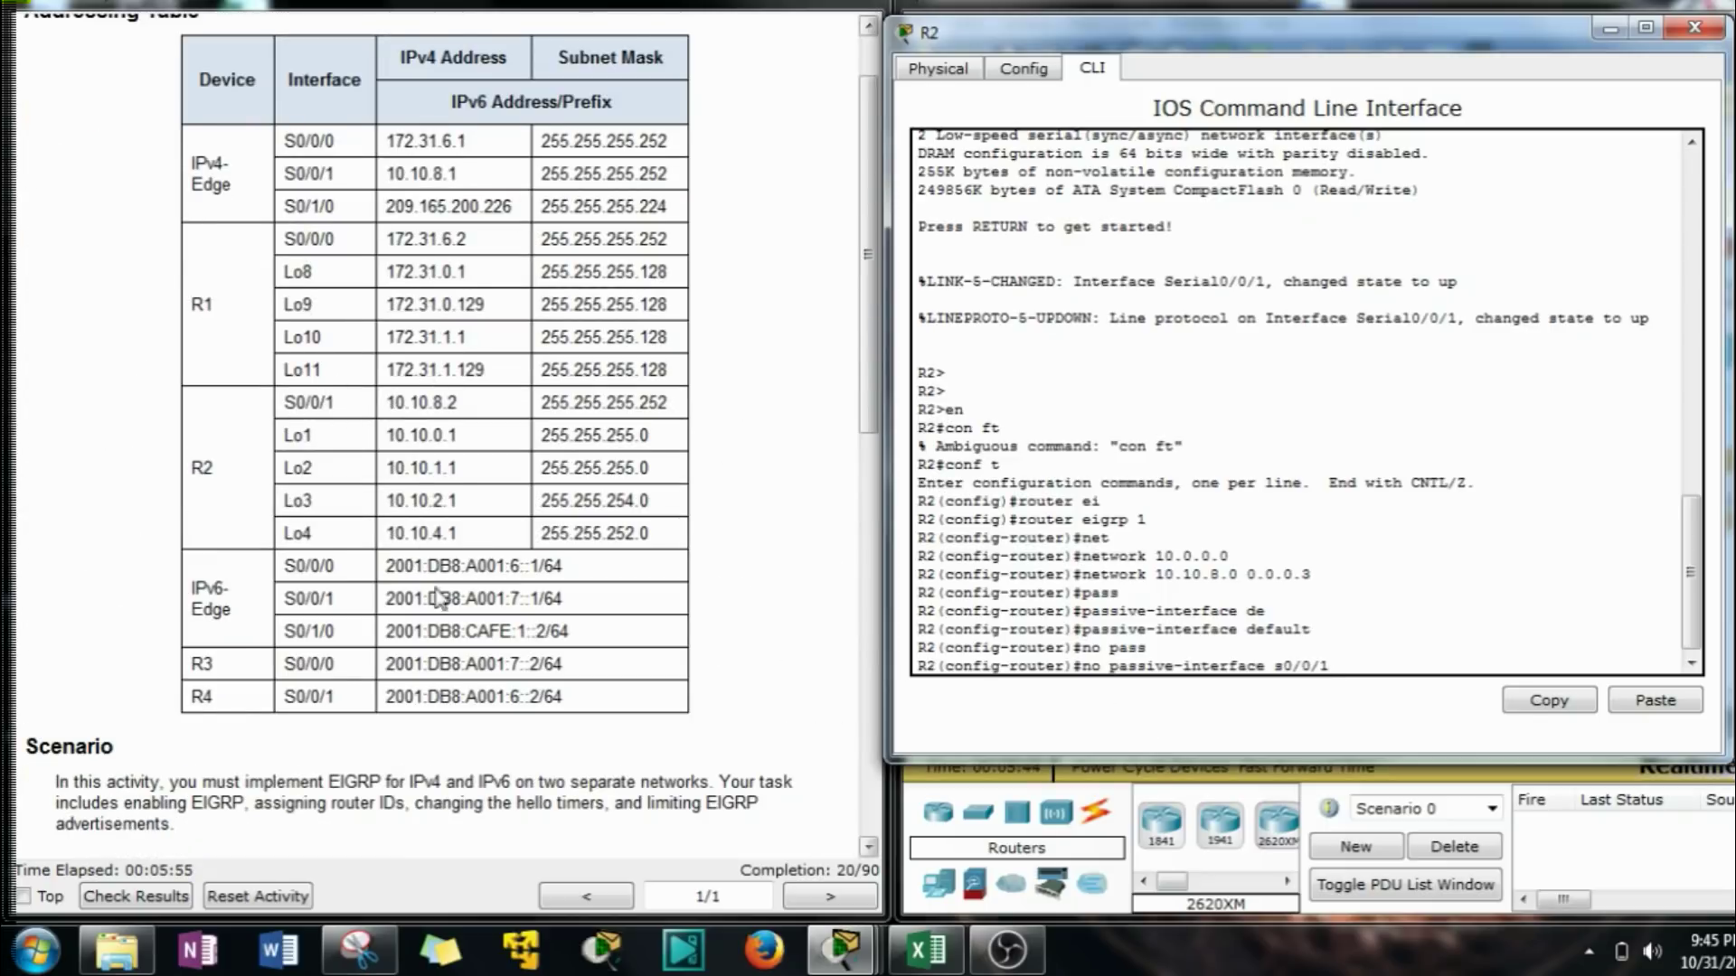
scroll(443, 660, "down", 6)
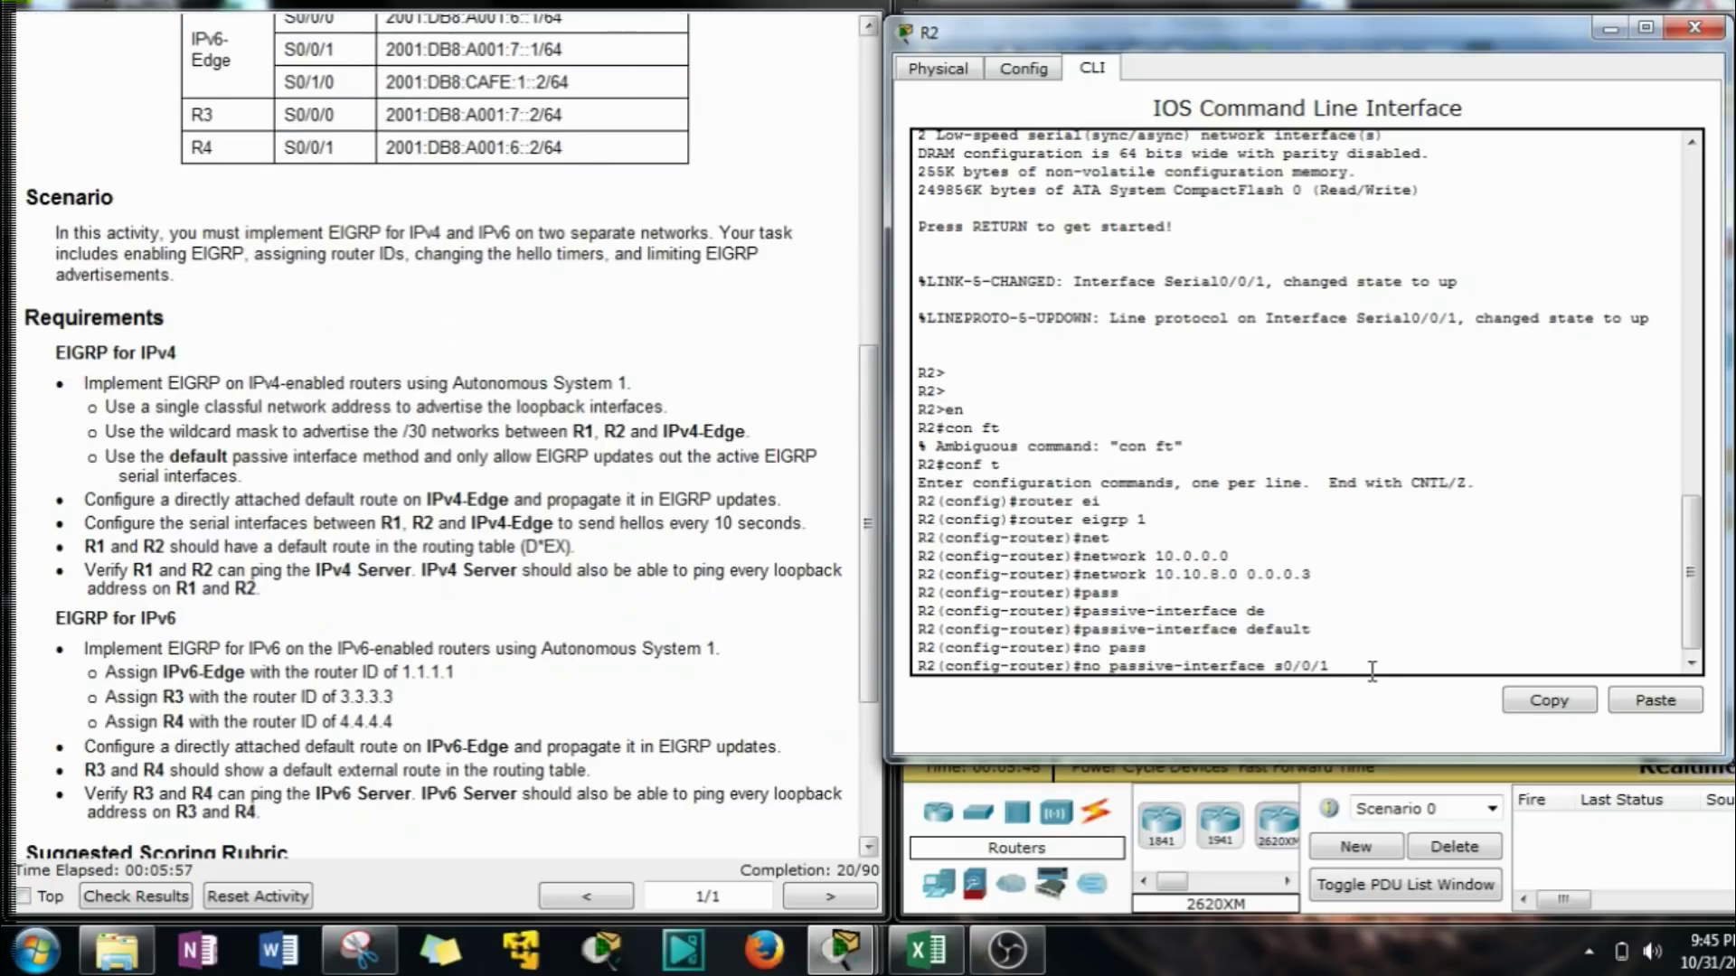
key("Return")
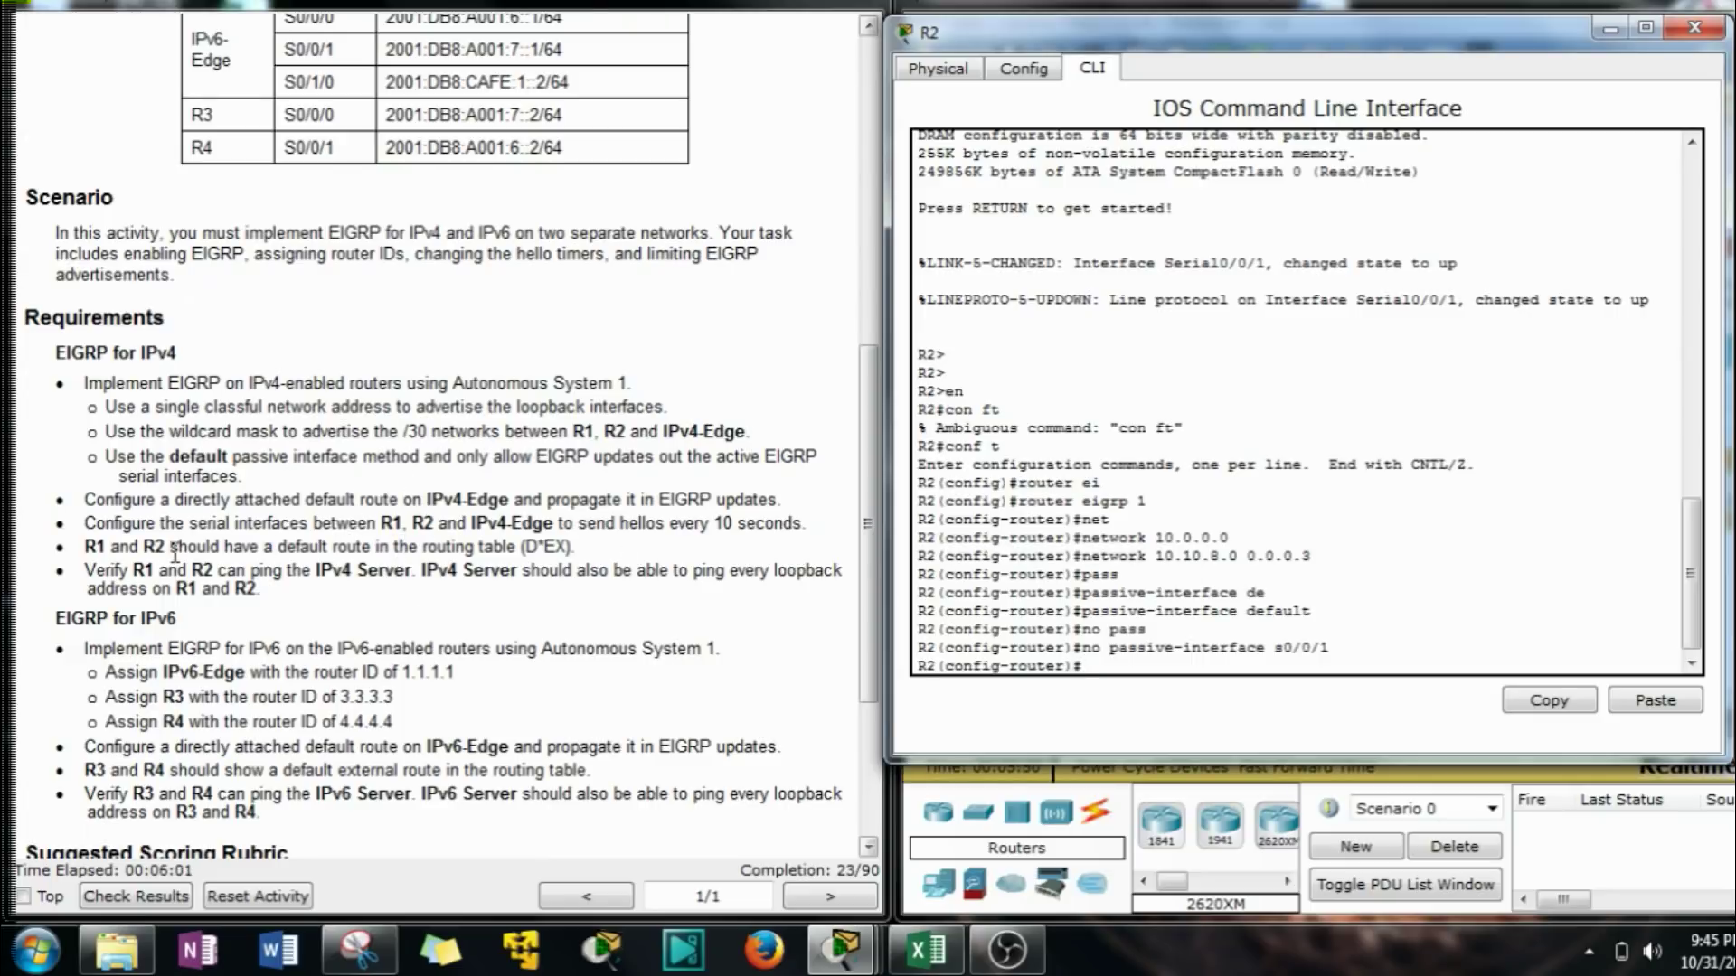
scroll(168, 553, "down", 1)
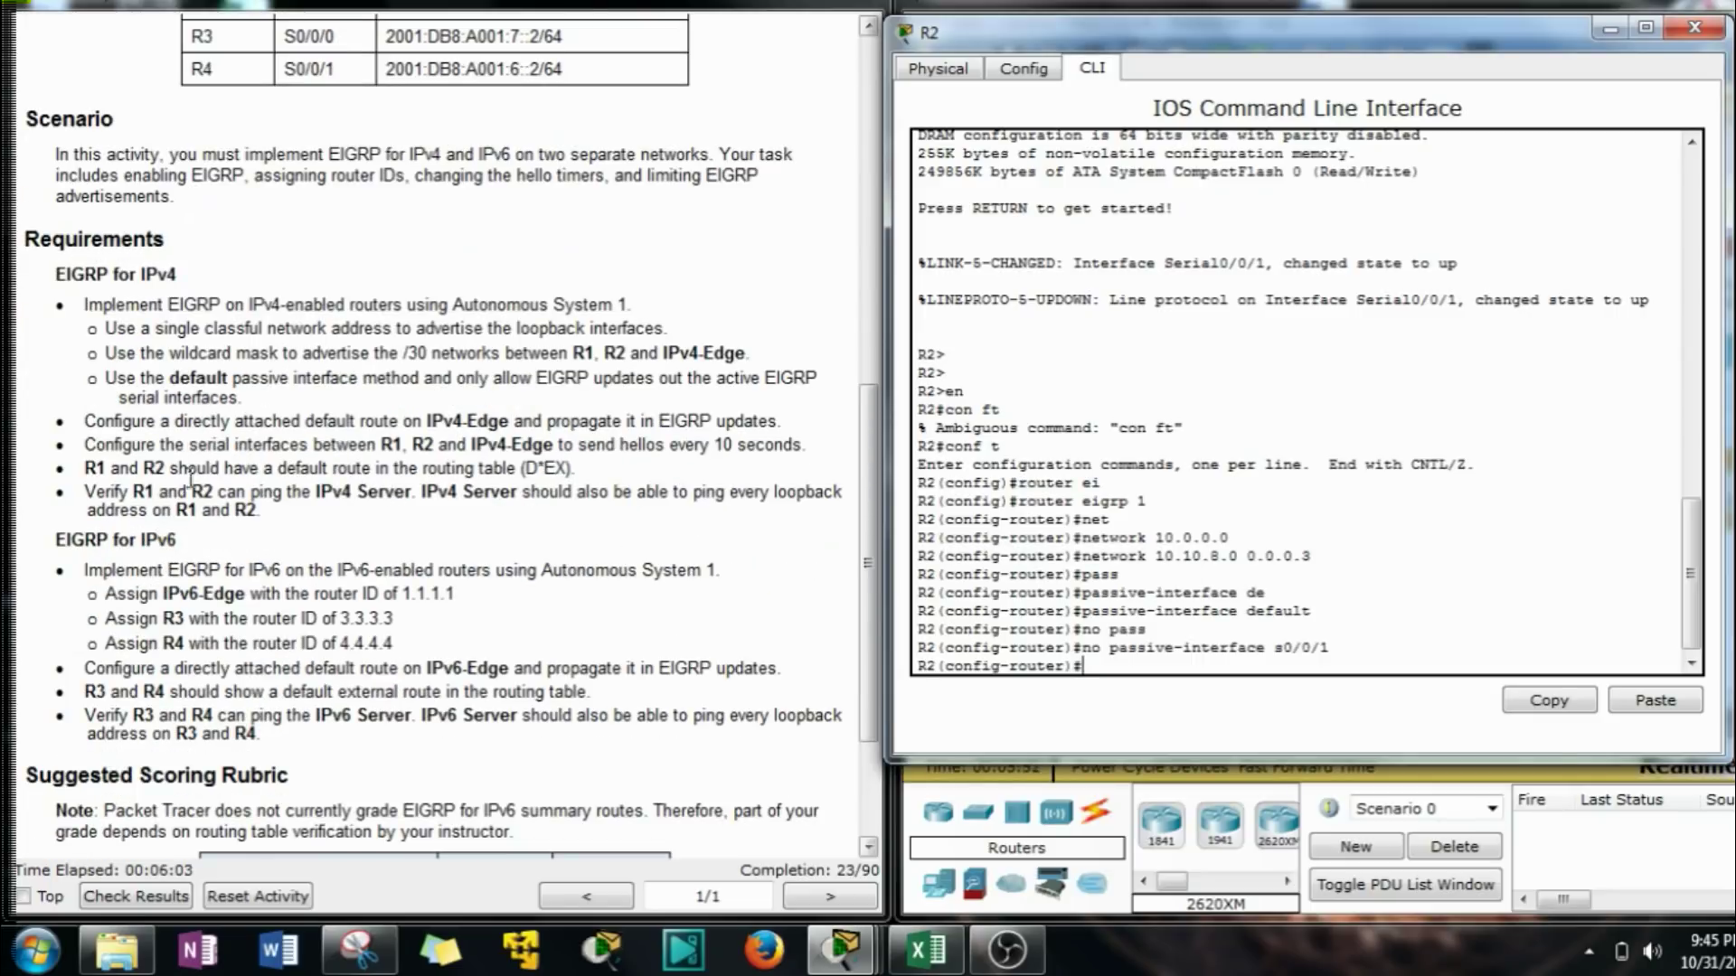
Apply ip hello-interval eigrp 1 10 on R2's Serial0/0/1 interface.
left_click_drag(87, 445, 668, 446)
left_click(1317, 687)
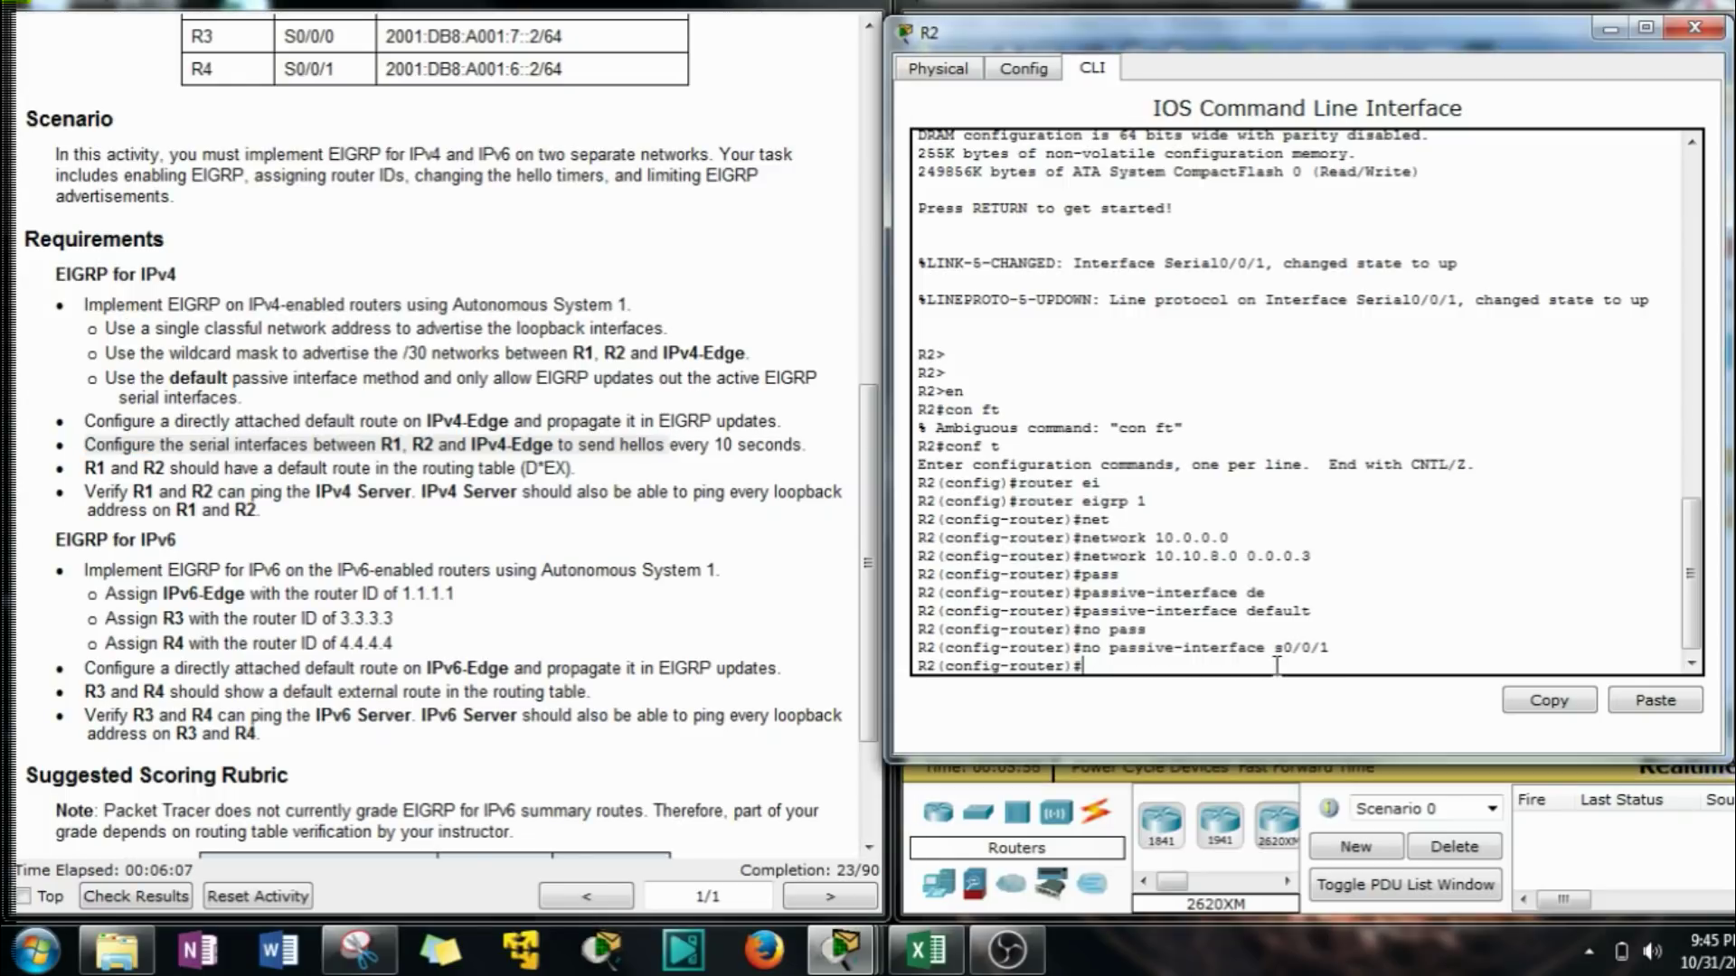
type("exit")
key("Return")
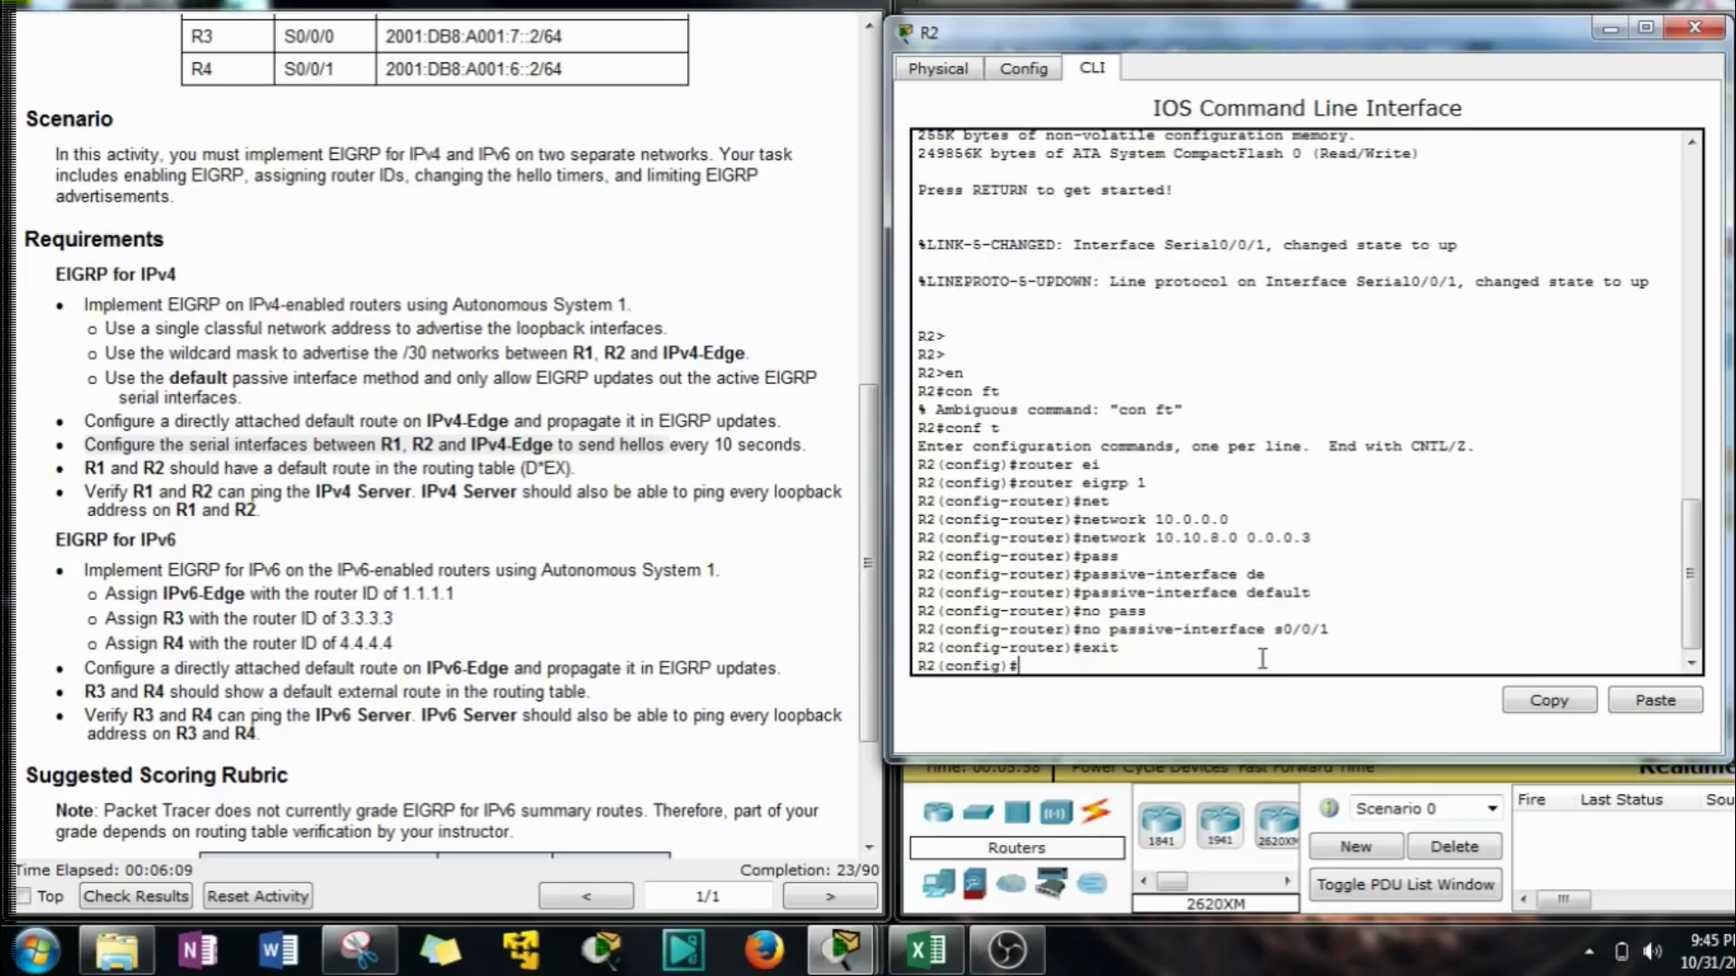
left_click(1674, 706)
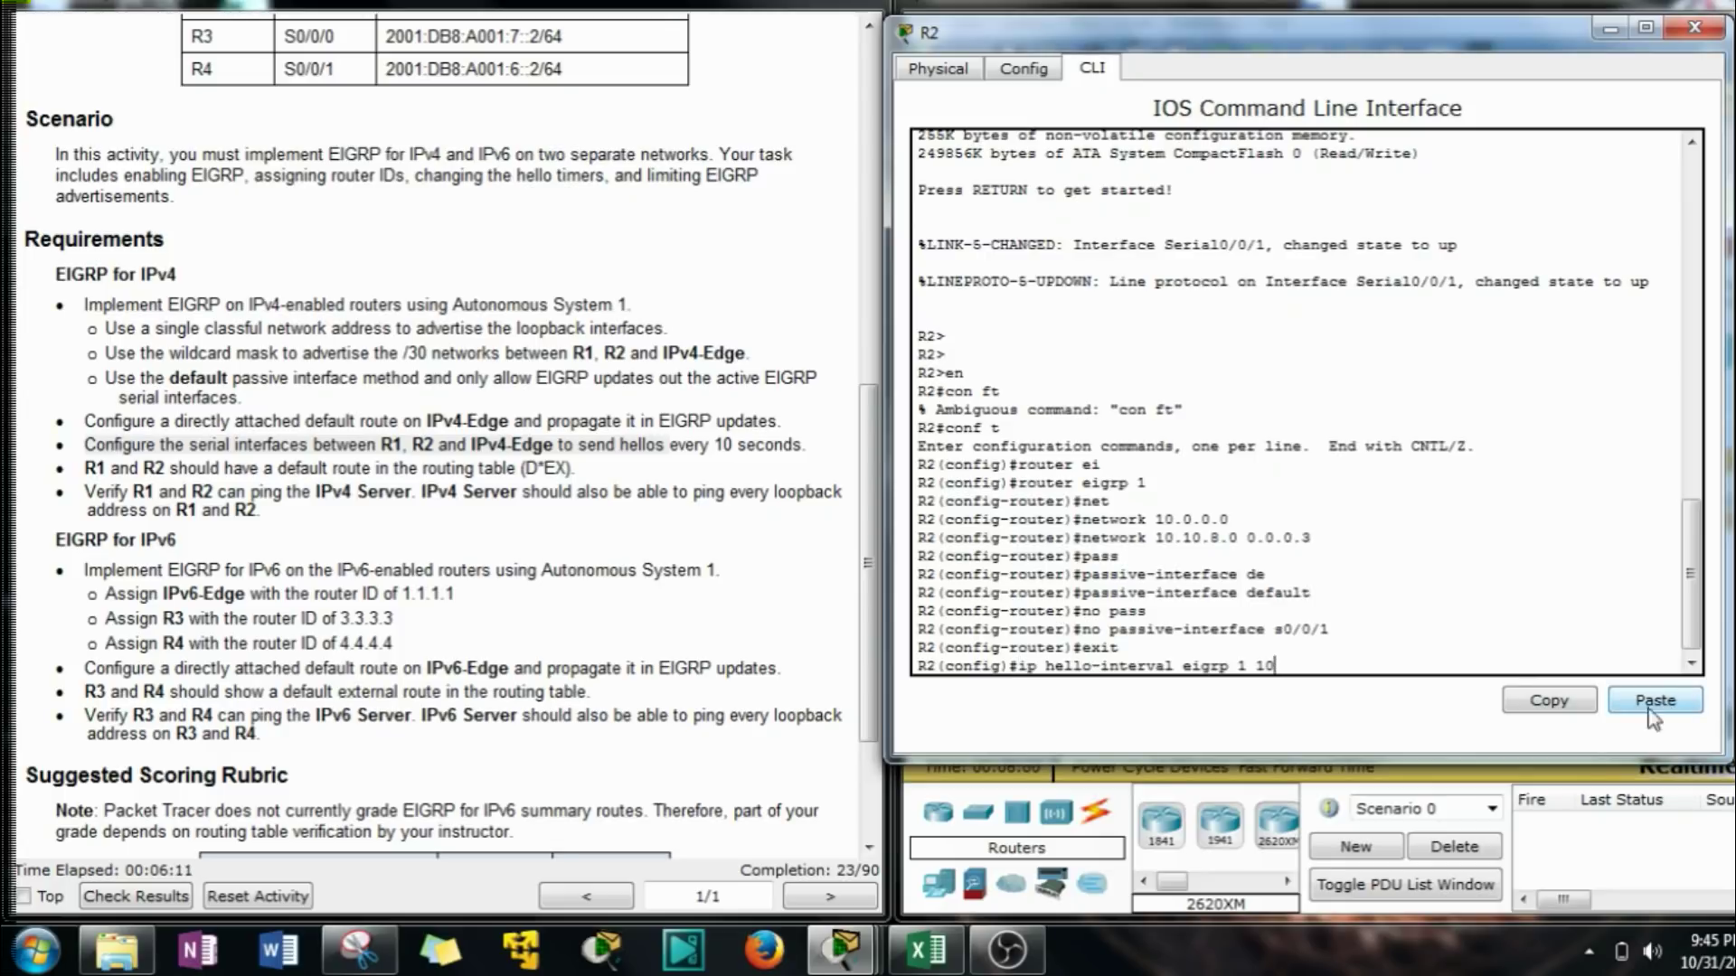
key("BackSpace")
key("BackSpace")
key("BackSpace")
key("BackSpace")
key("BackSpace")
key("BackSpace")
key("BackSpace")
key("BackSpace")
key("BackSpace")
key("BackSpace")
key("BackSpace")
key("BackSpace")
key("BackSpace")
key("BackSpace")
key("BackSpace")
key("BackSpace")
key("BackSpace")
key("BackSpace")
key("BackSpace")
key("BackSpace")
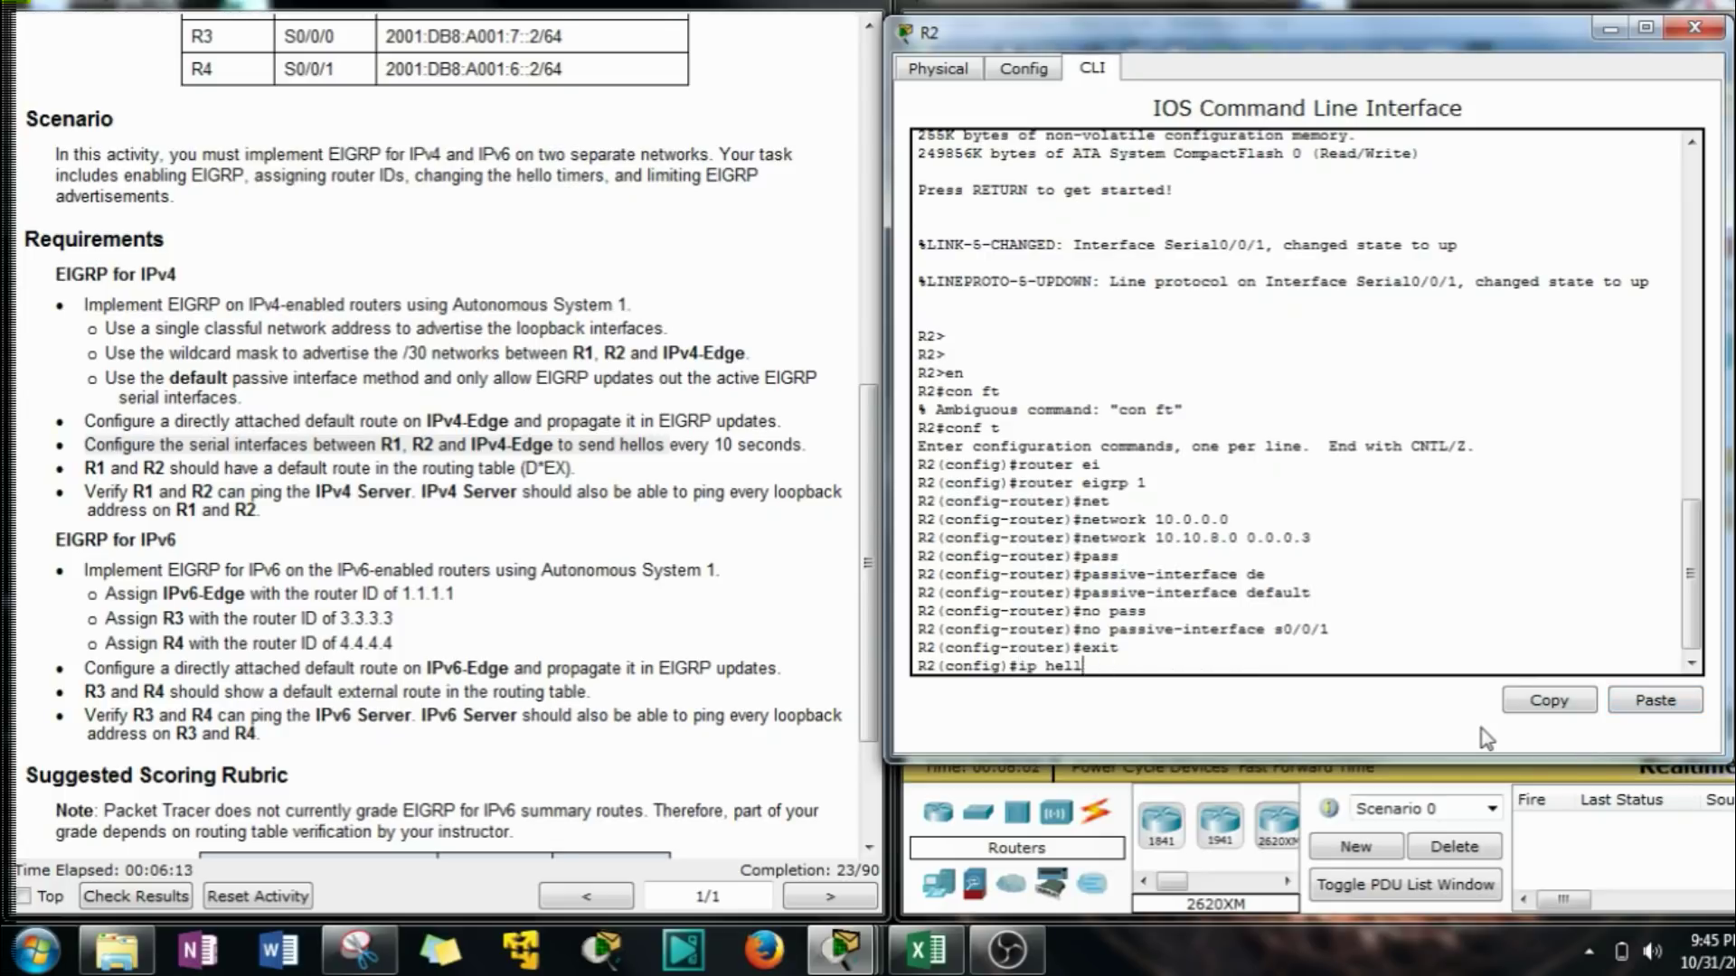
type("int s0/0/0")
key("BackSpace")
type("1")
key("Return")
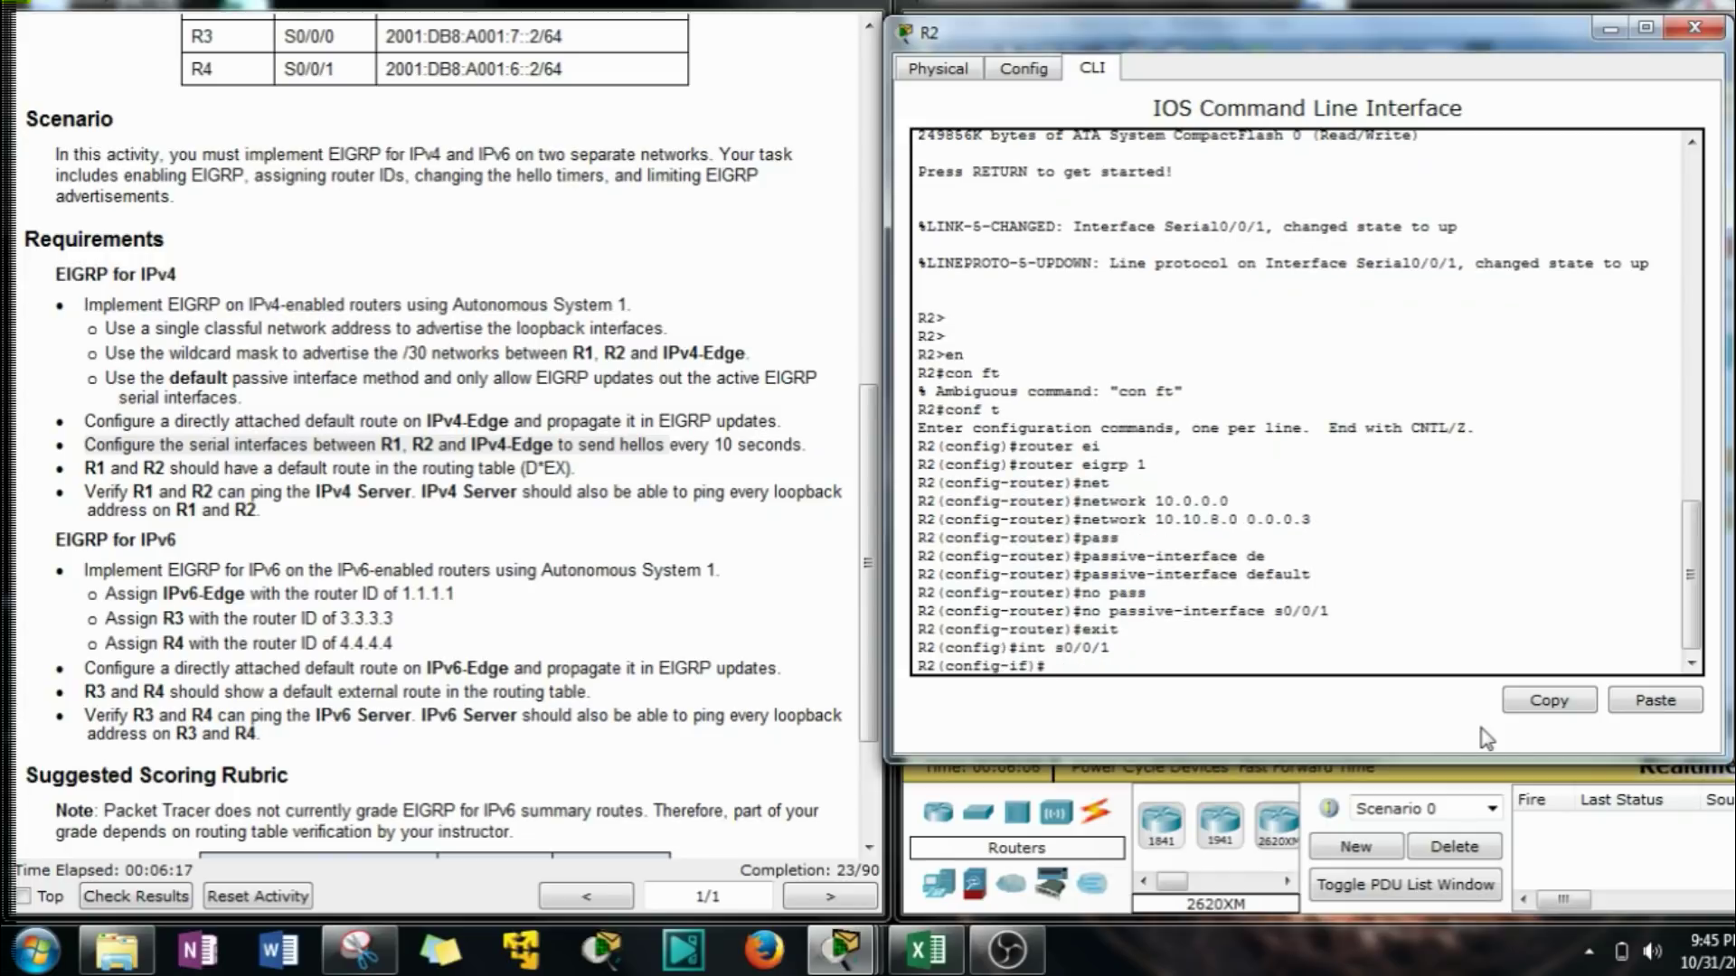
left_click(1654, 701)
key("Return")
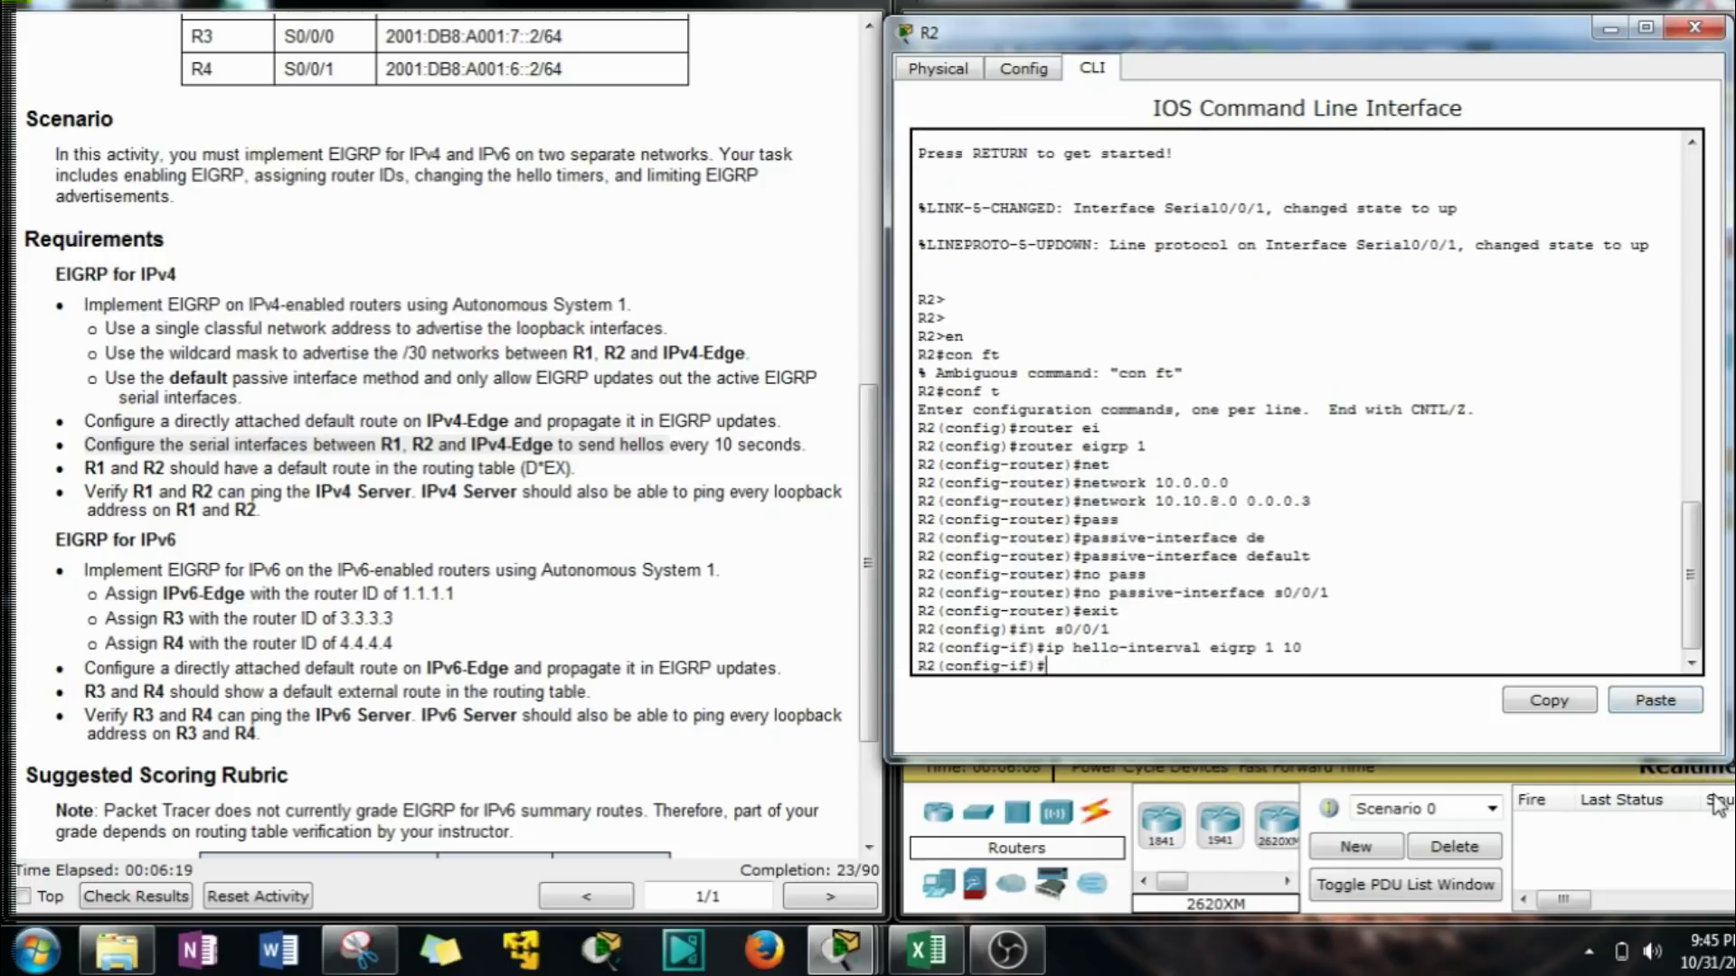
Put R2 away and open IPv4-Edge's command line in privileged mode.
left_click(1611, 30)
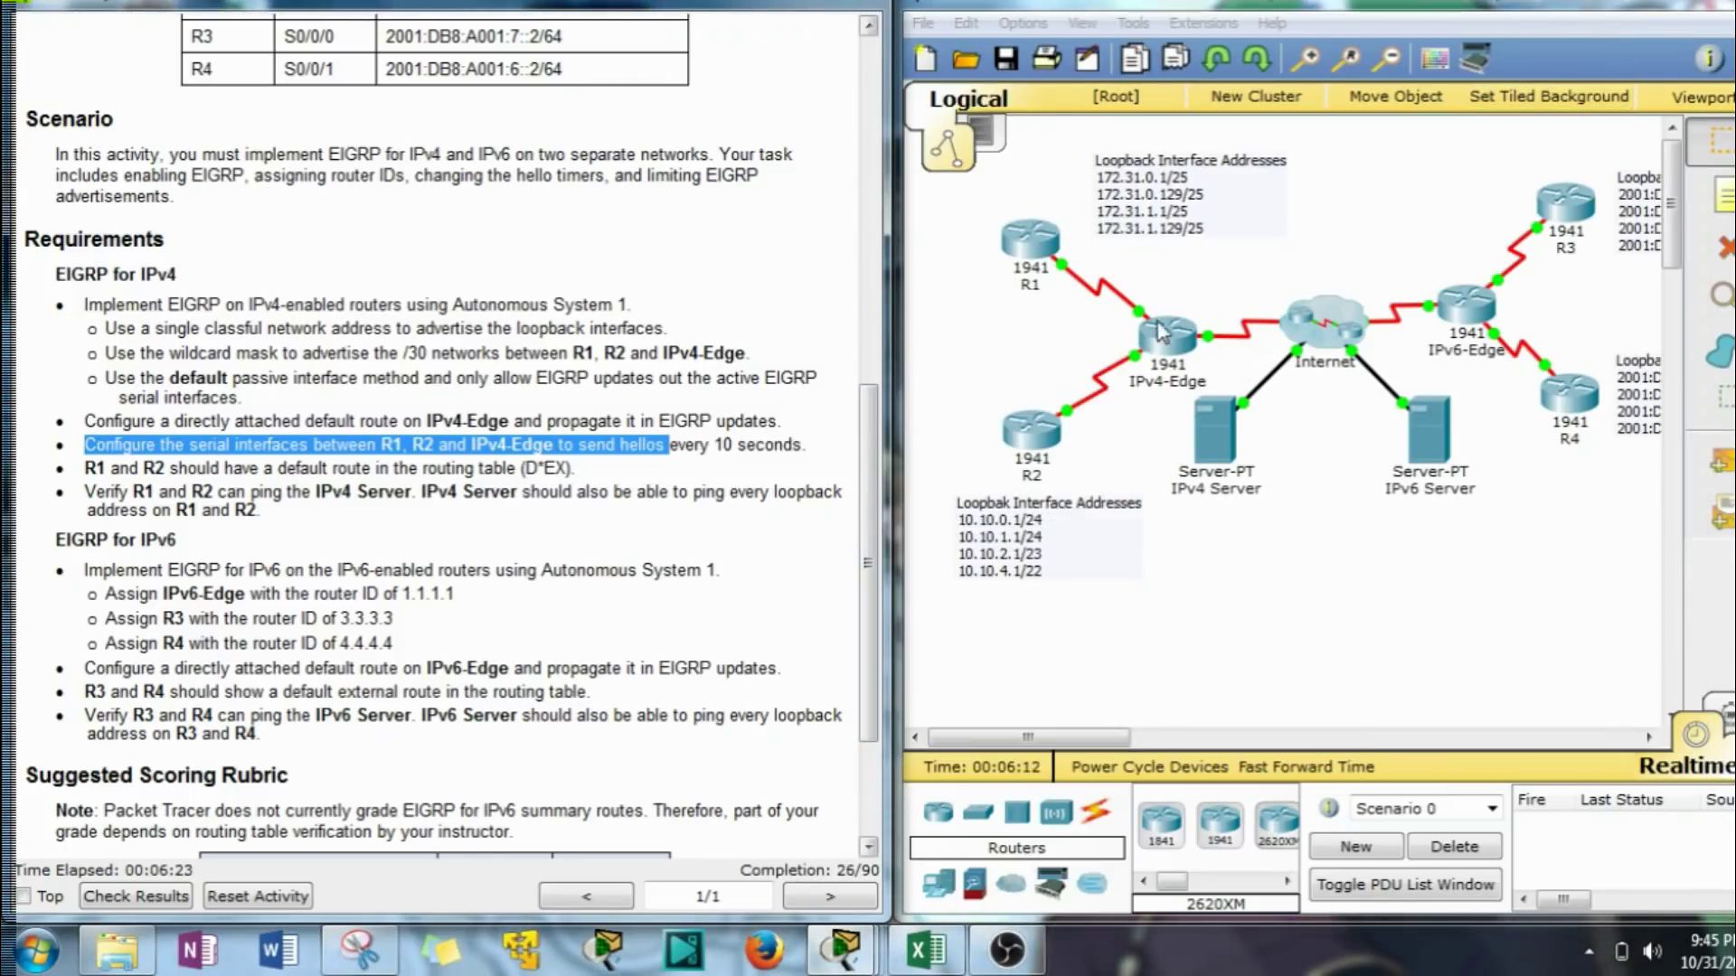
left_click(1164, 333)
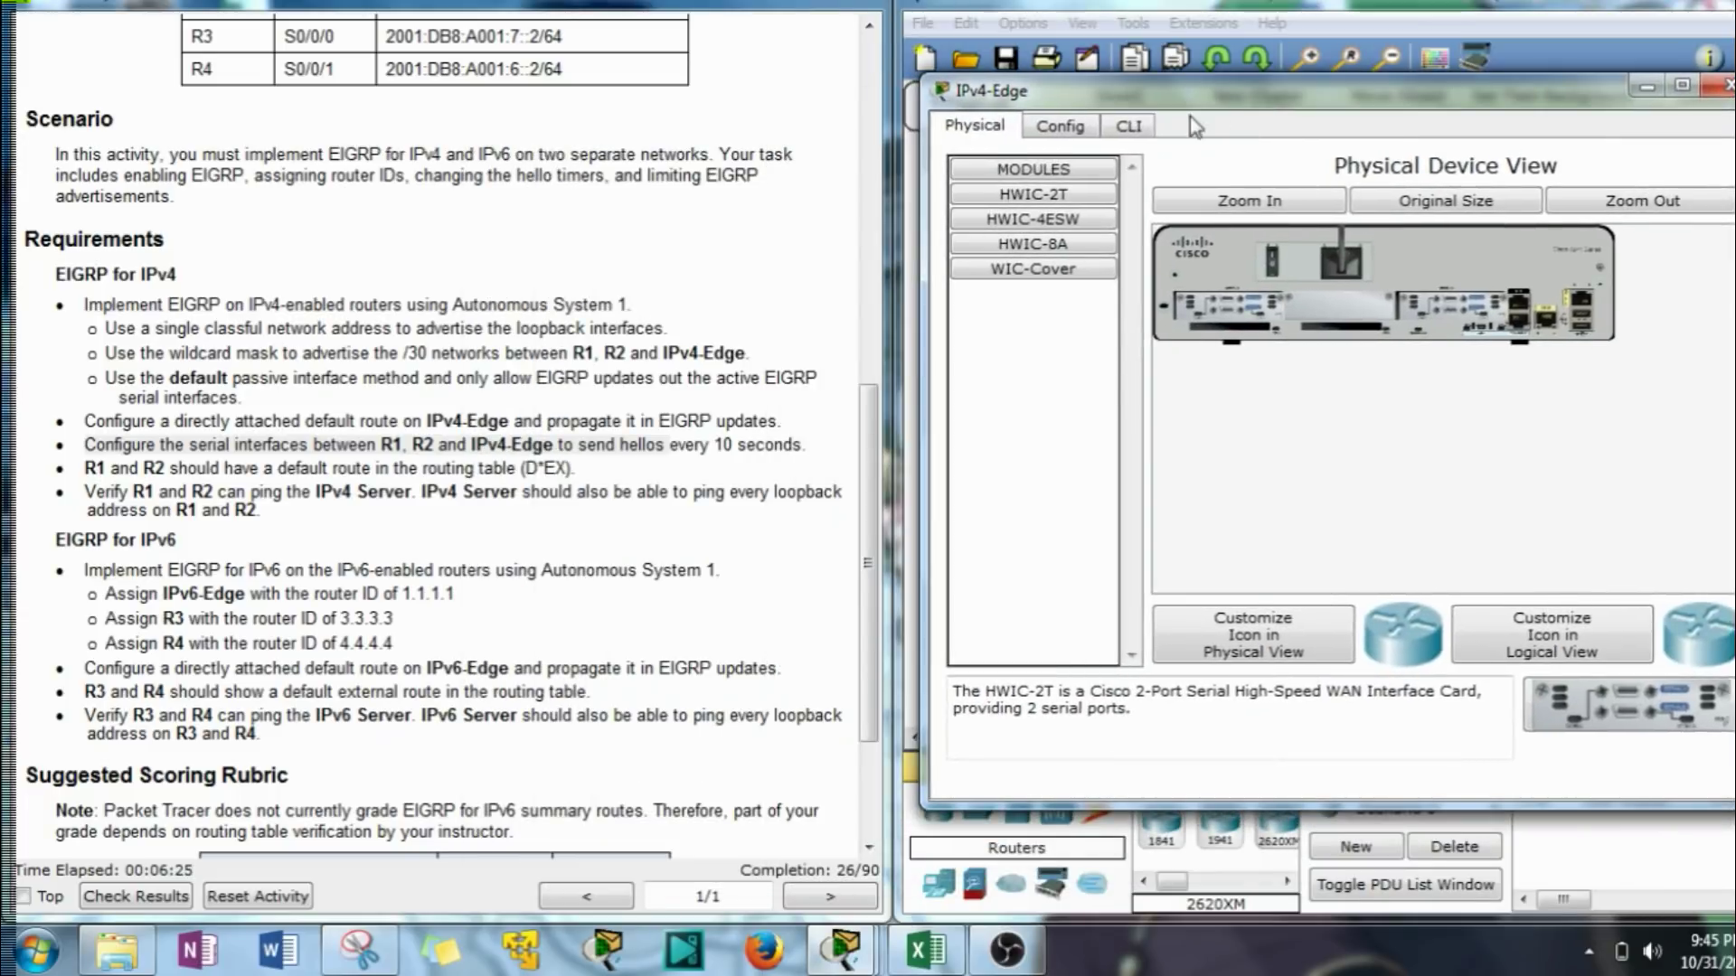
left_click(1128, 126)
key("Return")
key("Return")
type("en")
key("Return")
Enter router eigrp 1 on IPv4-Edge and review the loopback and wildcard-mask requirements.
type("conf t")
key("Return")
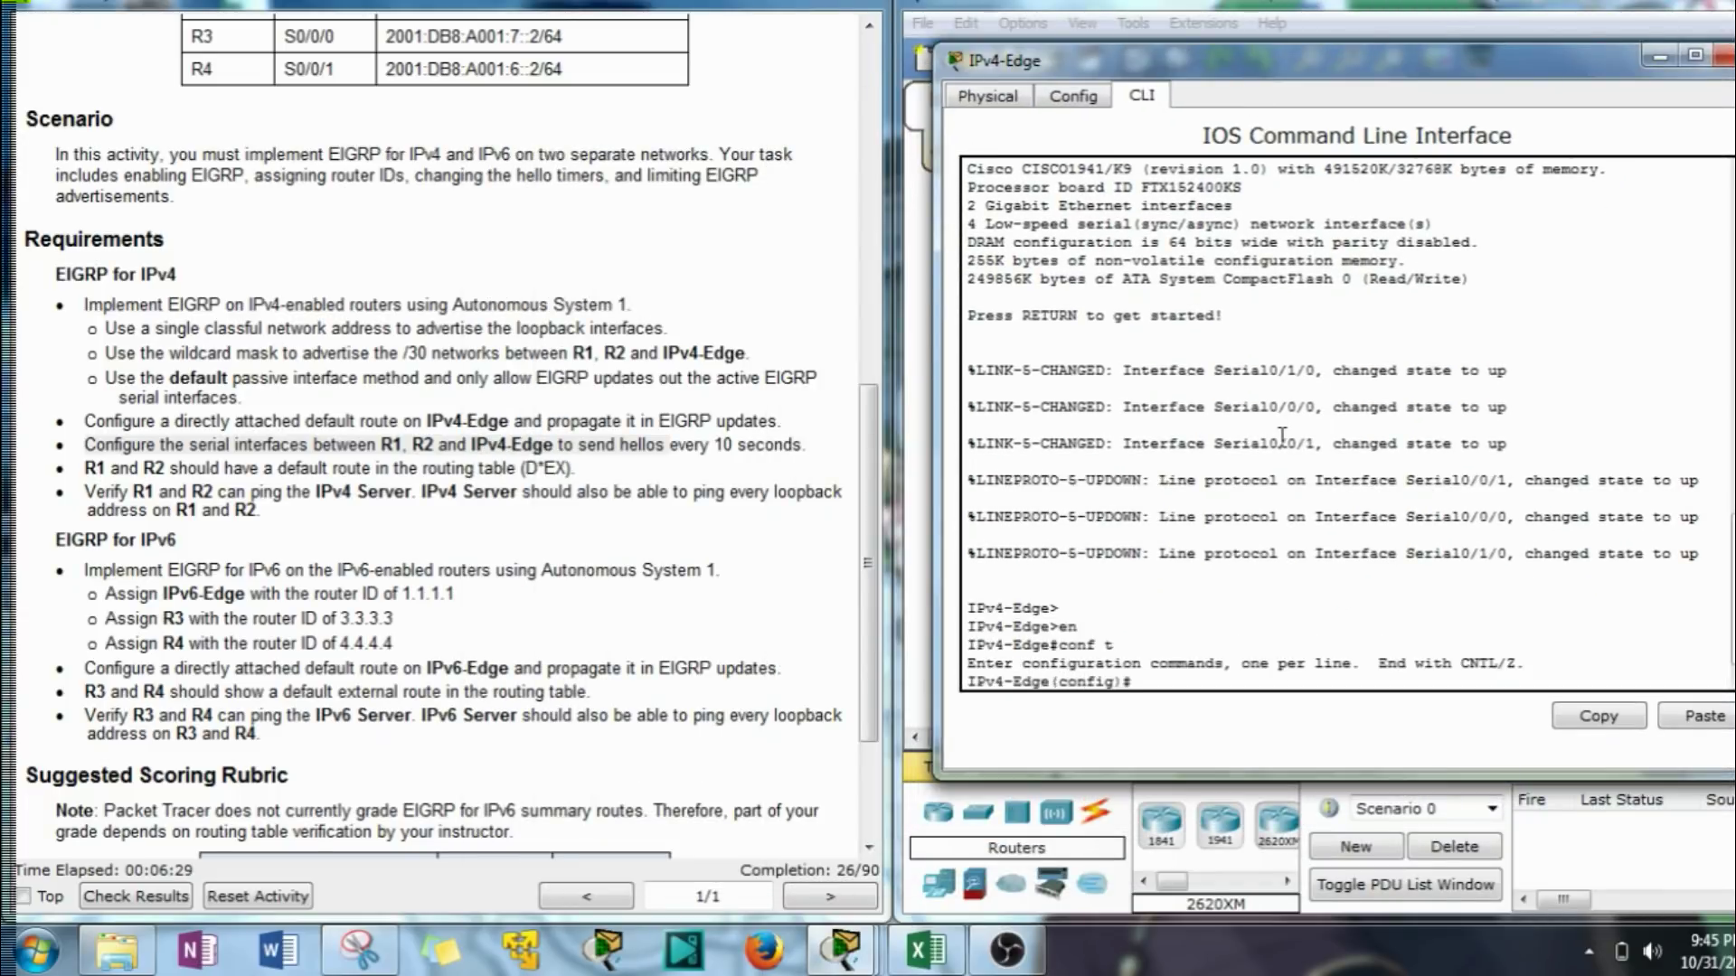
type("router ei")
key("Tab")
type("1")
key("Return")
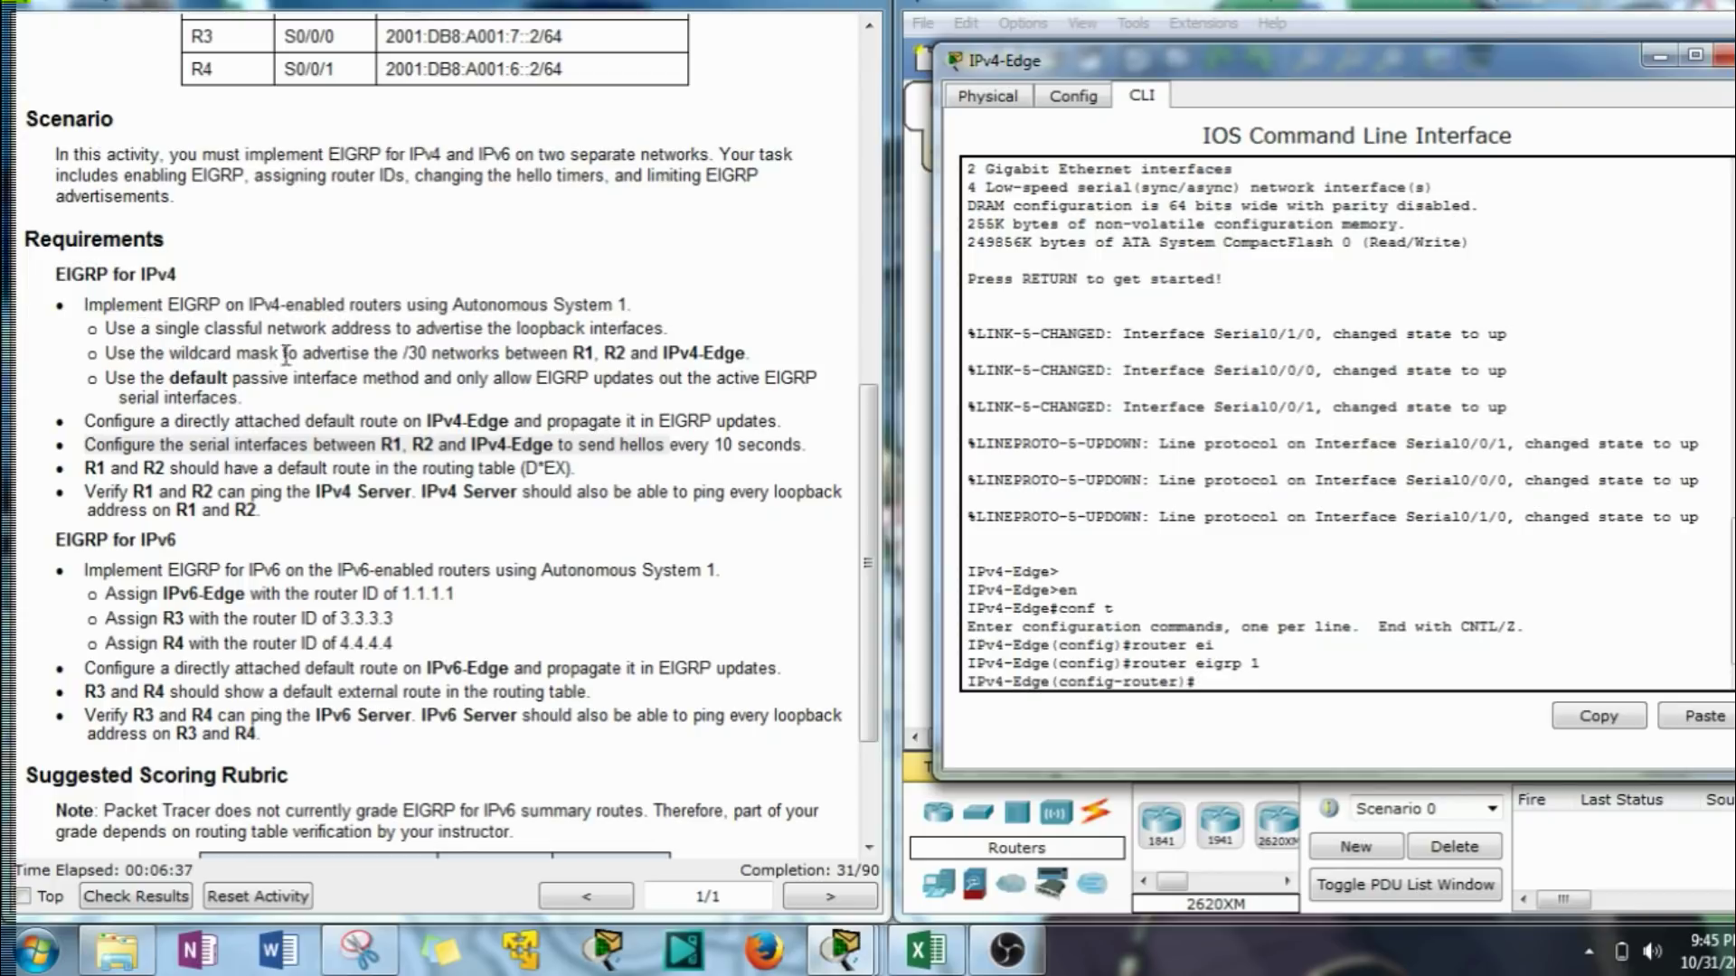
left_click_drag(671, 331, 106, 331)
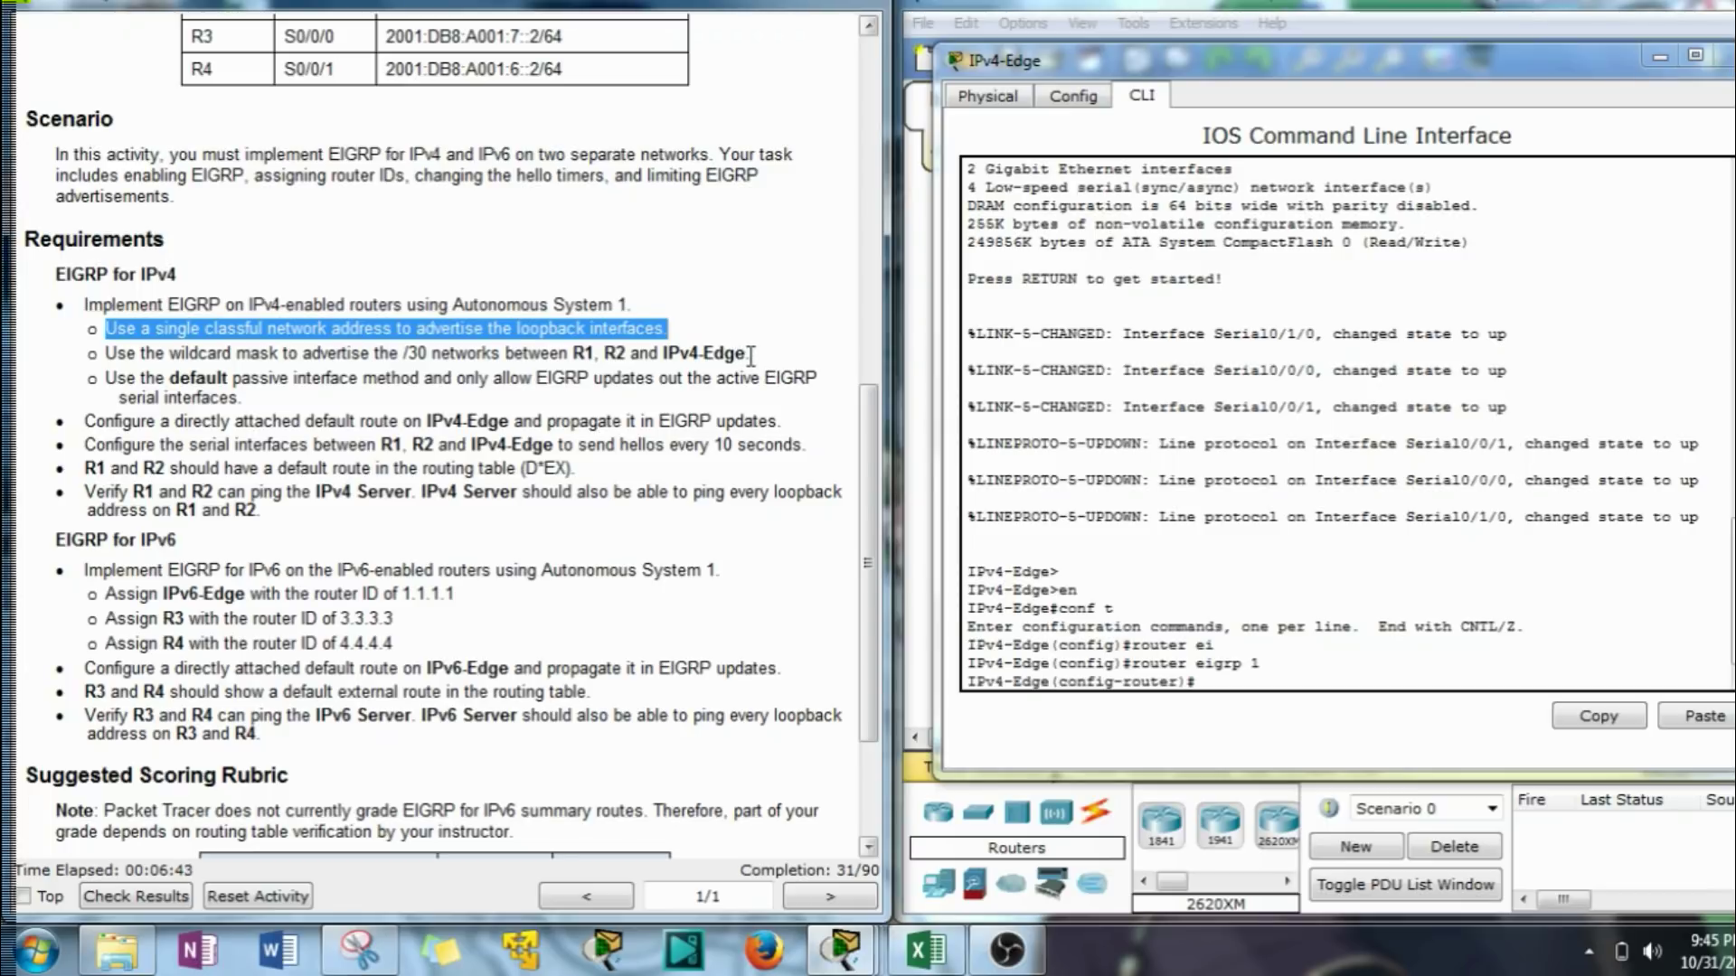
left_click_drag(750, 356, 116, 359)
scroll(719, 412, "up", 7)
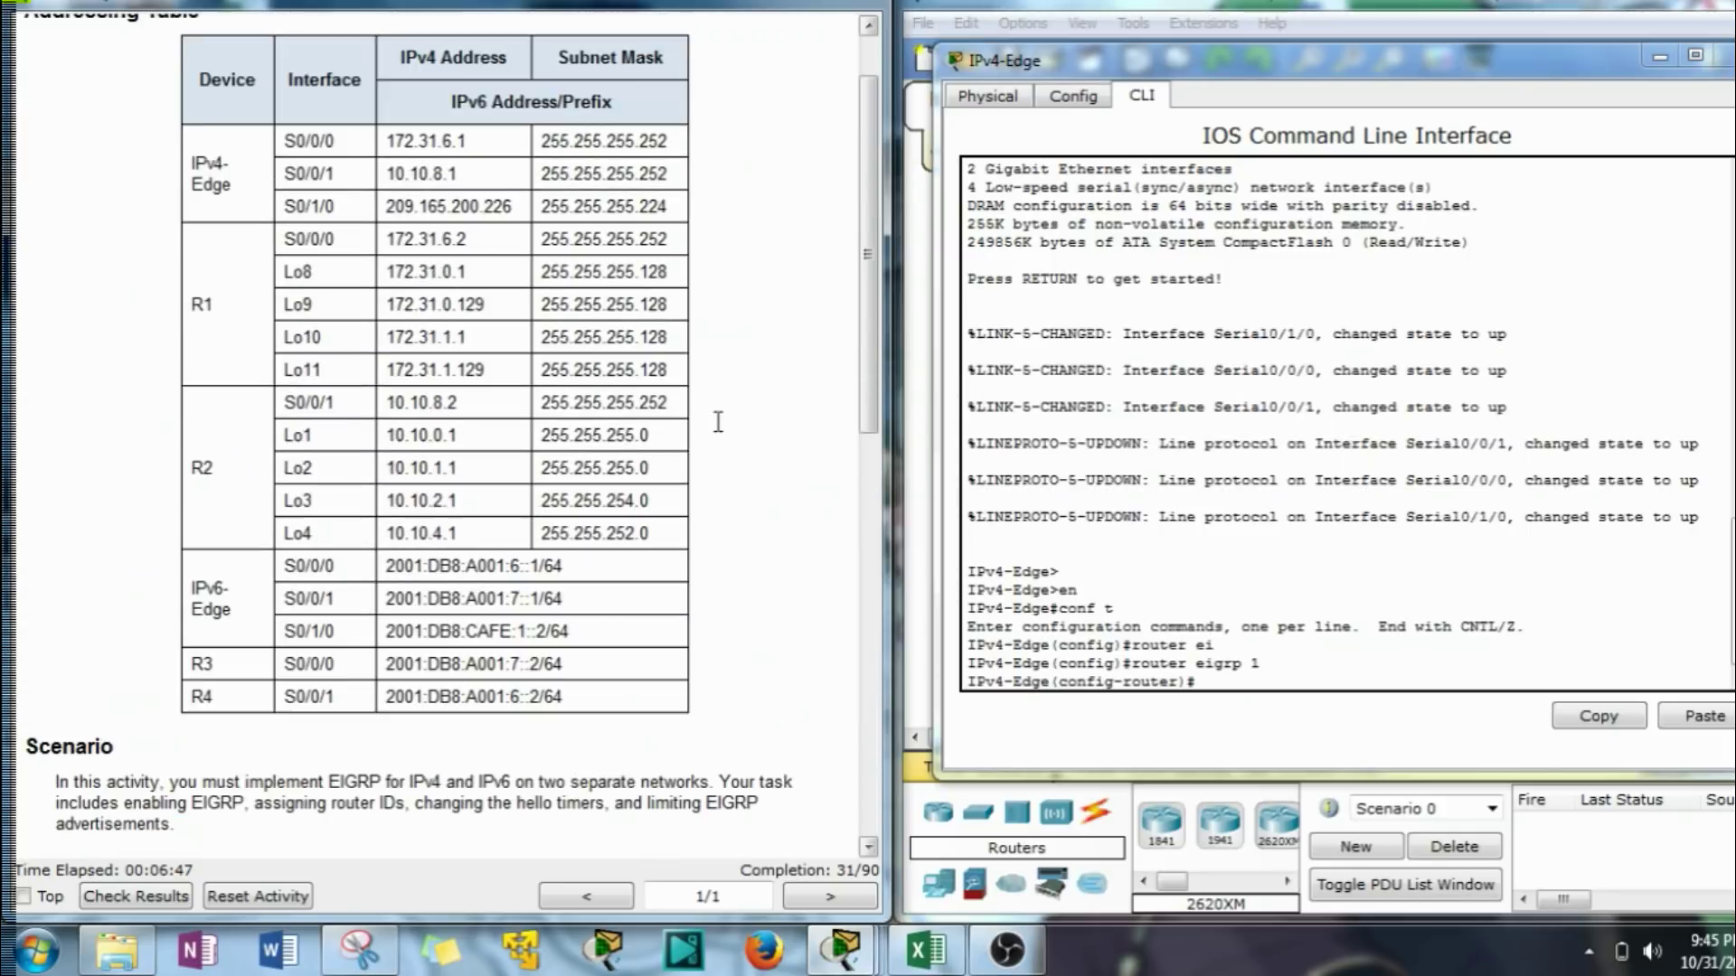
scroll(718, 422, "down", 3)
scroll(718, 422, "up", 2)
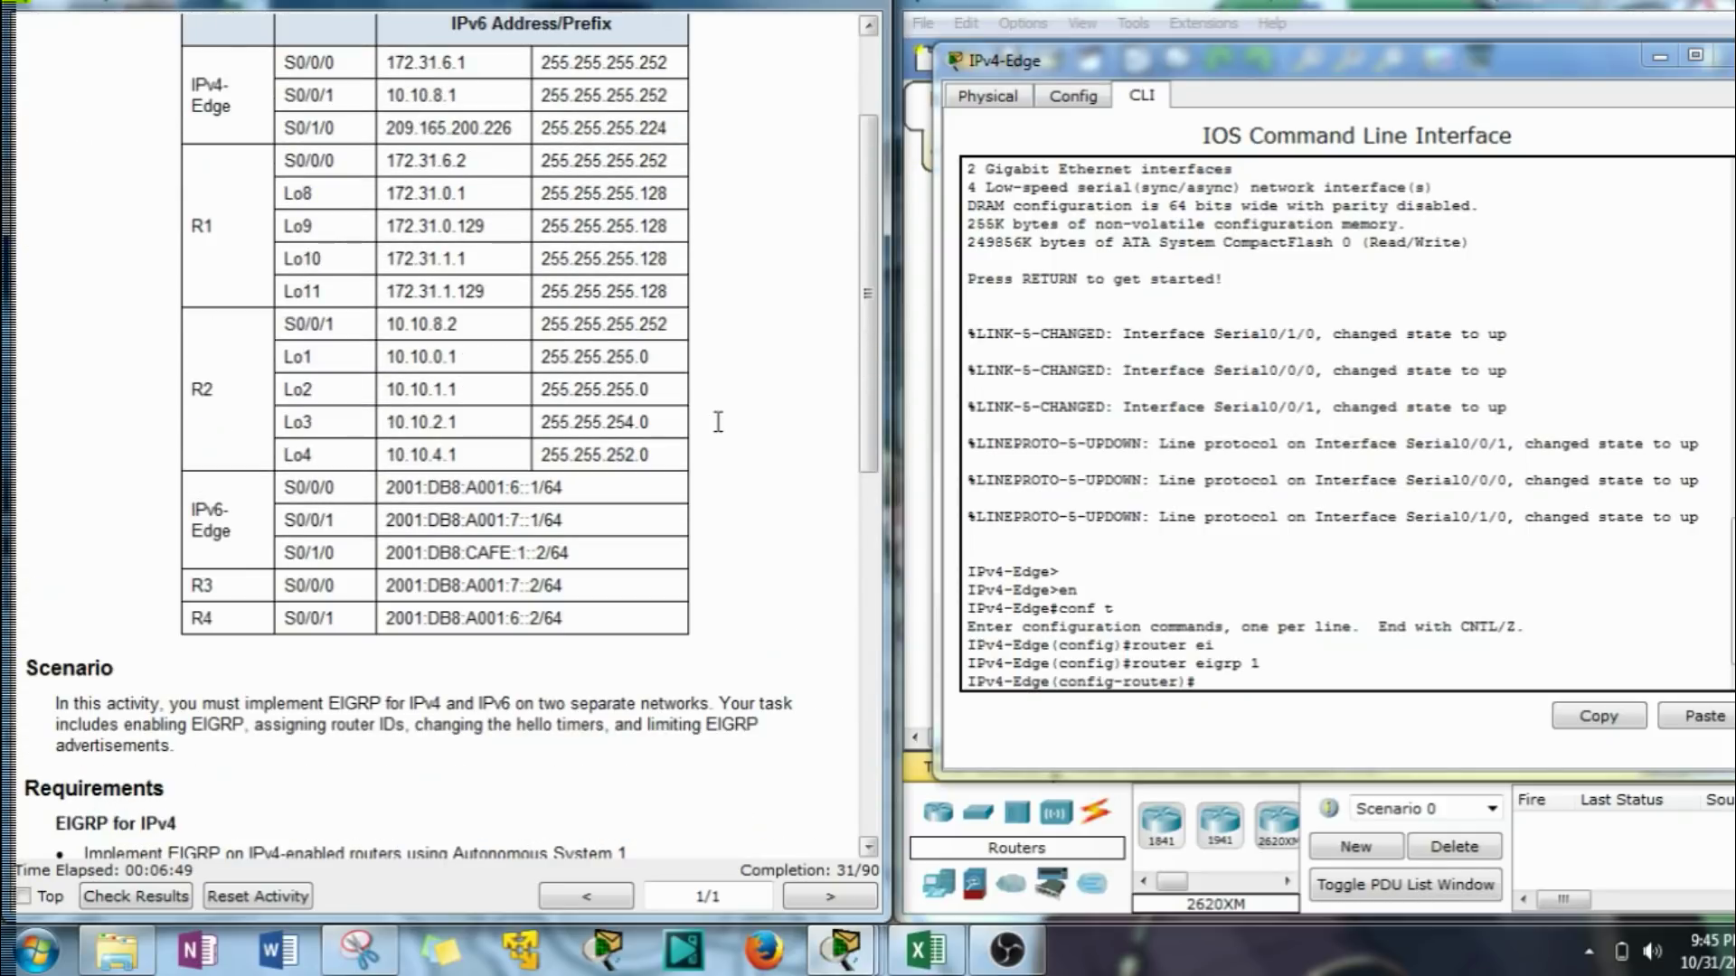
Add network 10.10.8.0 and 172.31.6.0, both with wildcard 0.0.0.3, to IPv4-Edge's EIGRP.
left_click(1224, 716)
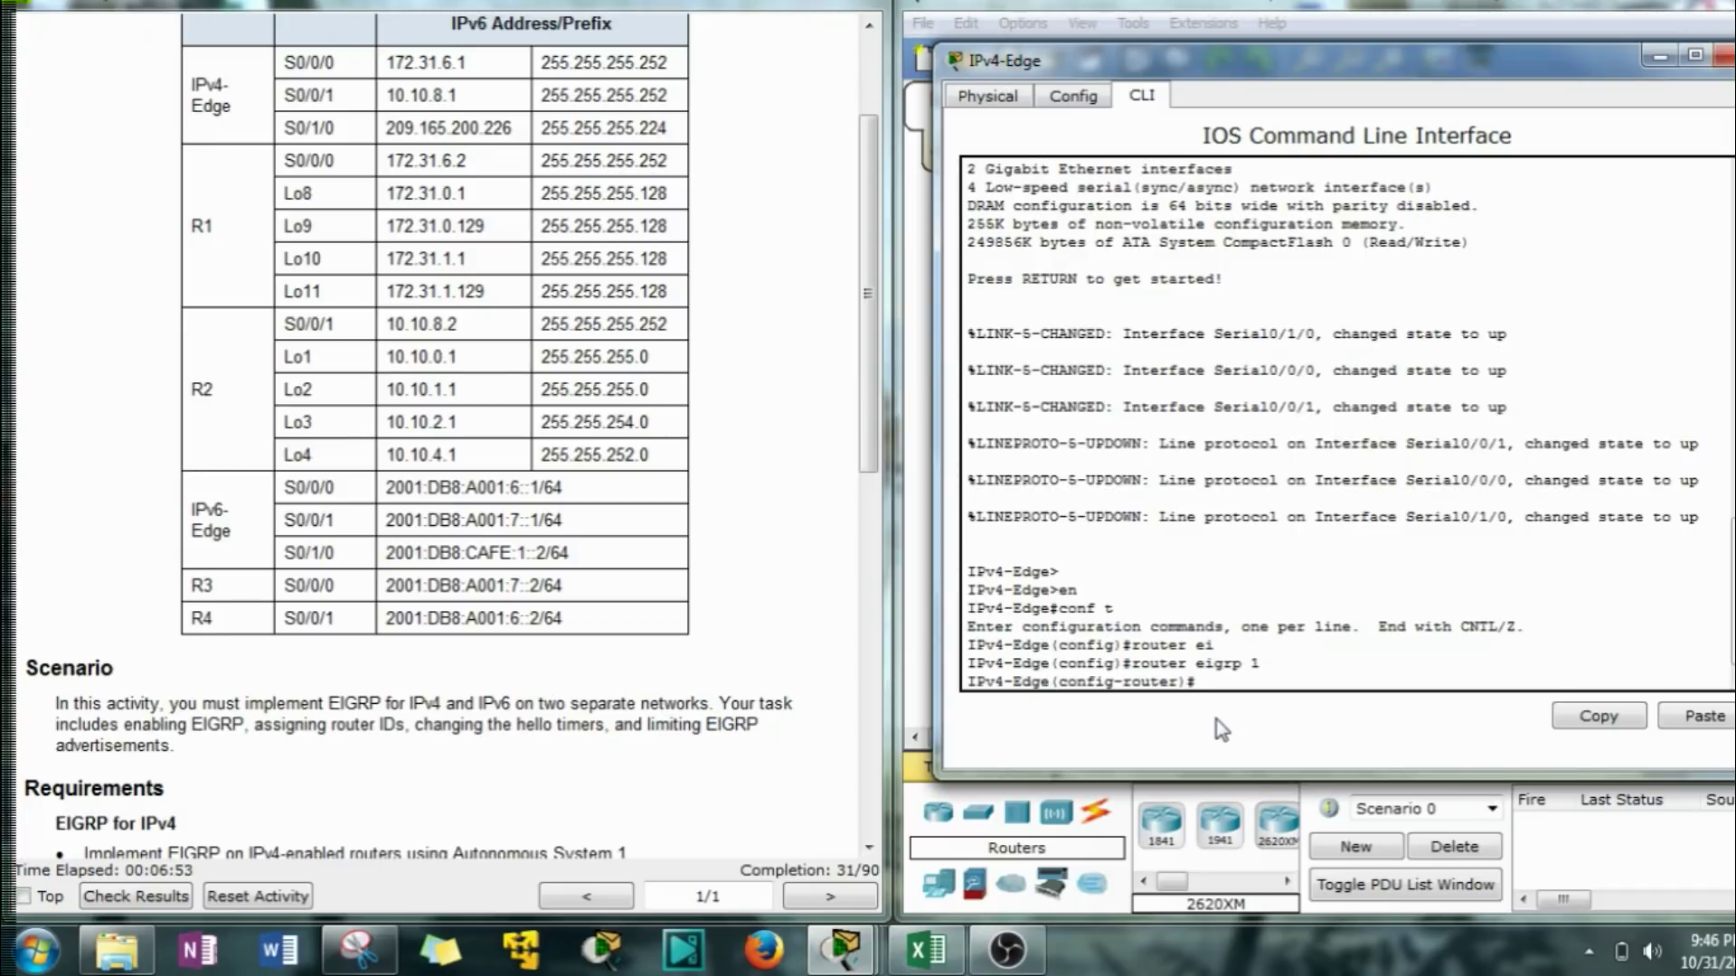
type("net")
key("Tab")
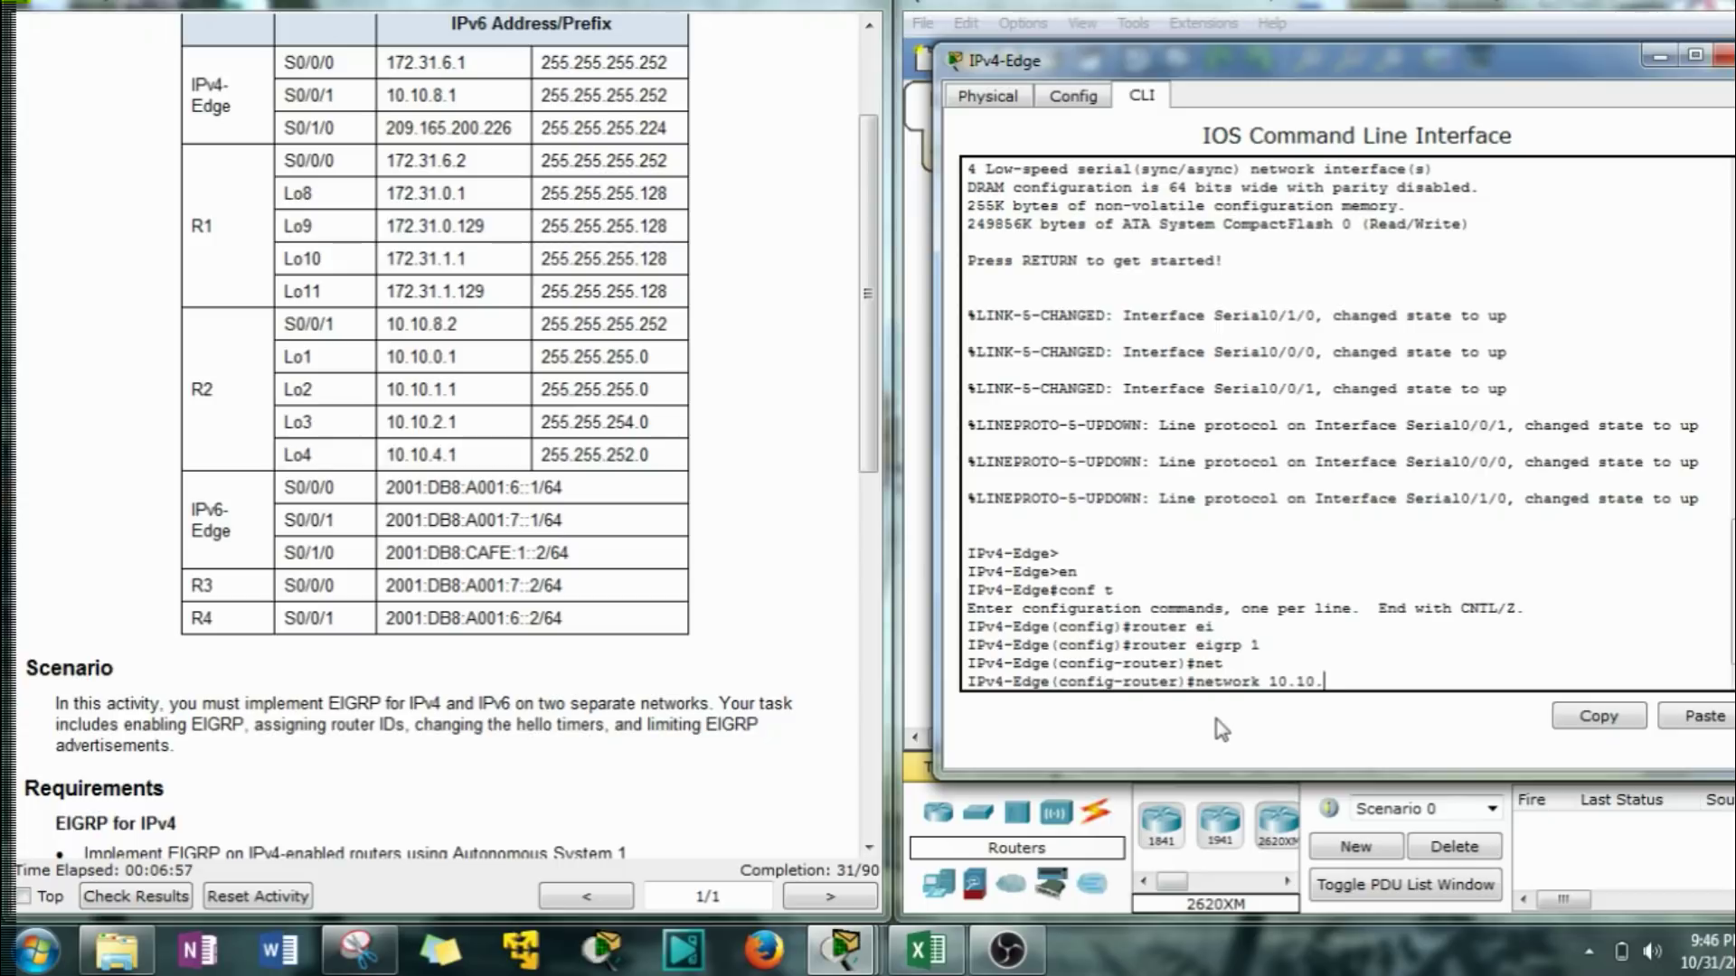
type("10.10.8.0 0.0.0.3")
key("Return")
key("Return")
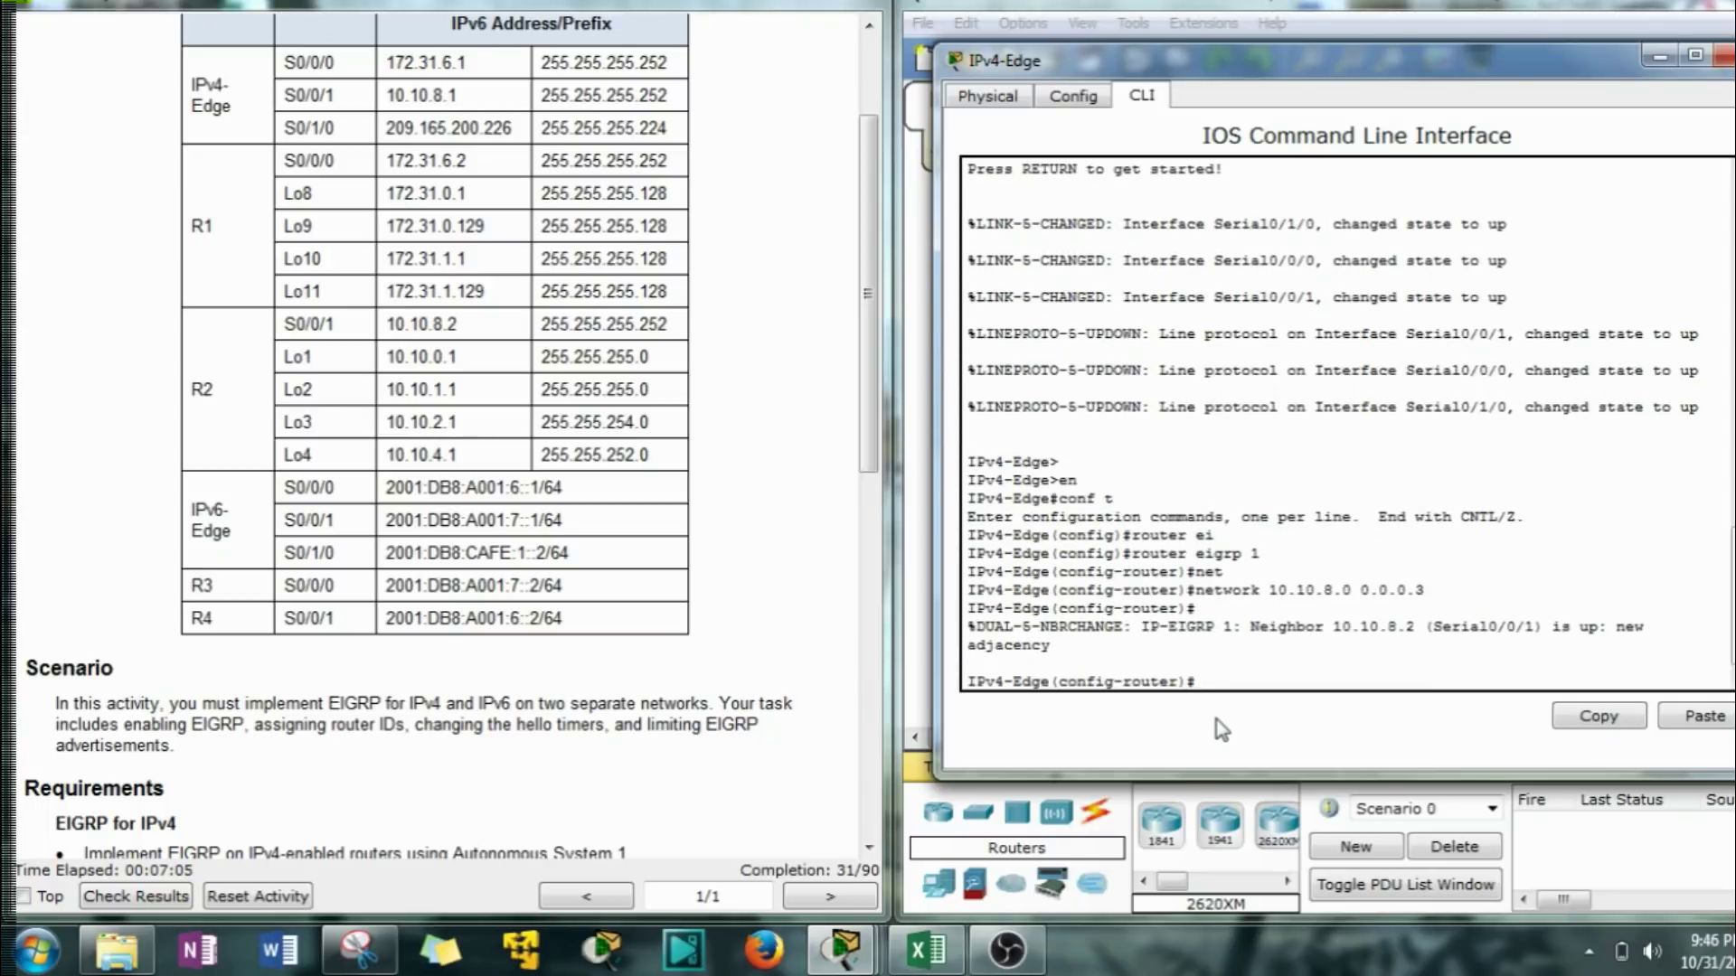
key("Up")
key("Left")
key("Left")
key("Left")
key("Left")
key("Left")
key("Left")
key("Left")
key("Left")
key("Left")
key("Left")
key("BackSpace")
key("BackSpace")
key("BackSpace")
key("BackSpace")
key("BackSpace")
key("BackSpace")
type("72.31.")
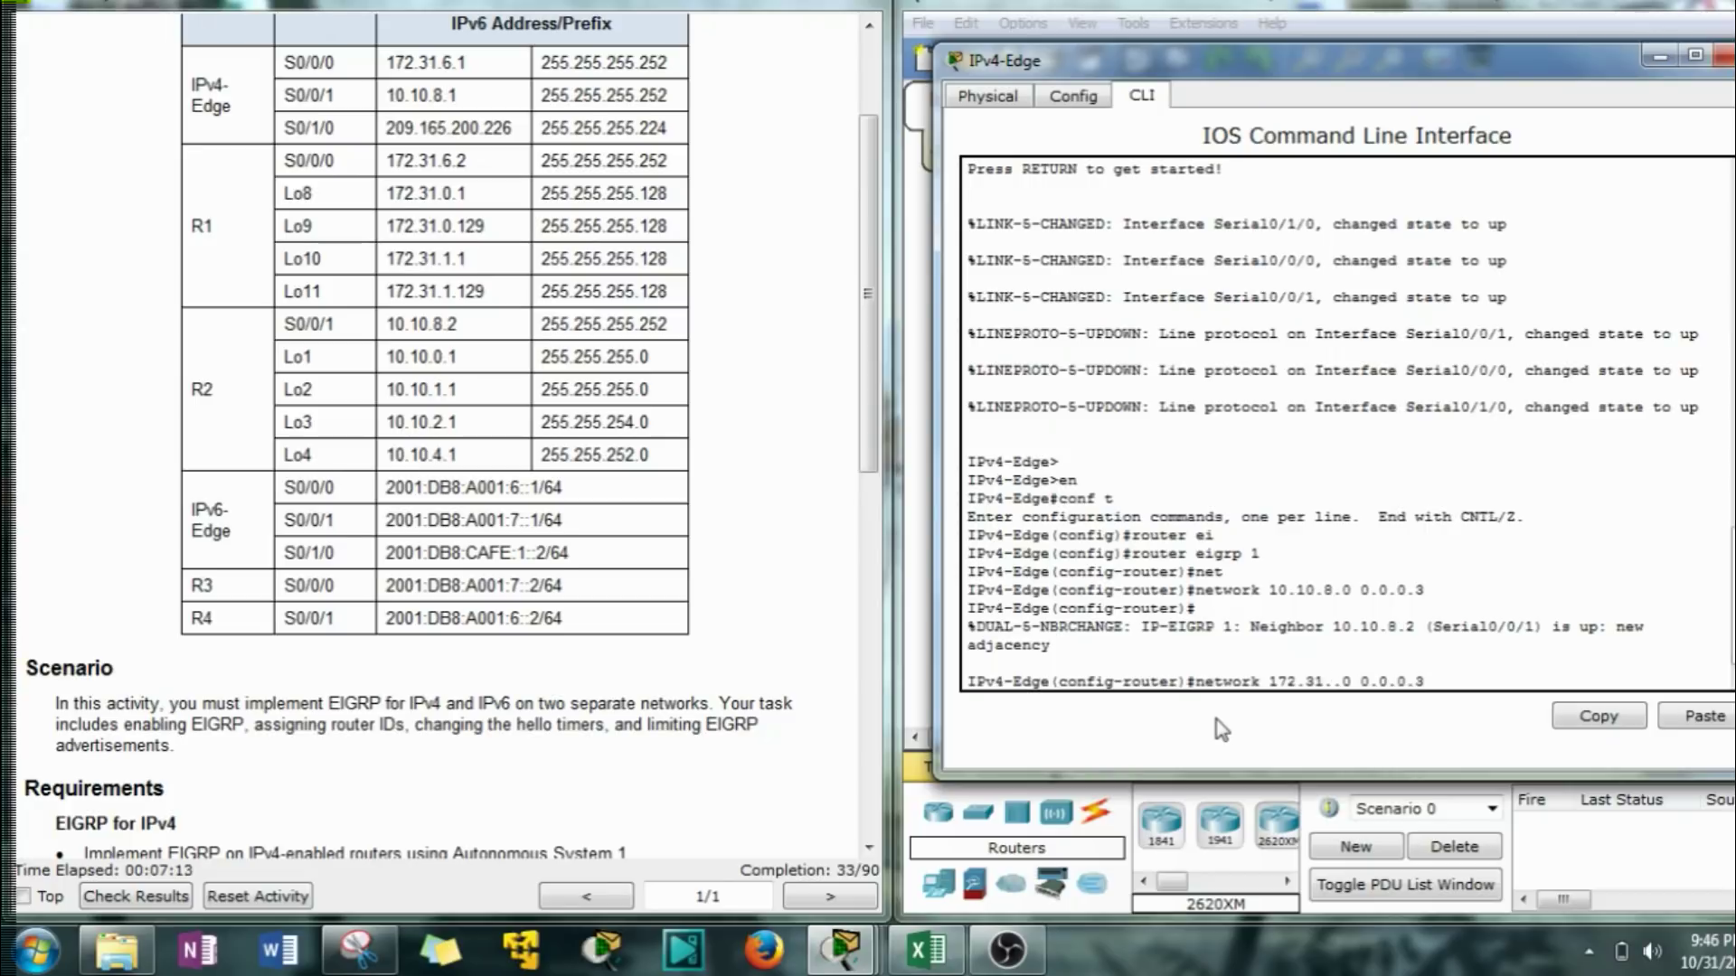
type("6")
key("Return")
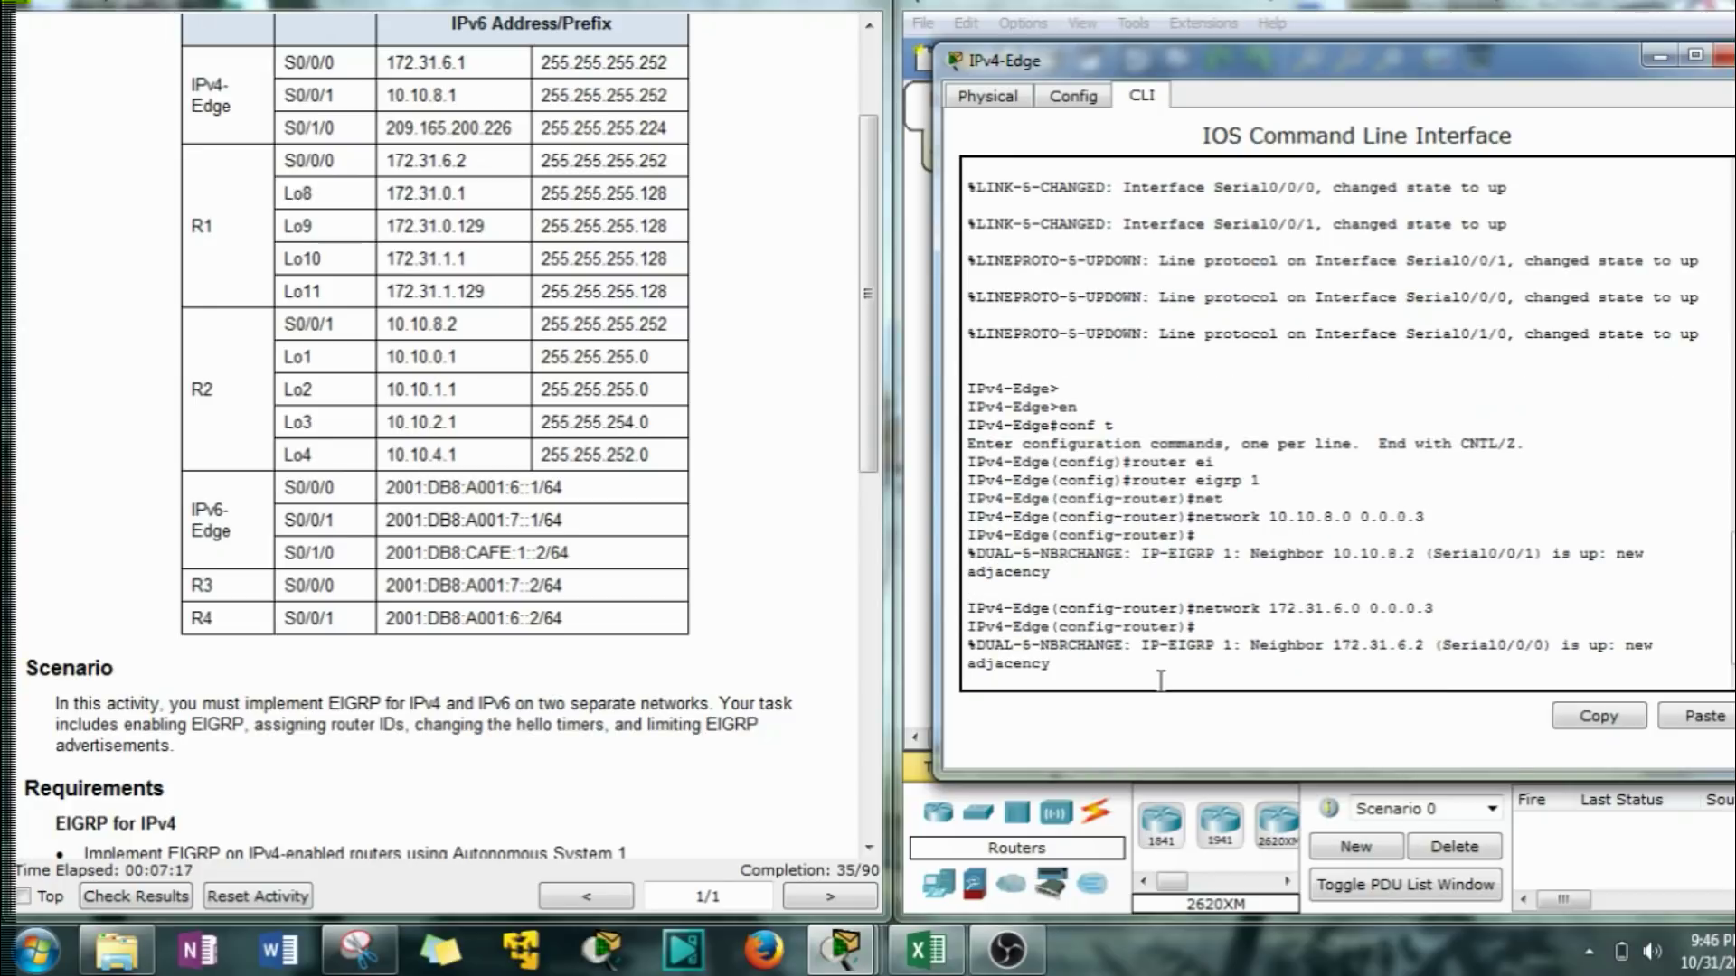
key("Return")
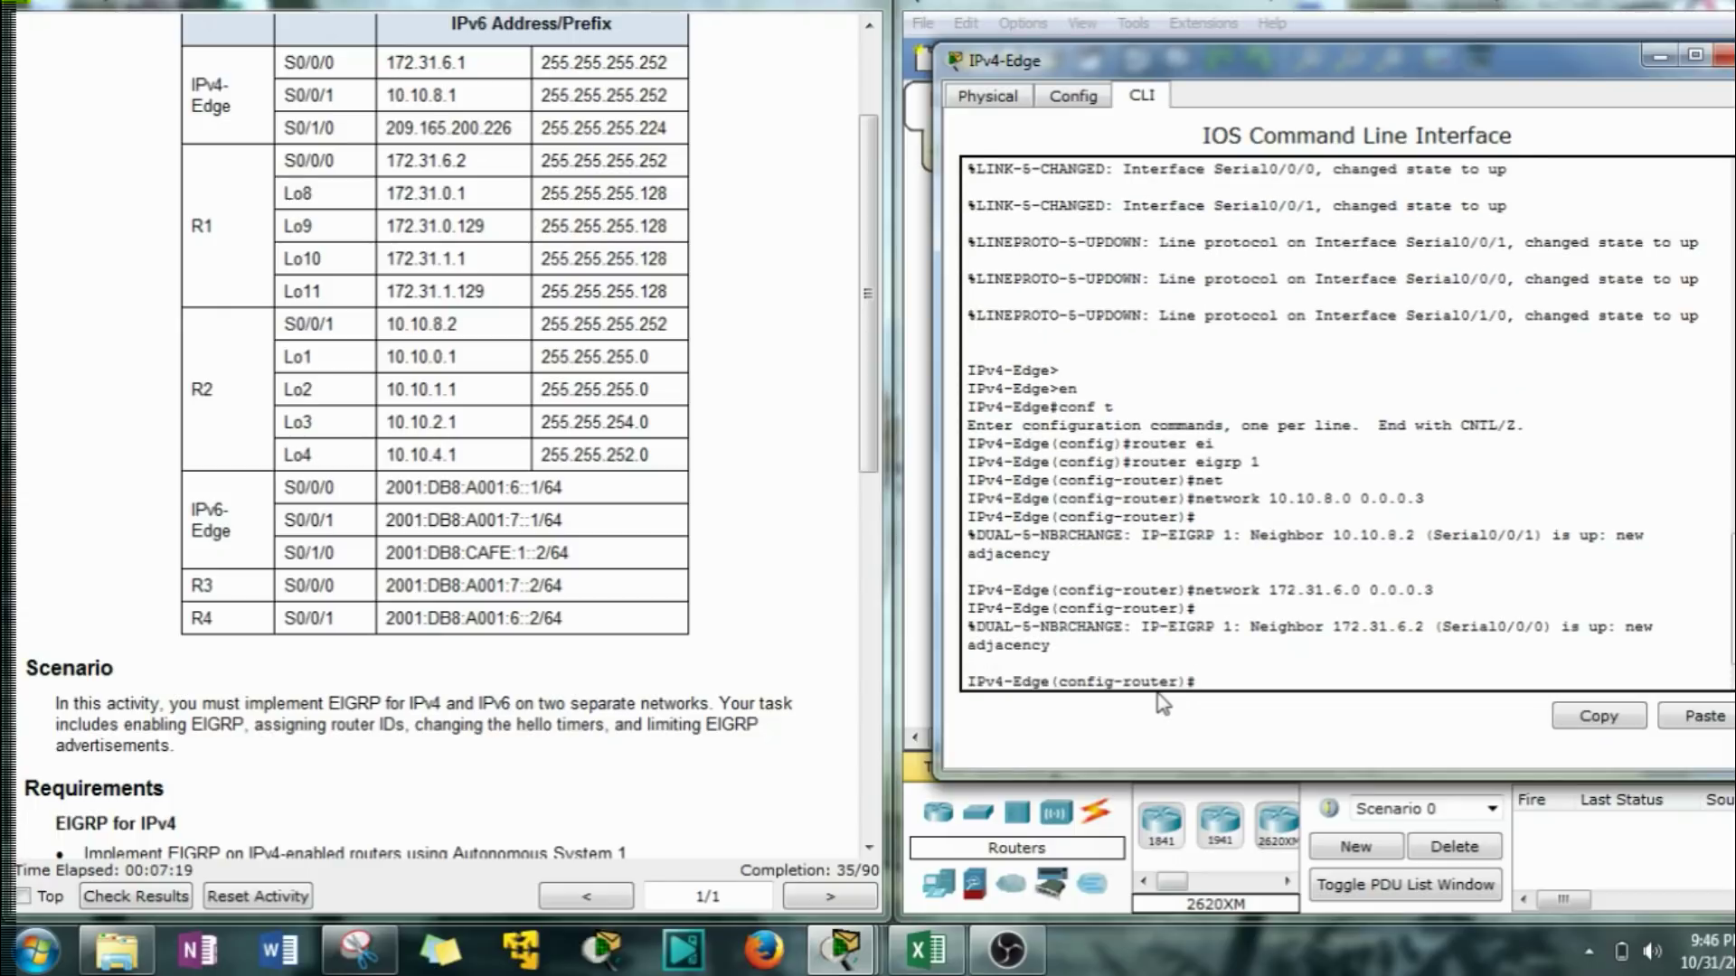
Set passive-interface default in IPv4-Edge's EIGRP process.
type("pass")
key("Tab")
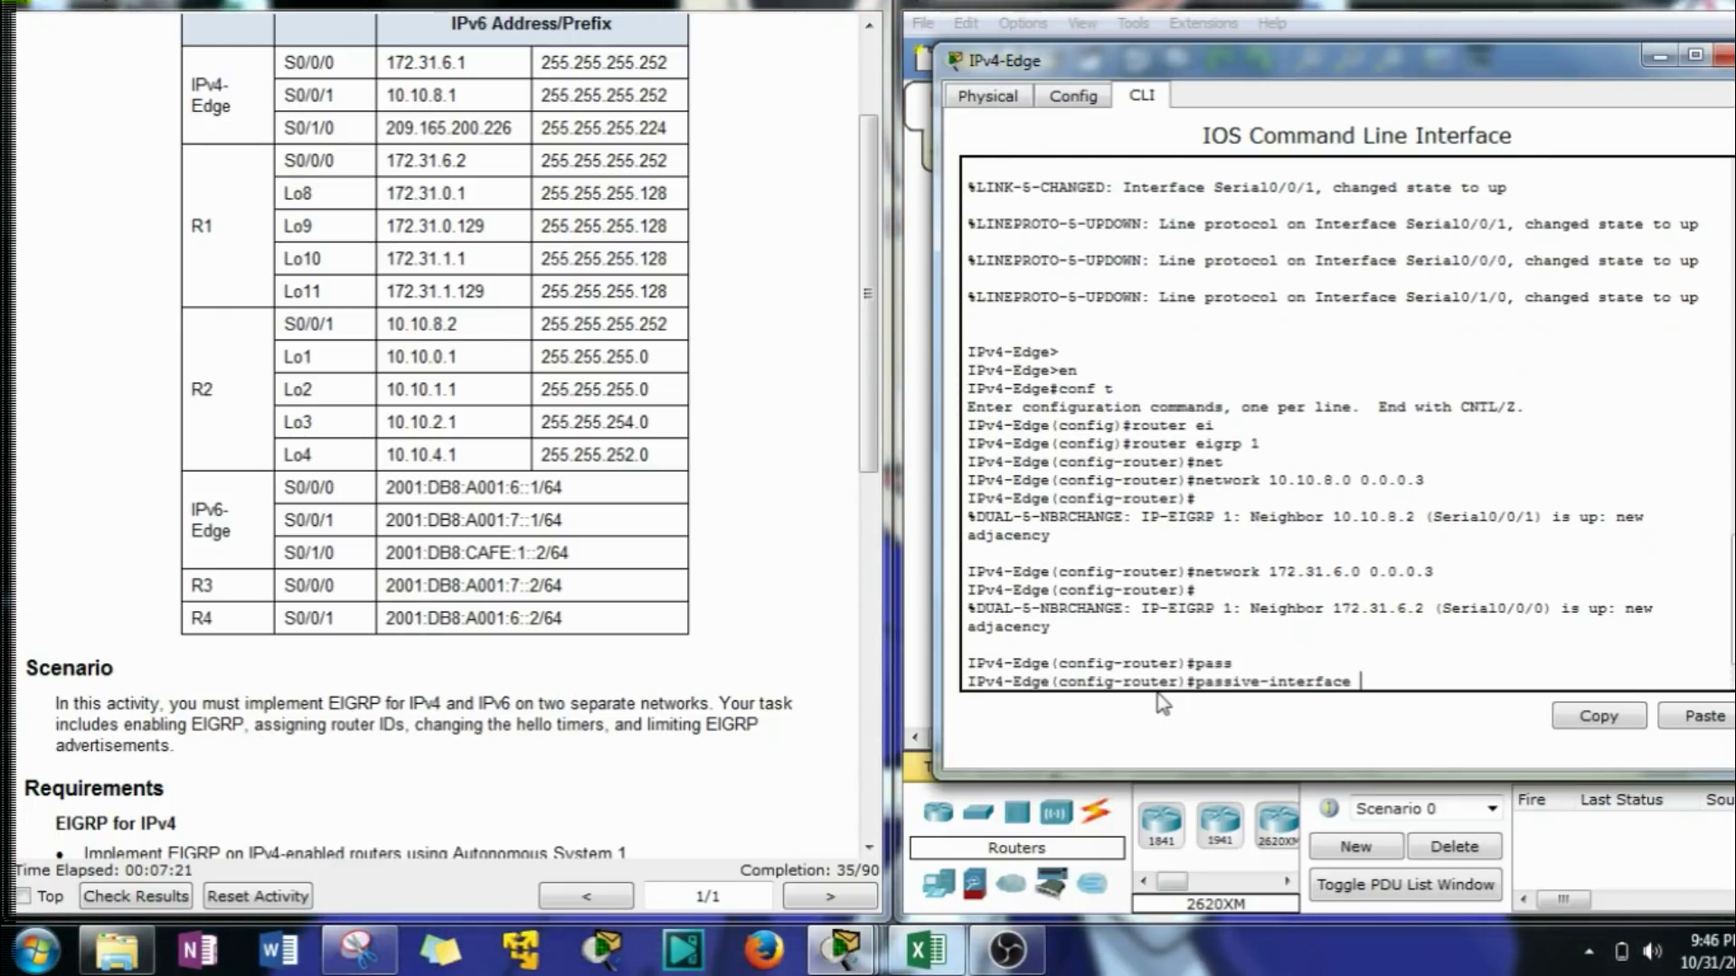
type("de")
key("Tab")
key("Return")
Keep Serial0/0/0 and Serial0/0/1 active with no passive-interface.
type("pa")
type(" pa")
type("ss")
key("Tab")
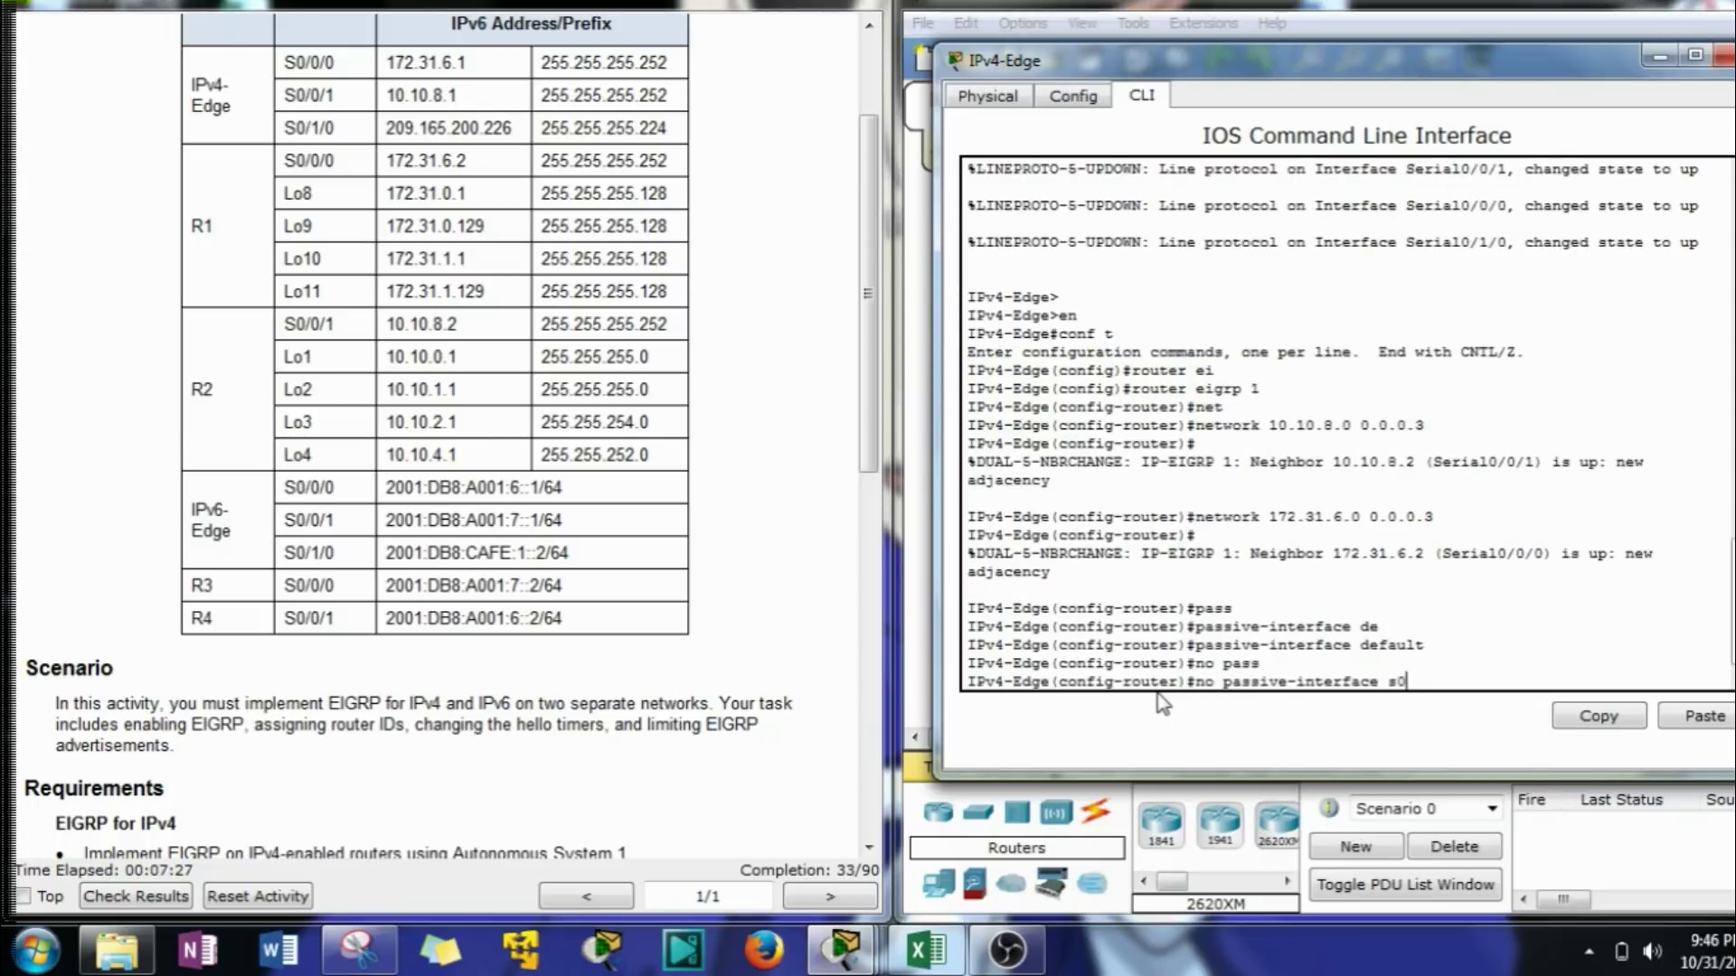
type("s0/0/0")
key("Return")
key("Up")
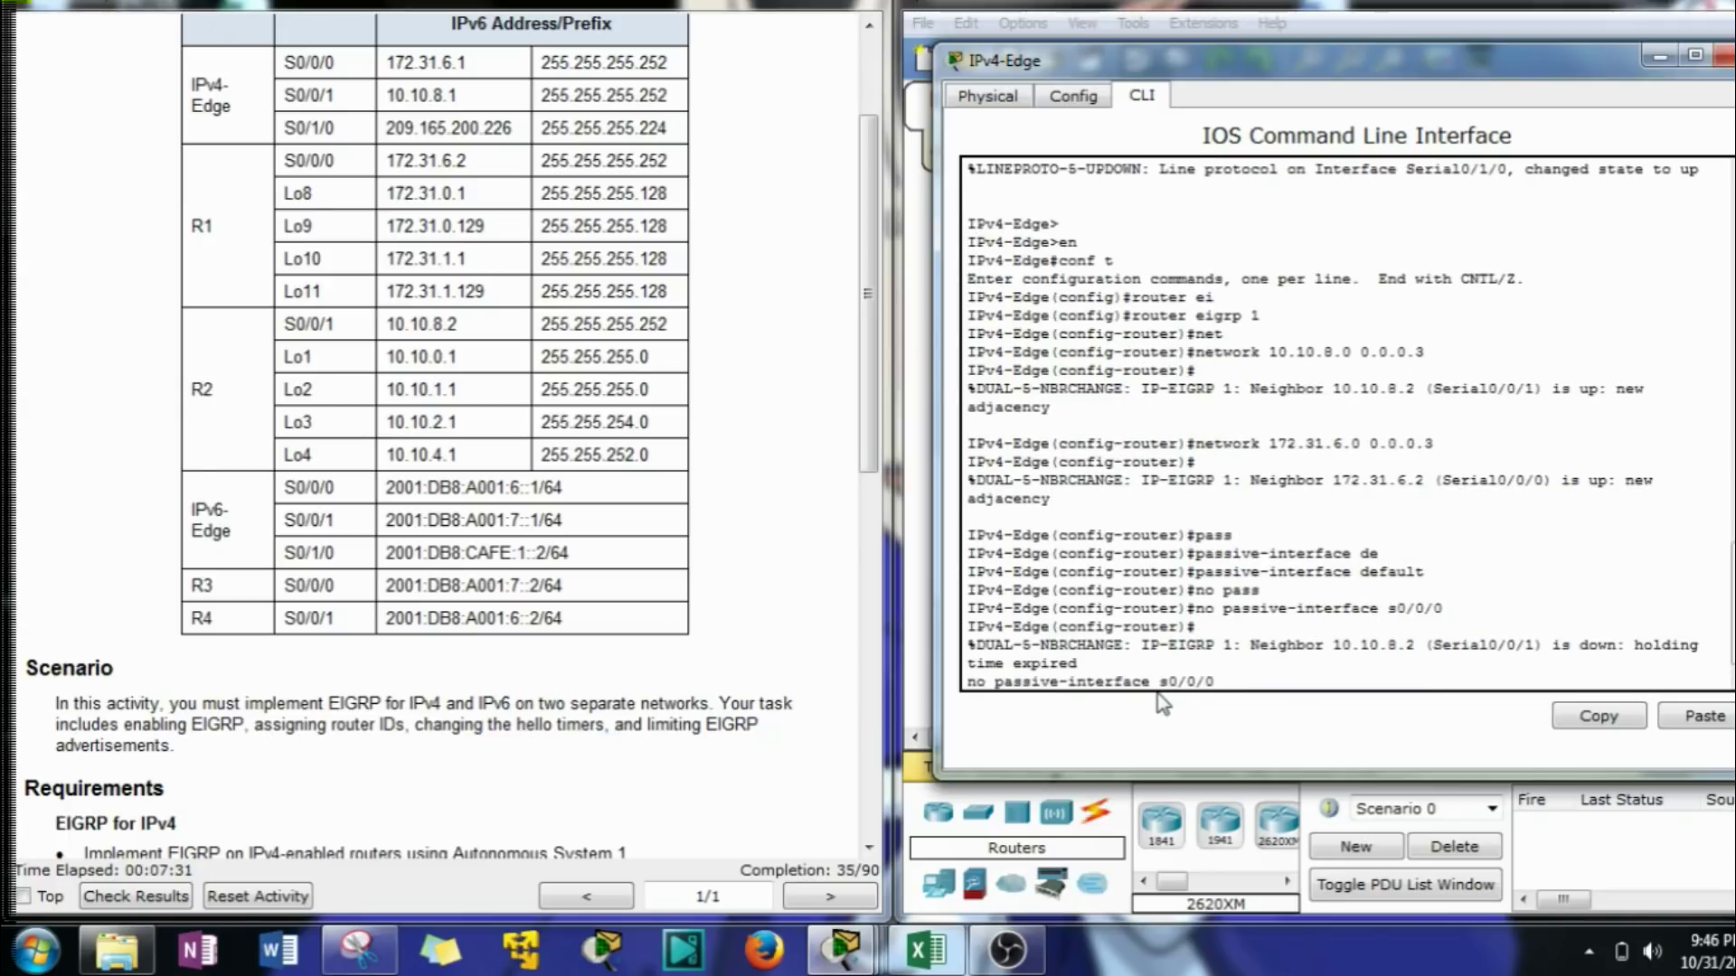
type("1")
key("Return")
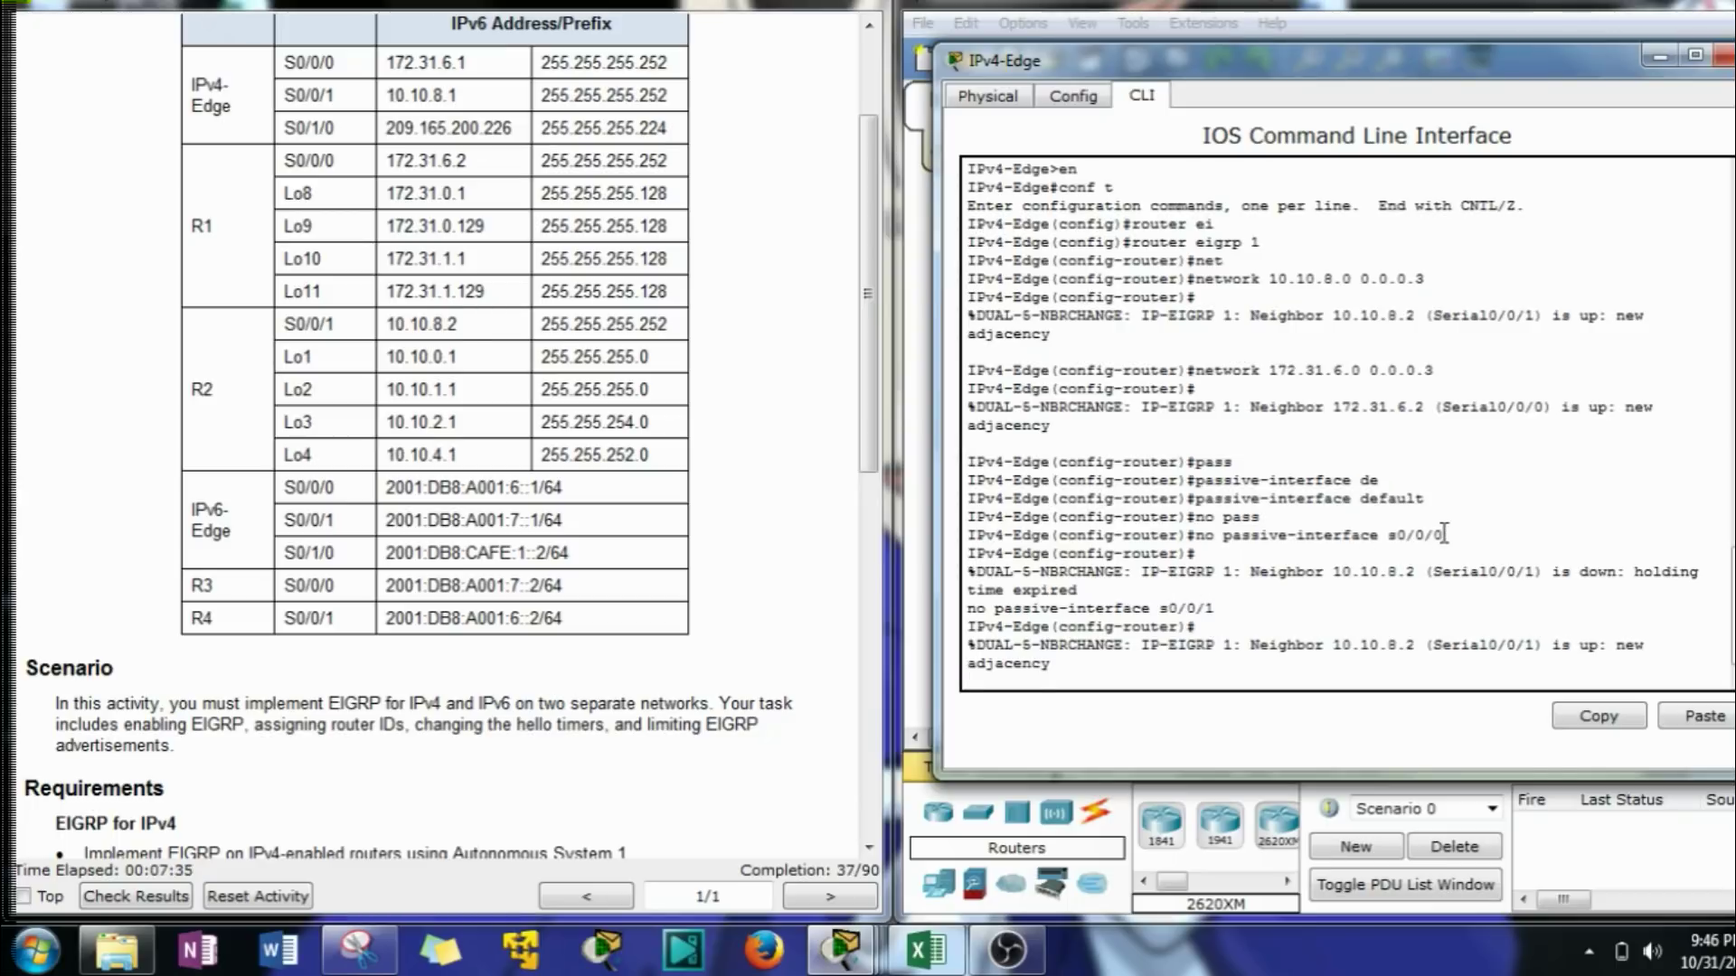
key("Return")
key("Return")
key("Return")
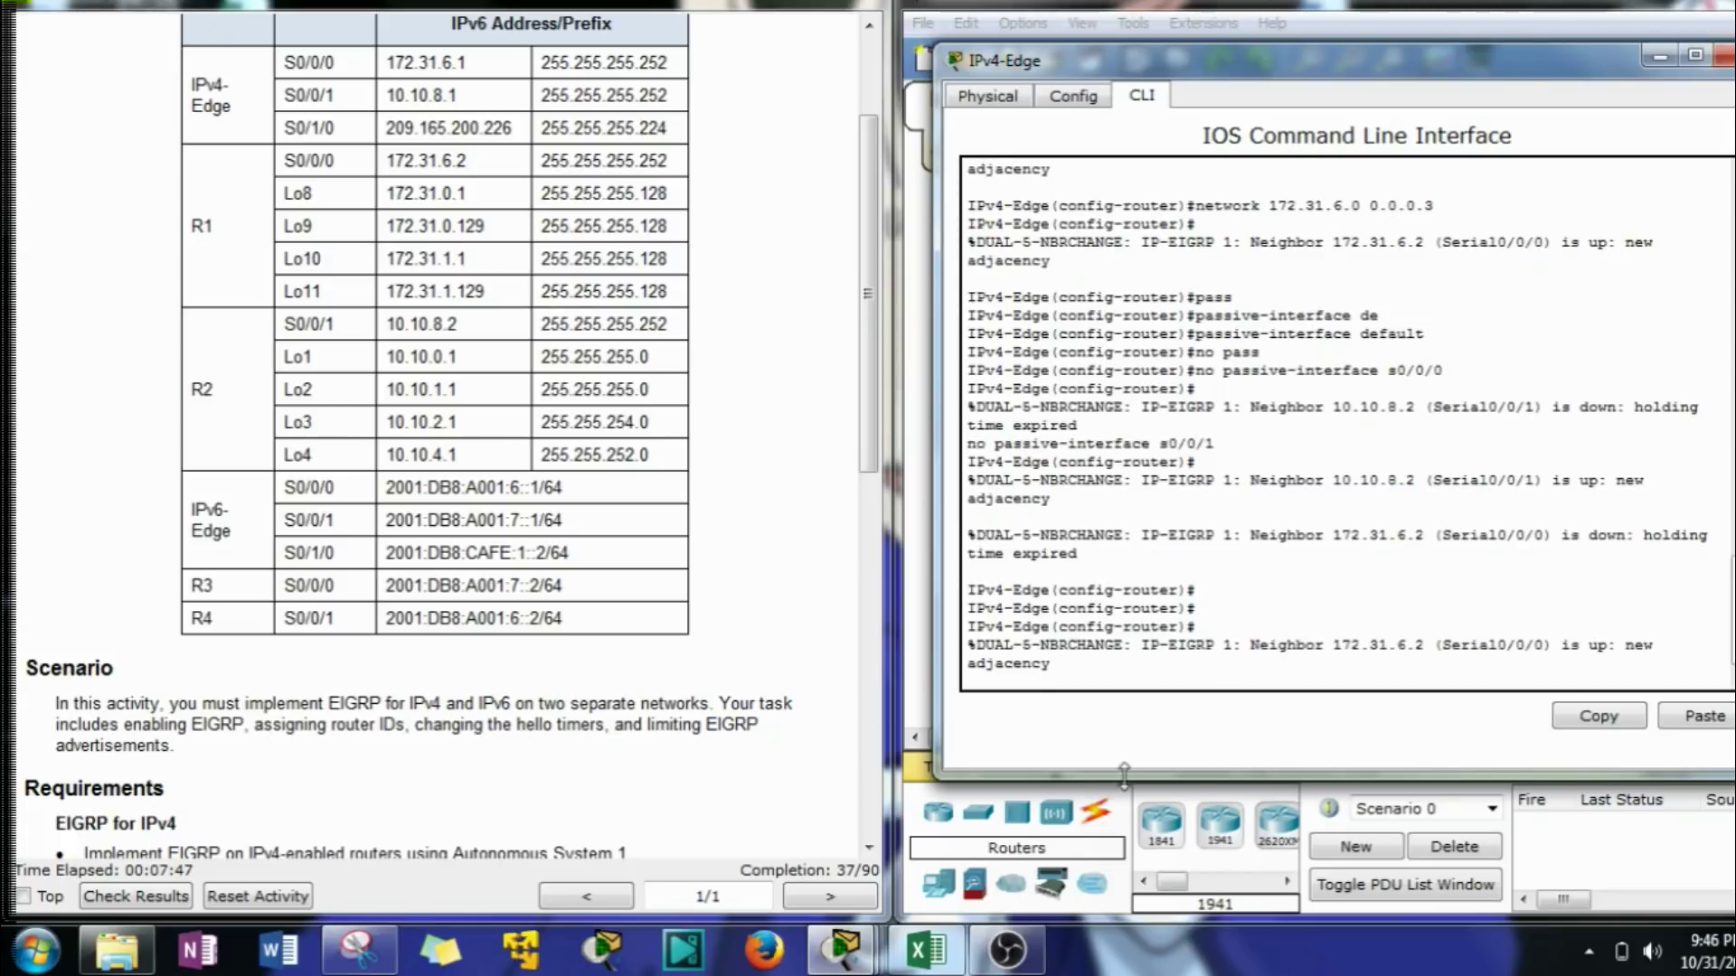
left_click(1022, 674)
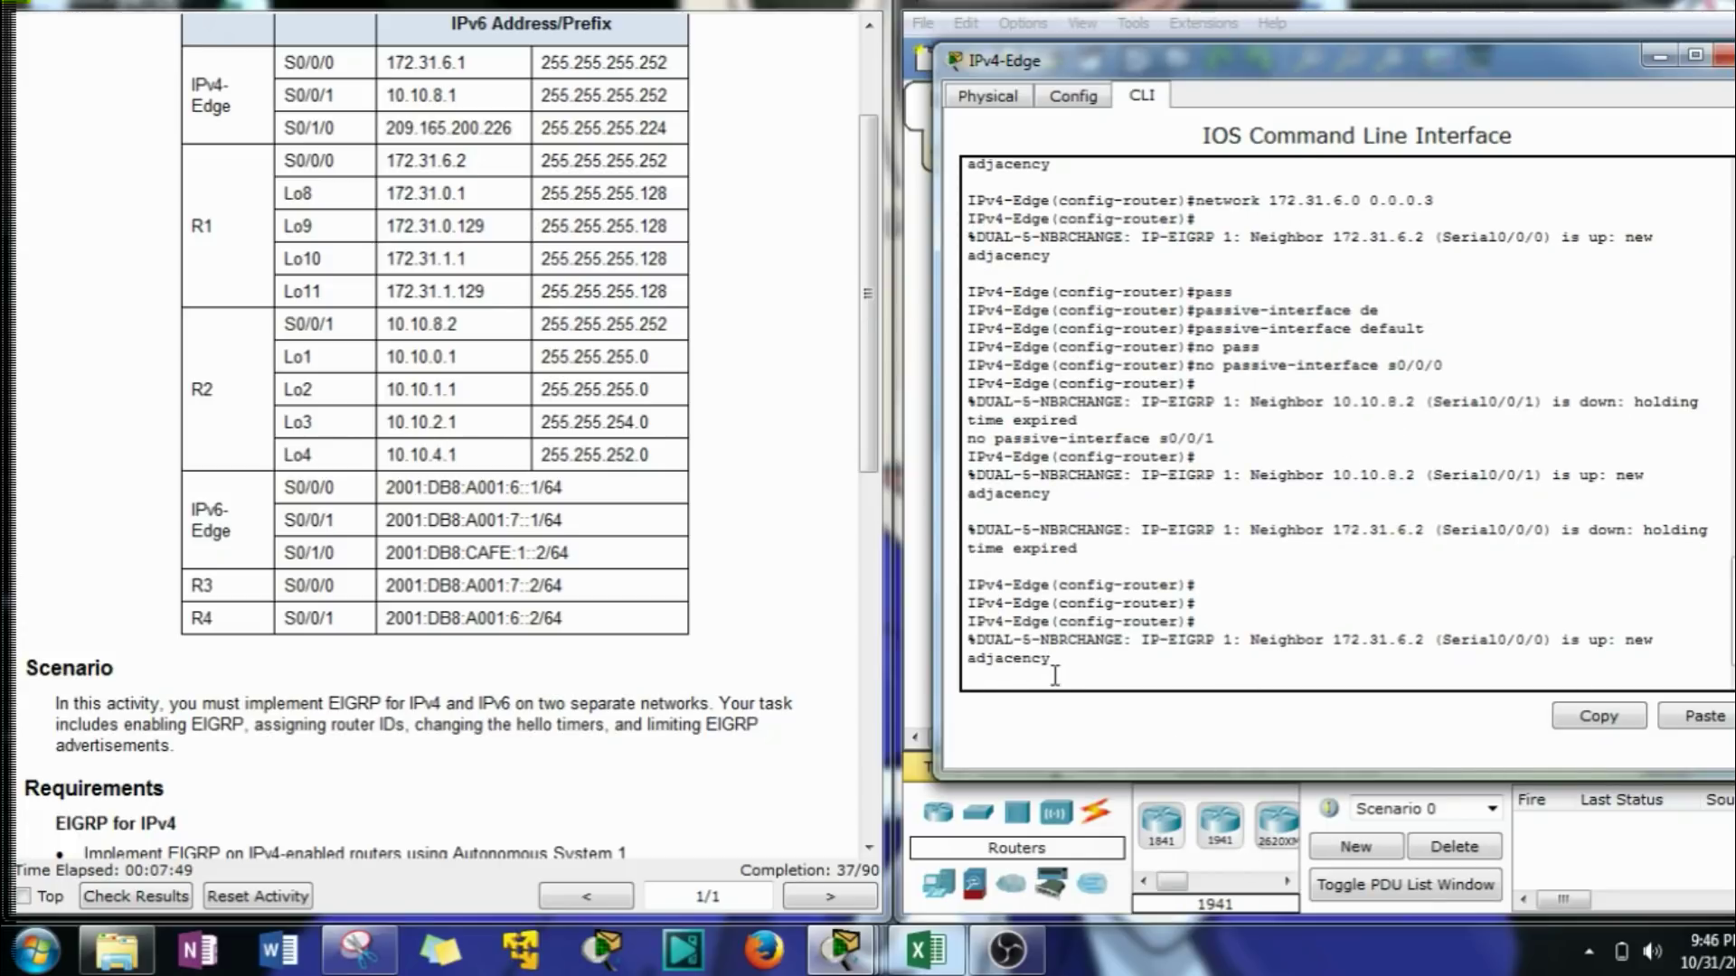
key("Return")
key("Return")
key("Return")
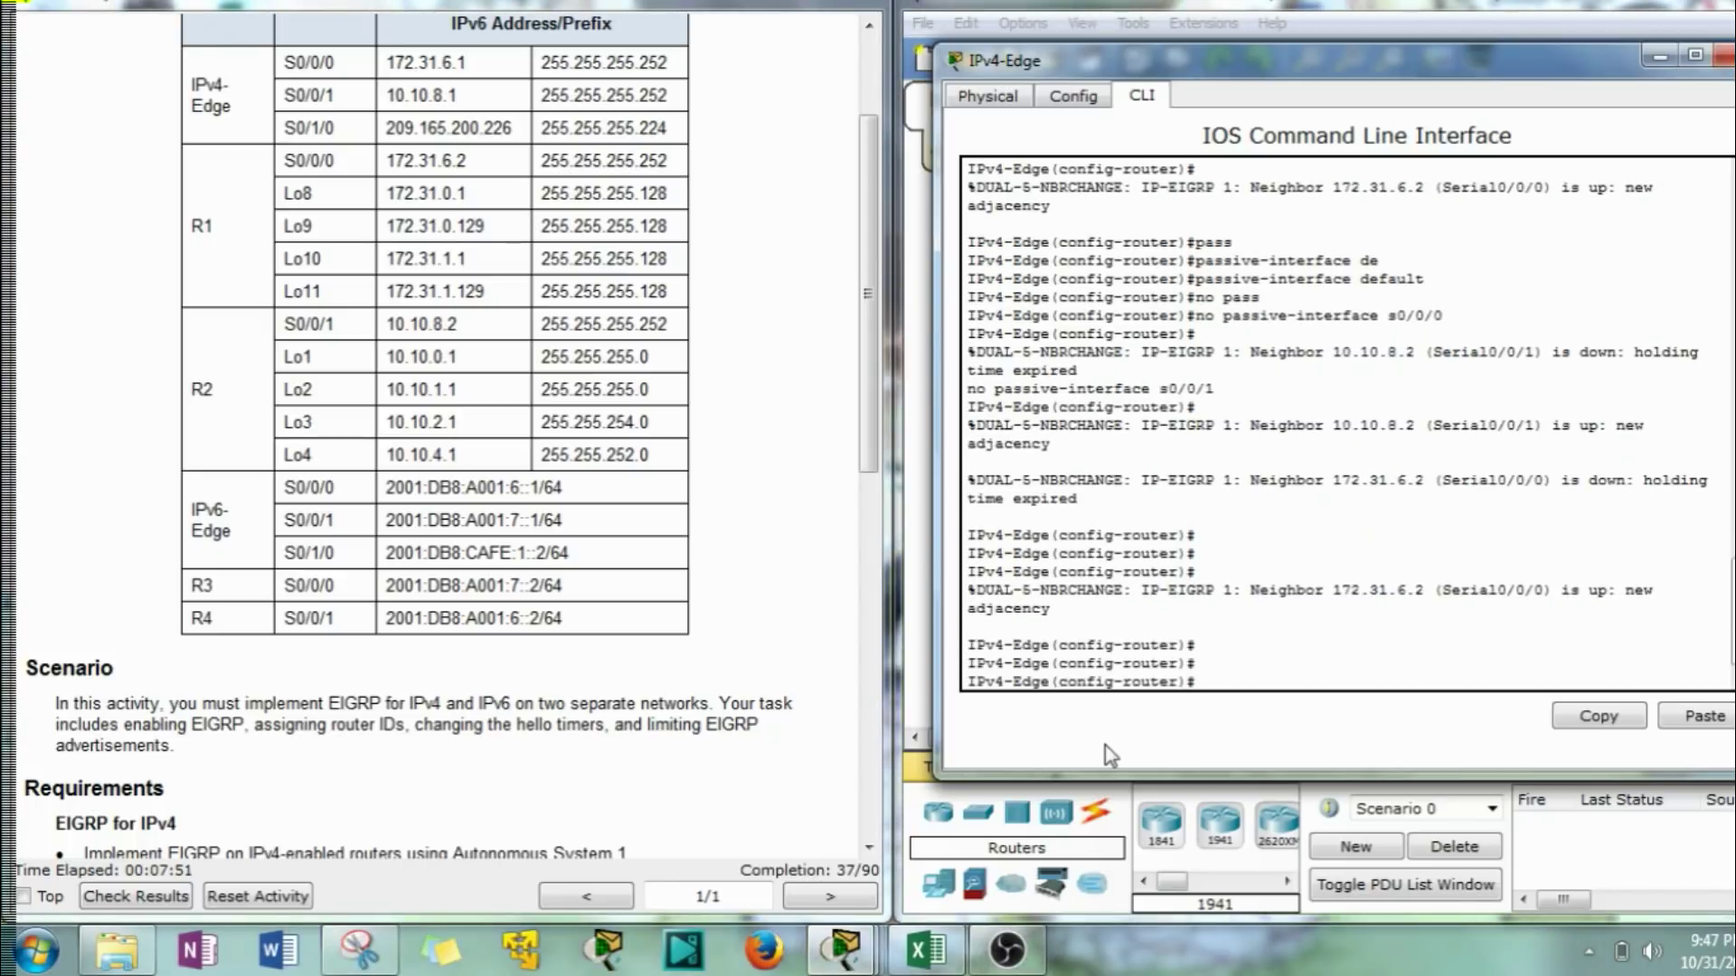
Add redistribute static to IPv4-Edge's EIGRP AS 1 process.
scroll(633, 669, "down", 5)
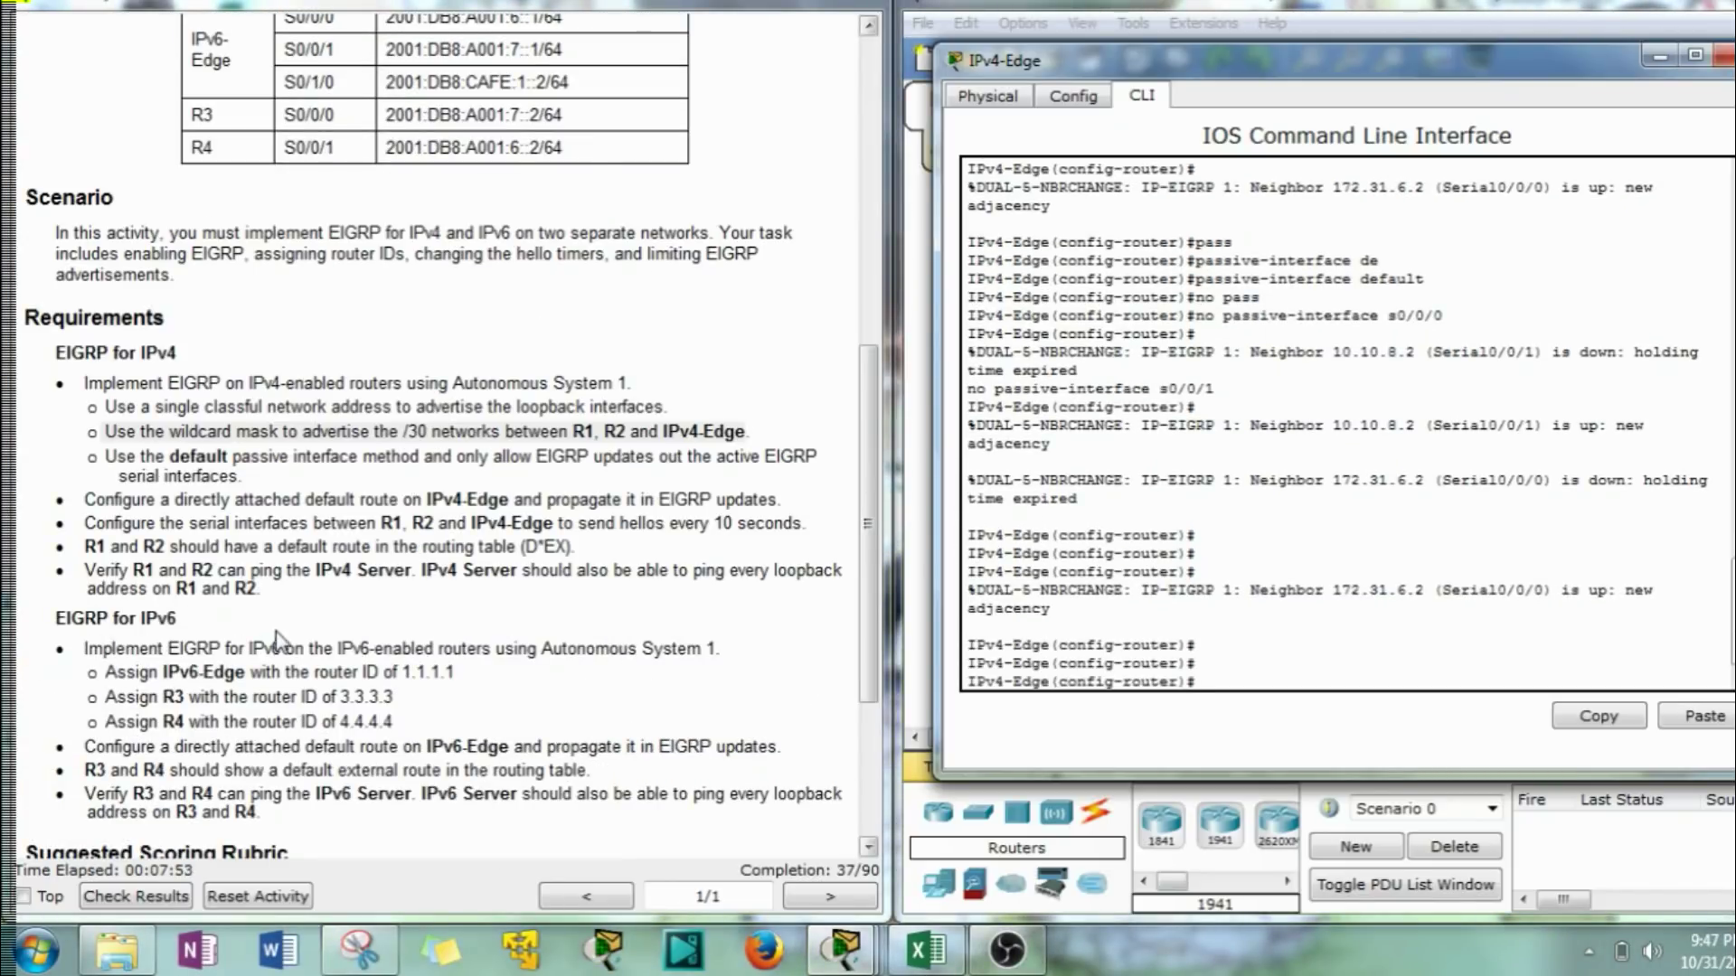
scroll(275, 605, "down", 2)
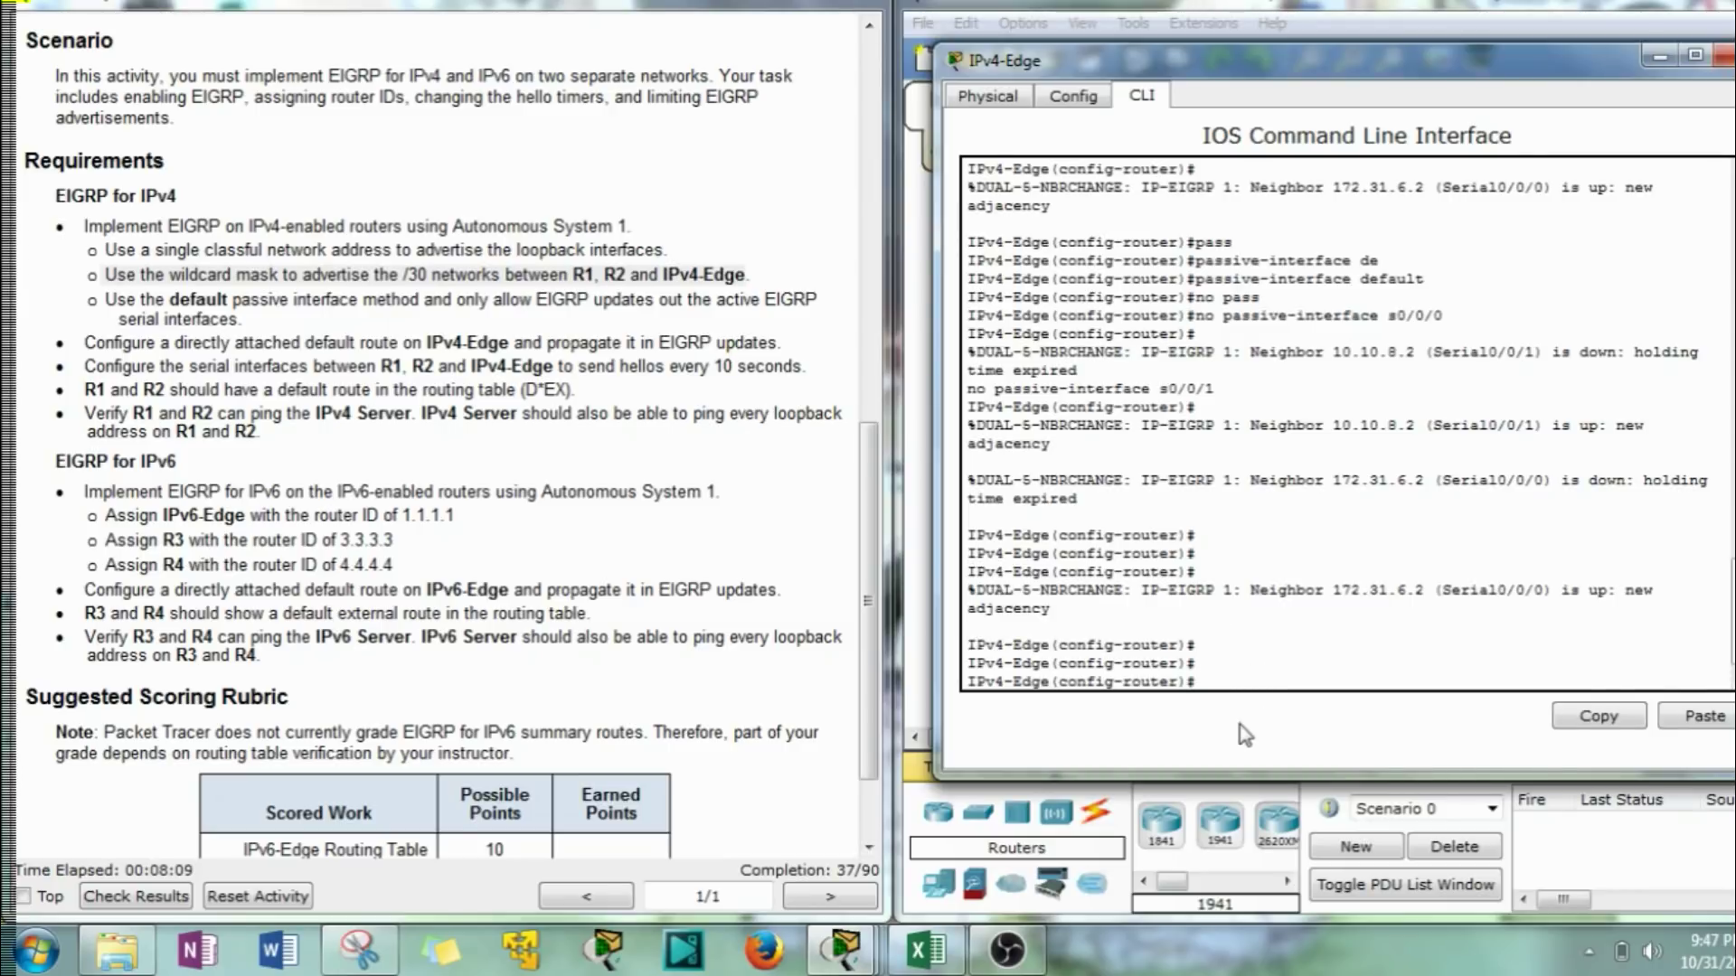
type("?")
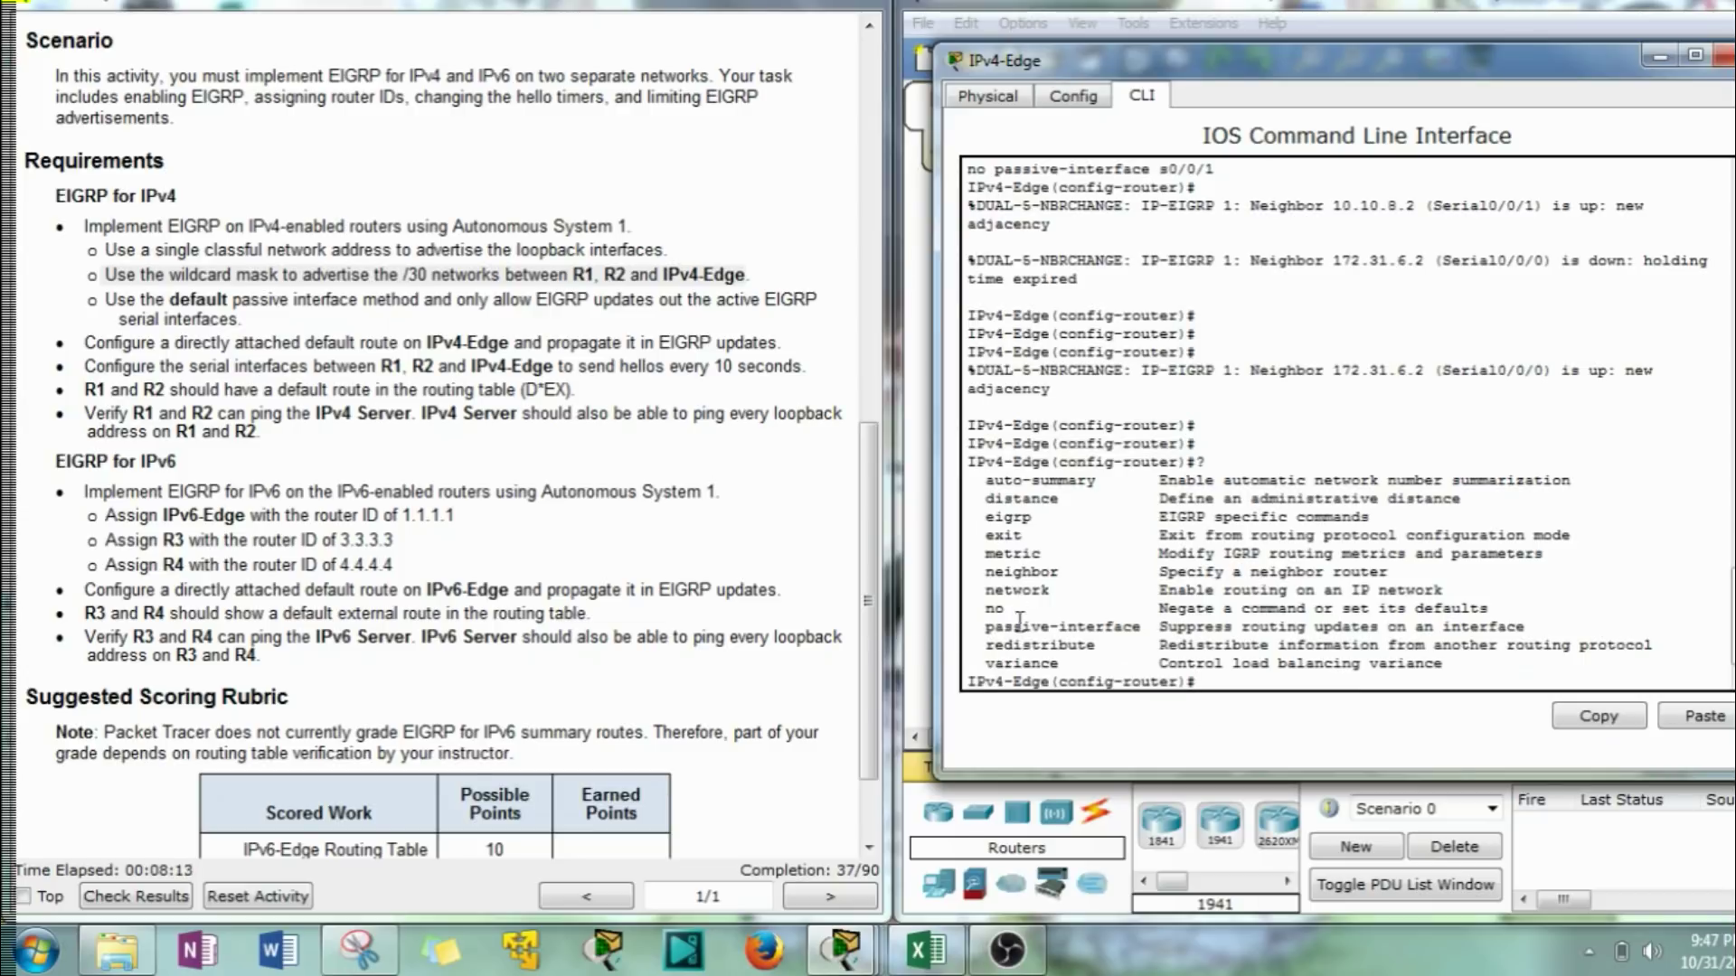
left_click_drag(985, 647, 1178, 663)
left_click(1120, 651)
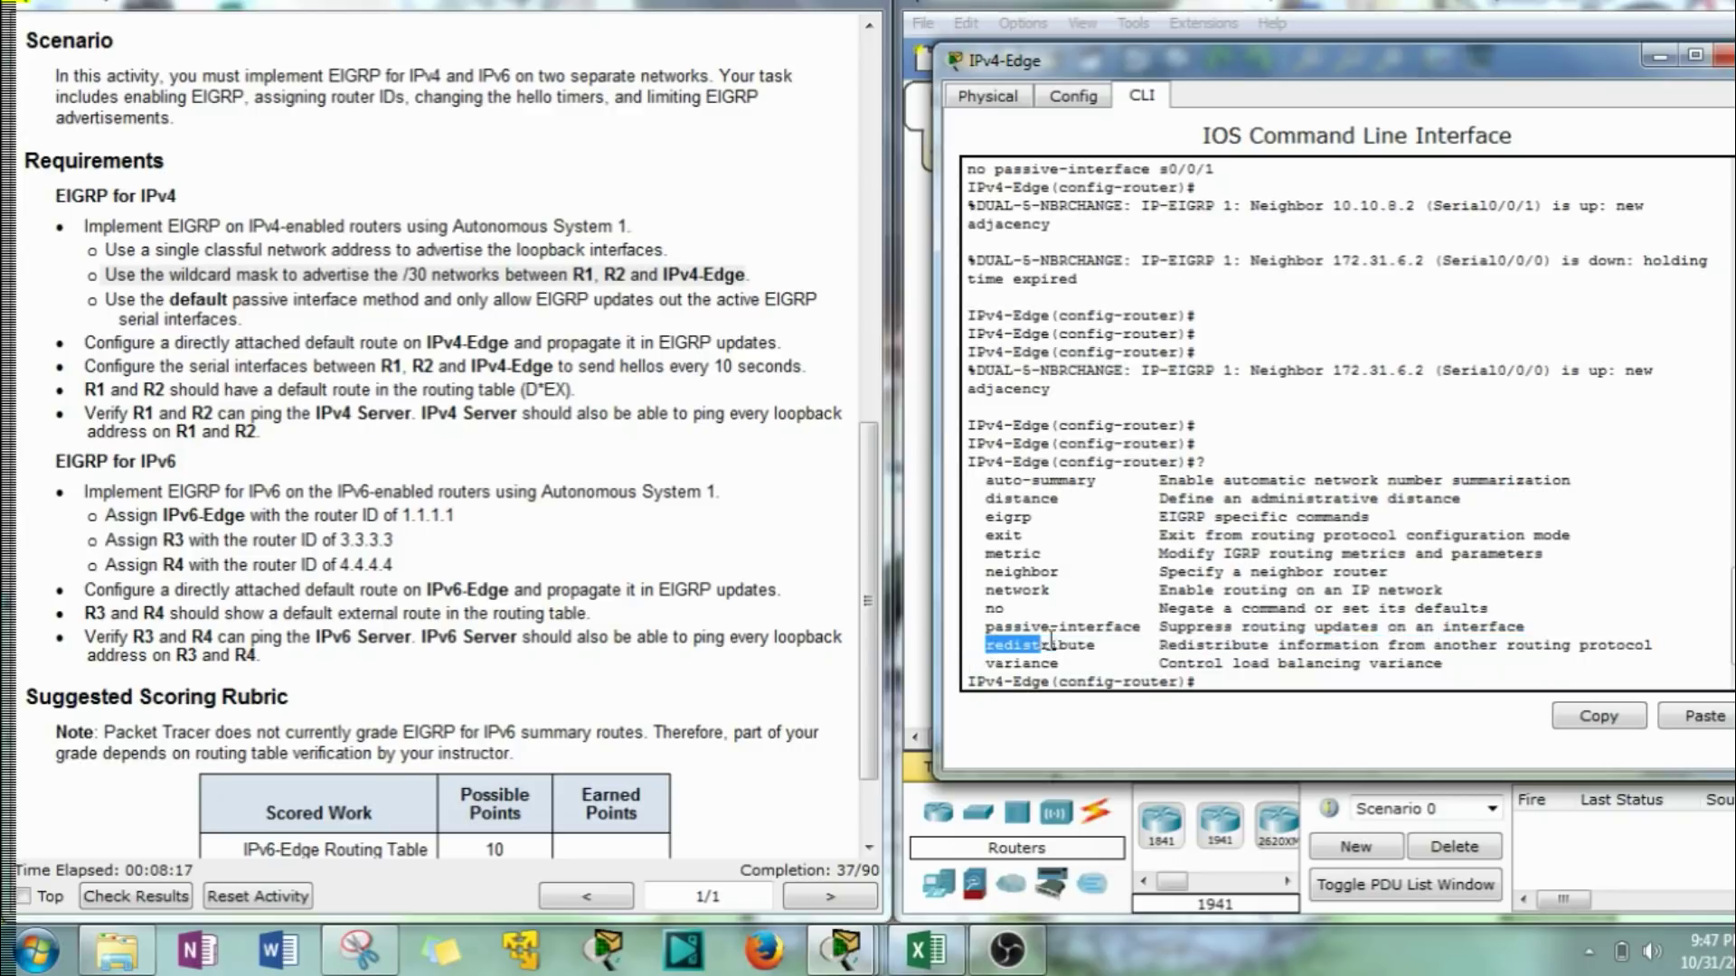
left_click(1237, 696)
type("re")
key("Tab")
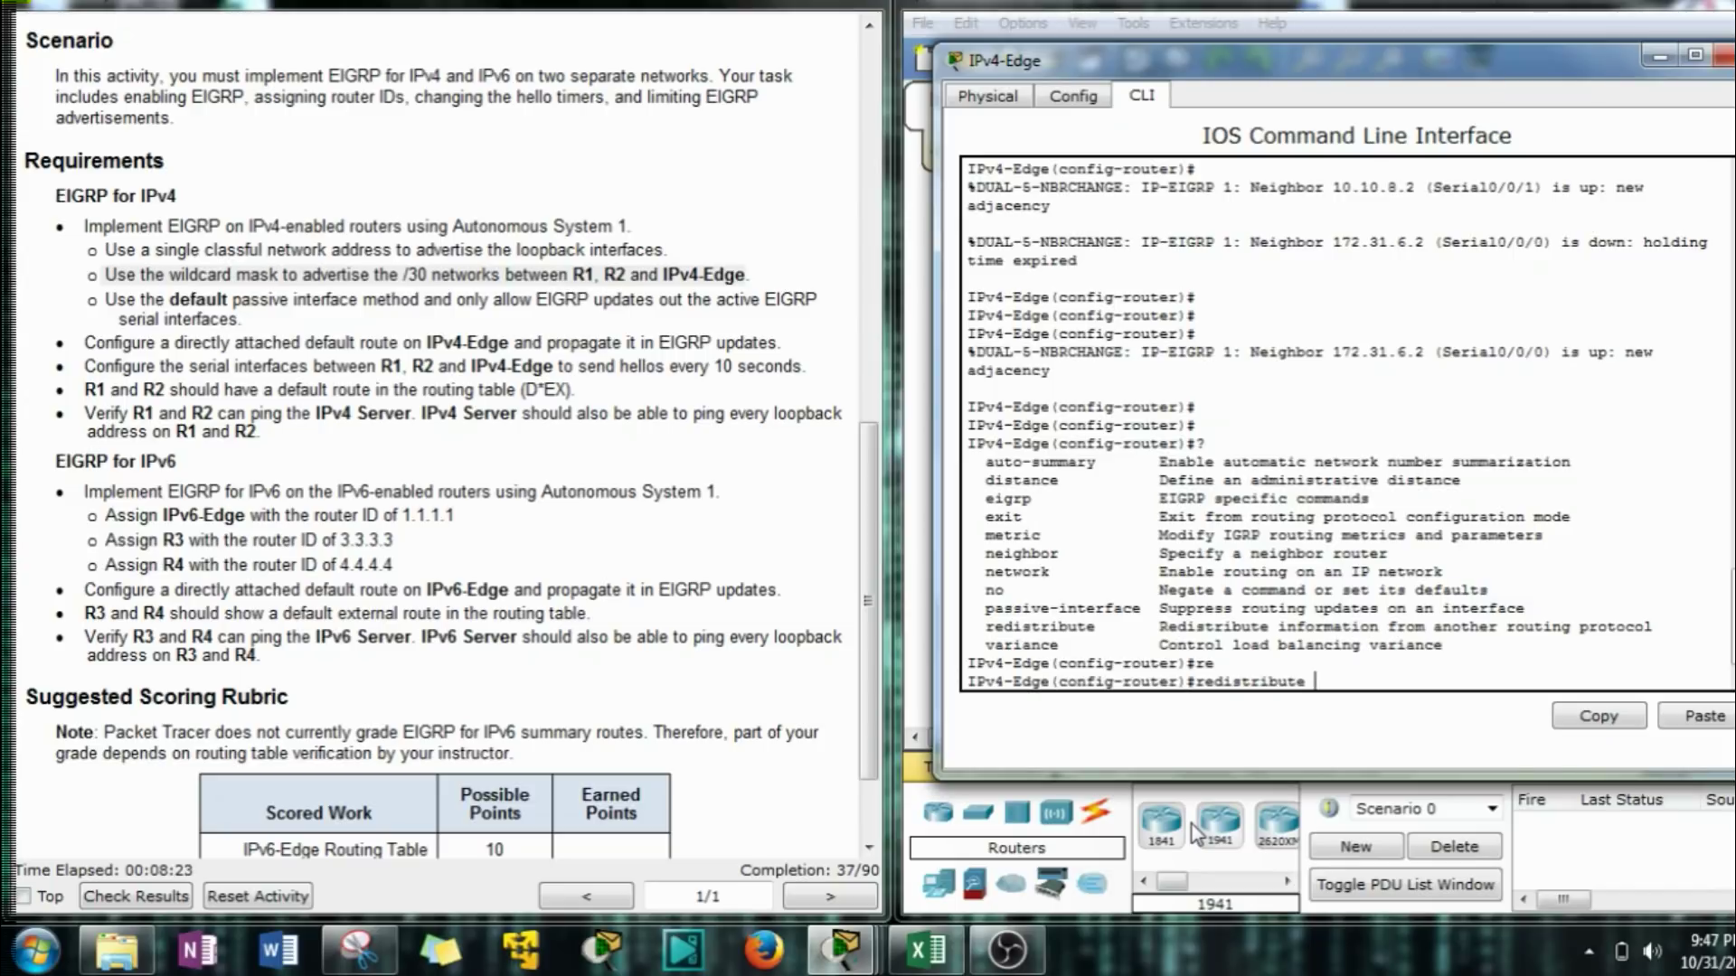
type("stat")
key("Tab")
key("Return")
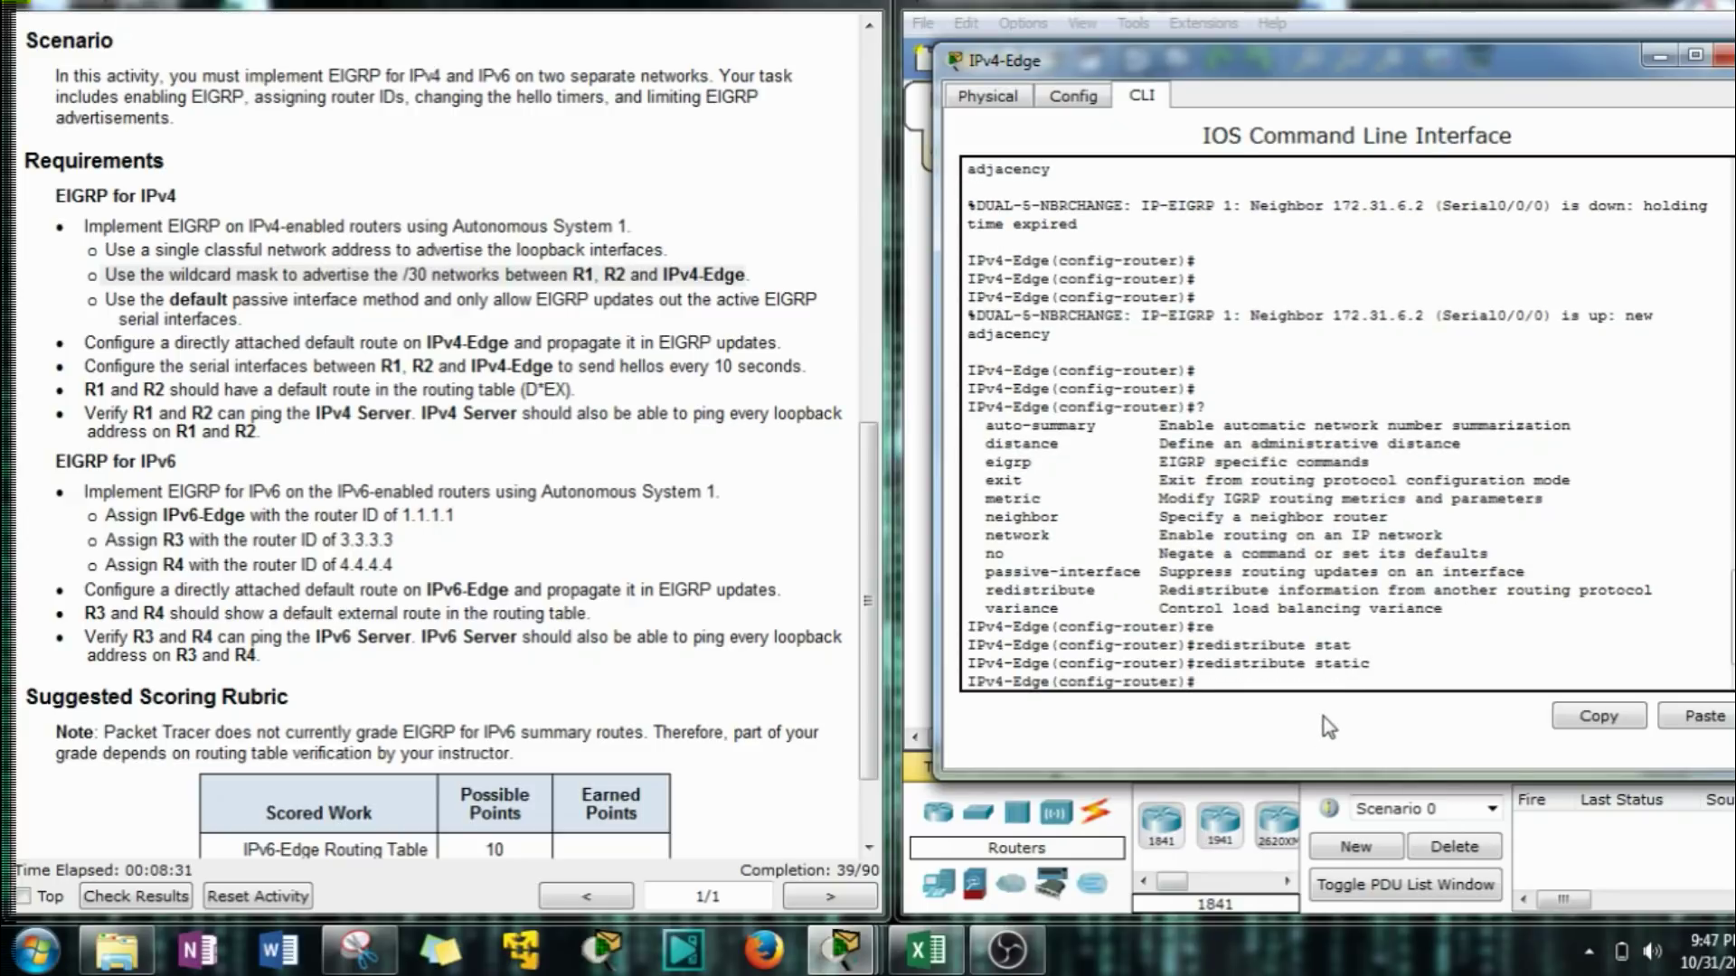
Exit to global configuration and add ip route 0.0.0.0 0.0.0.0 s0/1/0 on IPv4-Edge.
type("exit")
key("Return")
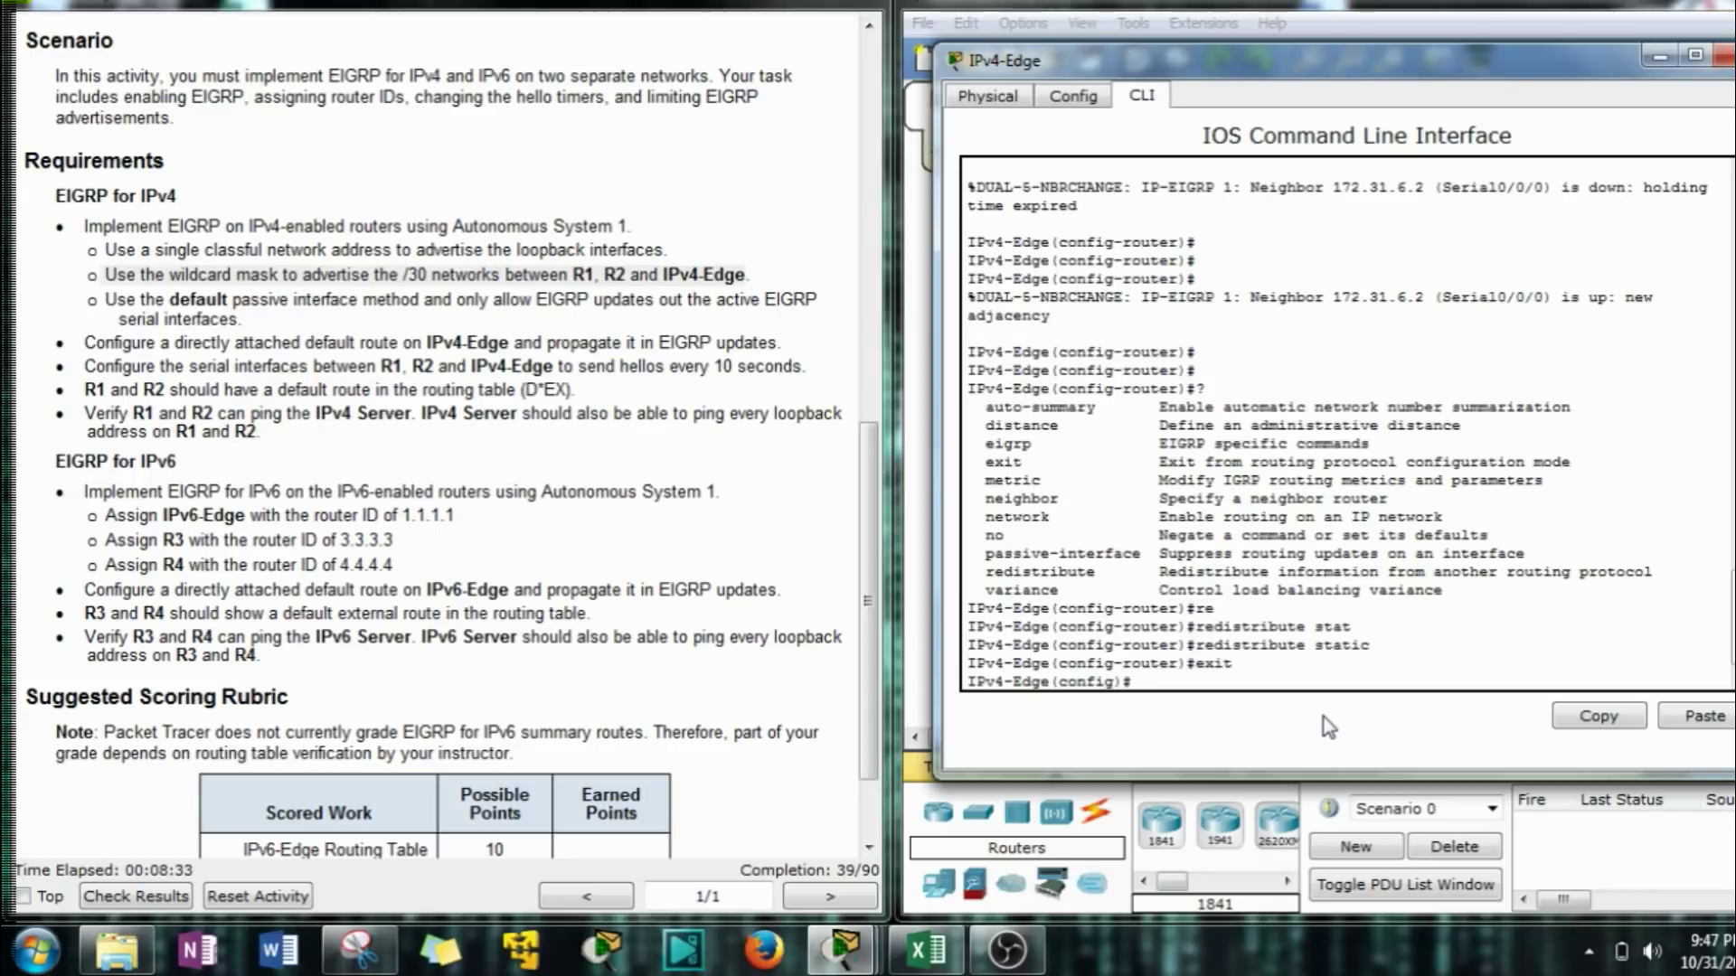
type("ip route 0.0.0.0 0.0.0.0")
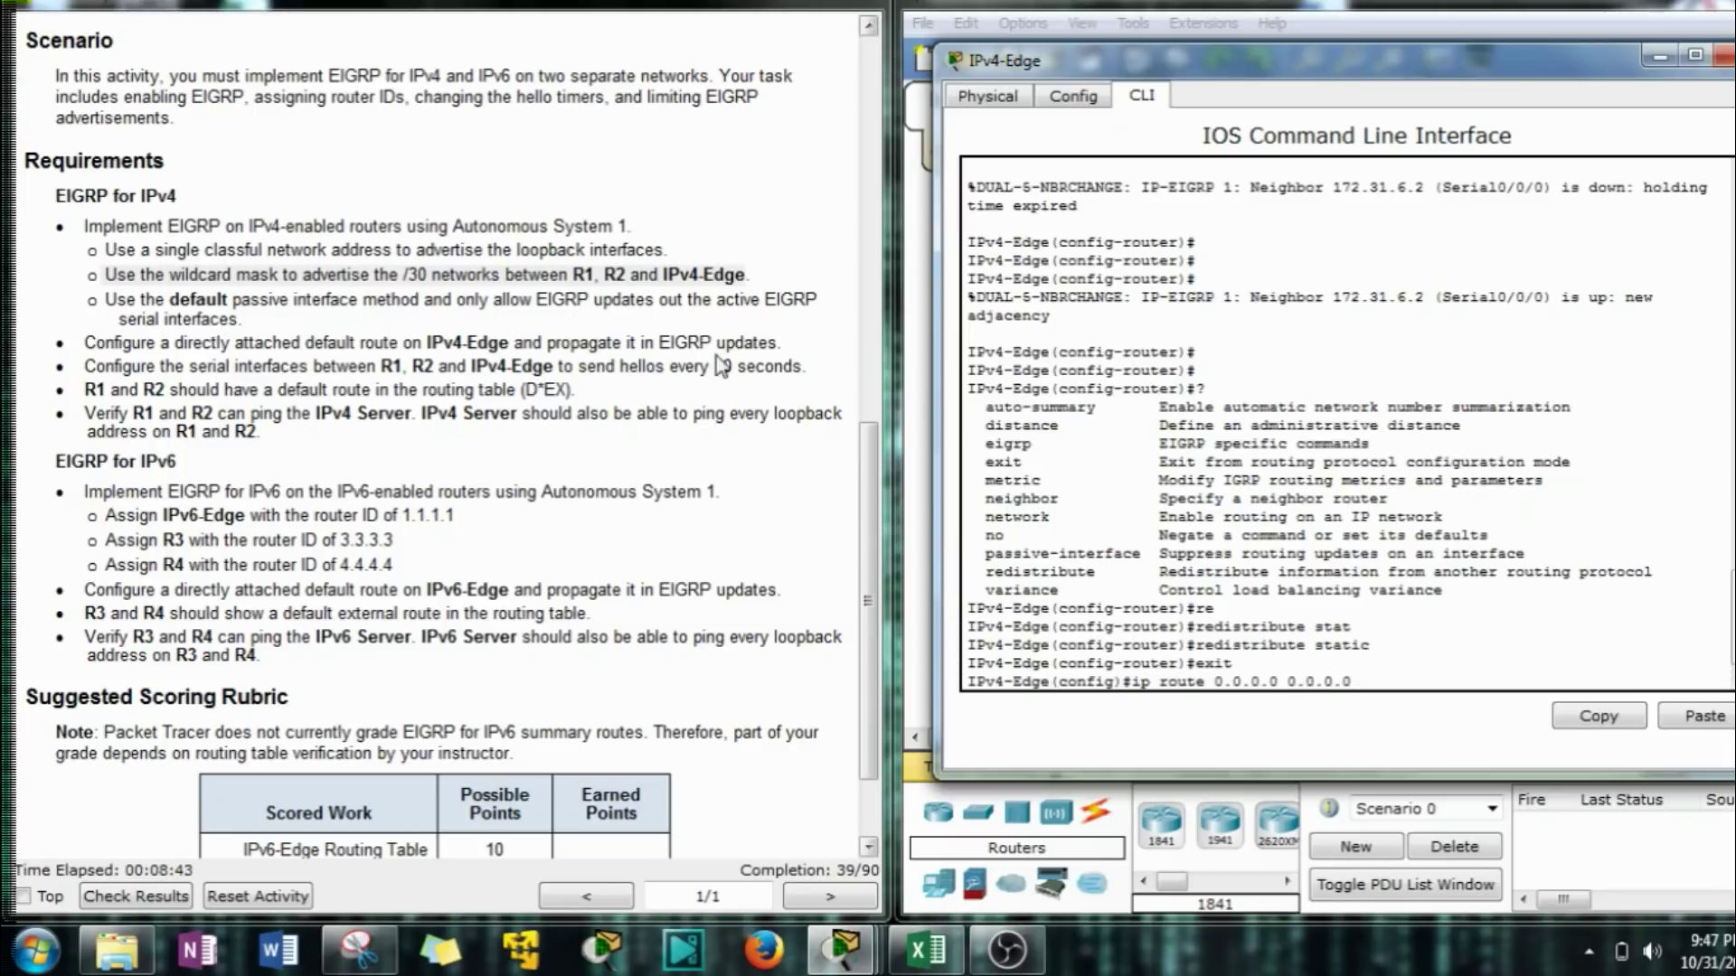
scroll(724, 387, "up", 10)
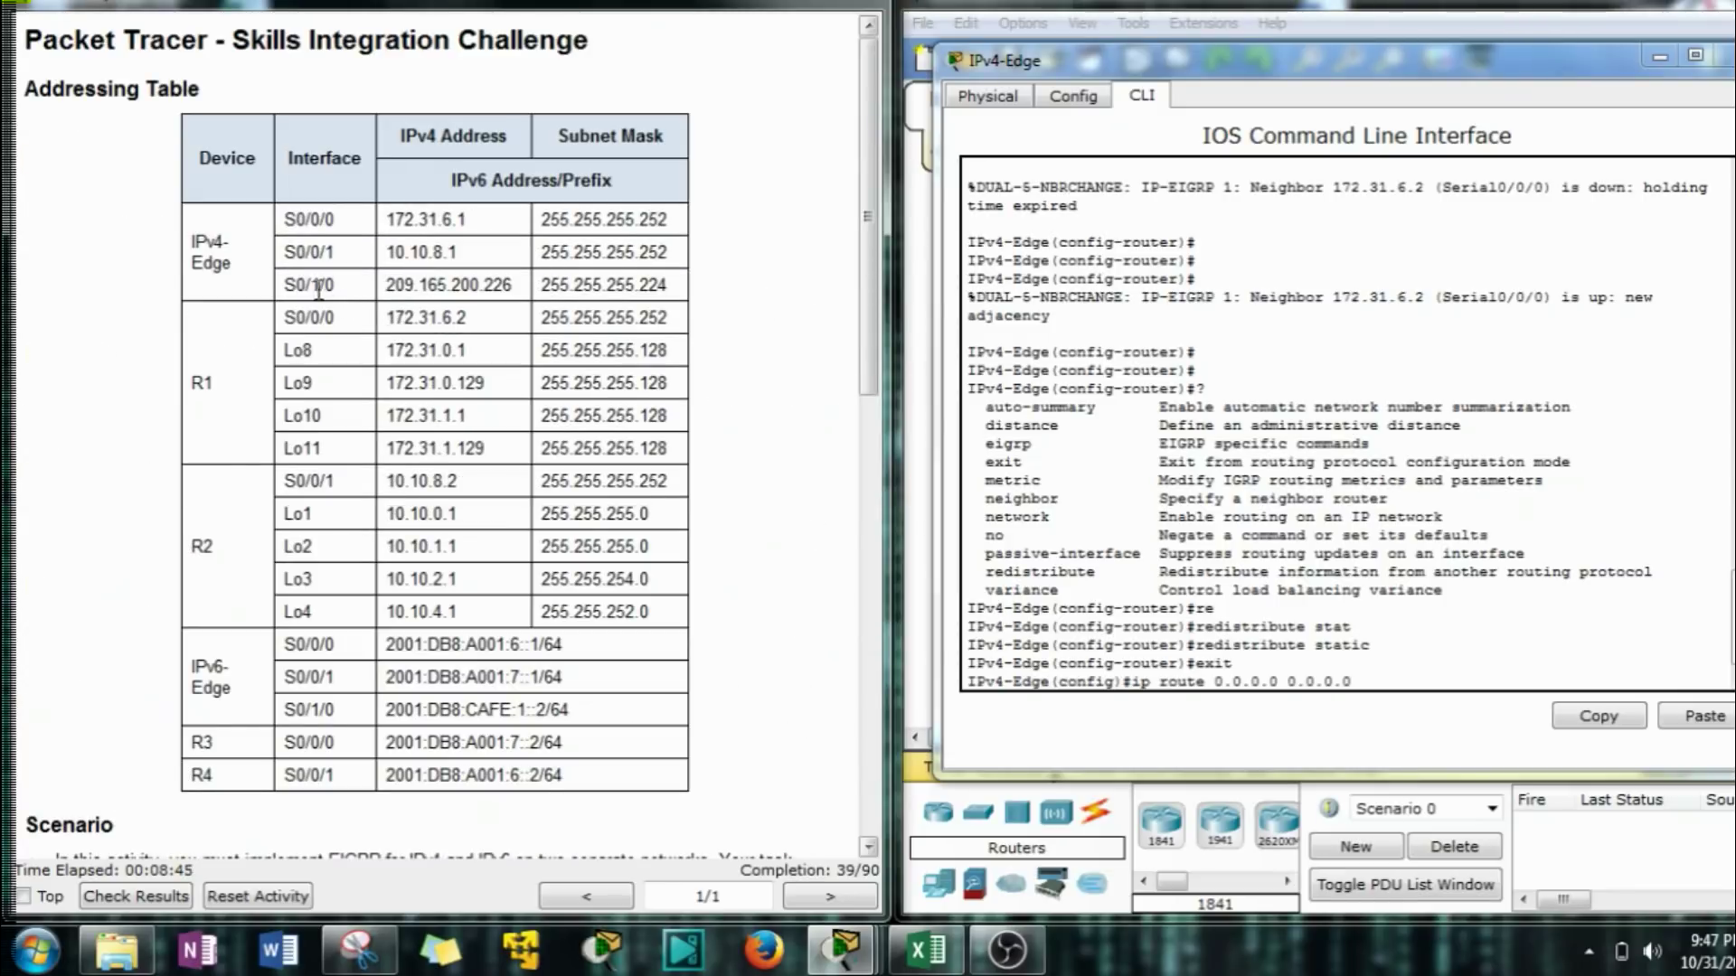
left_click_drag(1486, 62, 745, 134)
left_click(1219, 317)
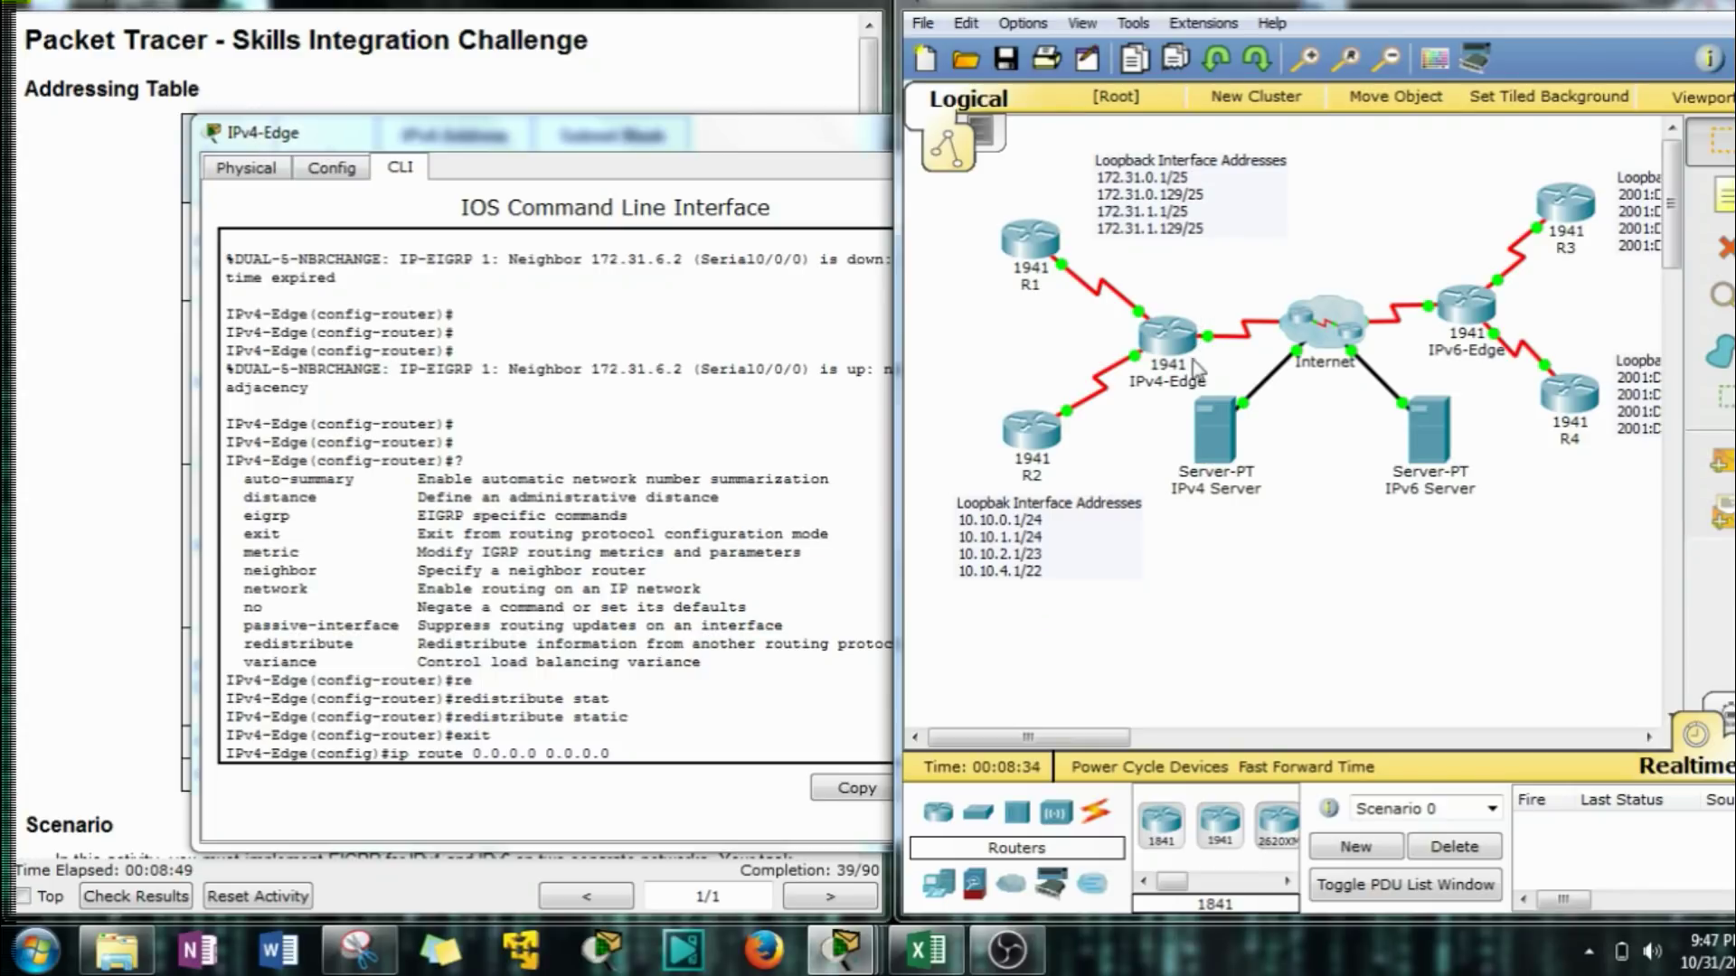
left_click(816, 145)
left_click_drag(817, 144, 1392, 89)
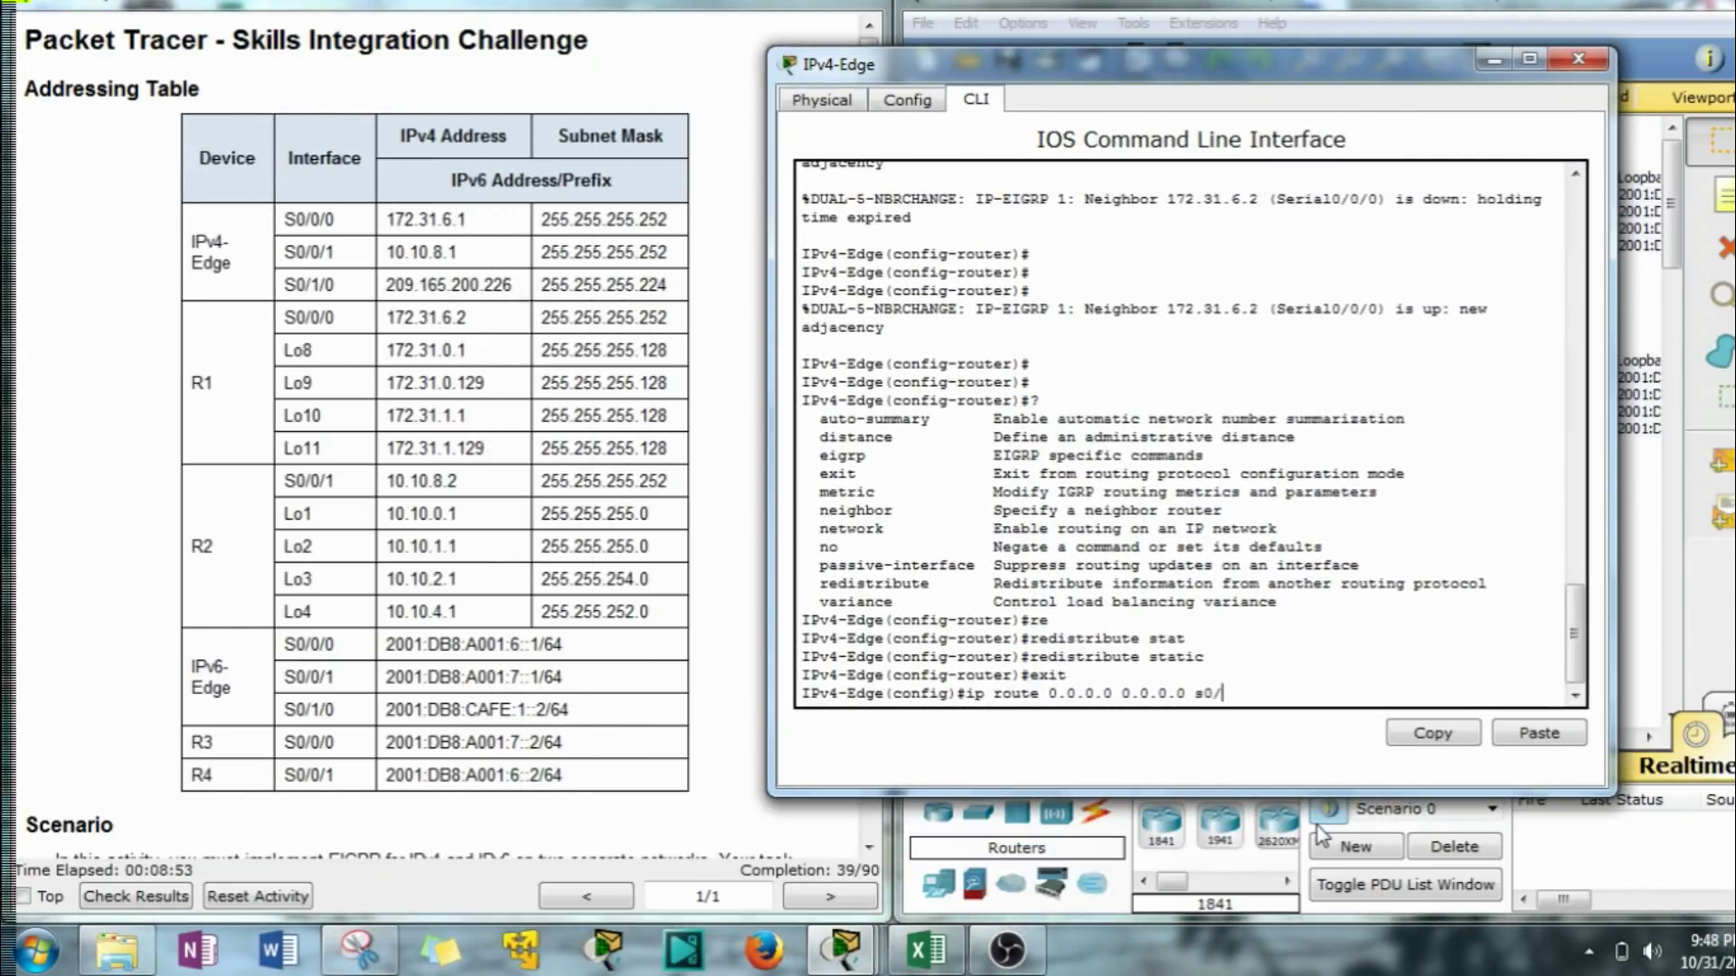
key("Return")
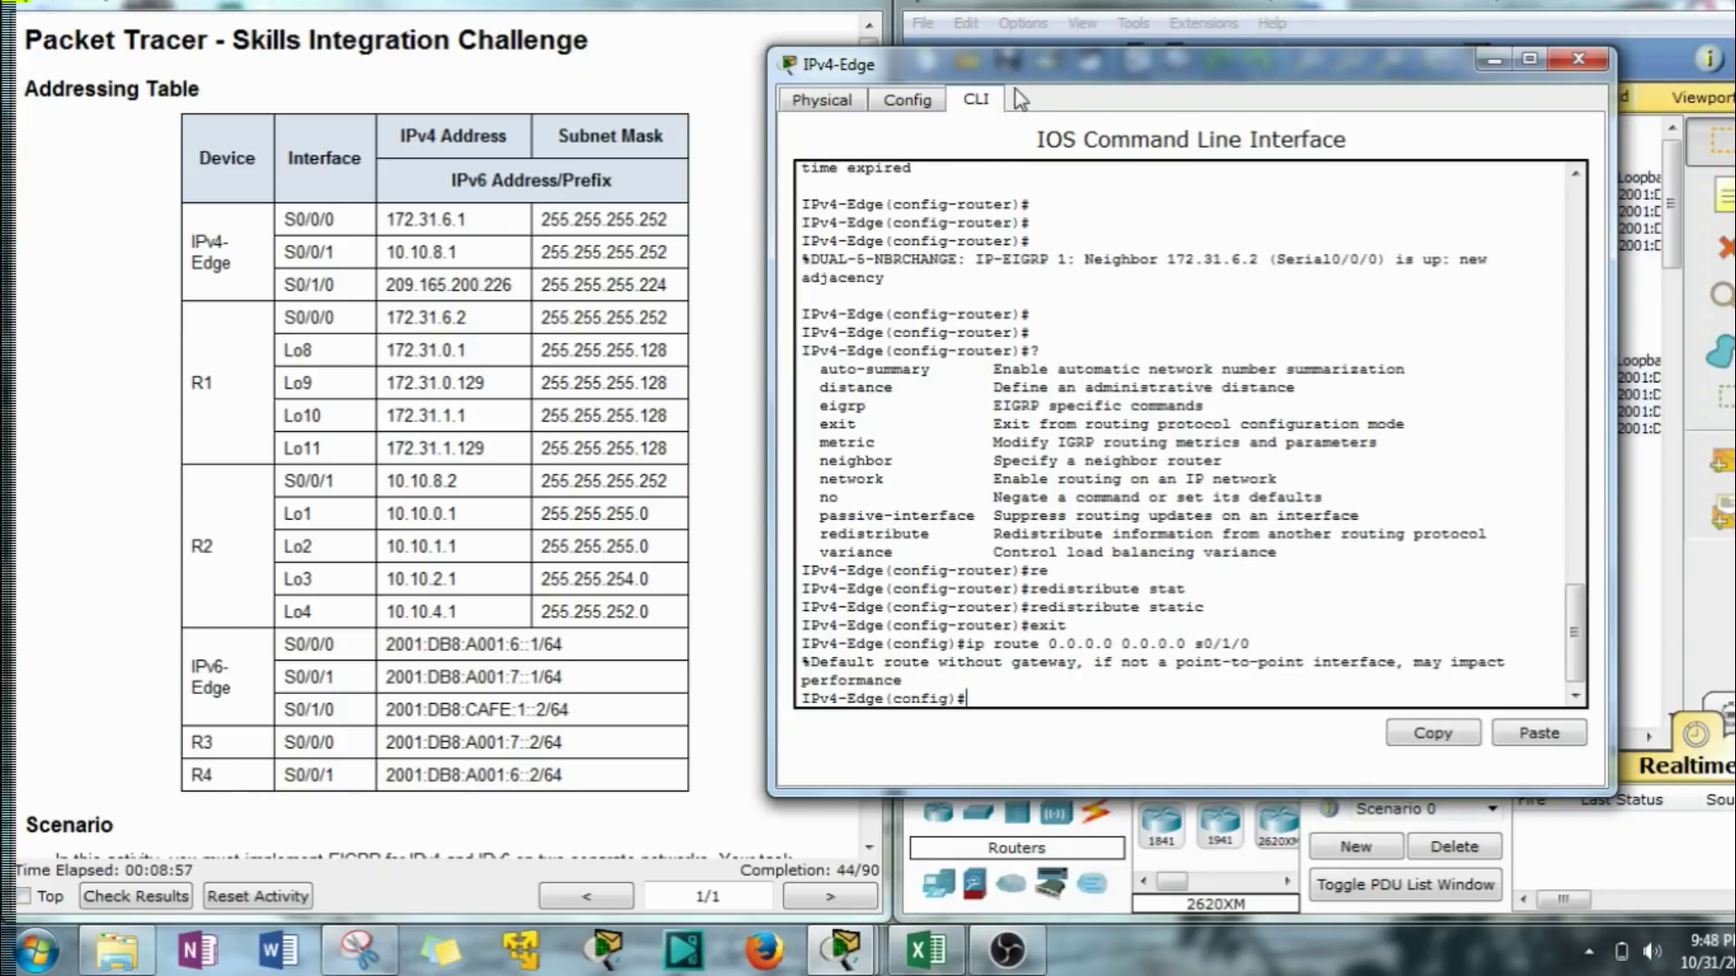
left_click_drag(1017, 67, 1132, 49)
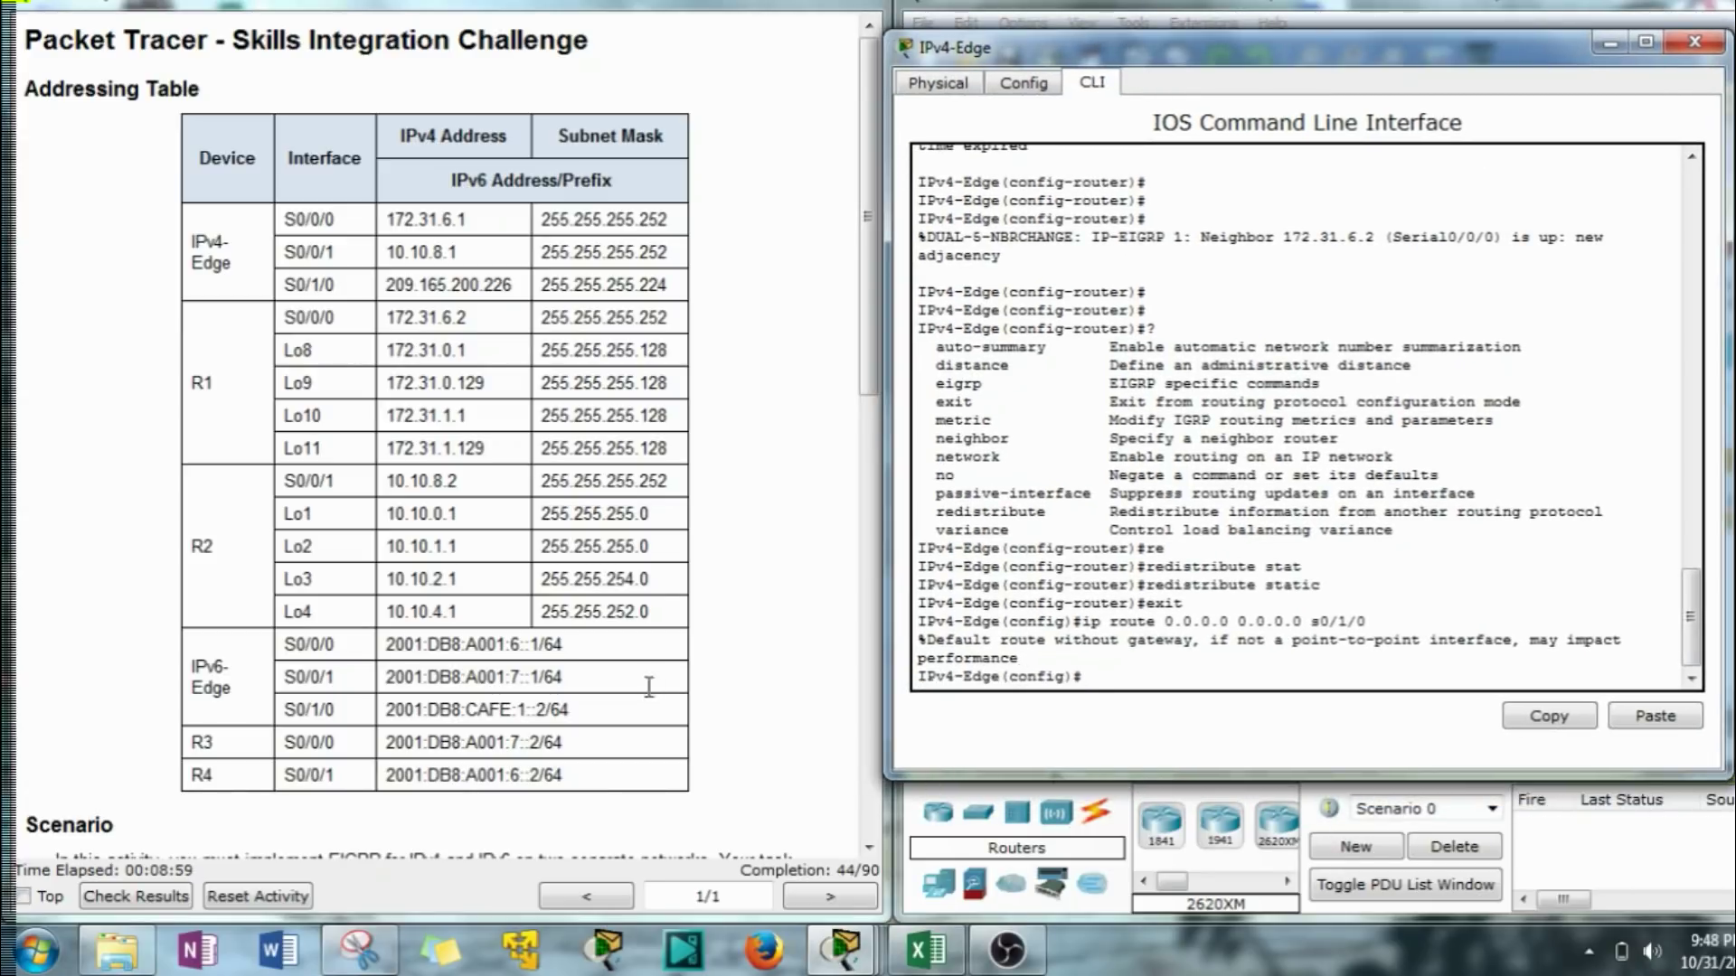
scroll(651, 692, "down", 9)
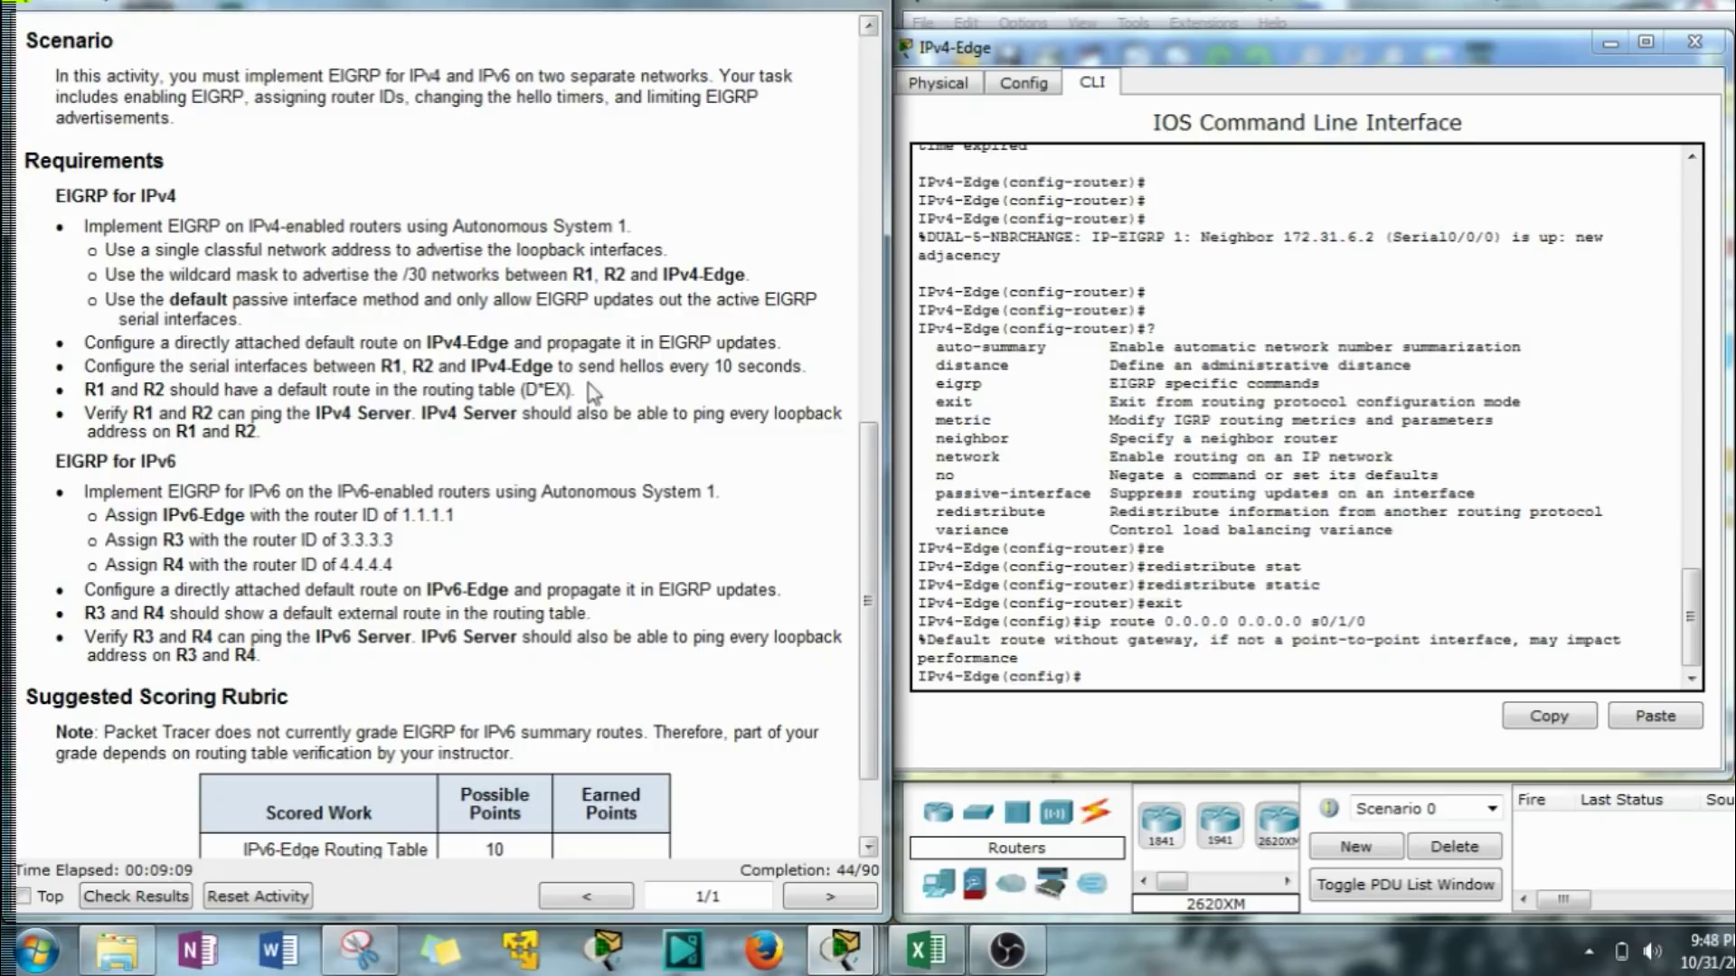
Apply ip hello-interval eigrp 1 10 to IPv4-Edge's Serial0/0/0 and Serial0/0/1.
left_click(1115, 707)
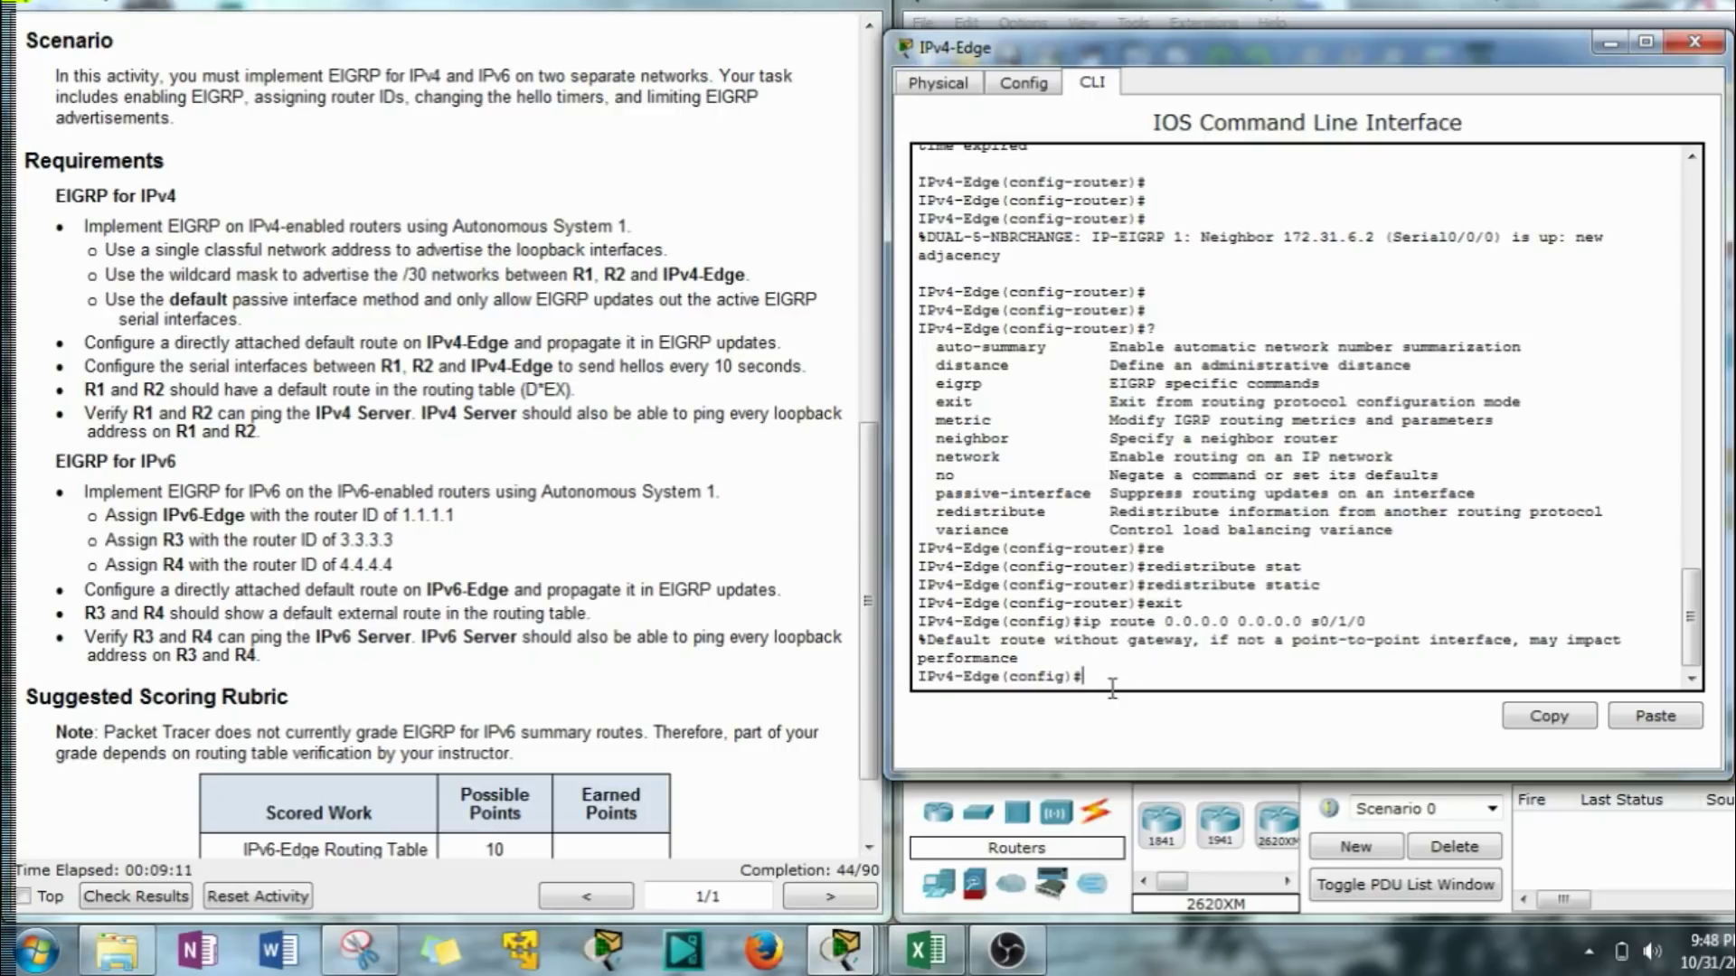
type("int s0/0/0")
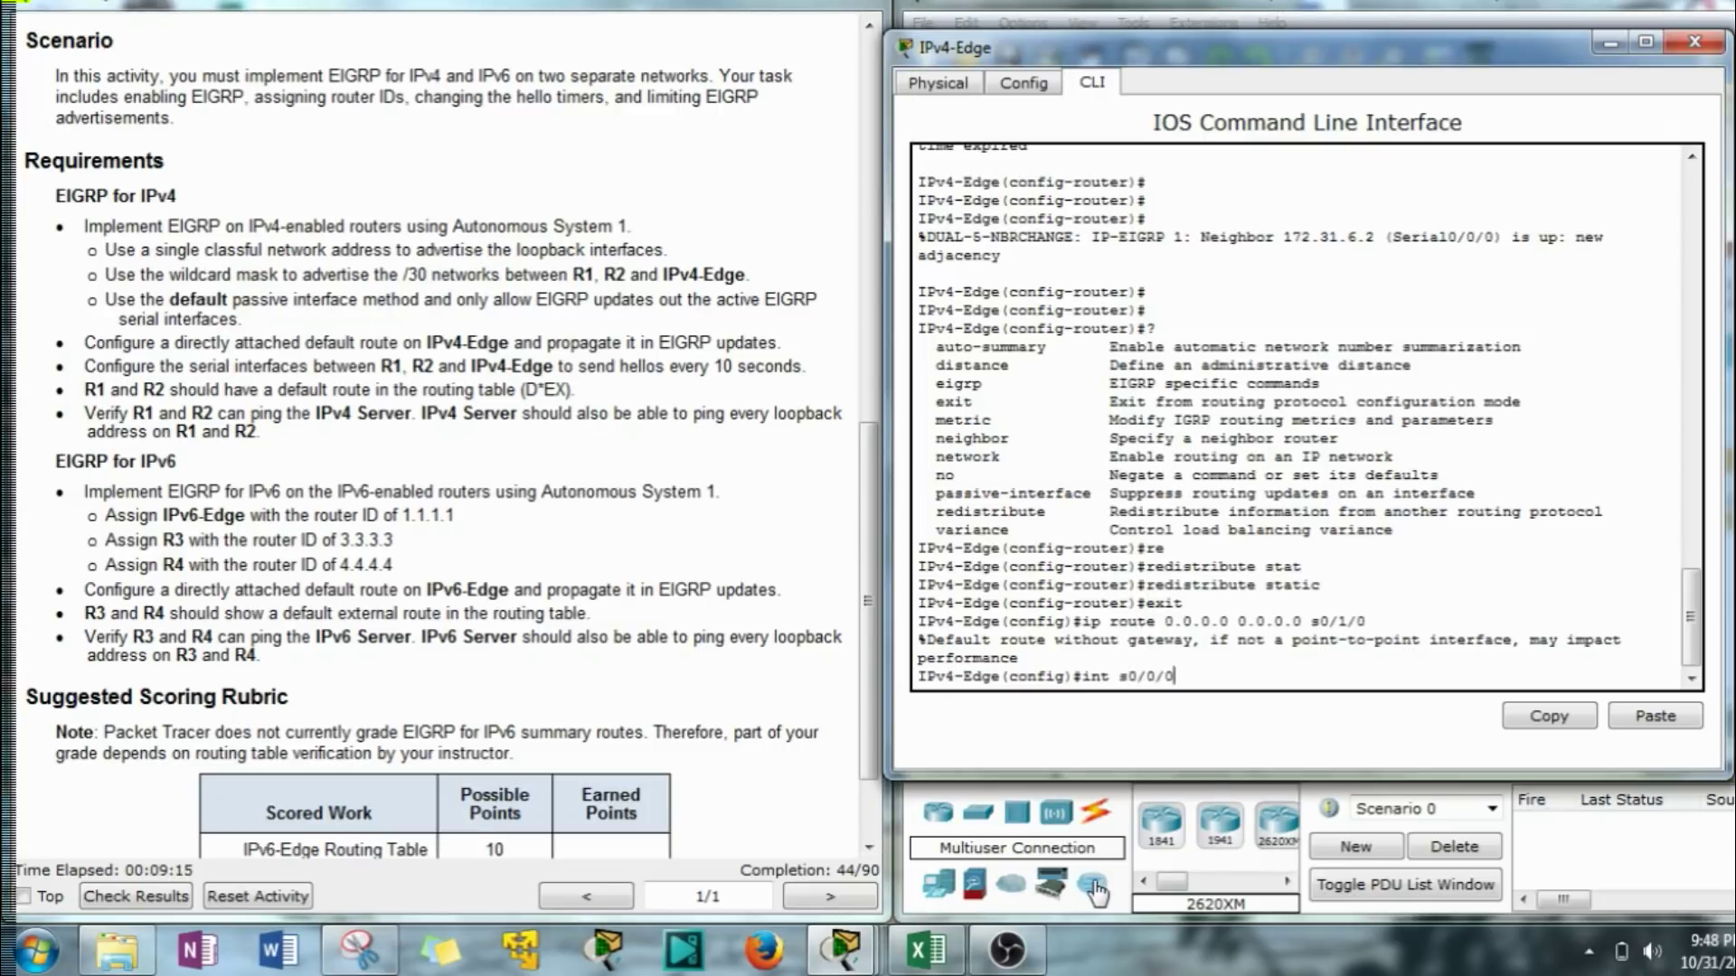
key("Return")
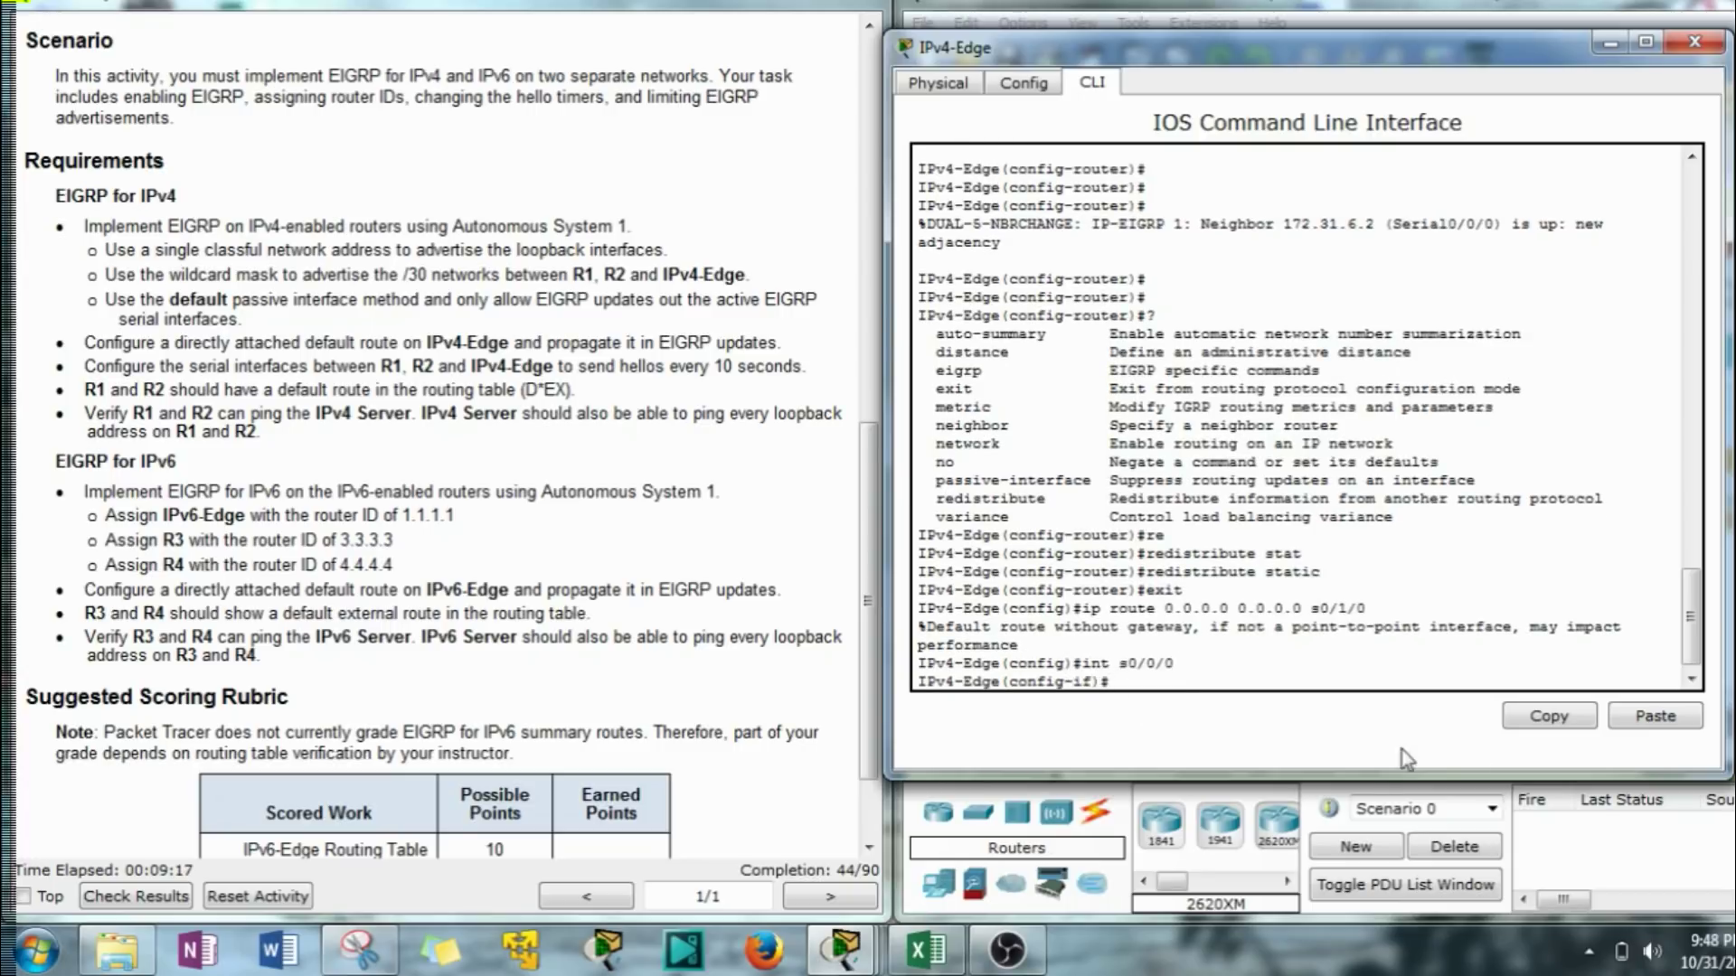
left_click(1662, 720)
key("Return")
key("Up")
key("Up")
key("BackSpace")
type("1")
key("Return")
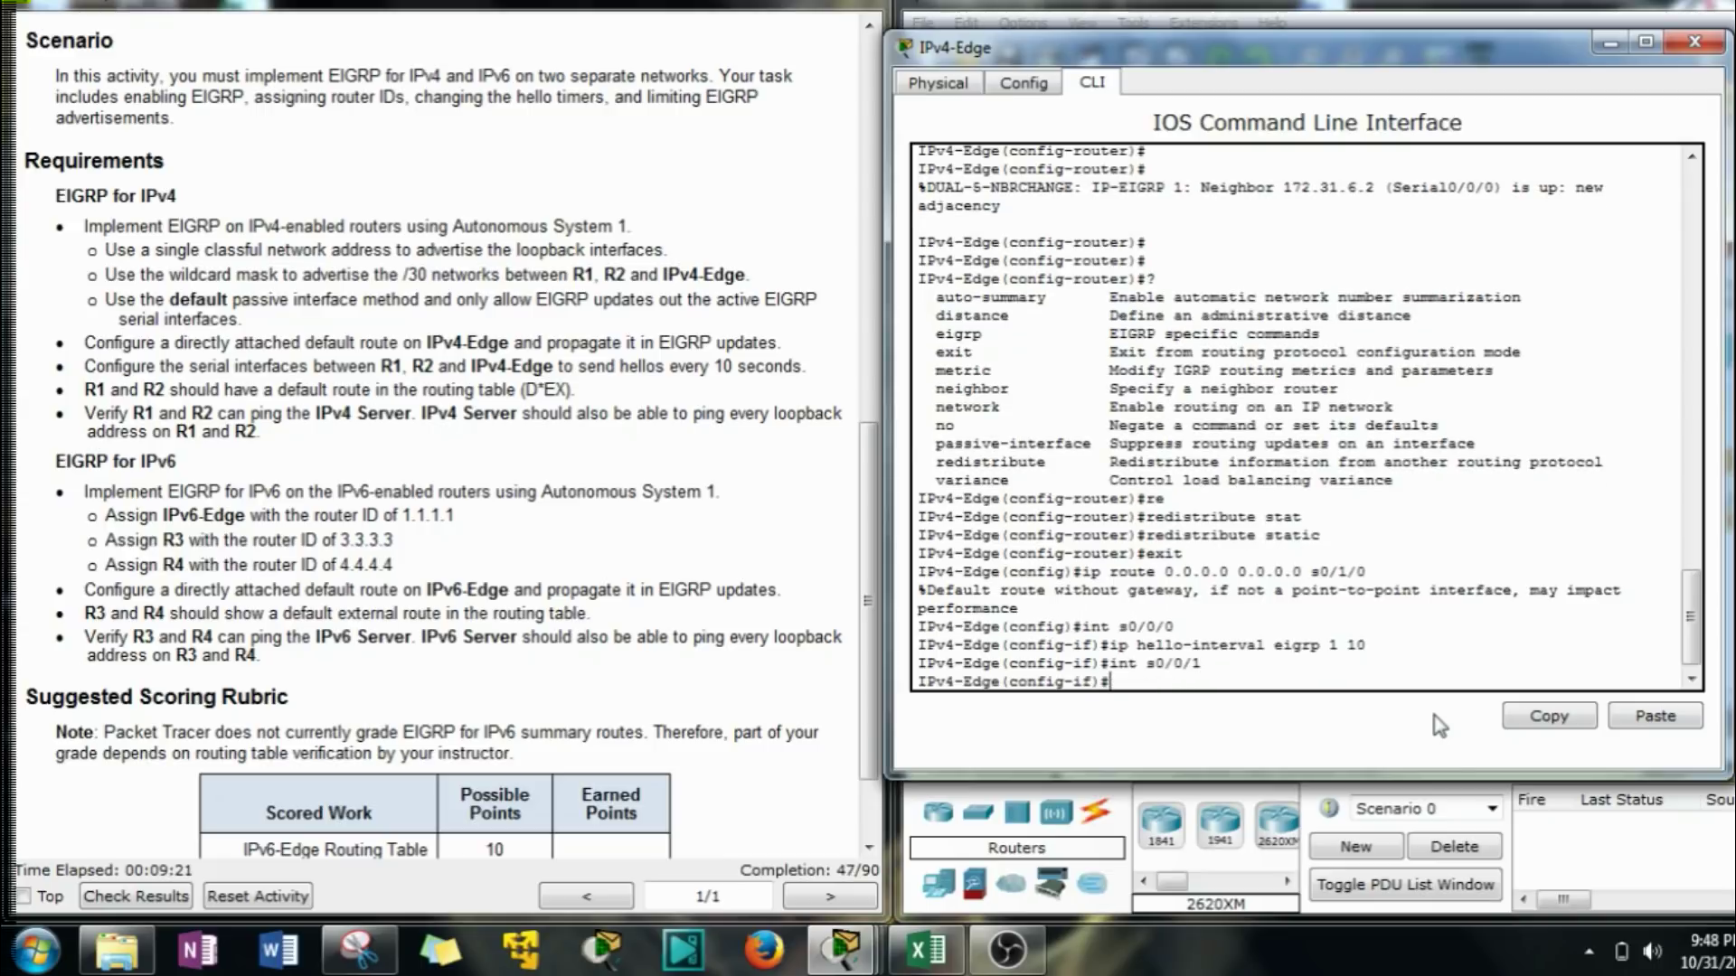
key("Up")
key("Up")
key("Return")
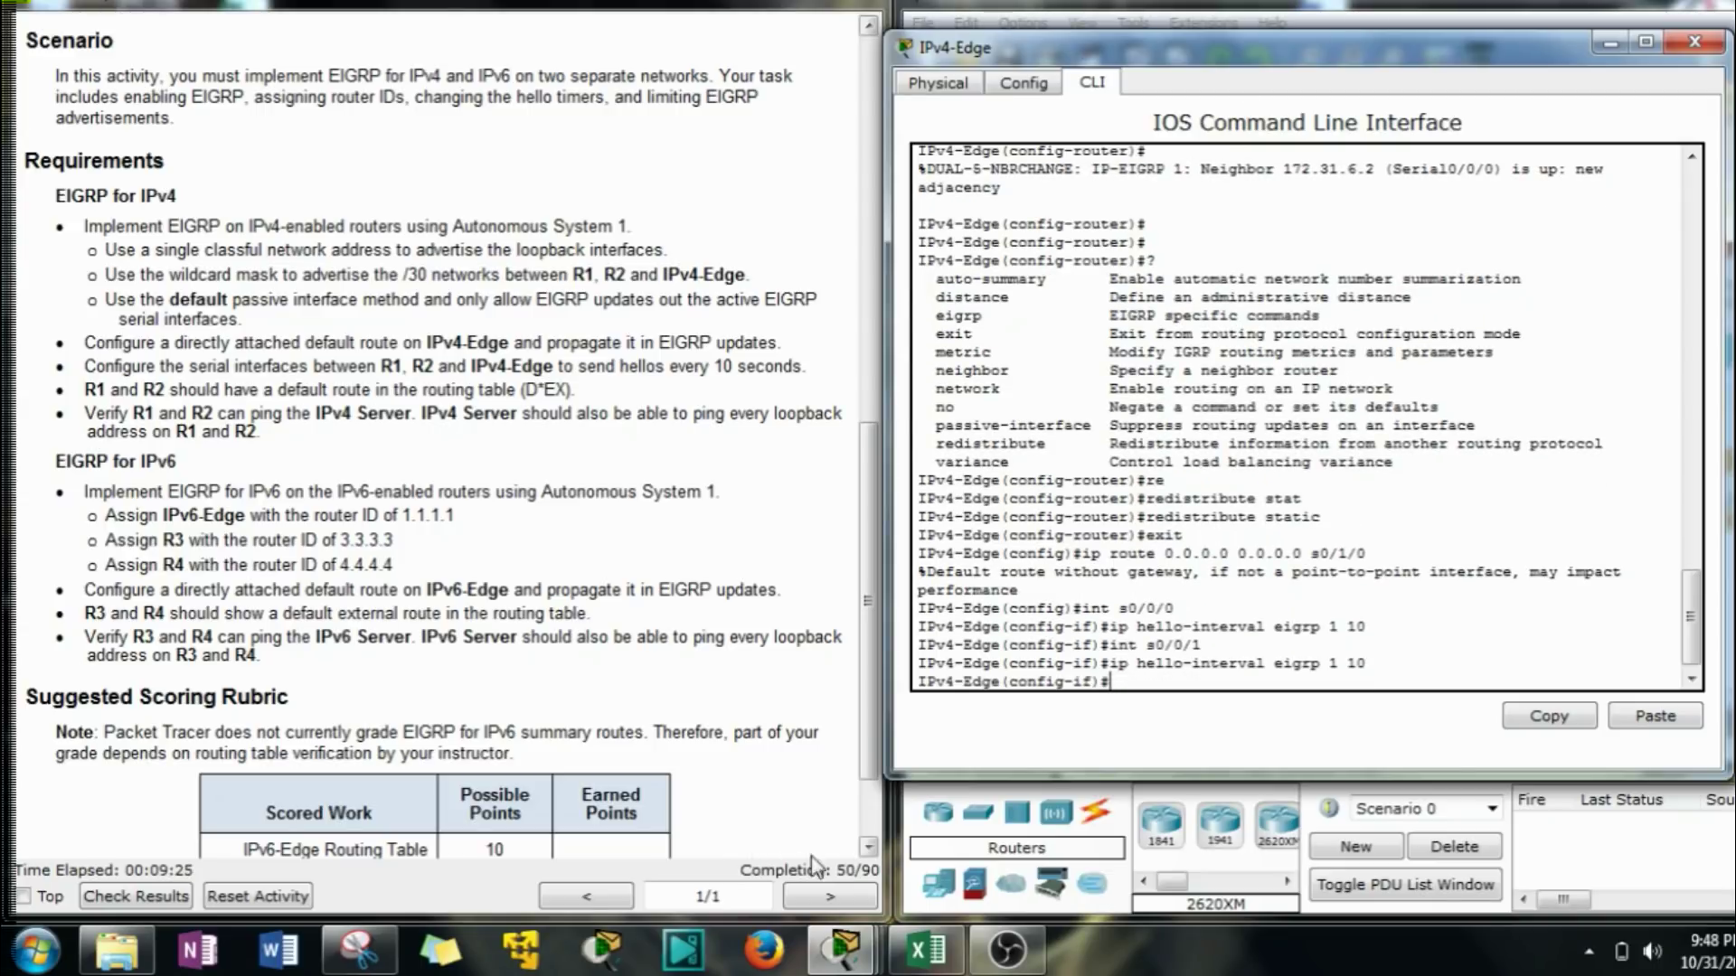
Hide IPv4-Edge, open IPv6-Edge's command line and enter global configuration mode.
left_click(1617, 43)
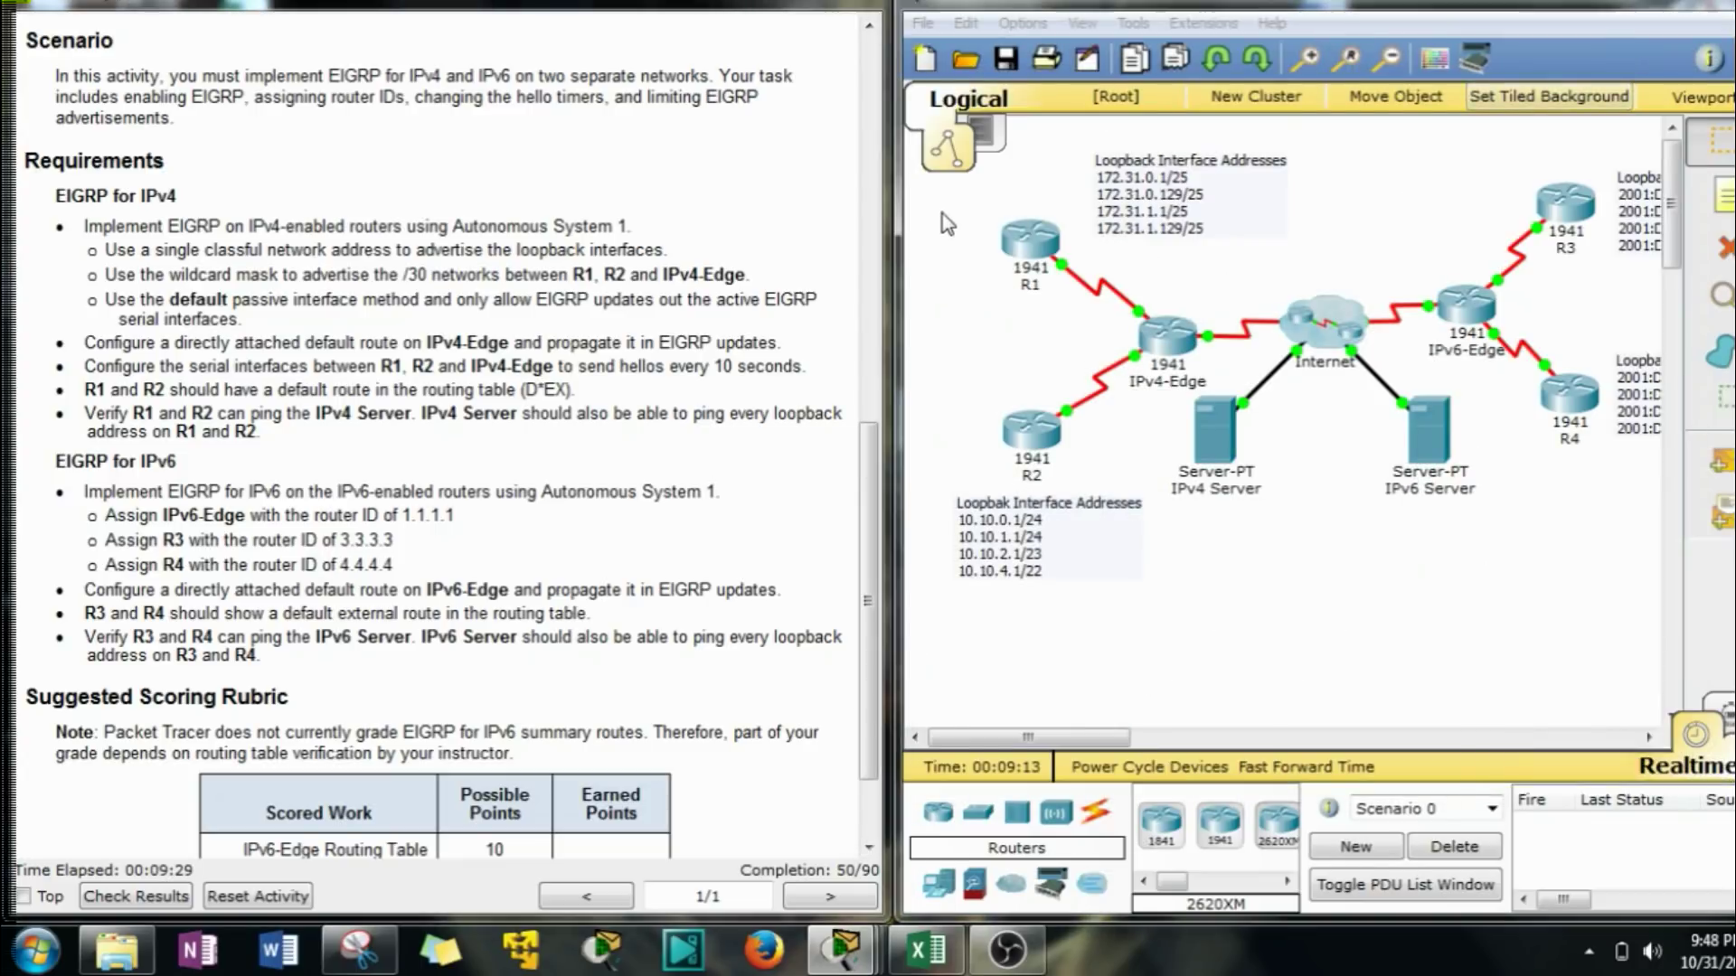
left_click_drag(1096, 736, 1127, 739)
left_click_drag(1302, 136, 1404, 355)
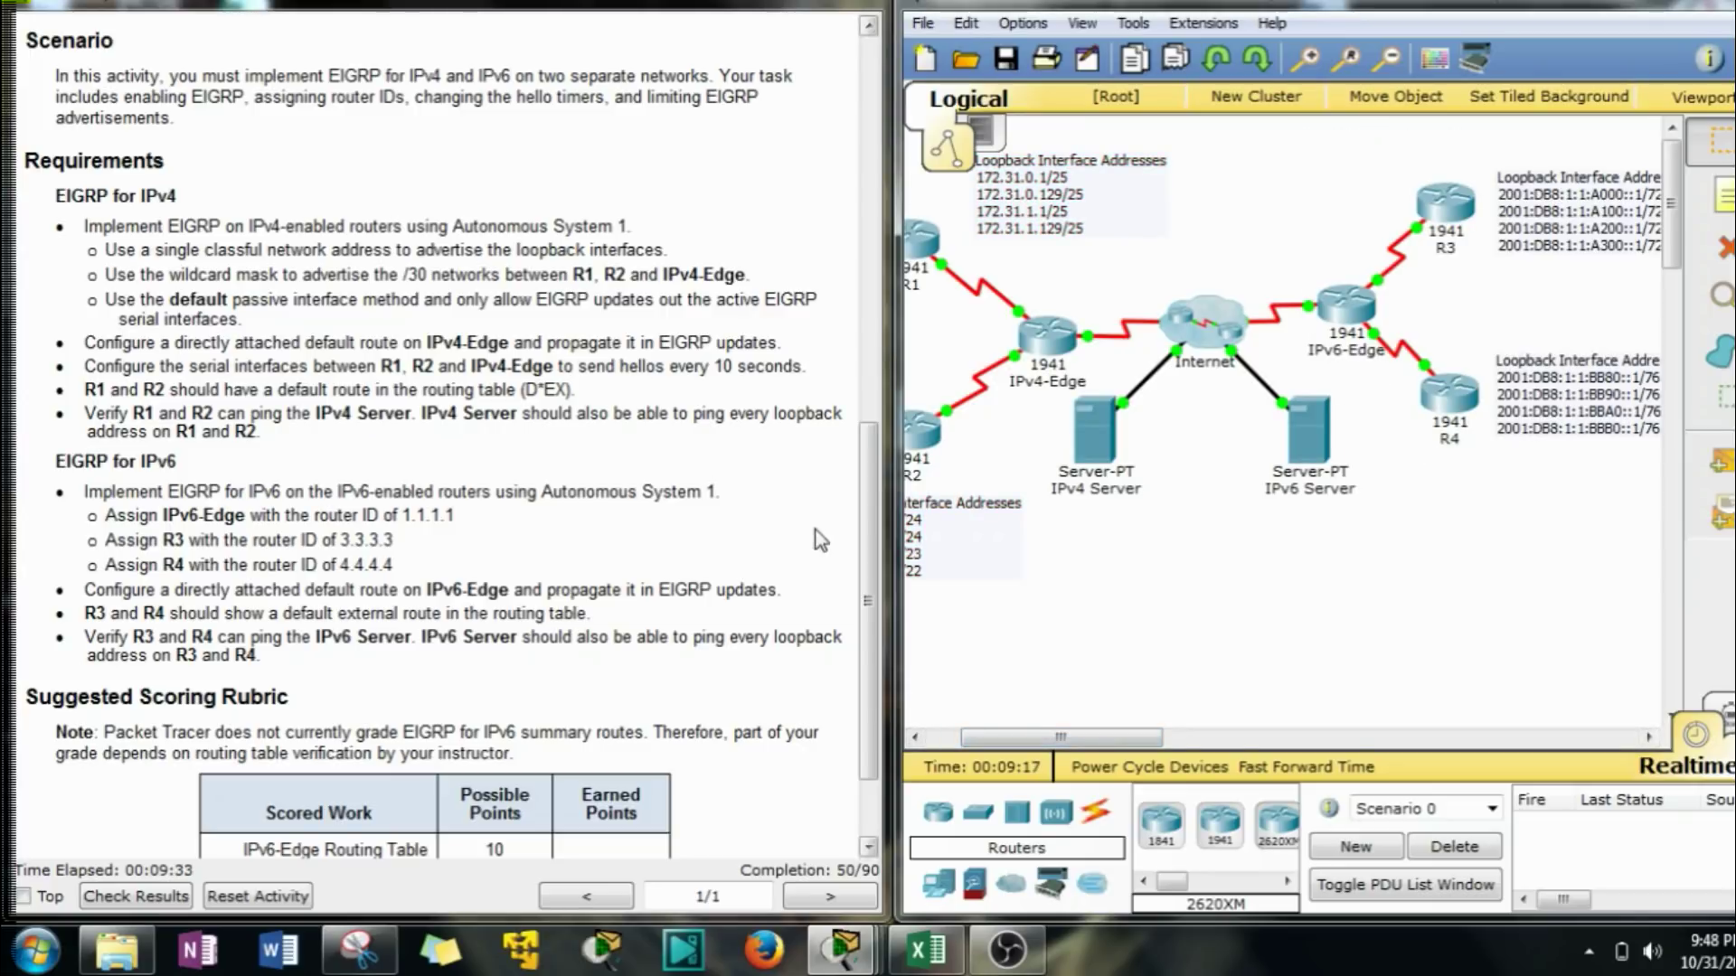
scroll(880, 496, "down", 1)
left_click_drag(880, 496, 871, 548)
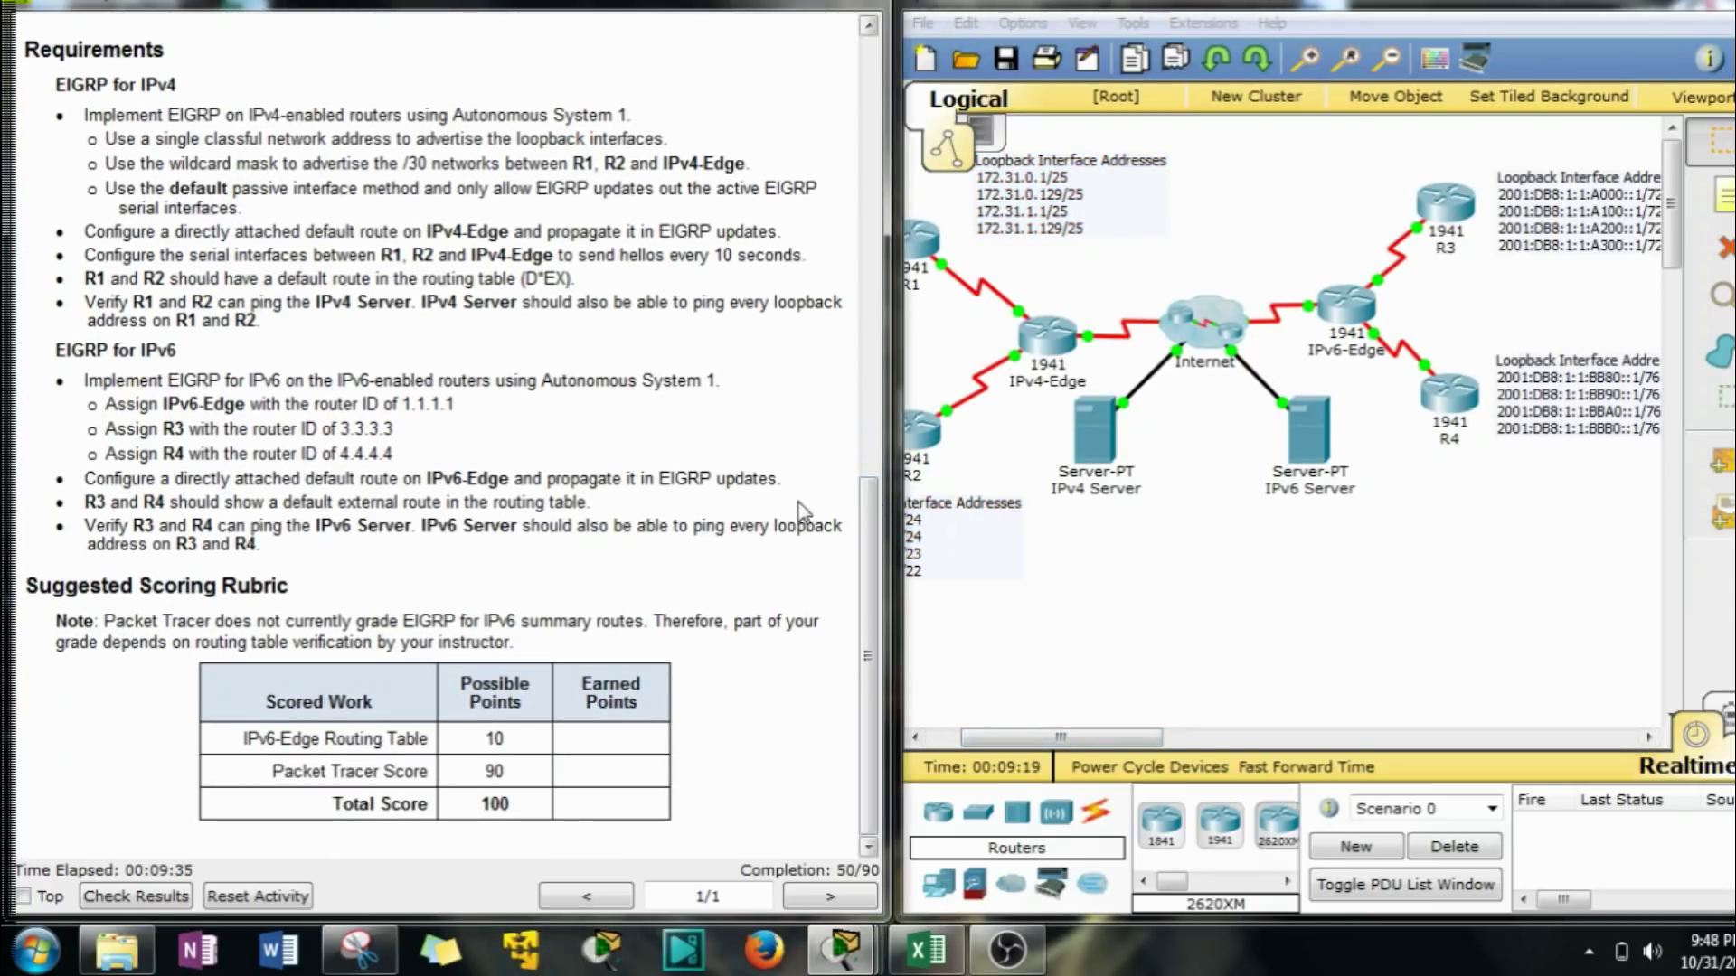
left_click(1343, 308)
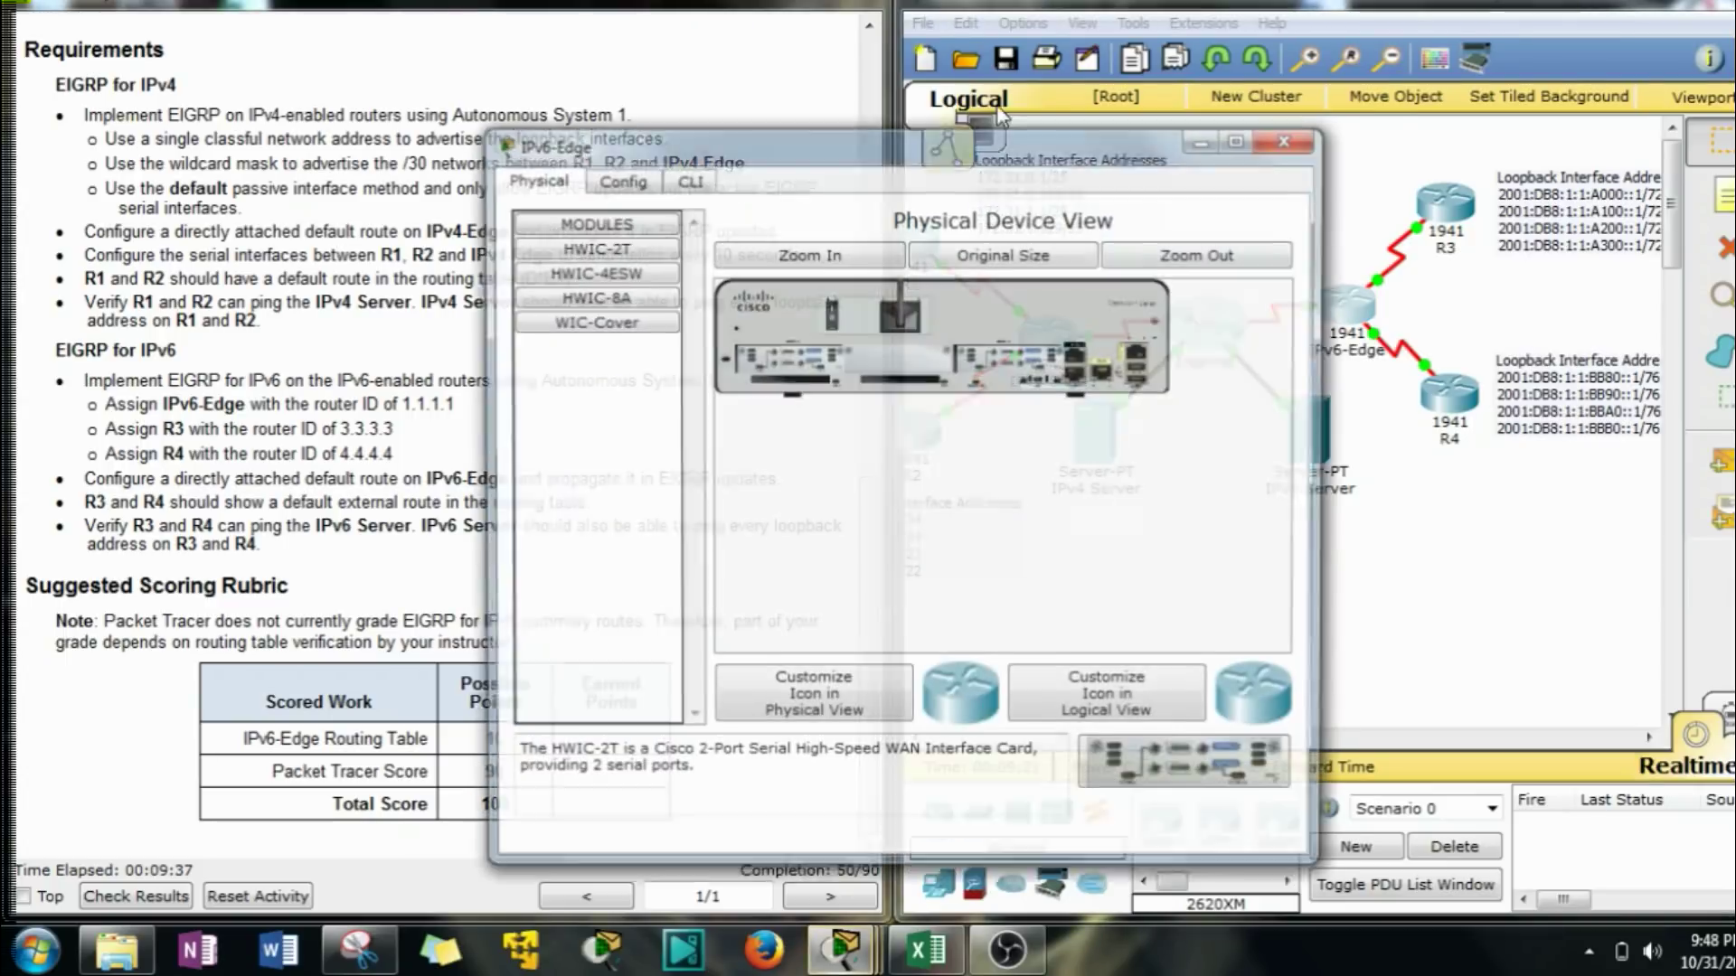
left_click_drag(816, 144, 1090, 48)
left_click(1126, 80)
key("Return")
key("Return")
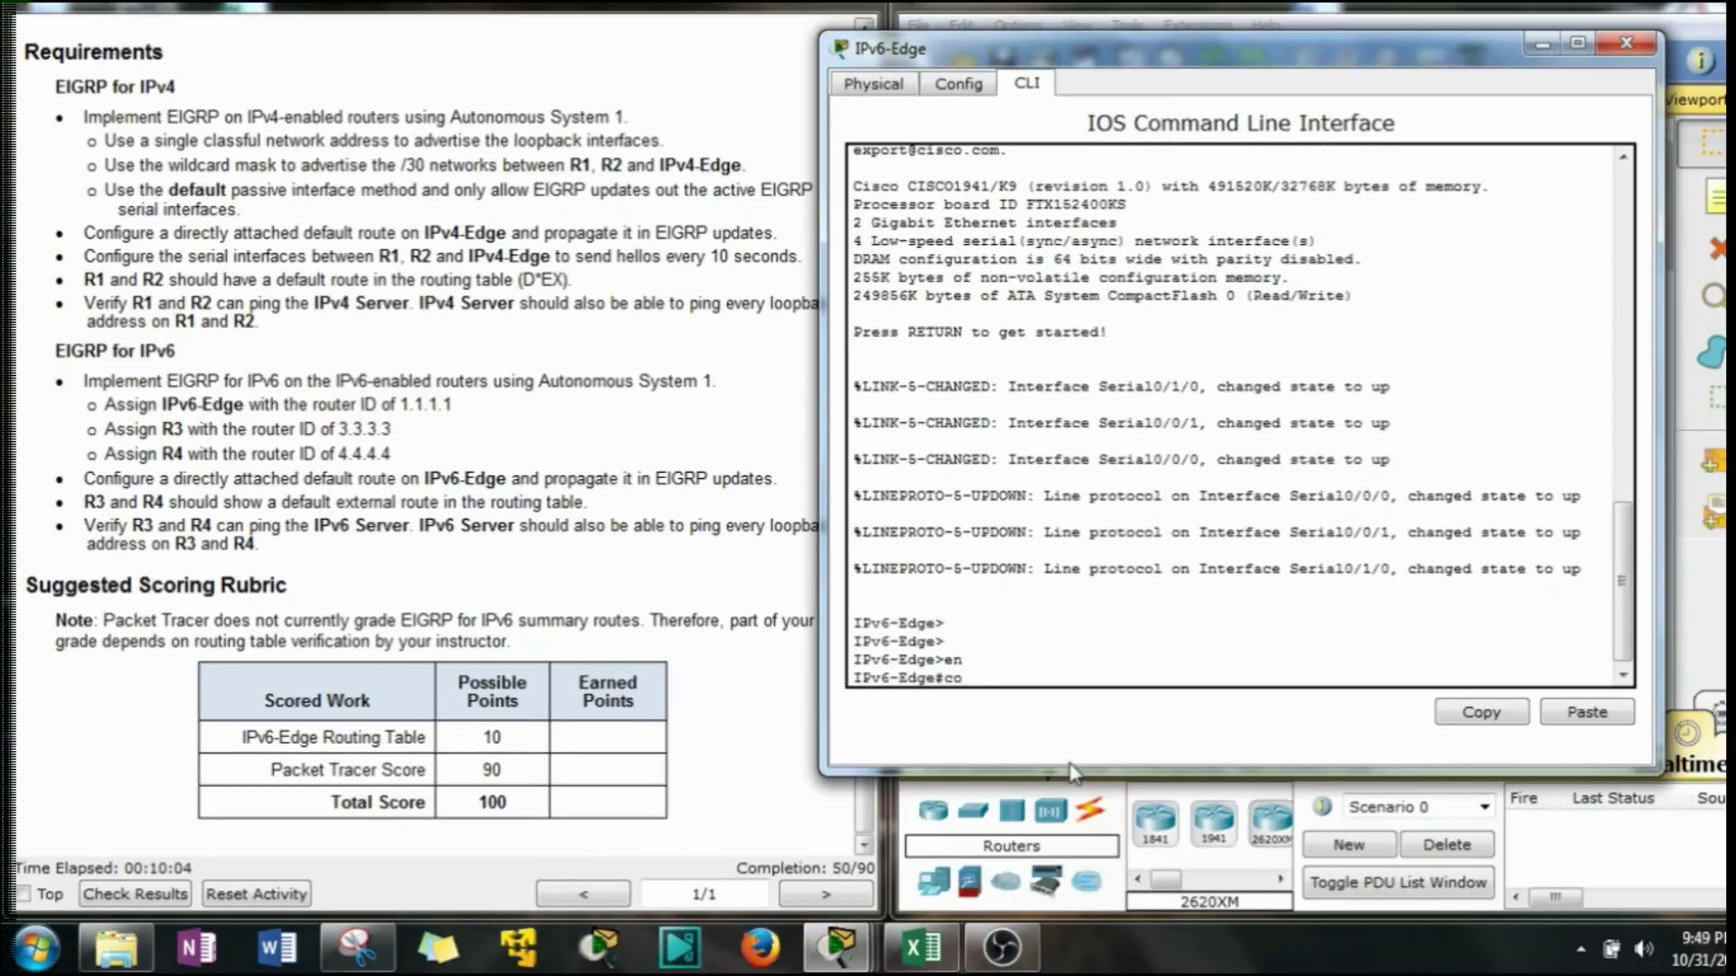
type("nf t")
key("Return")
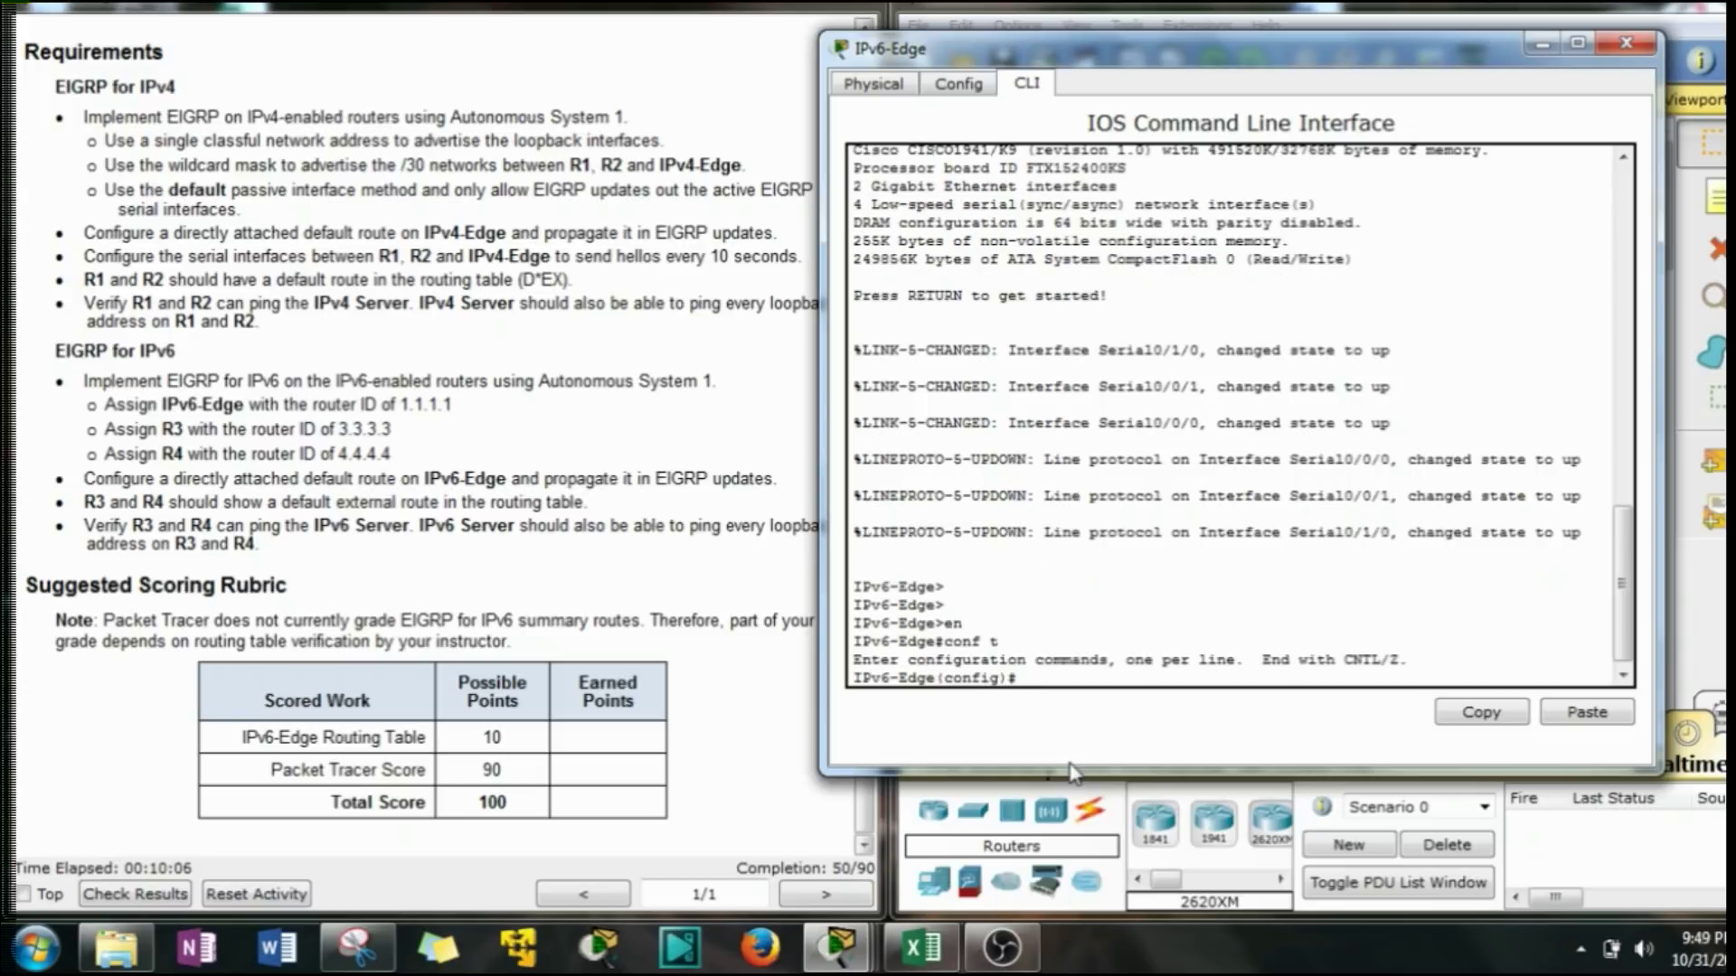
Enable ipv6 unicast-routing on IPv6-Edge and begin the ipv6 router eigrp command.
type("router")
key("BackSpace")
key("BackSpace")
key("BackSpace")
key("BackSpace")
key("BackSpace")
key("BackSpace")
type("ipv6")
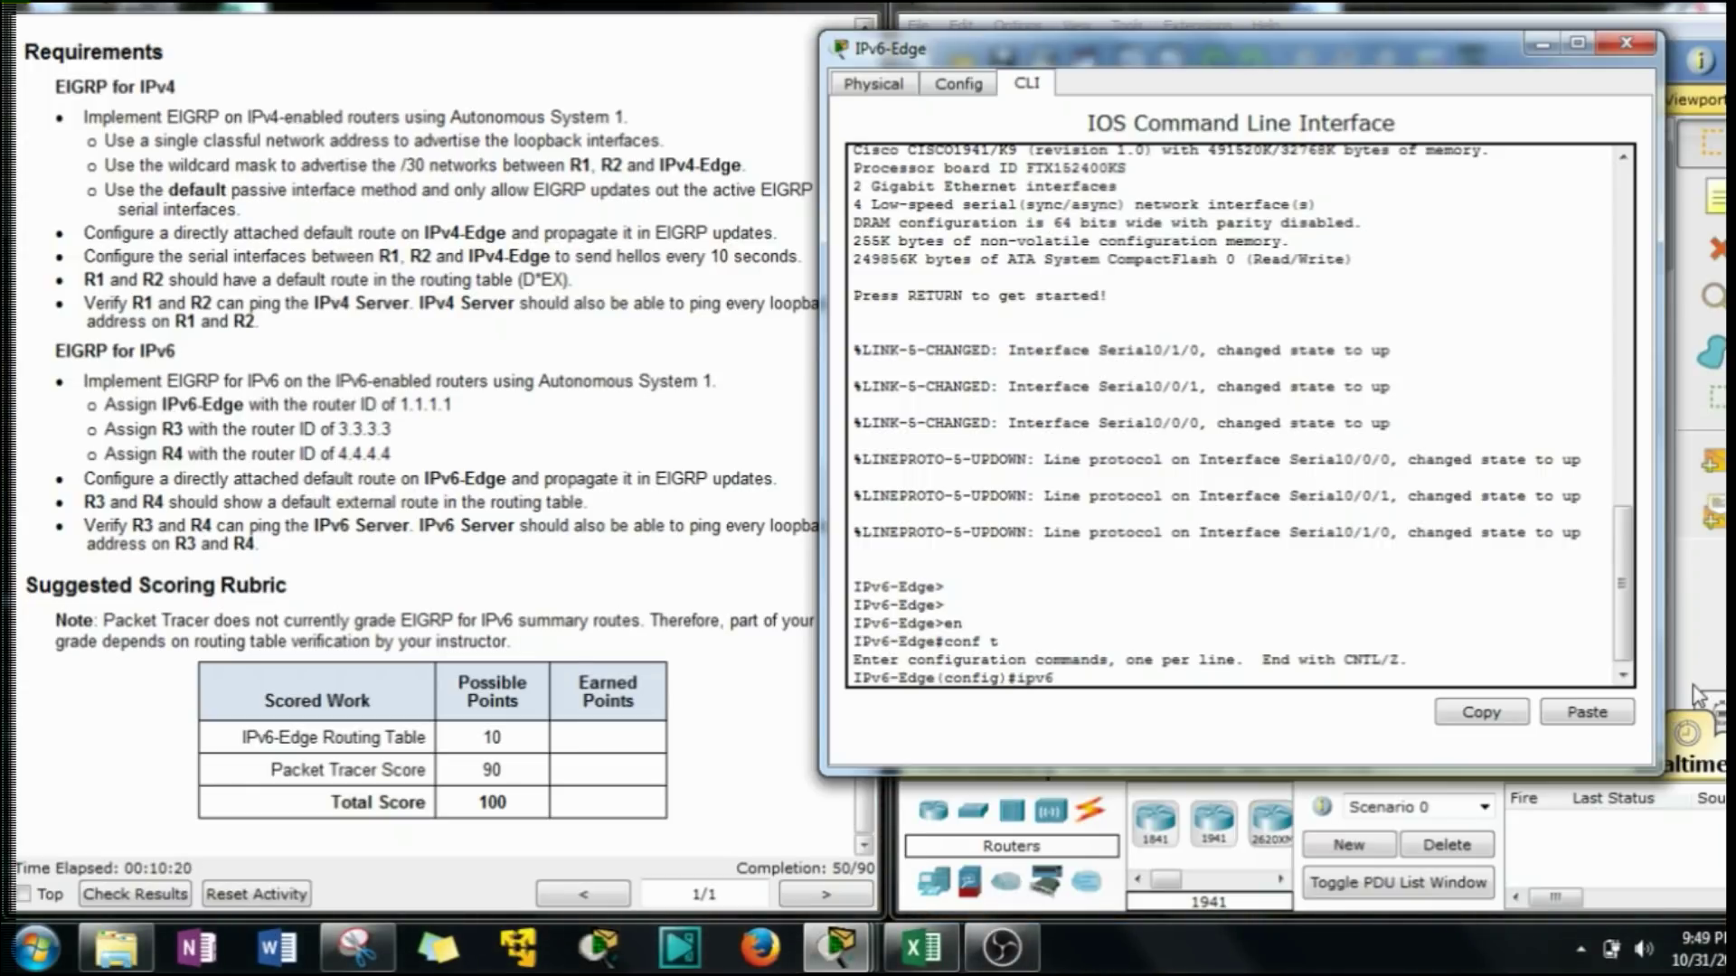
type(" in un")
key("Tab")
key("Return")
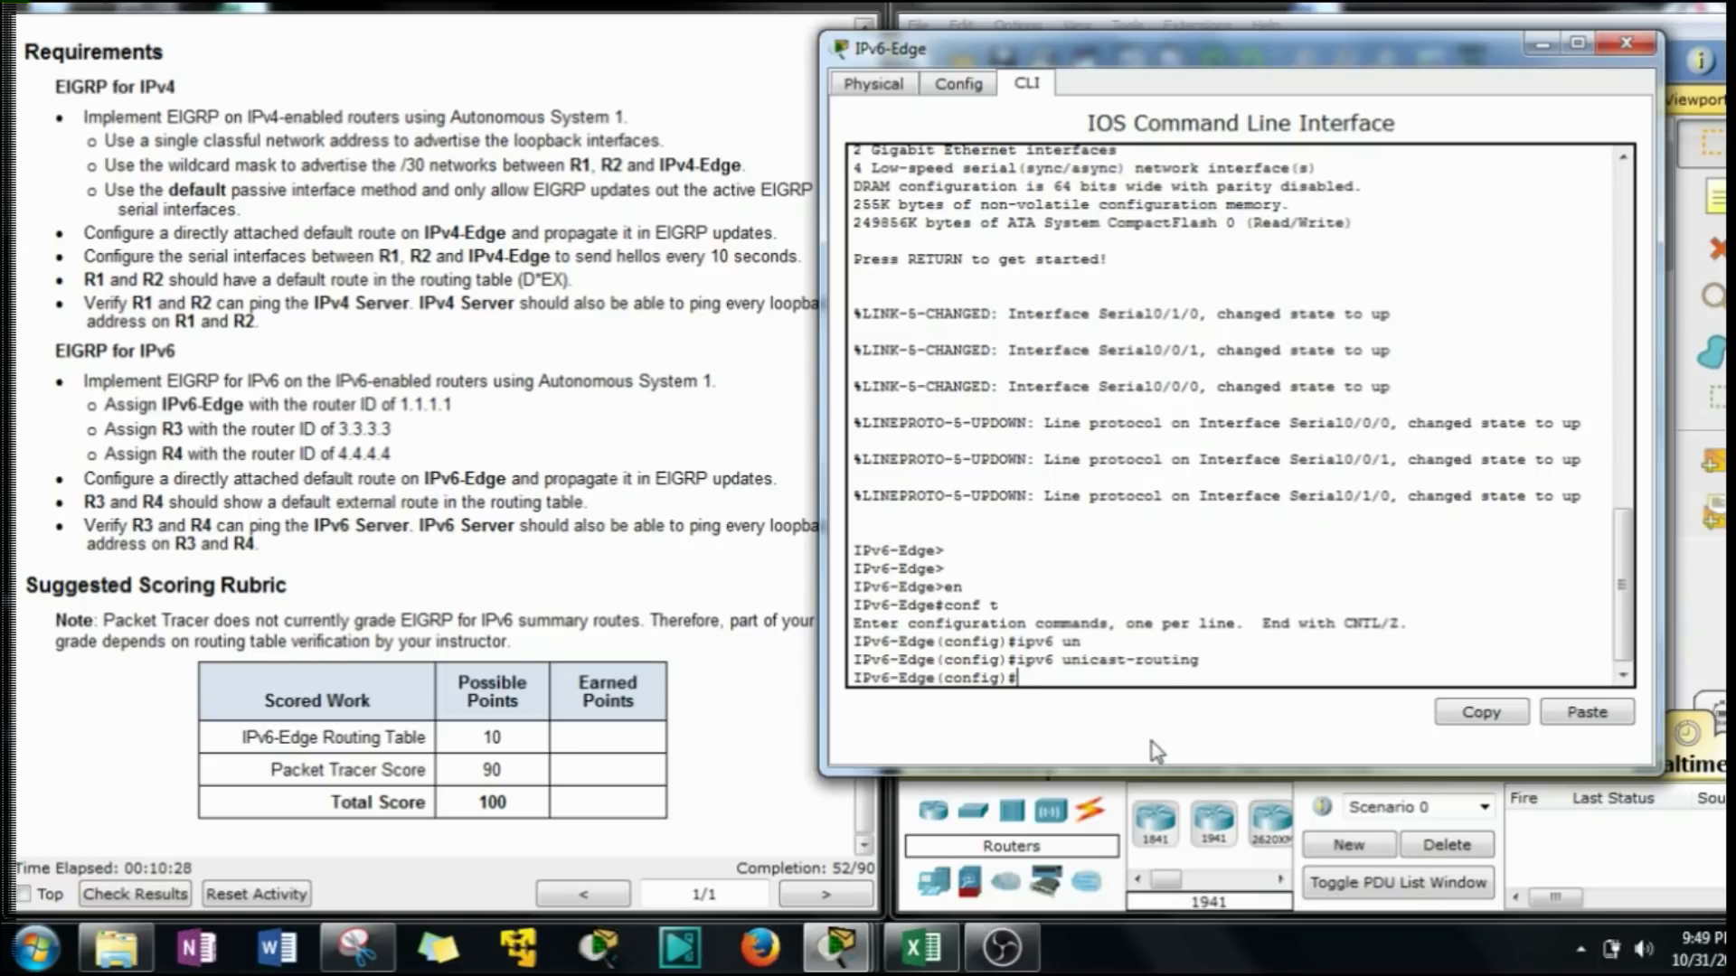
type("ipv6 ei")
key("Tab")
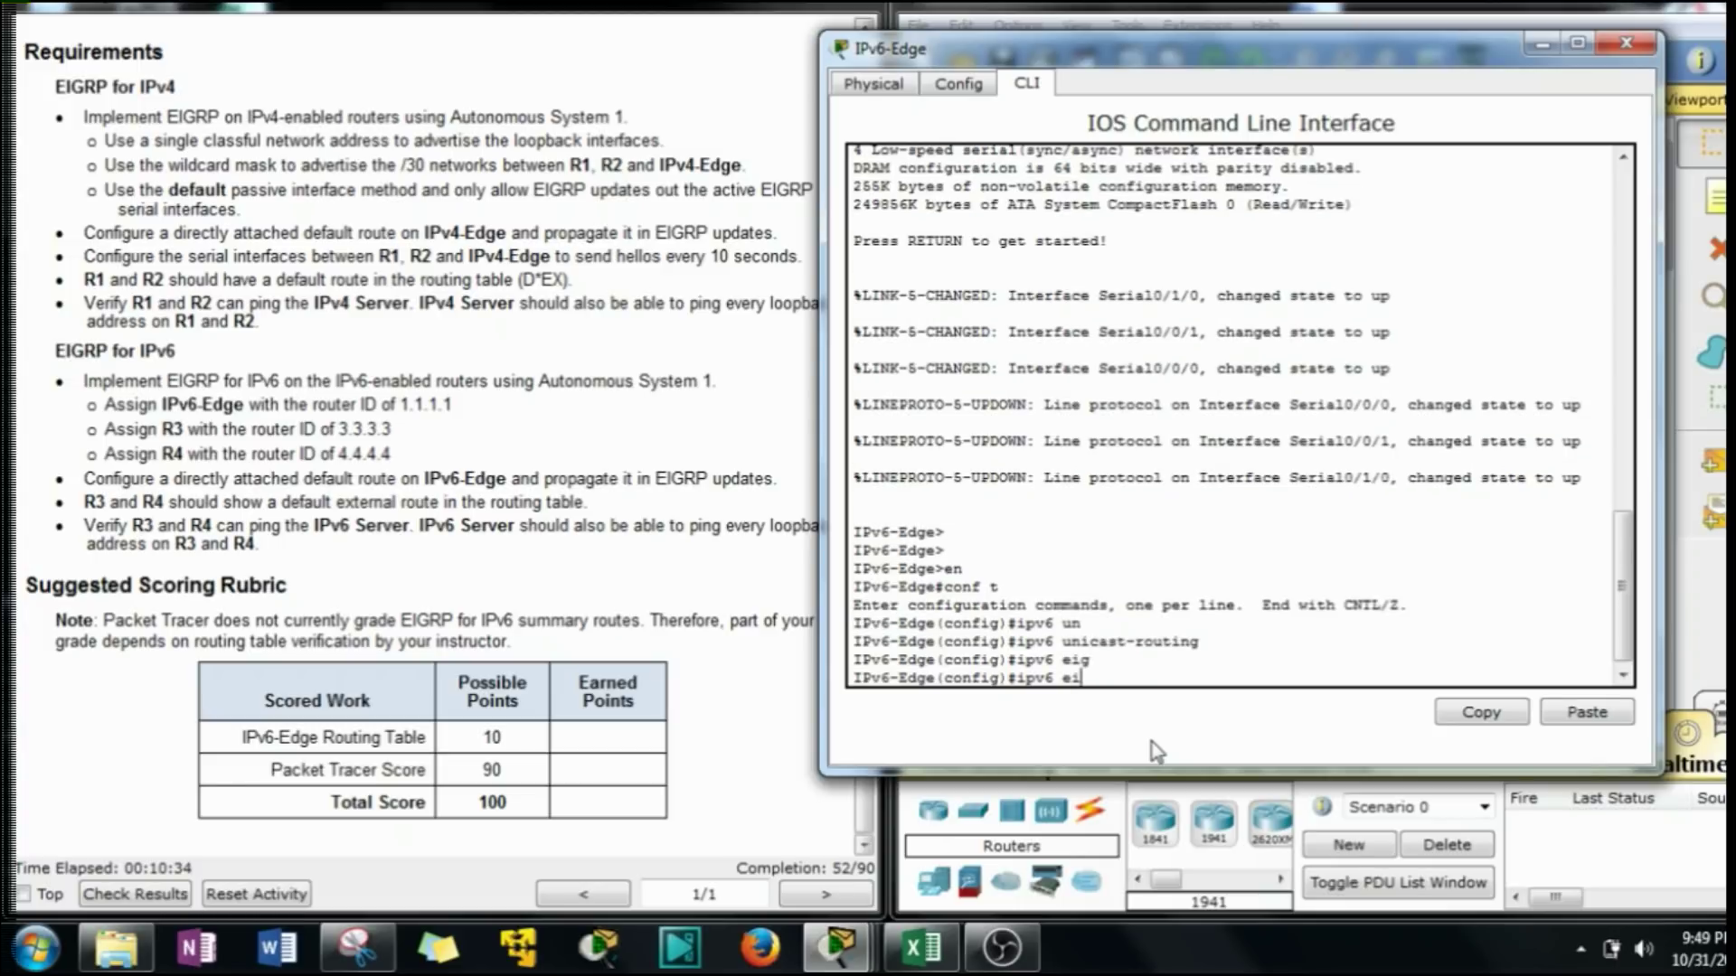
key("BackSpace")
key("BackSpace")
type("router eig")
key("Tab")
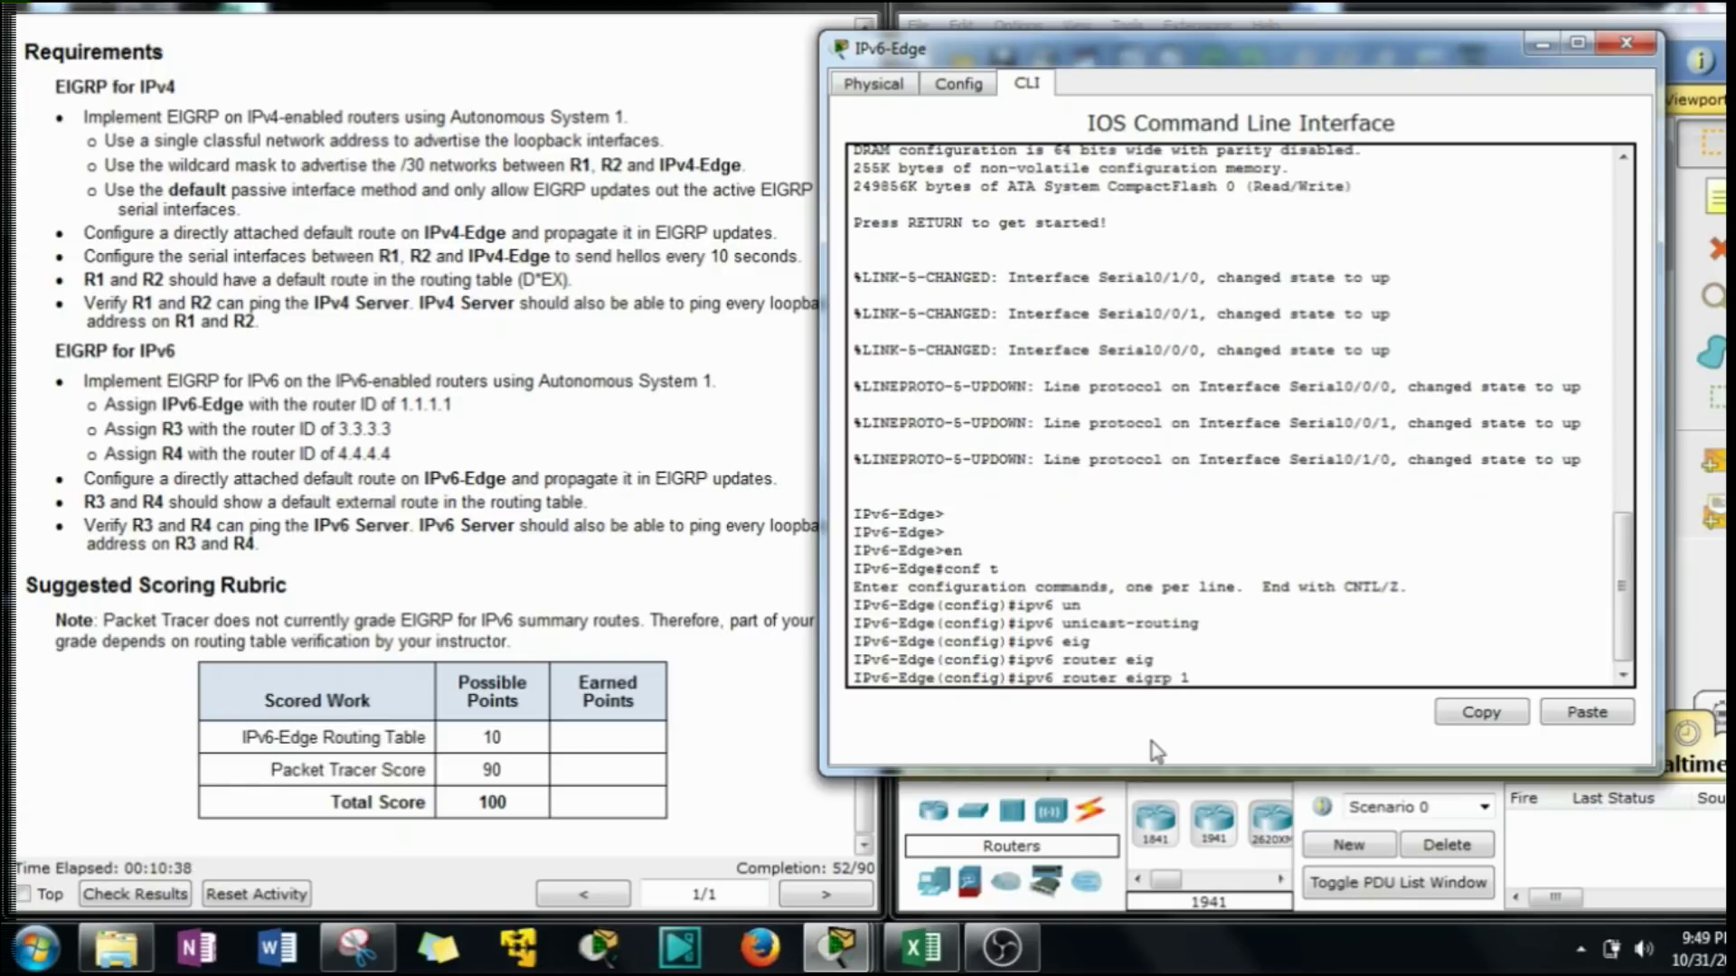
left_click_drag(714, 382, 86, 385)
left_click(1239, 676)
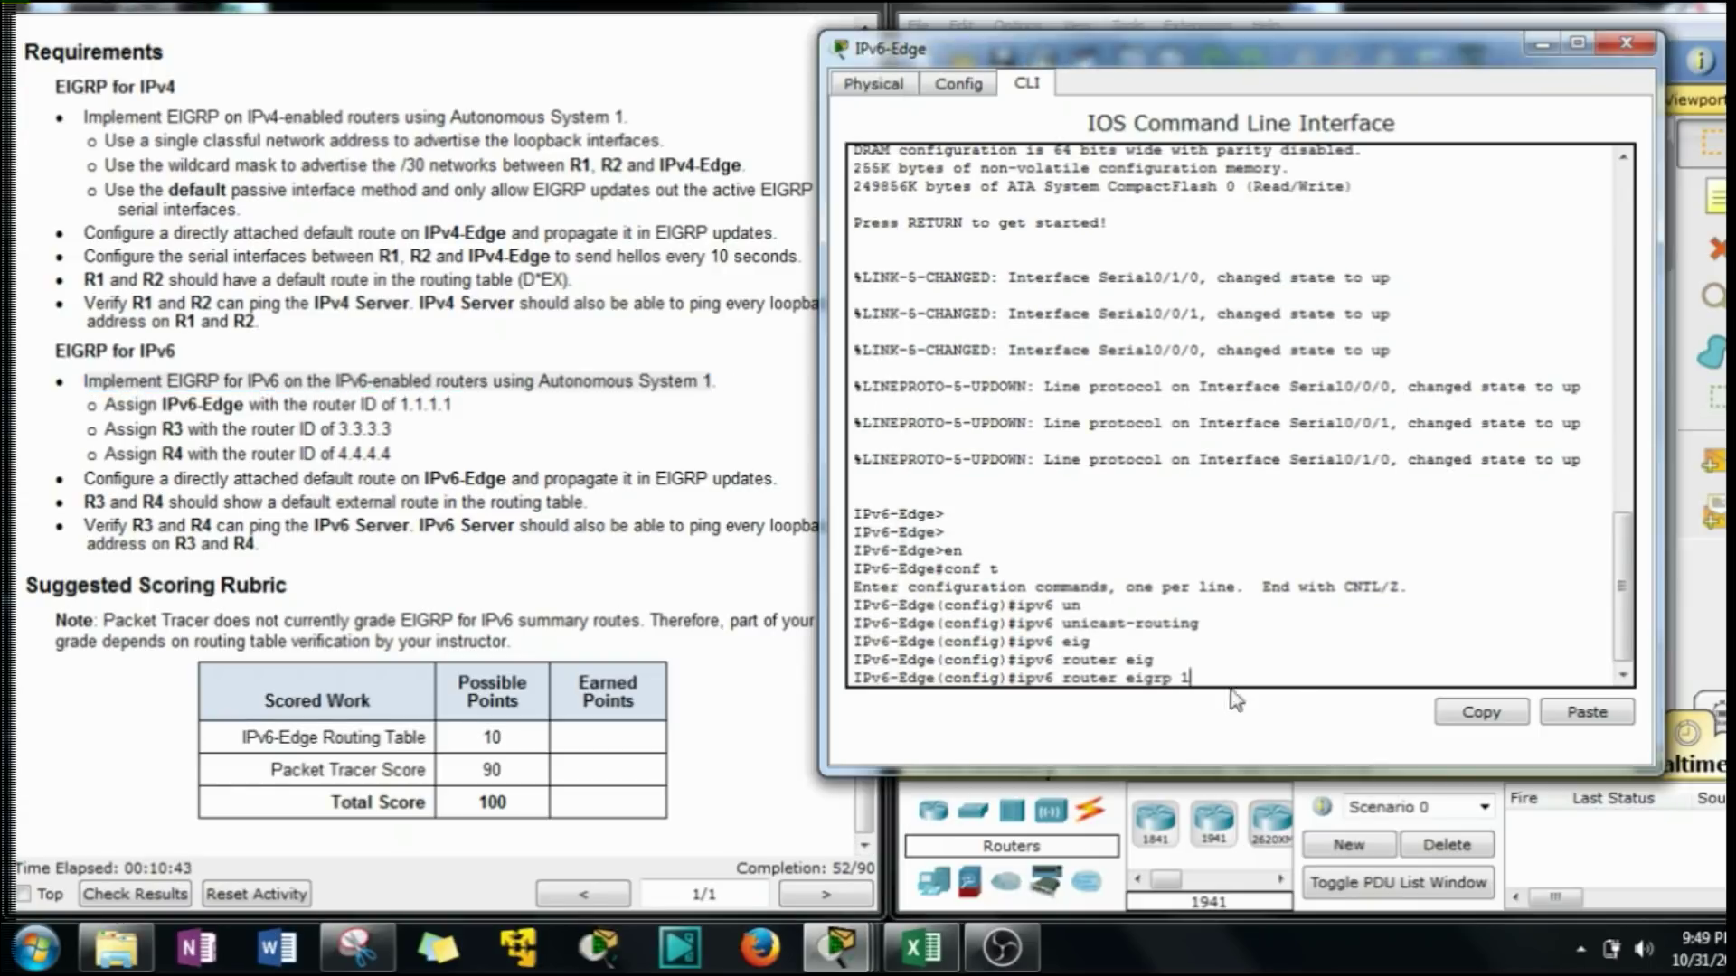
Start ipv6 router eigrp 1, issue no shutdown, and set eigrp router-id 1.1.1.1.
key("Return")
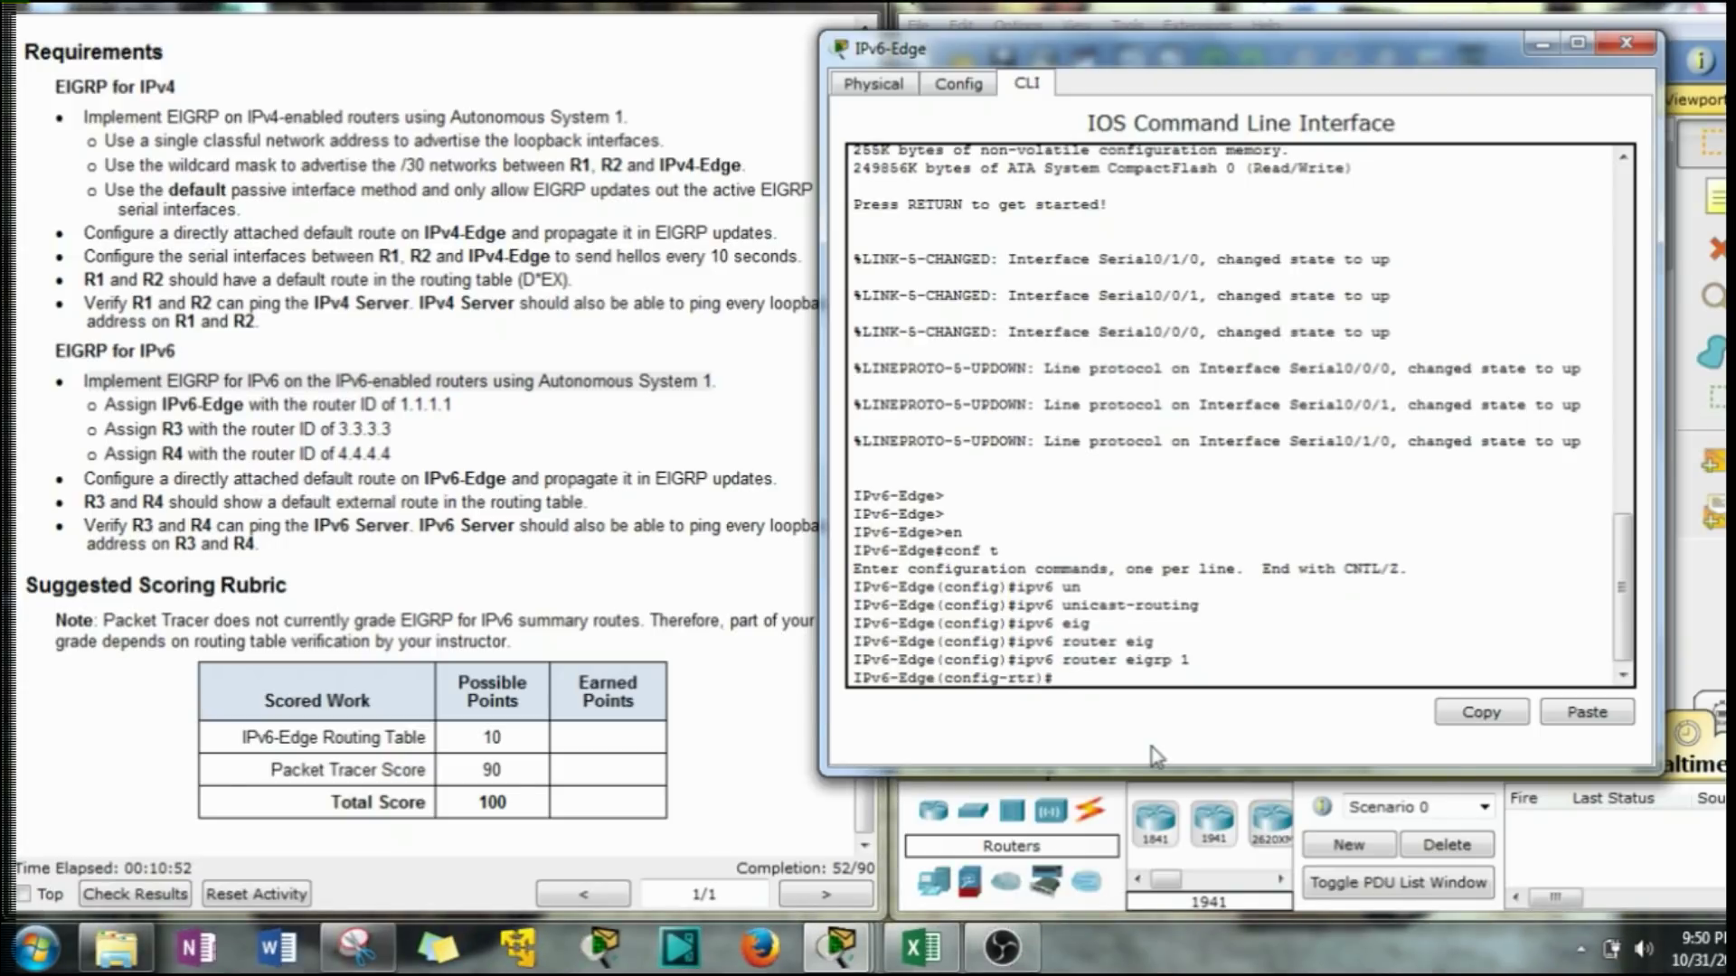
type("no shut")
key("Return")
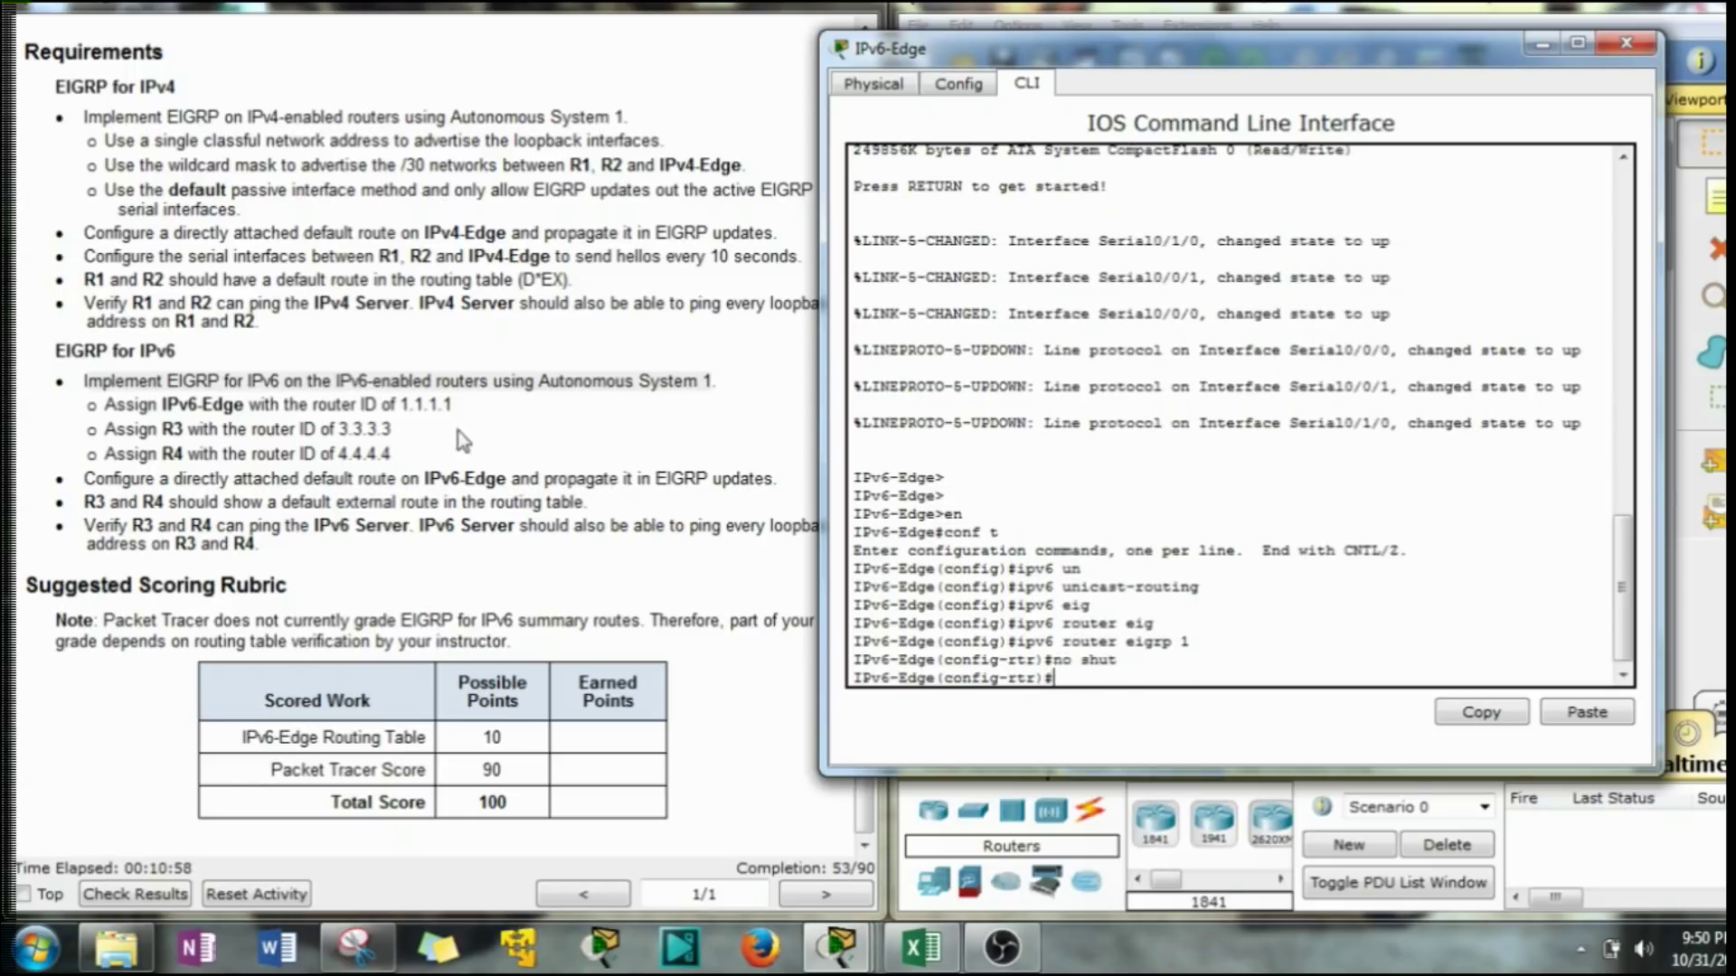
left_click_drag(452, 405, 404, 408)
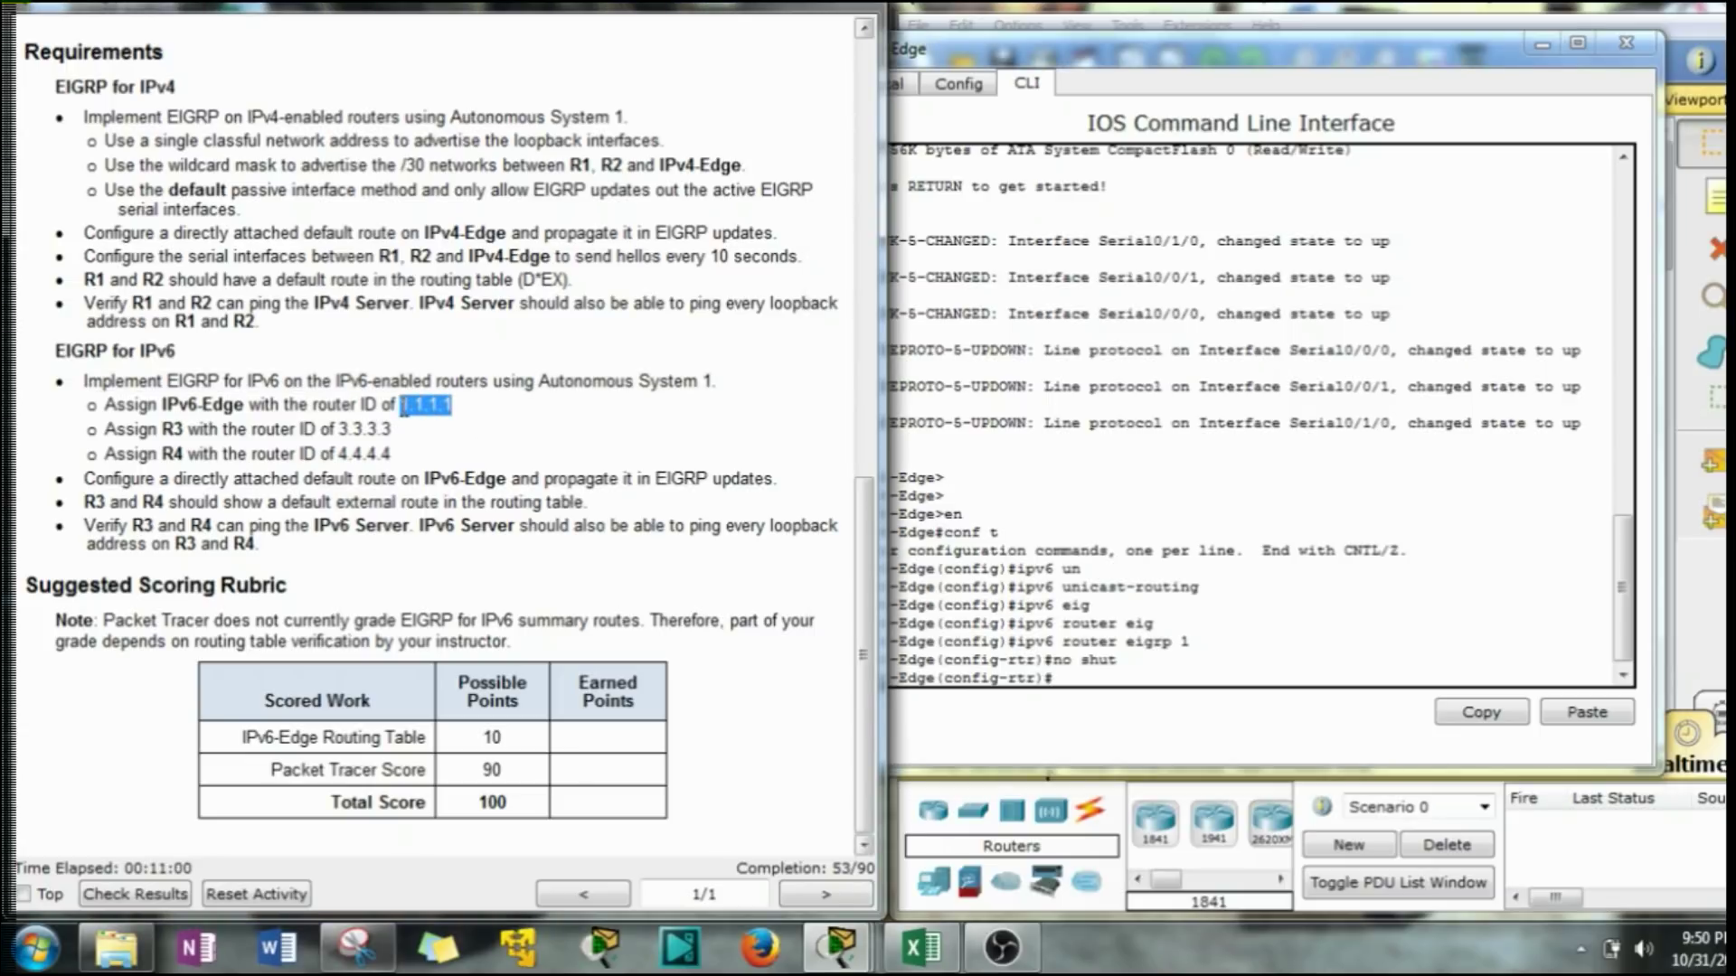
left_click(1090, 676)
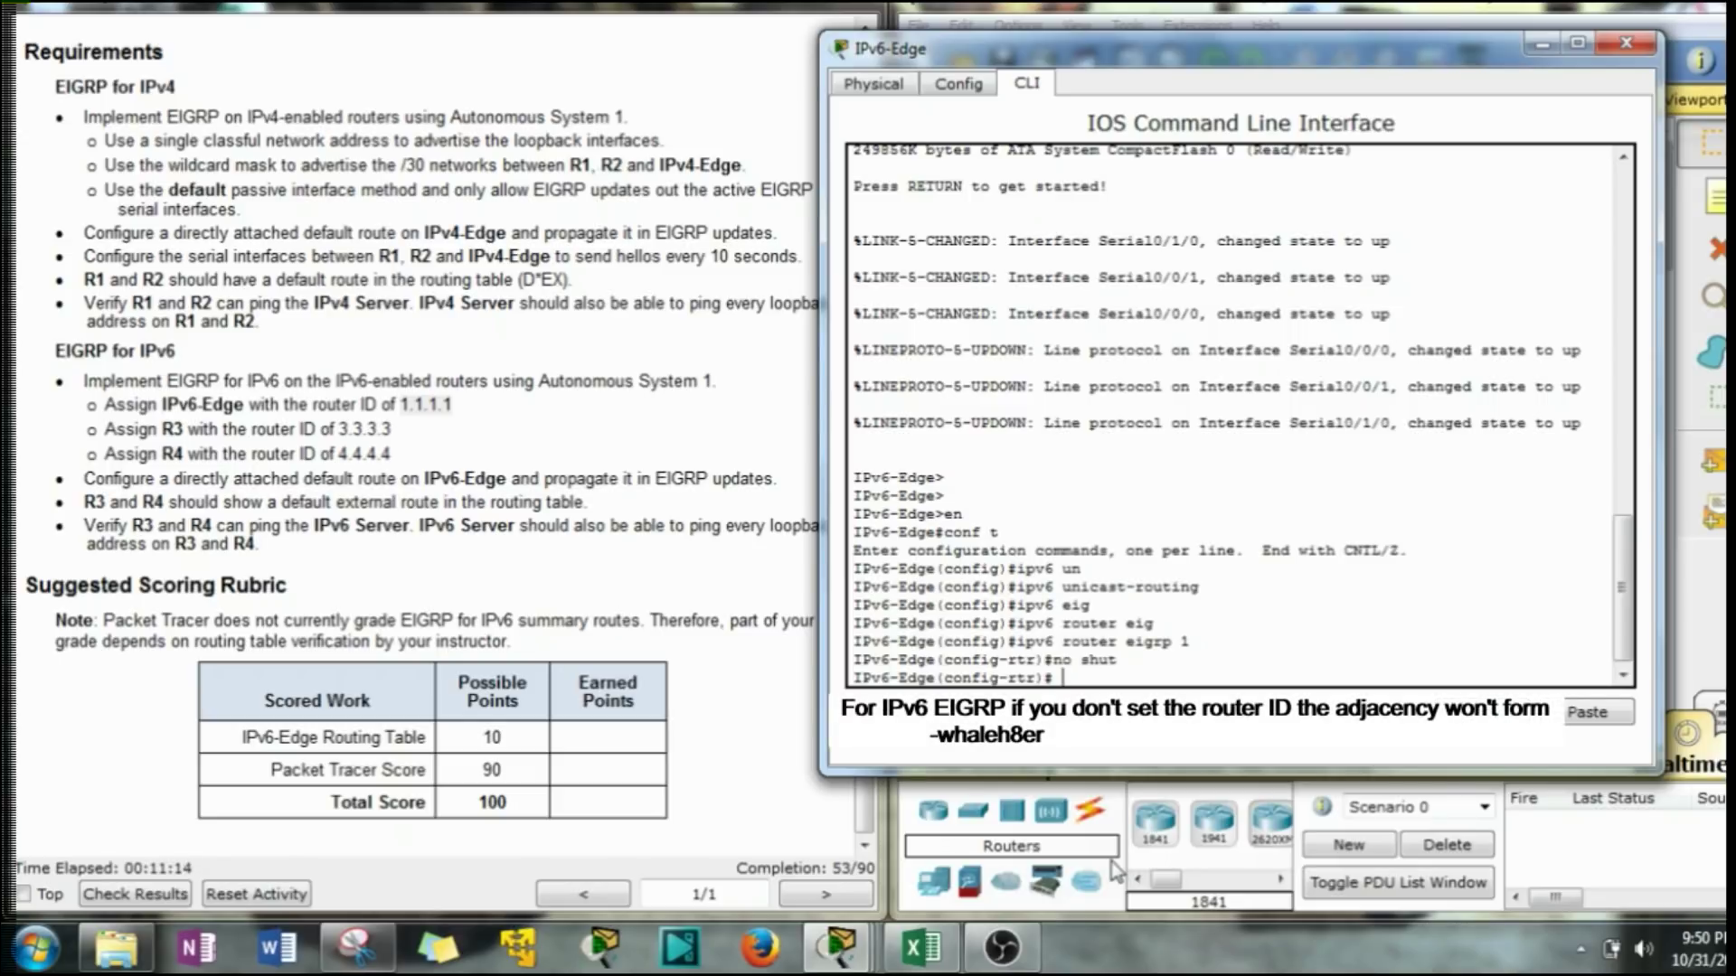
key("Tab")
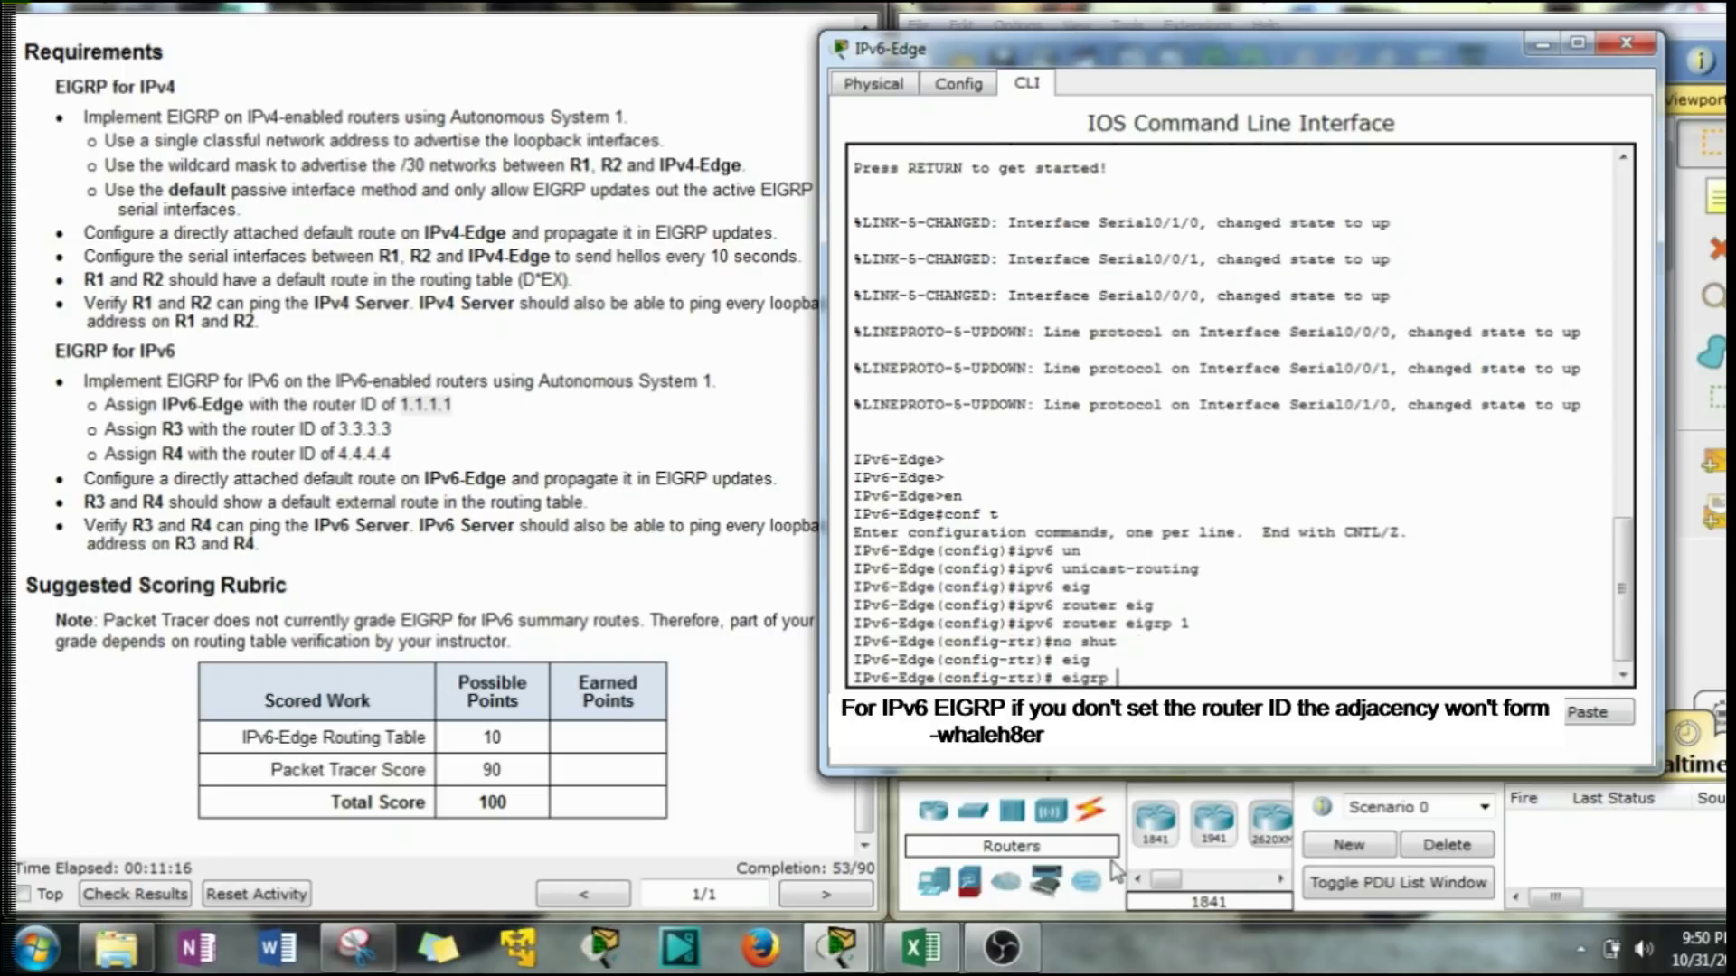
type("r")
key("Tab")
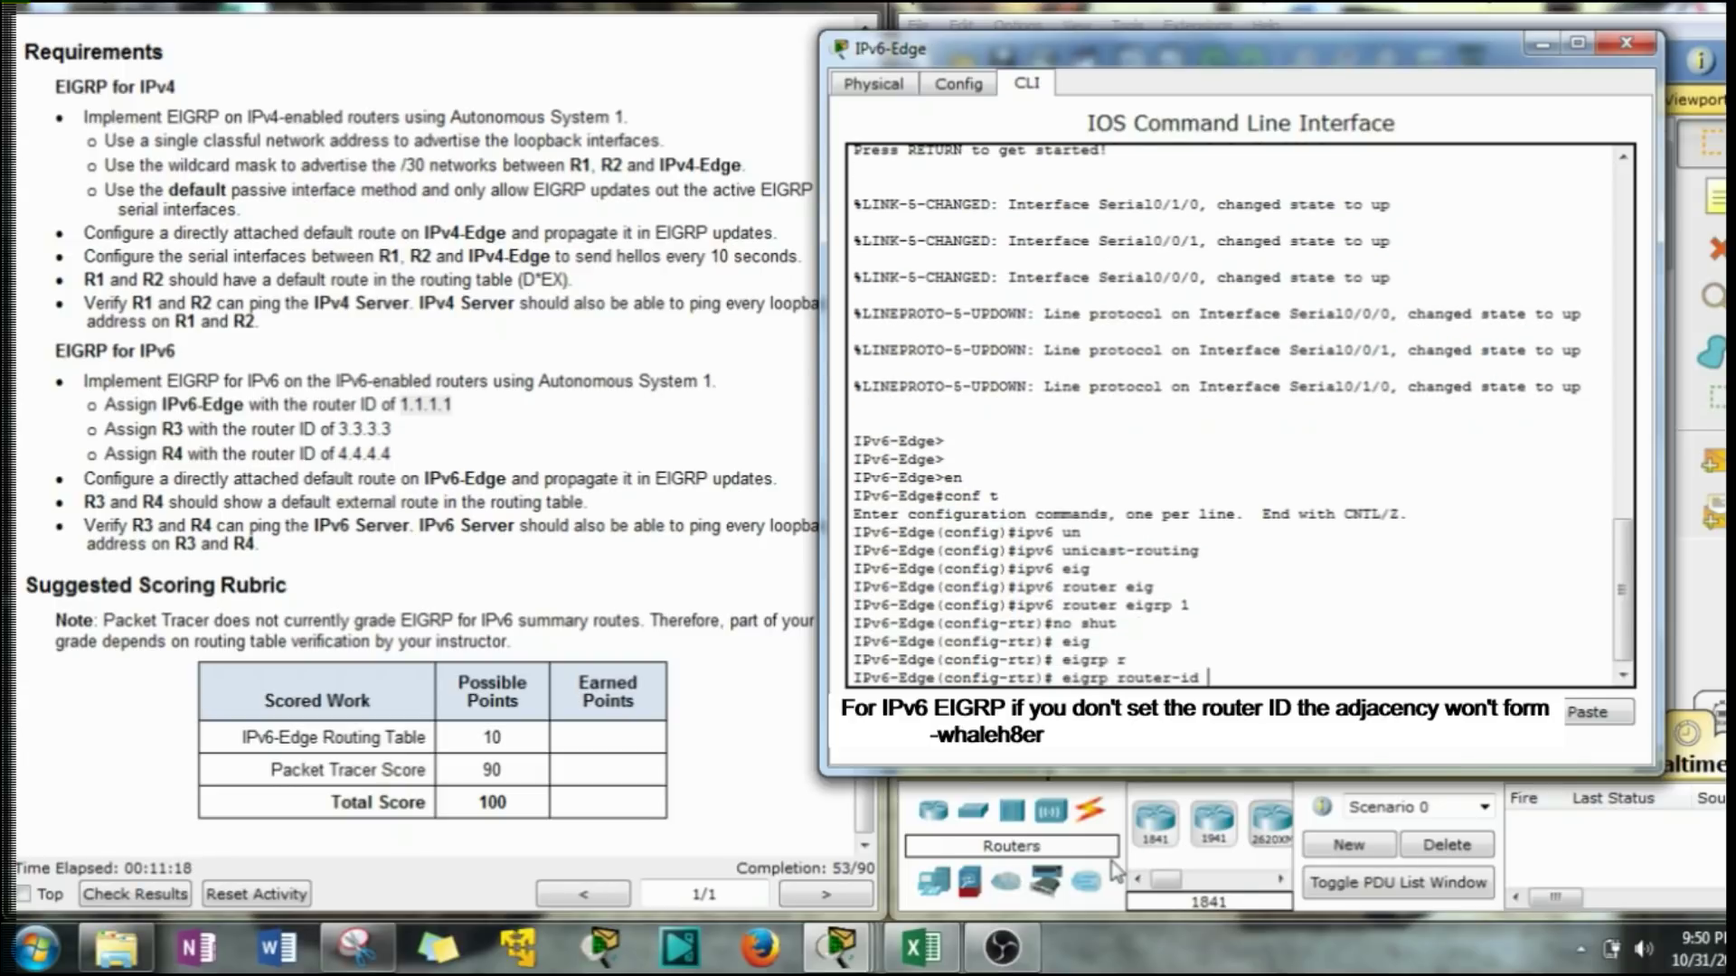
type("1.1.1.1")
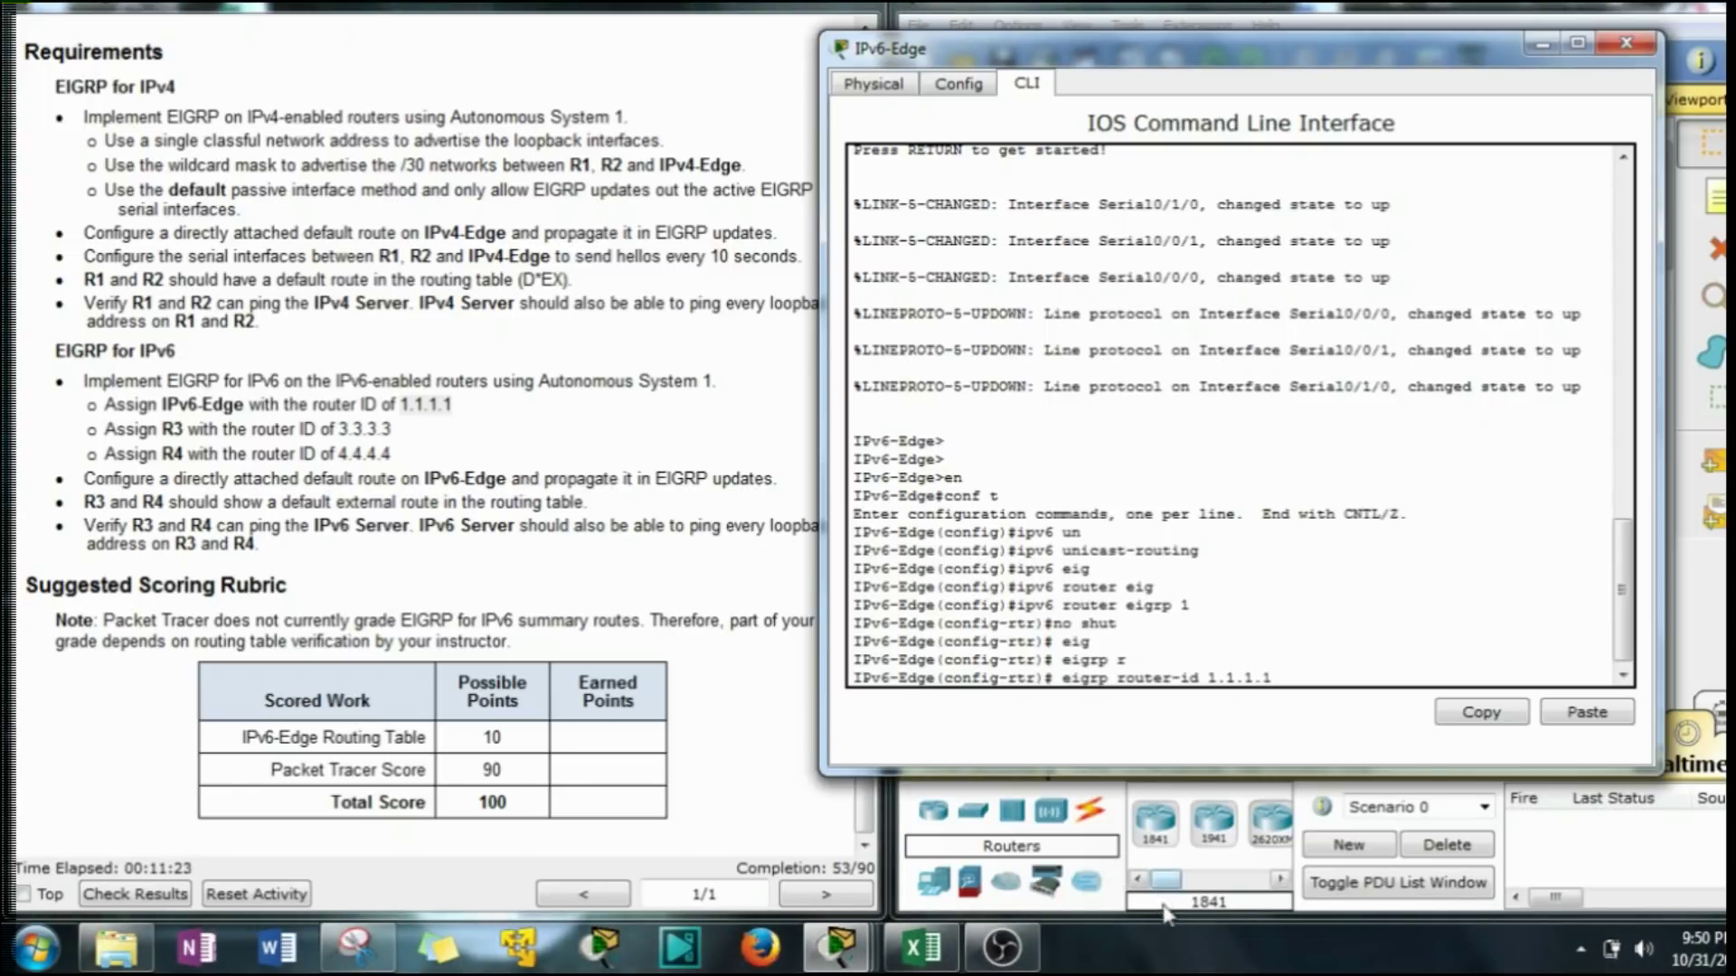
key("Return")
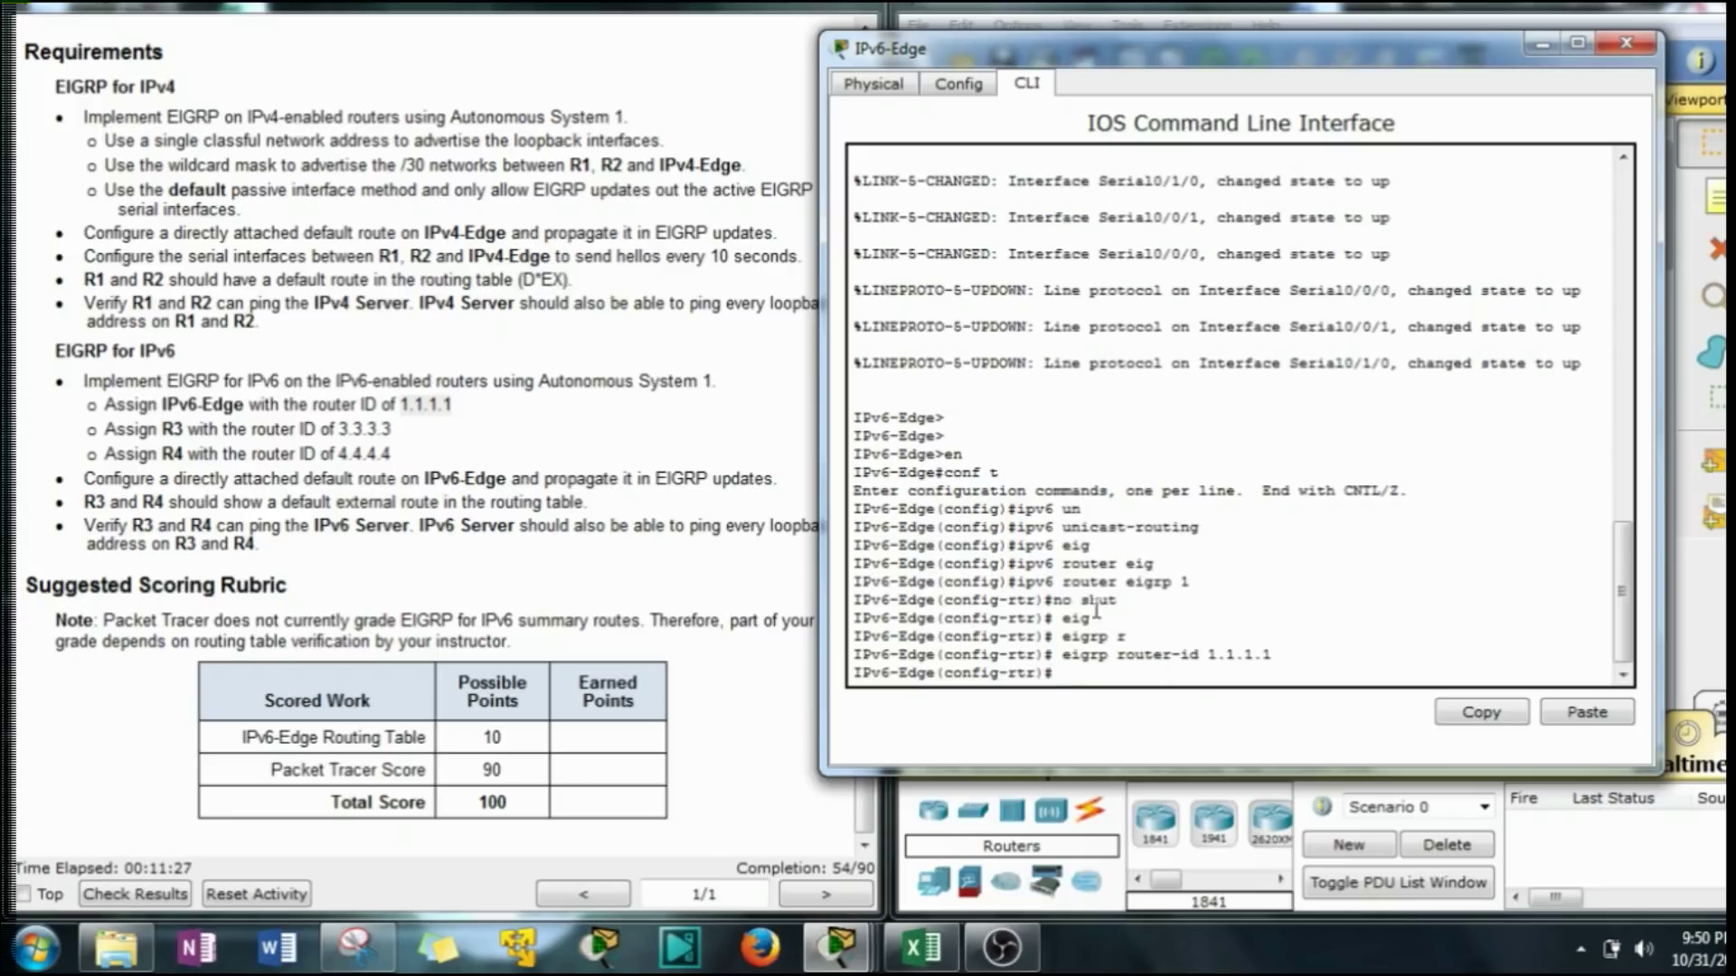
Dismiss the disconnect-is-locked warnings and arrange the IPv6-Edge console beside the topology.
left_click_drag(1406, 66, 626, 68)
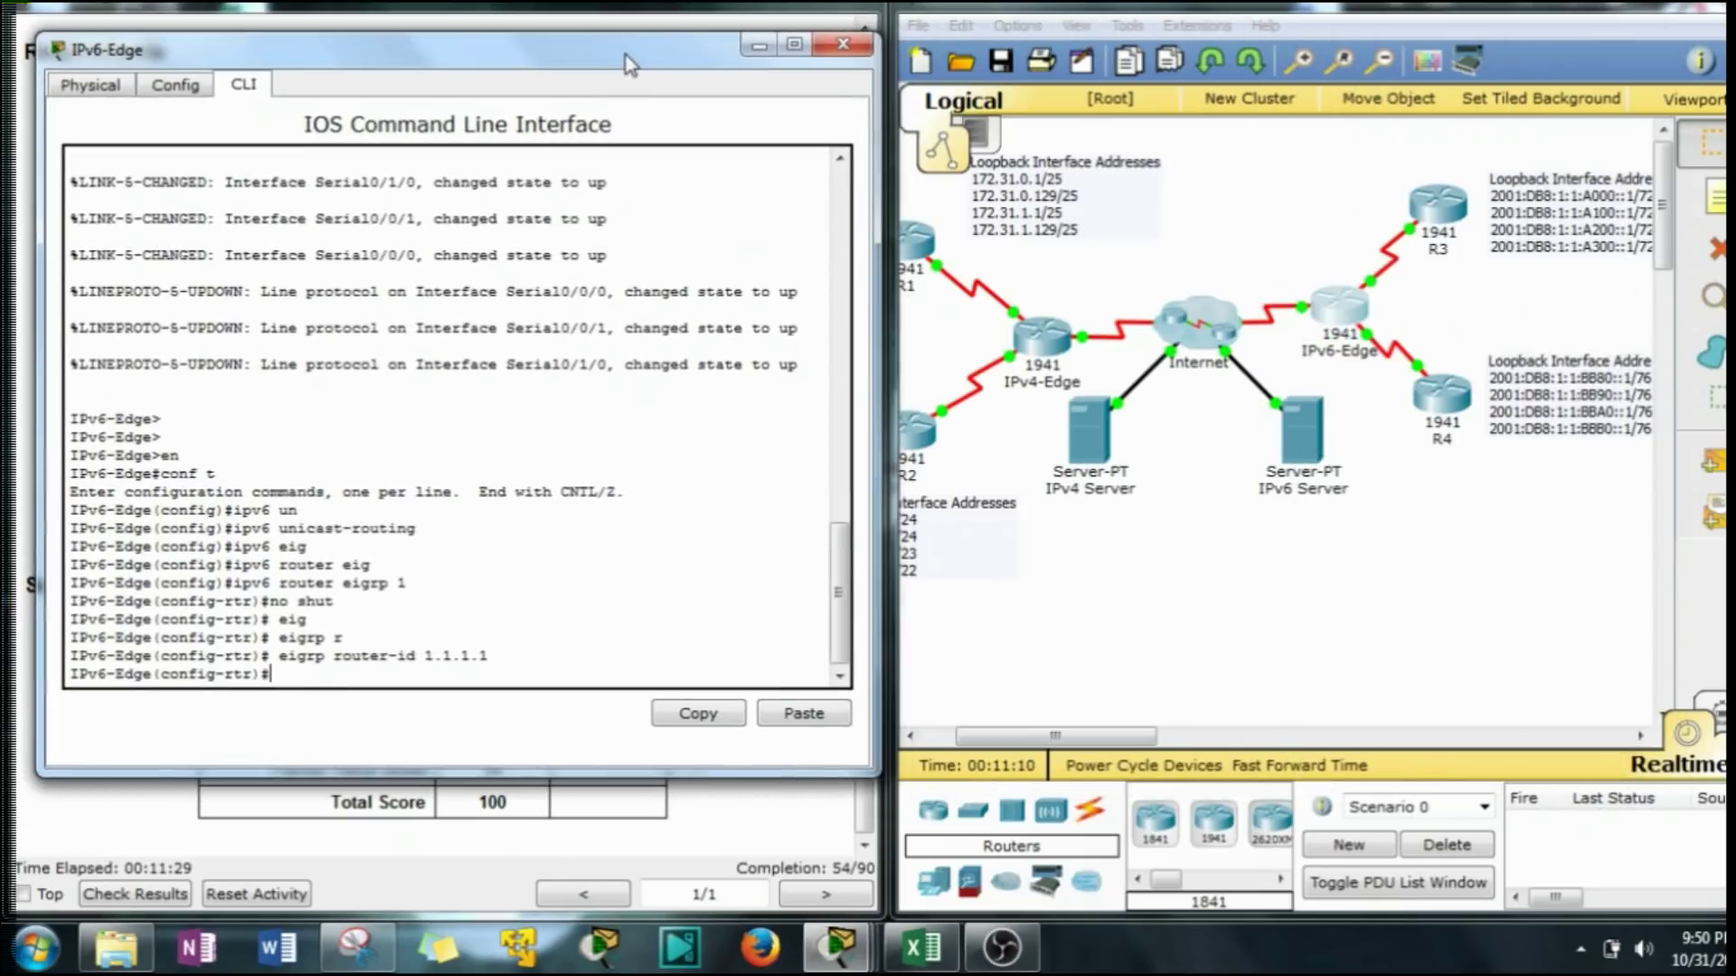
left_click(1370, 281)
left_click(1376, 345)
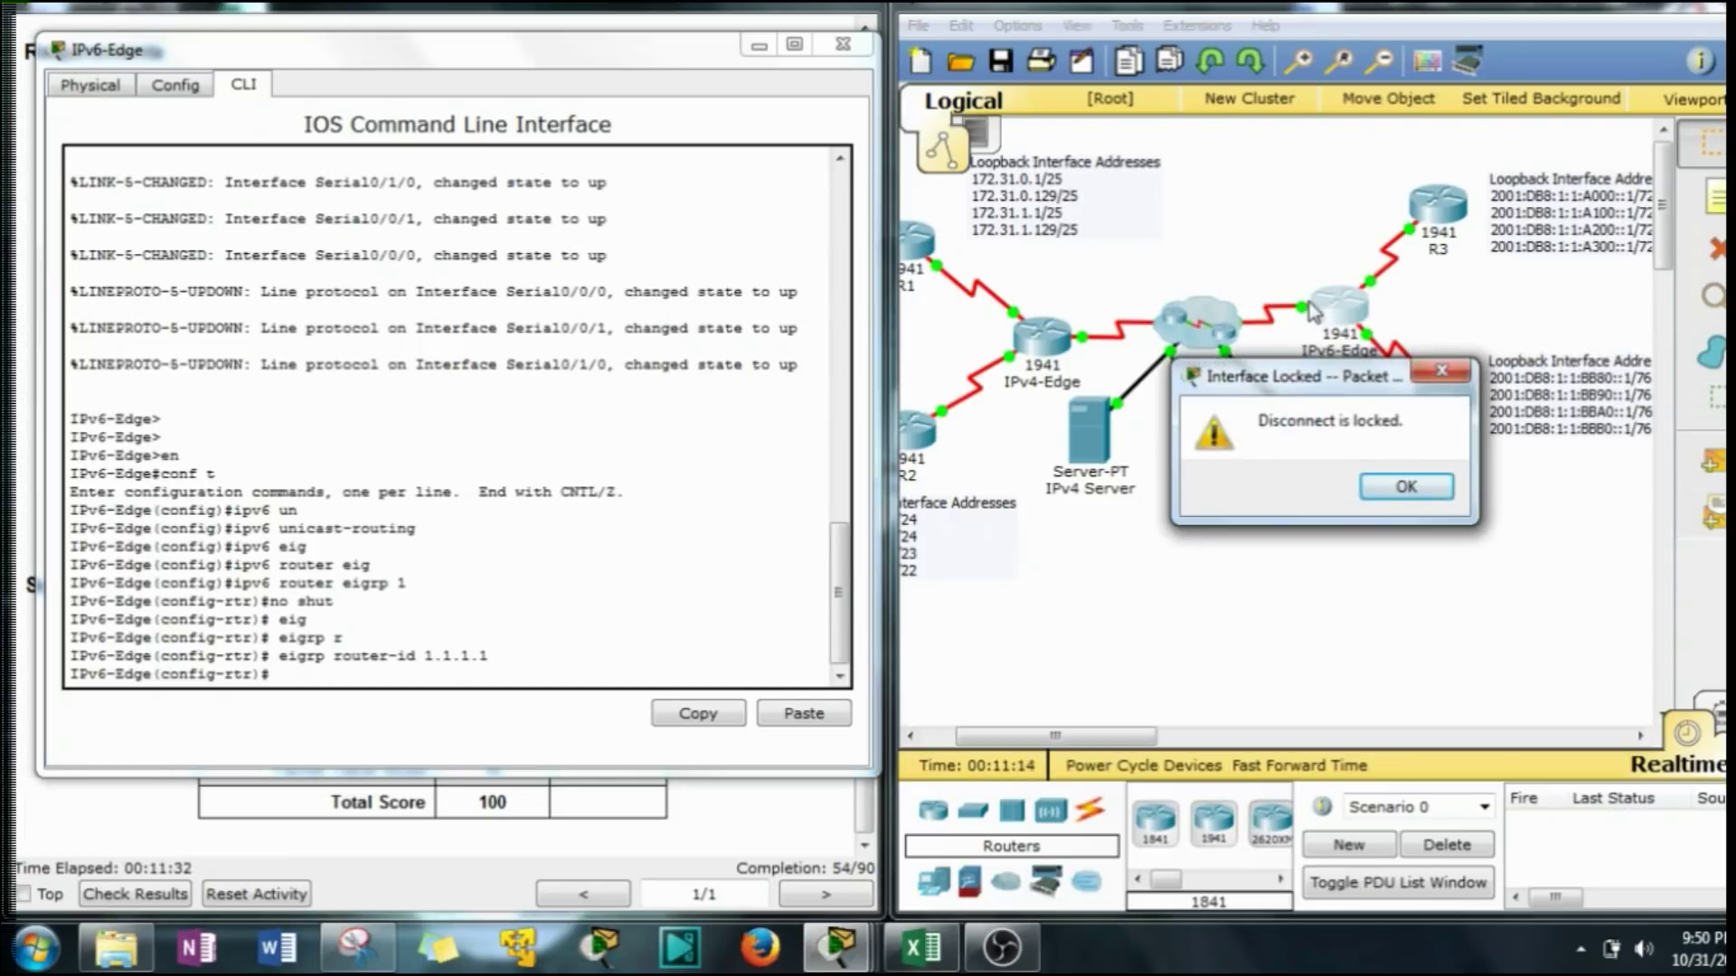
left_click(1402, 489)
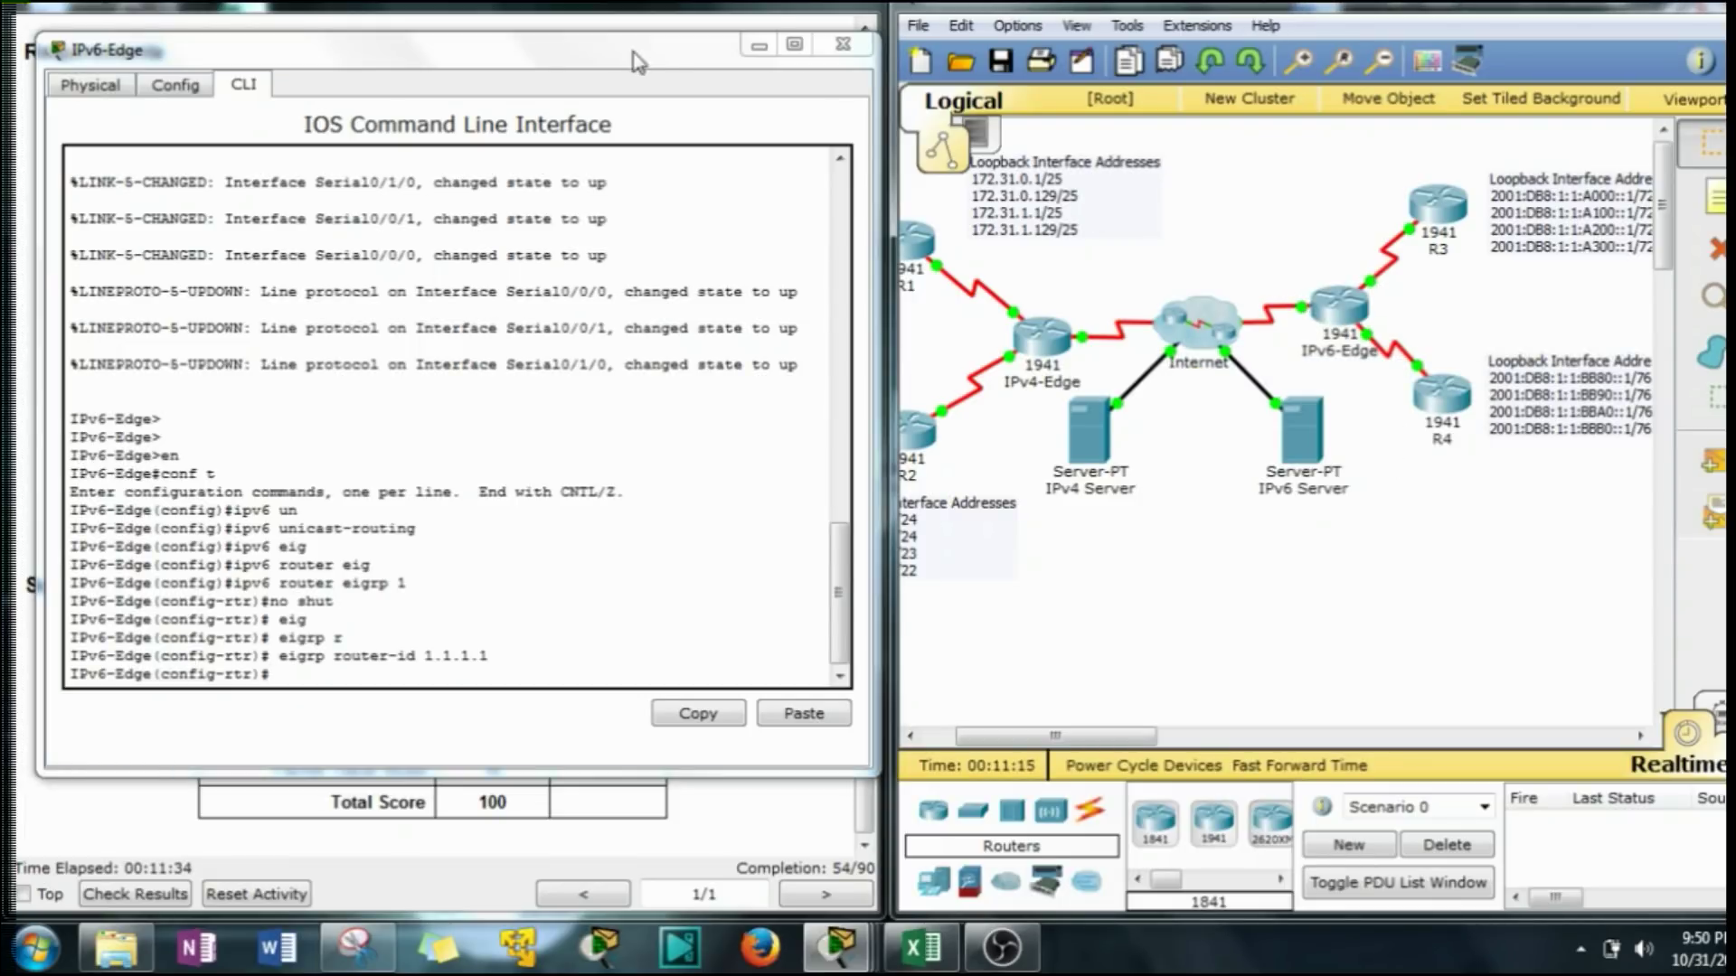
left_click_drag(610, 50, 820, 34)
left_click_drag(637, 41, 956, 49)
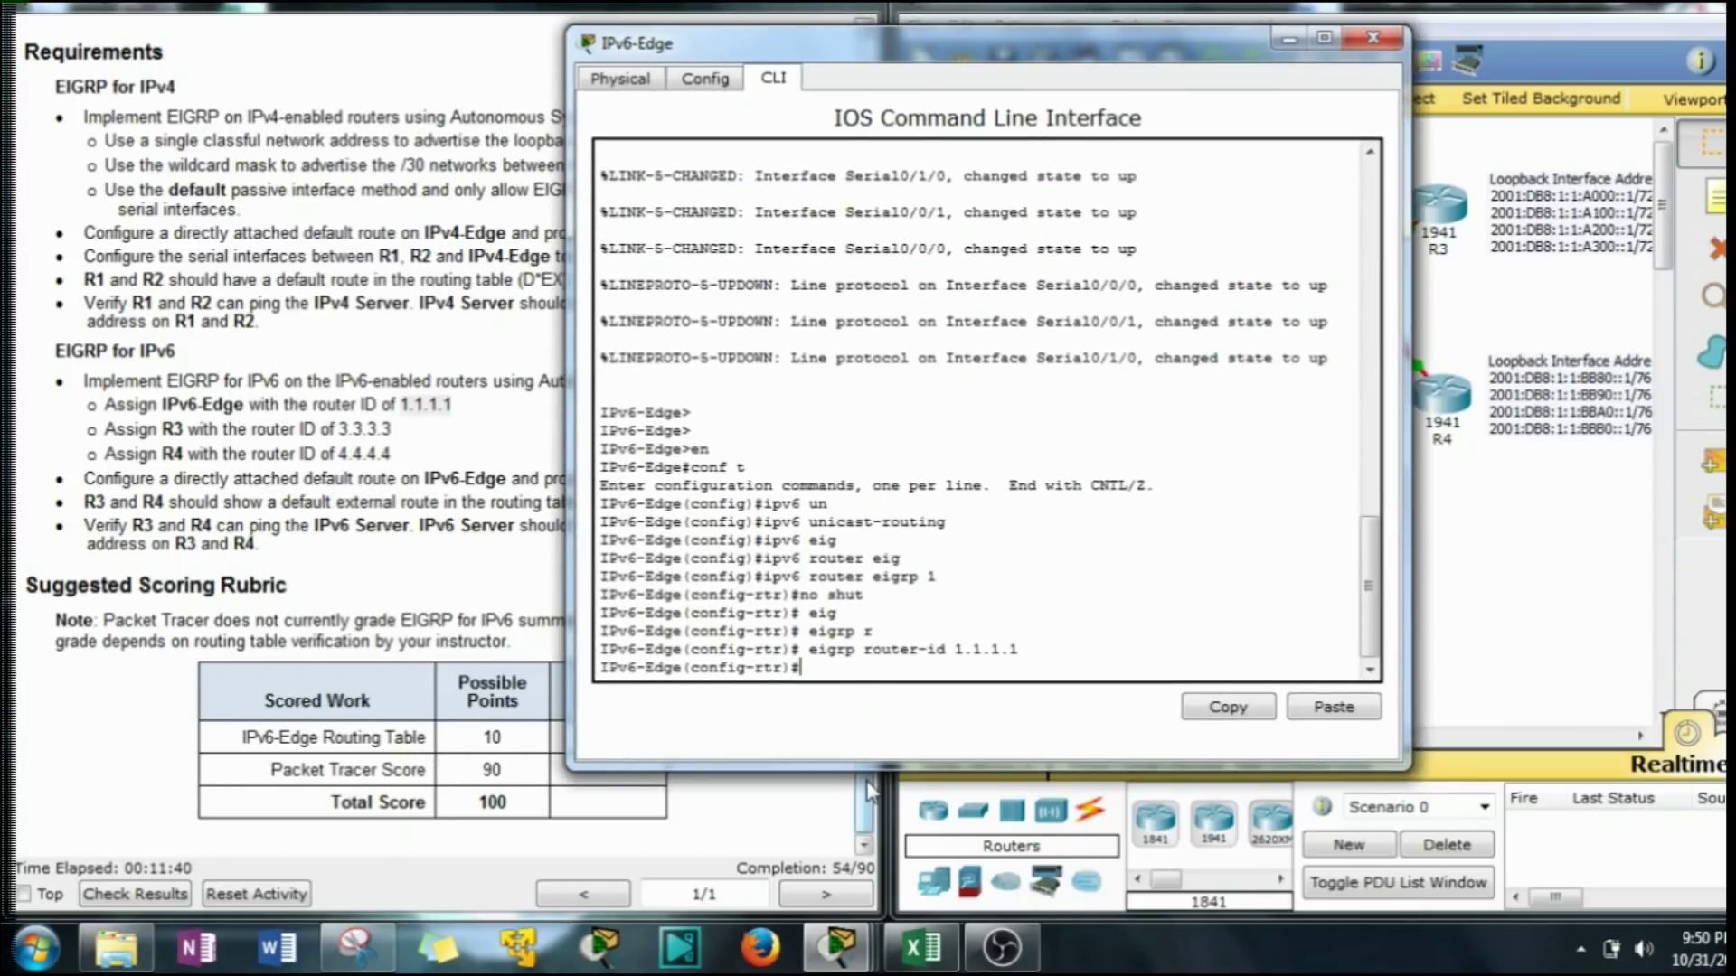
Enter interface S0/0/0 on IPv6-Edge after checking its interface numbers in the instructions.
type("int s0/0/0")
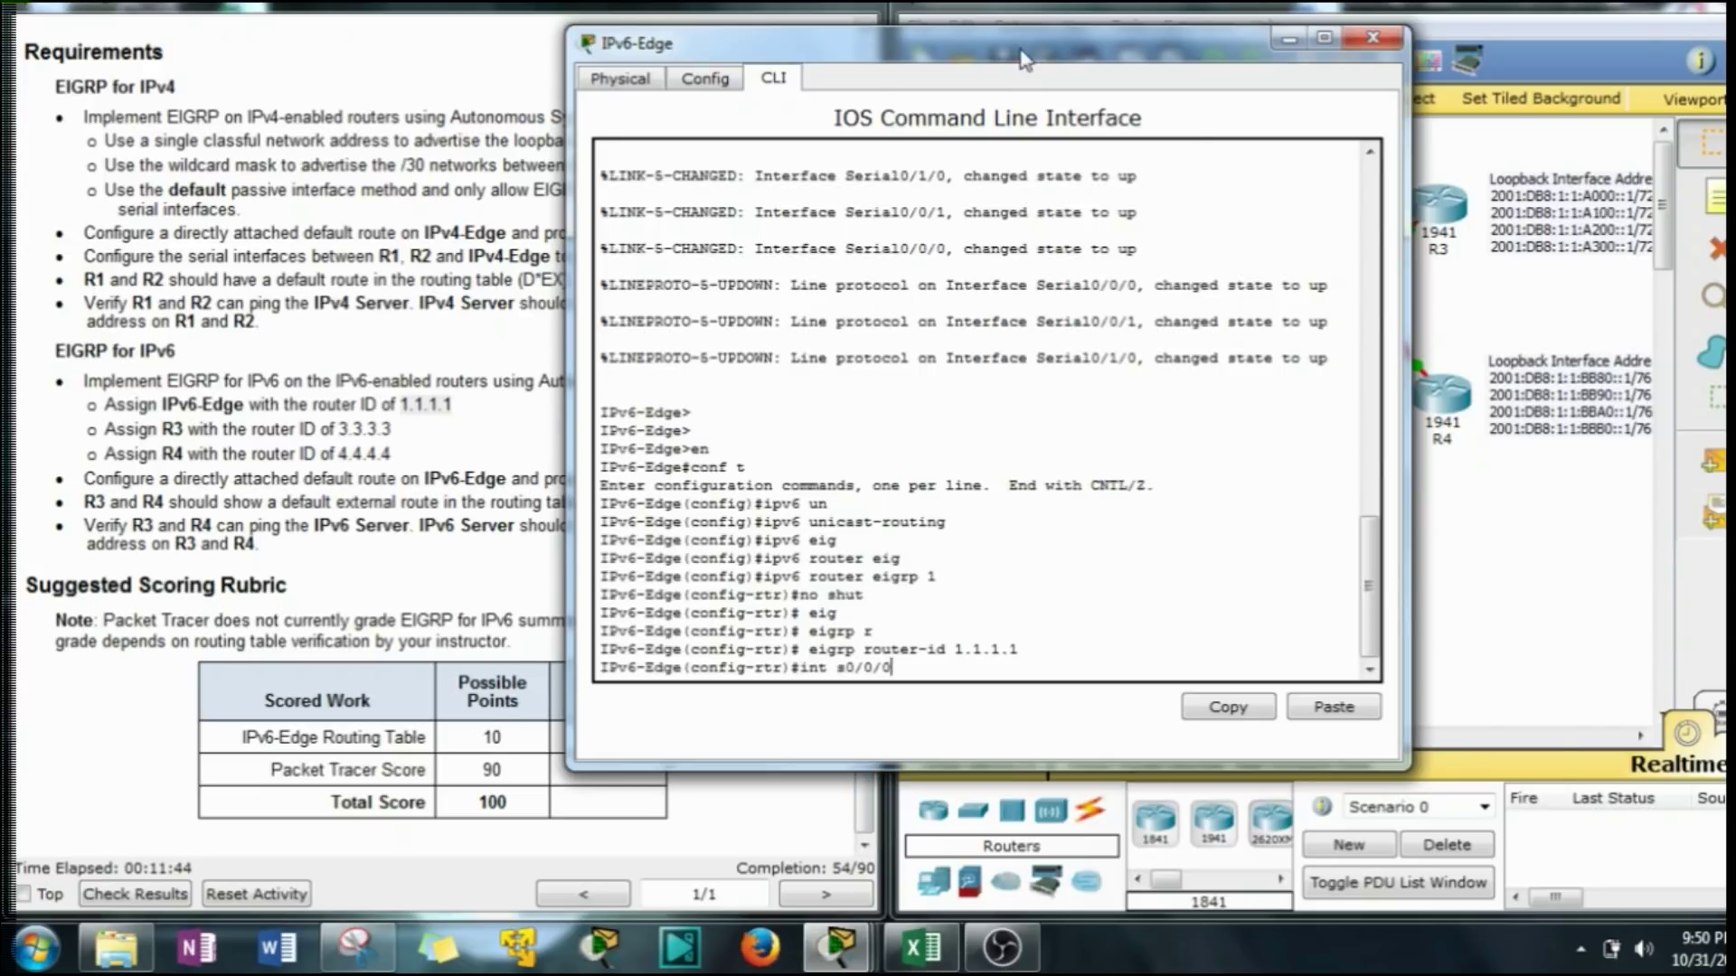
left_click_drag(1028, 50, 1265, 54)
left_click(561, 237)
scroll(561, 237, "up", 5)
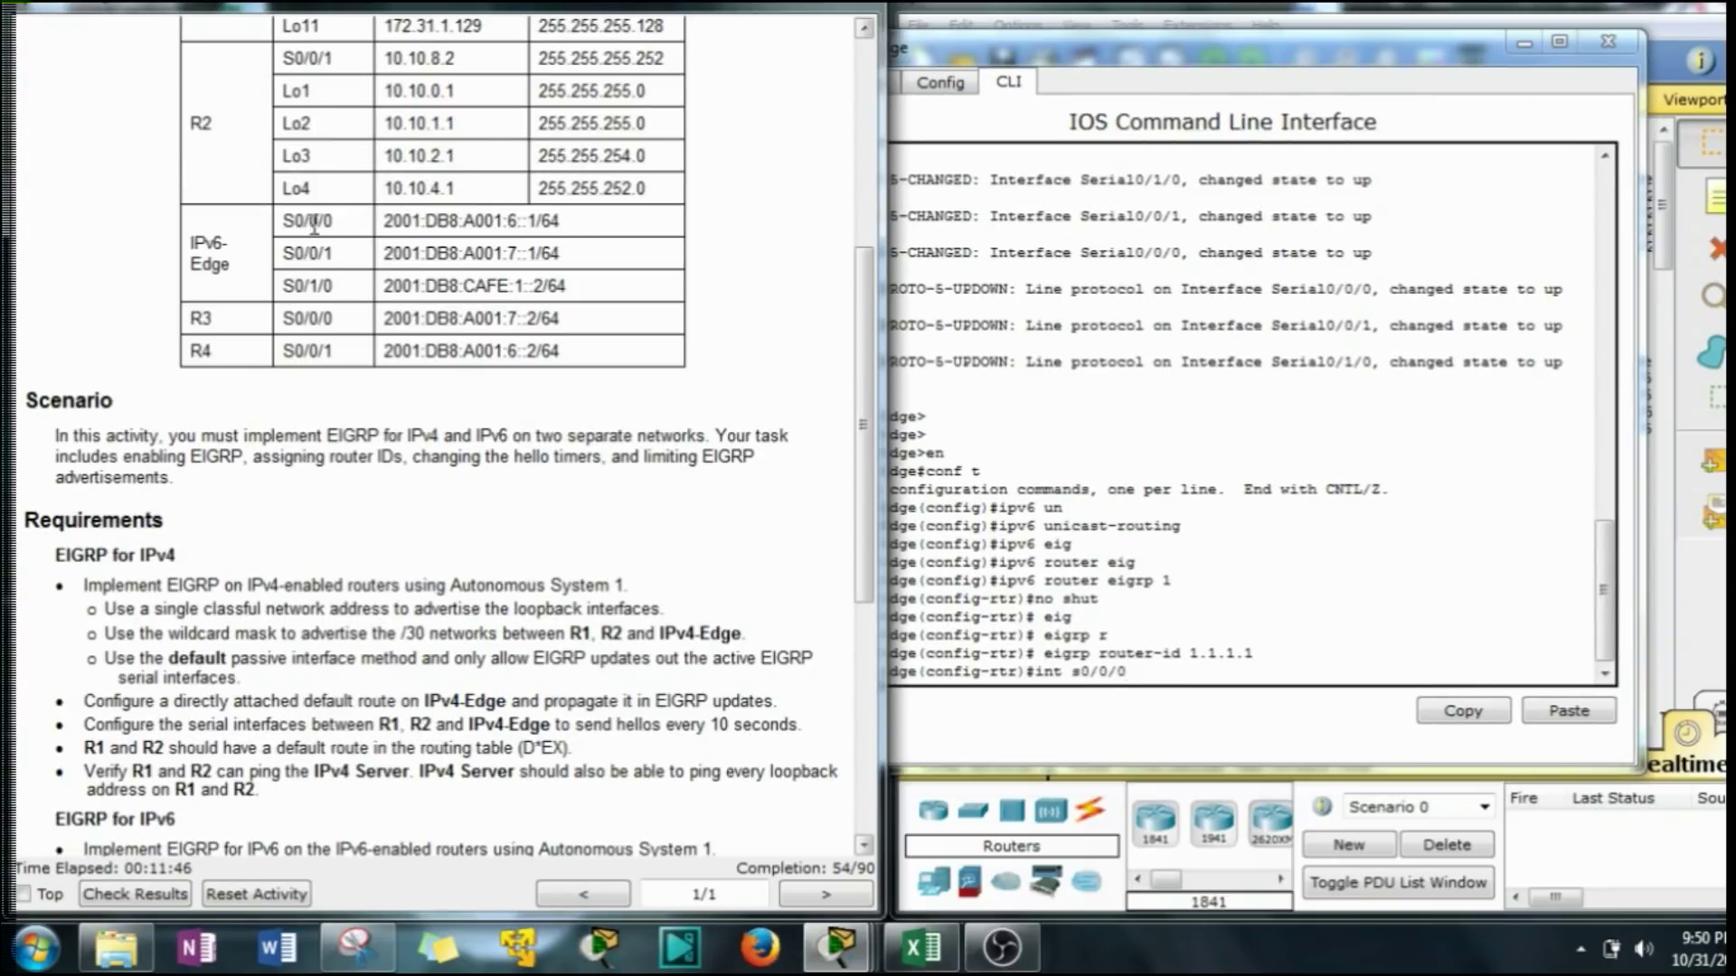
left_click_drag(332, 254, 294, 287)
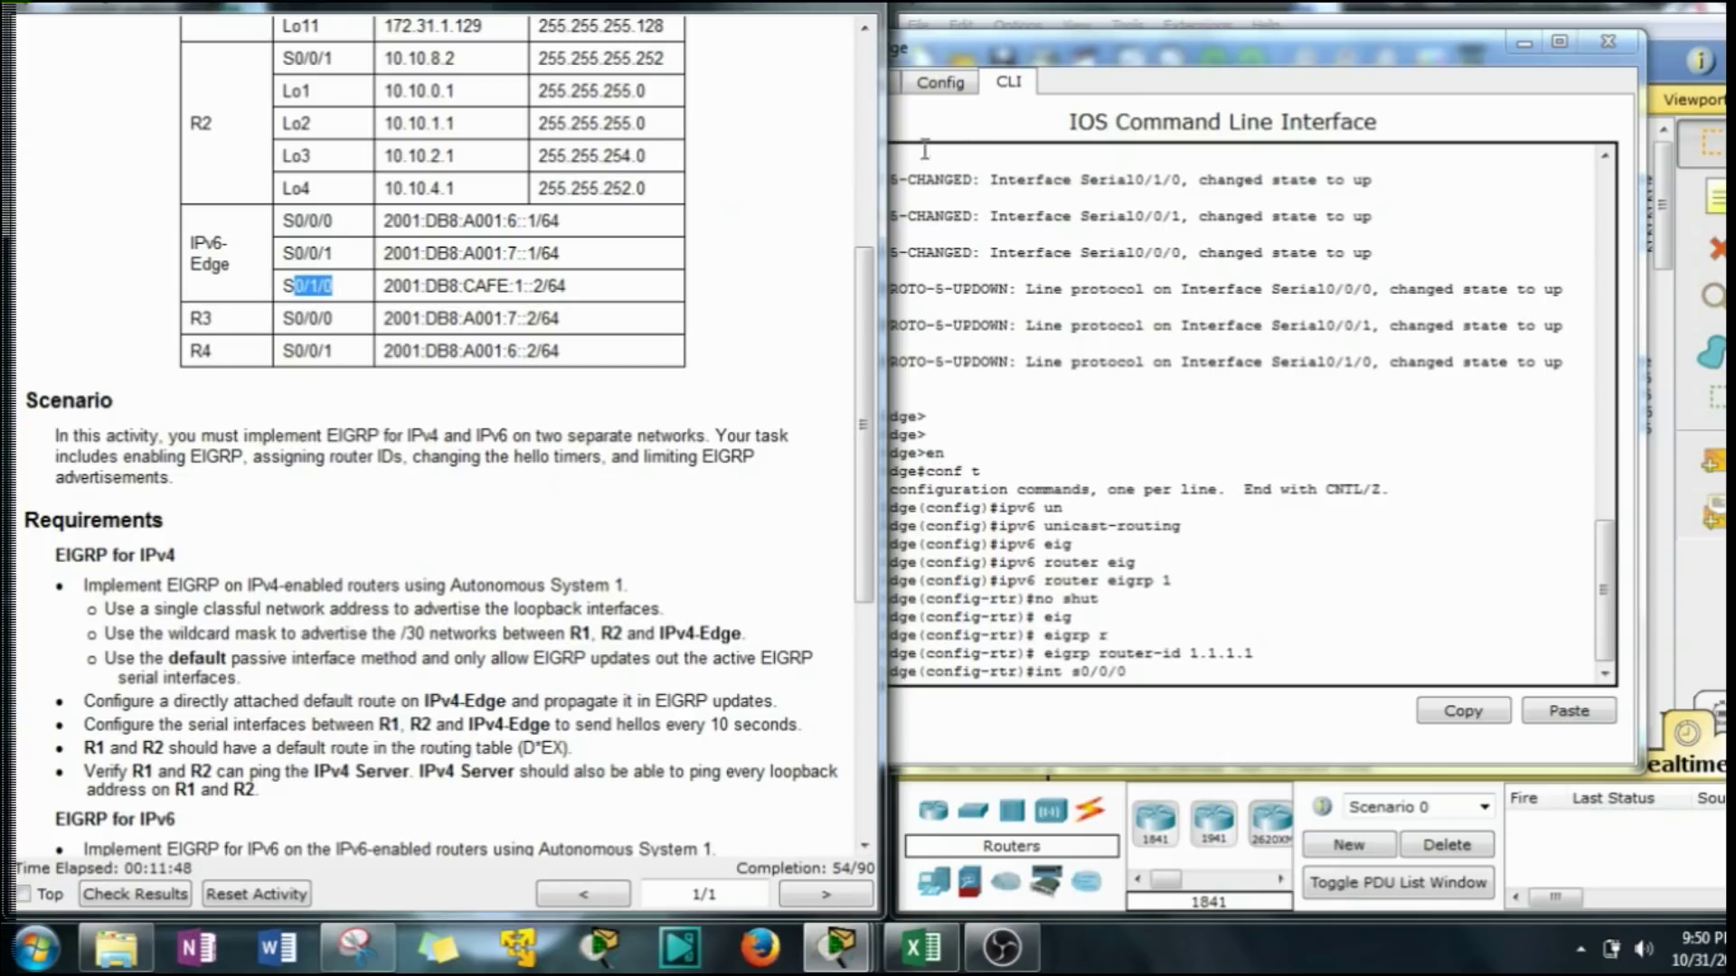
left_click(1110, 71)
left_click_drag(1111, 71, 554, 88)
key("Return")
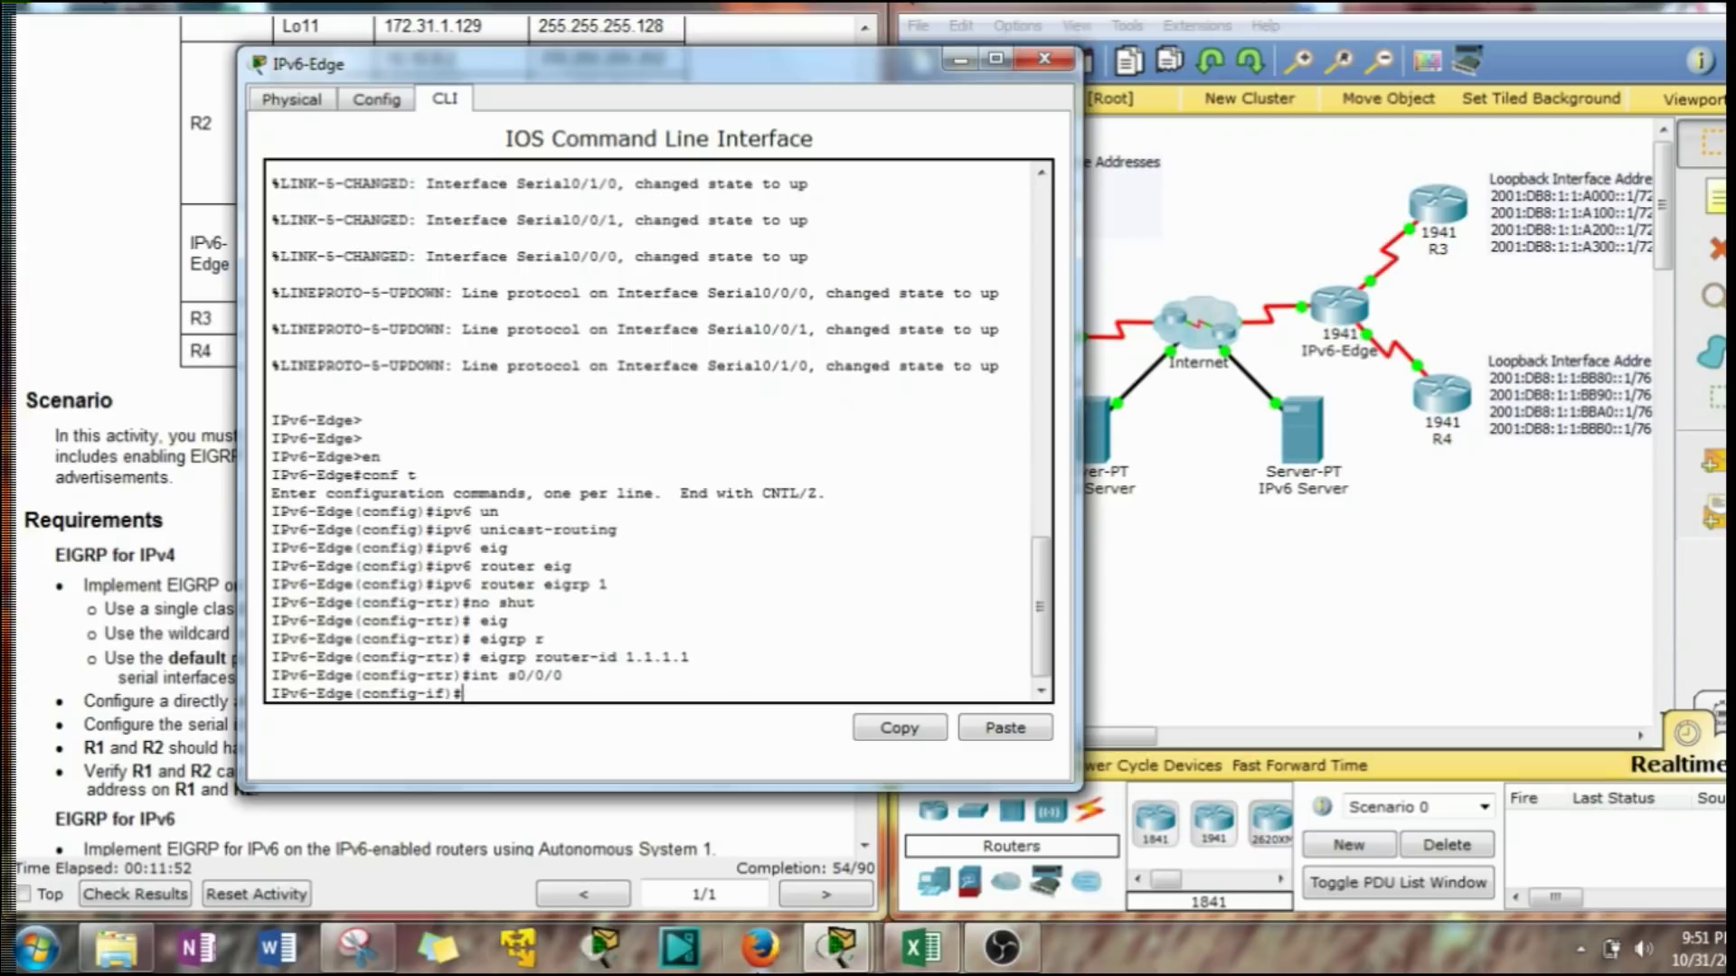
Enable ipv6 eigrp 1 on Serial0/0/0.
type("ipv6 ig")
key("Tab")
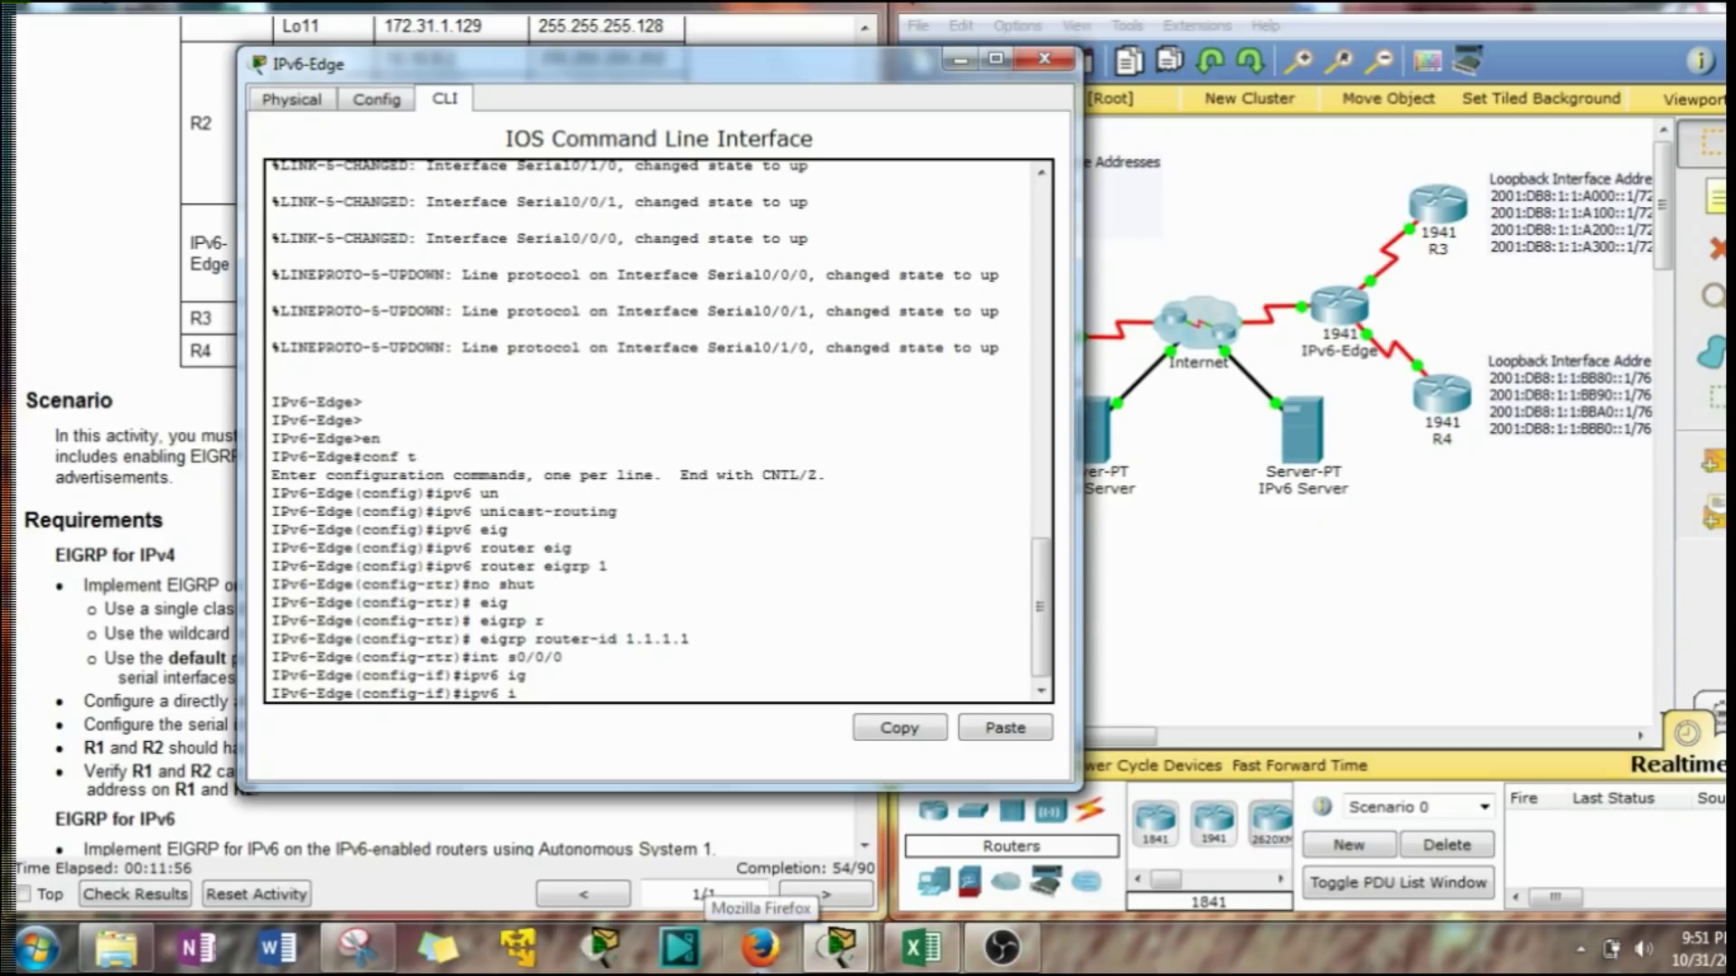
key("BackSpace")
type("ei")
key("Tab")
type("1")
key("Return")
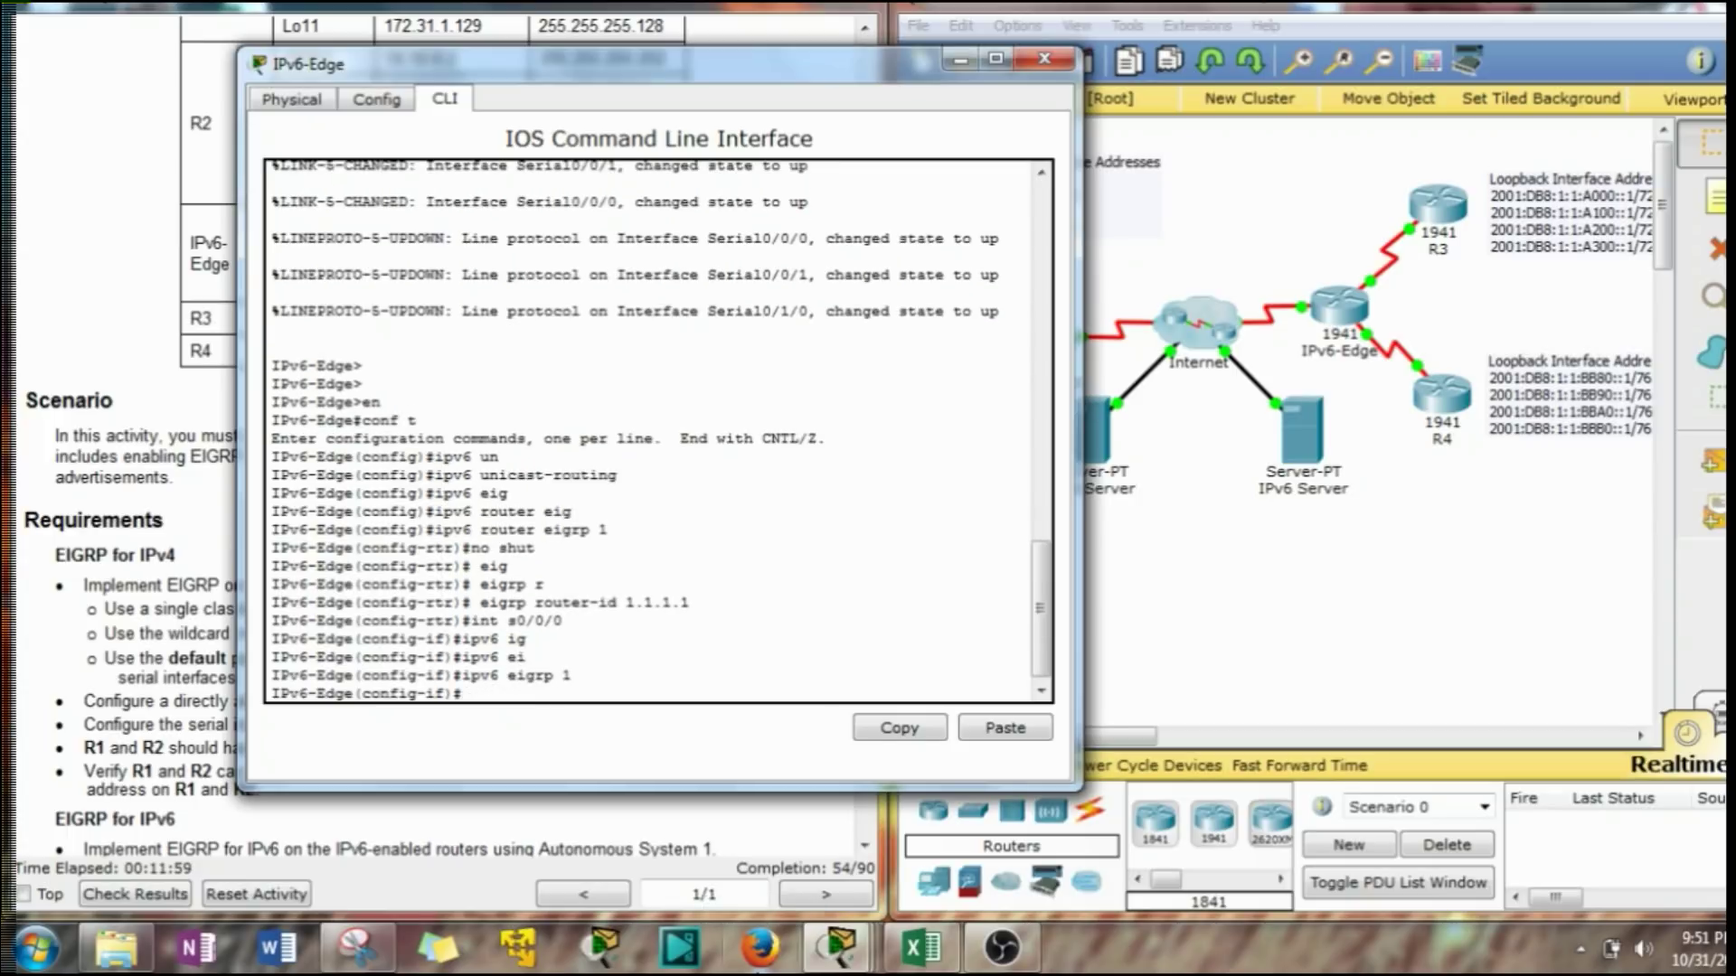
Enable ipv6 eigrp 1 on Serial0/0/1 using command history.
key("Up")
key("Up")
key("BackSpace")
type("1")
key("Return")
key("Up")
key("Up")
key("Return")
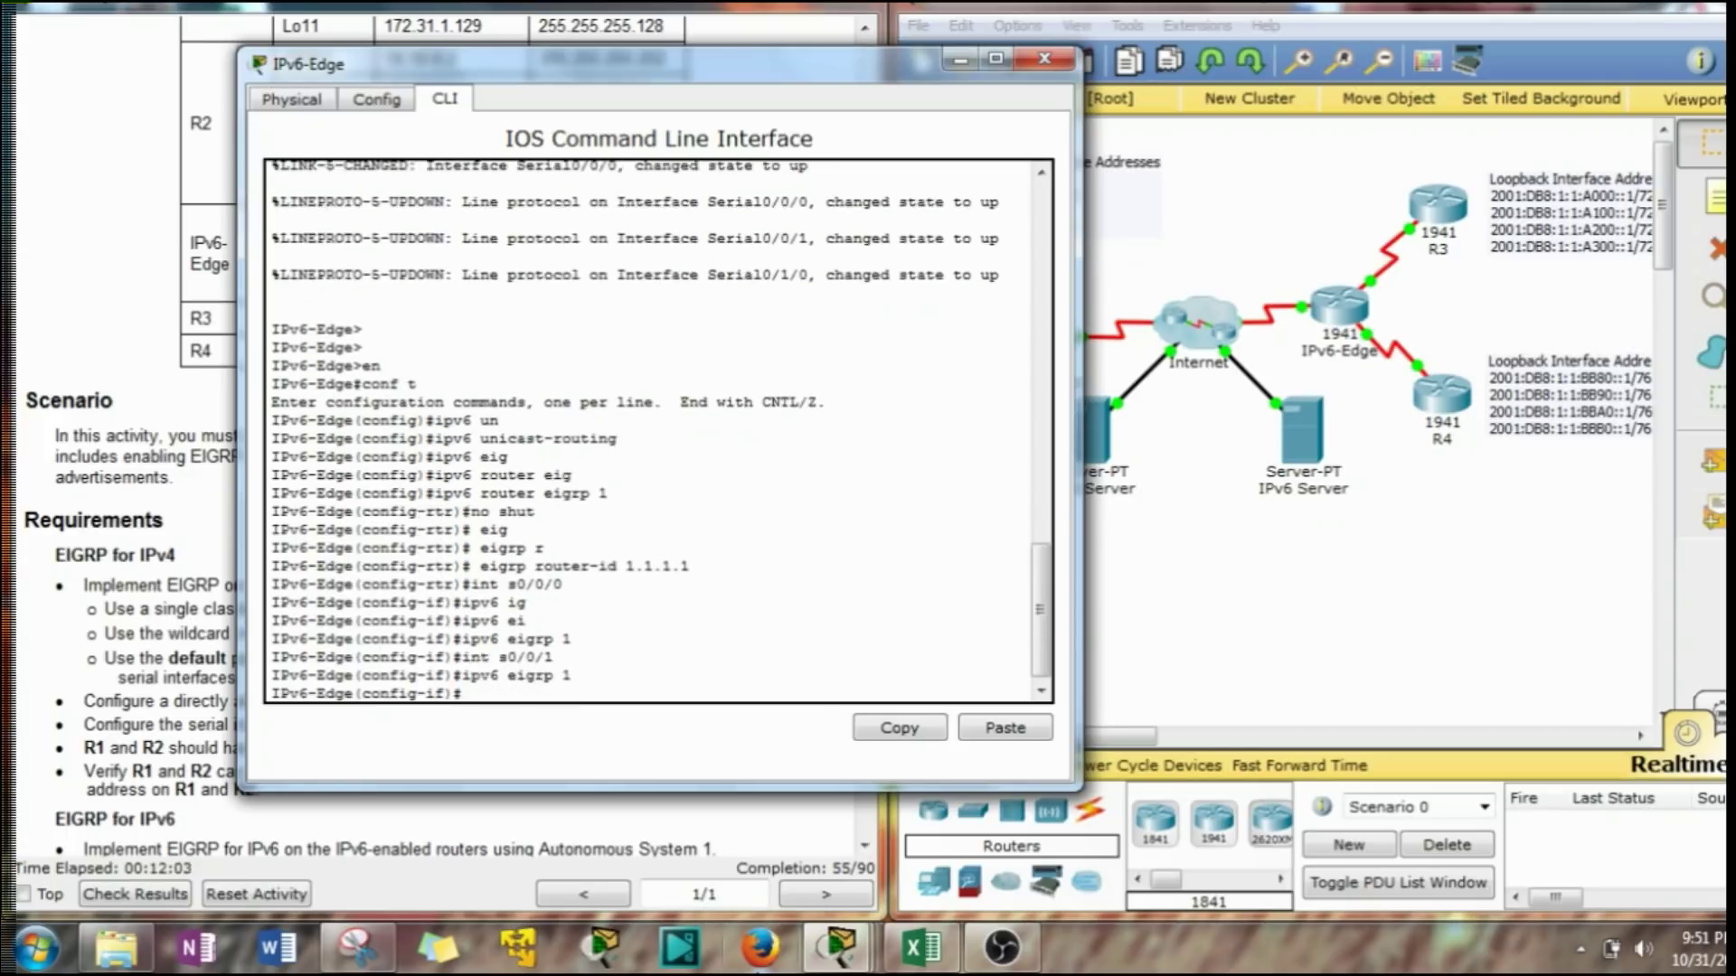
Enable ipv6 eigrp 1 on Serial0/1/0 using command history.
key("Up")
key("Up")
key("BackSpace")
key("BackSpace")
key("BackSpace")
type("1/0")
key("Return")
key("Up")
key("Up")
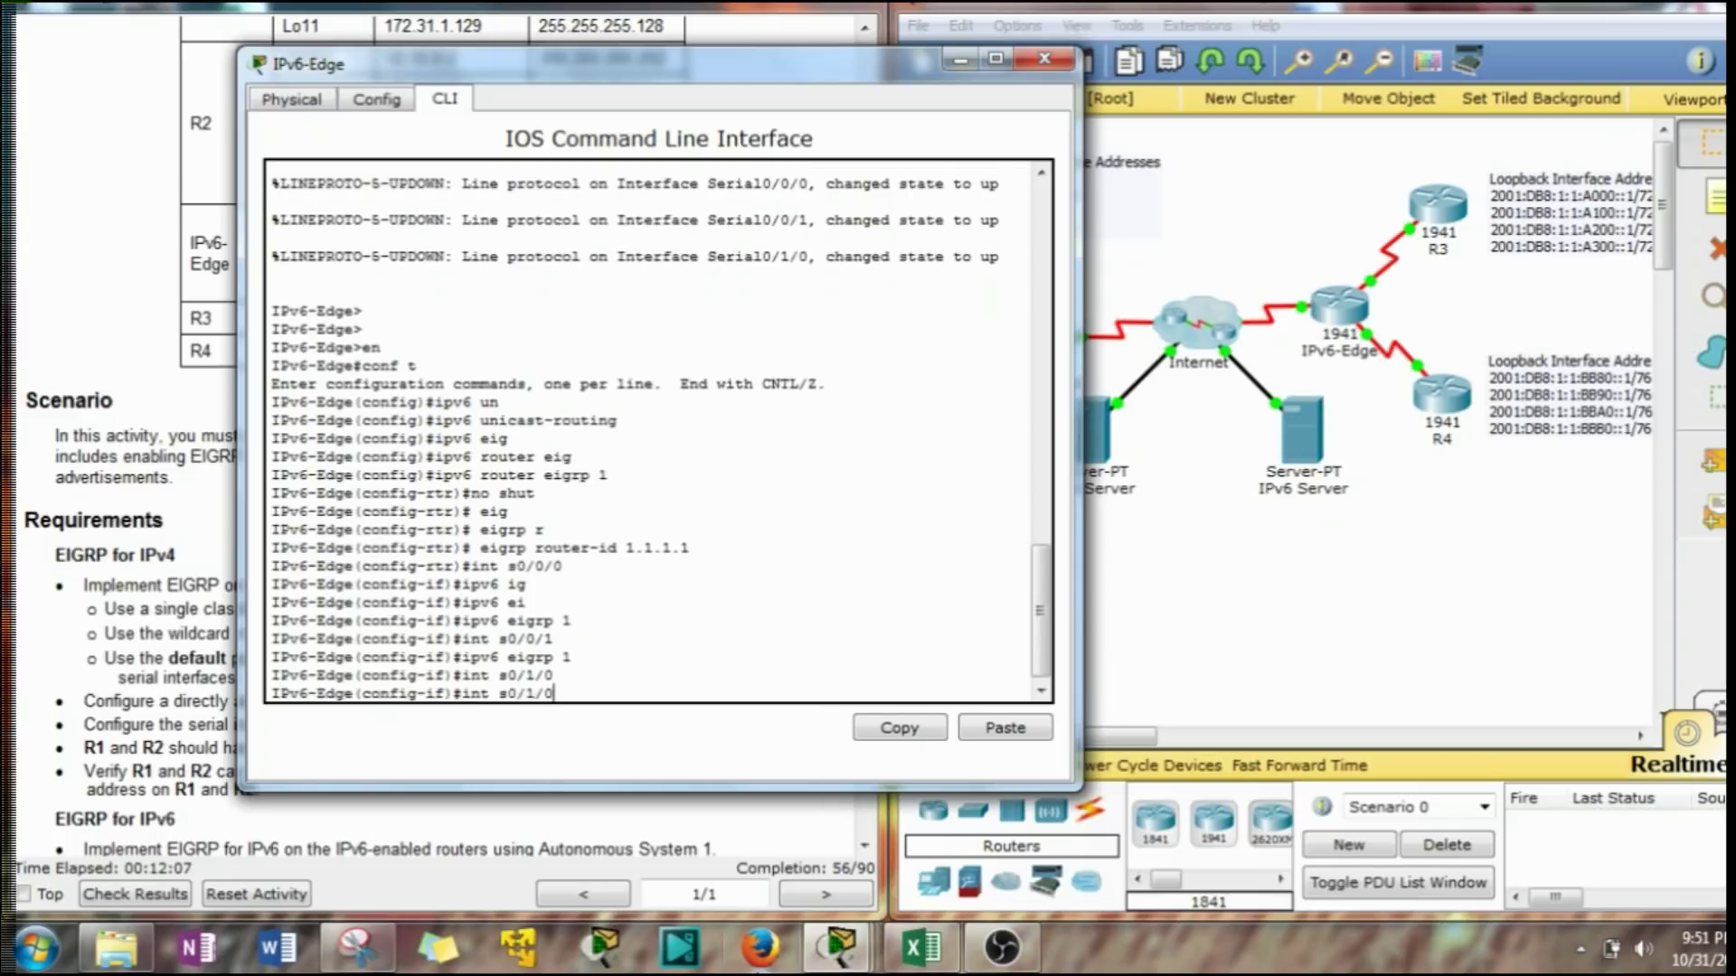
key("Return")
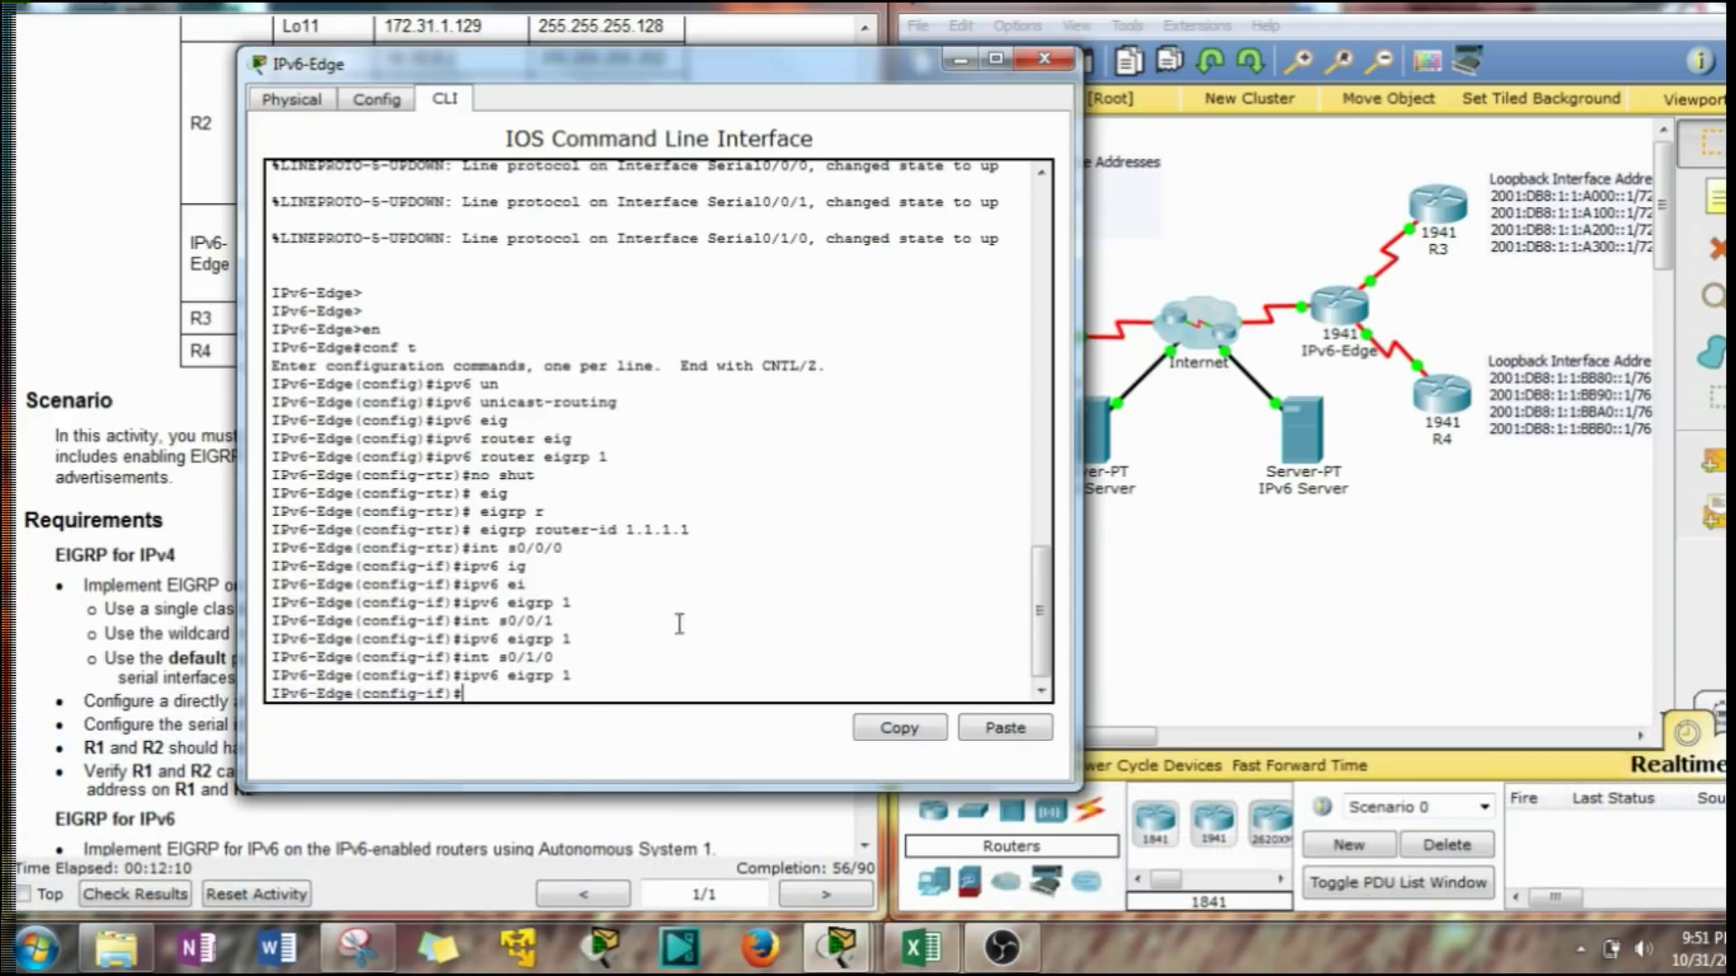
left_click_drag(765, 77, 1392, 62)
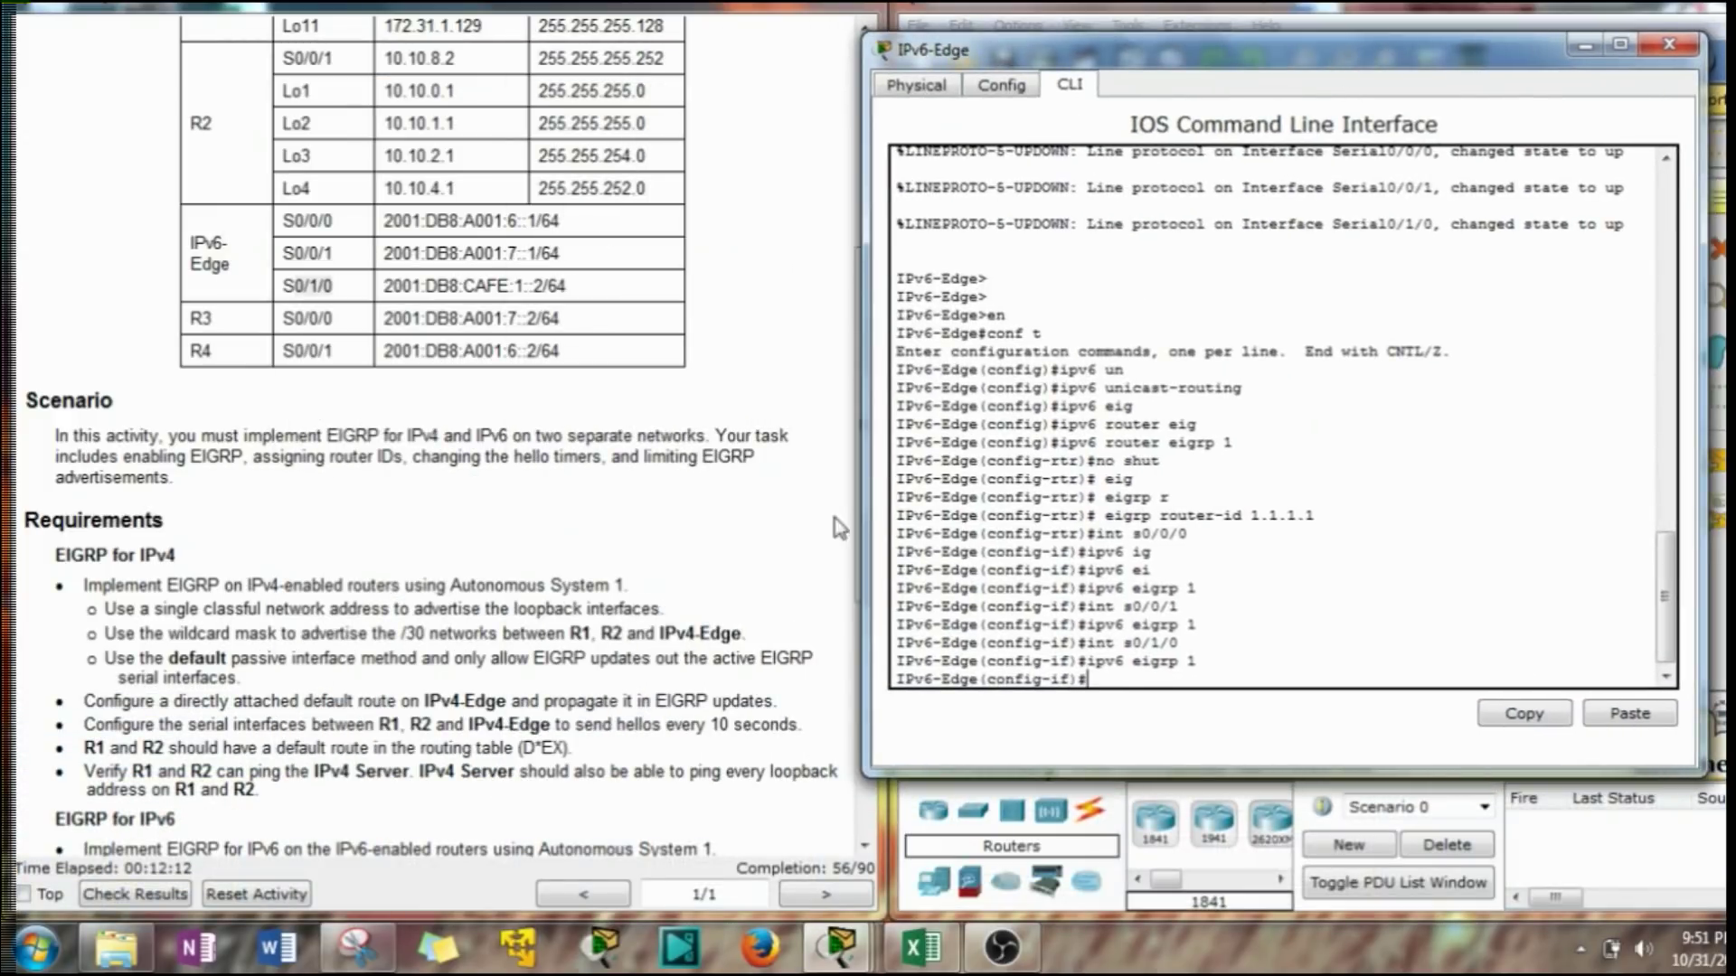
Leave interface mode and enter the IPv6 EIGRP 1 process configuration.
scroll(566, 649, "down", 4)
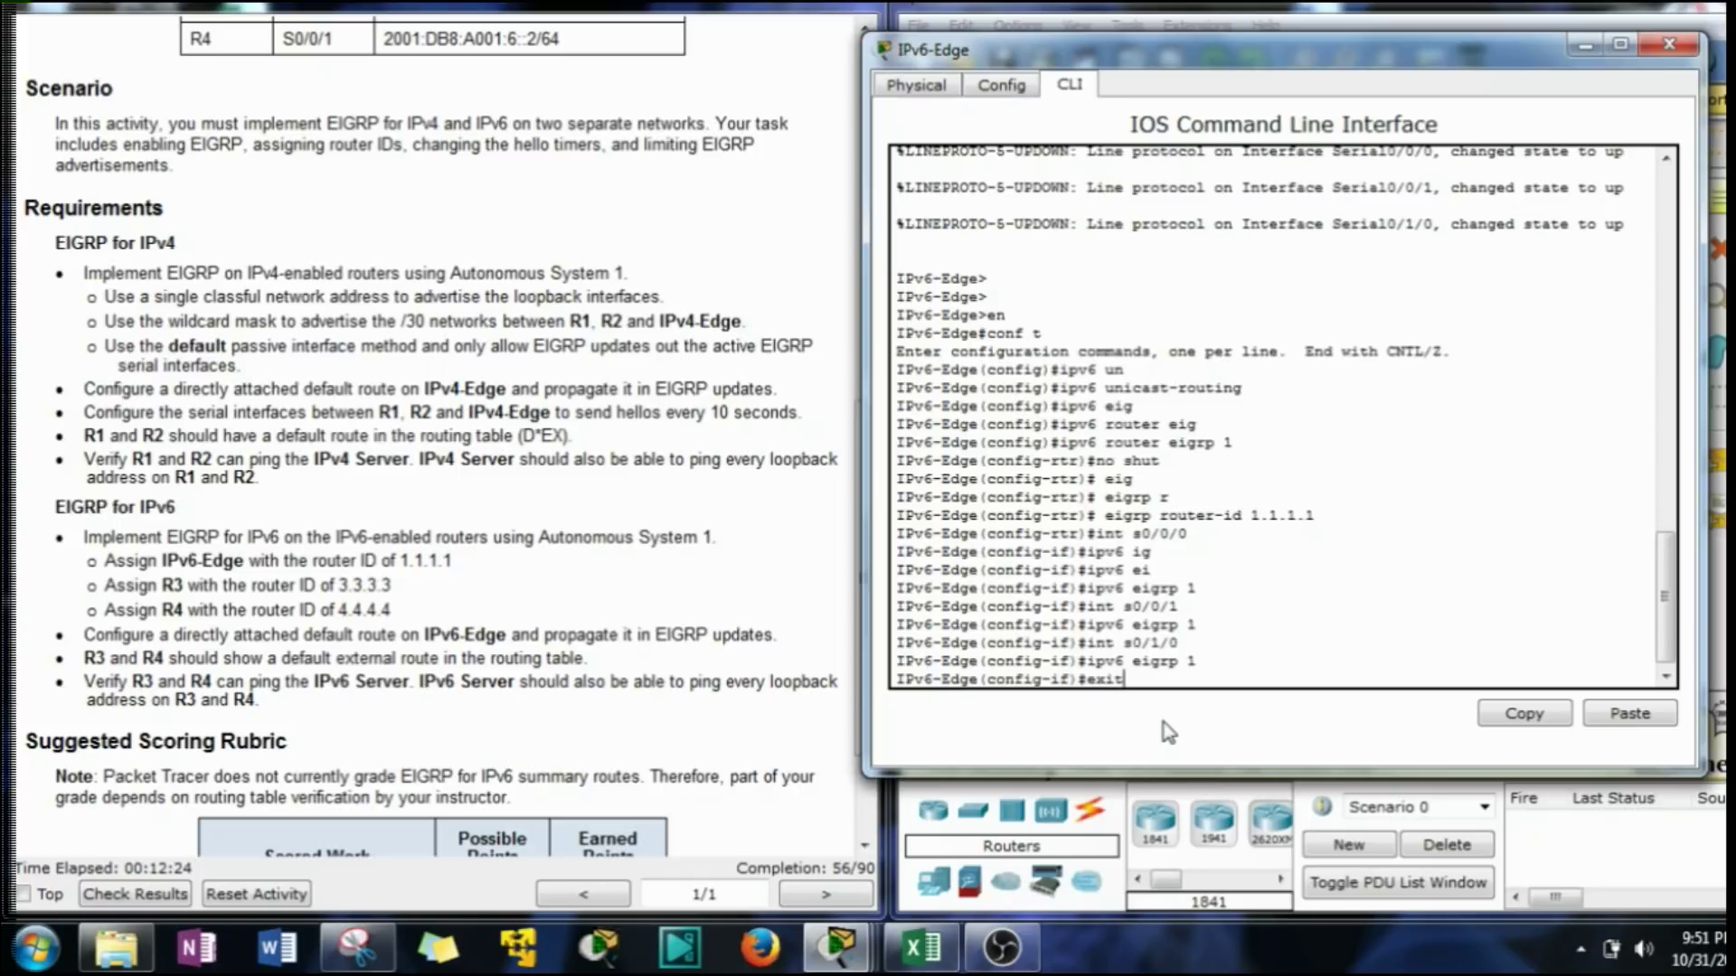
key("Return")
type("rou")
key("BackSpace")
key("BackSpace")
key("BackSpace")
type("ipv6")
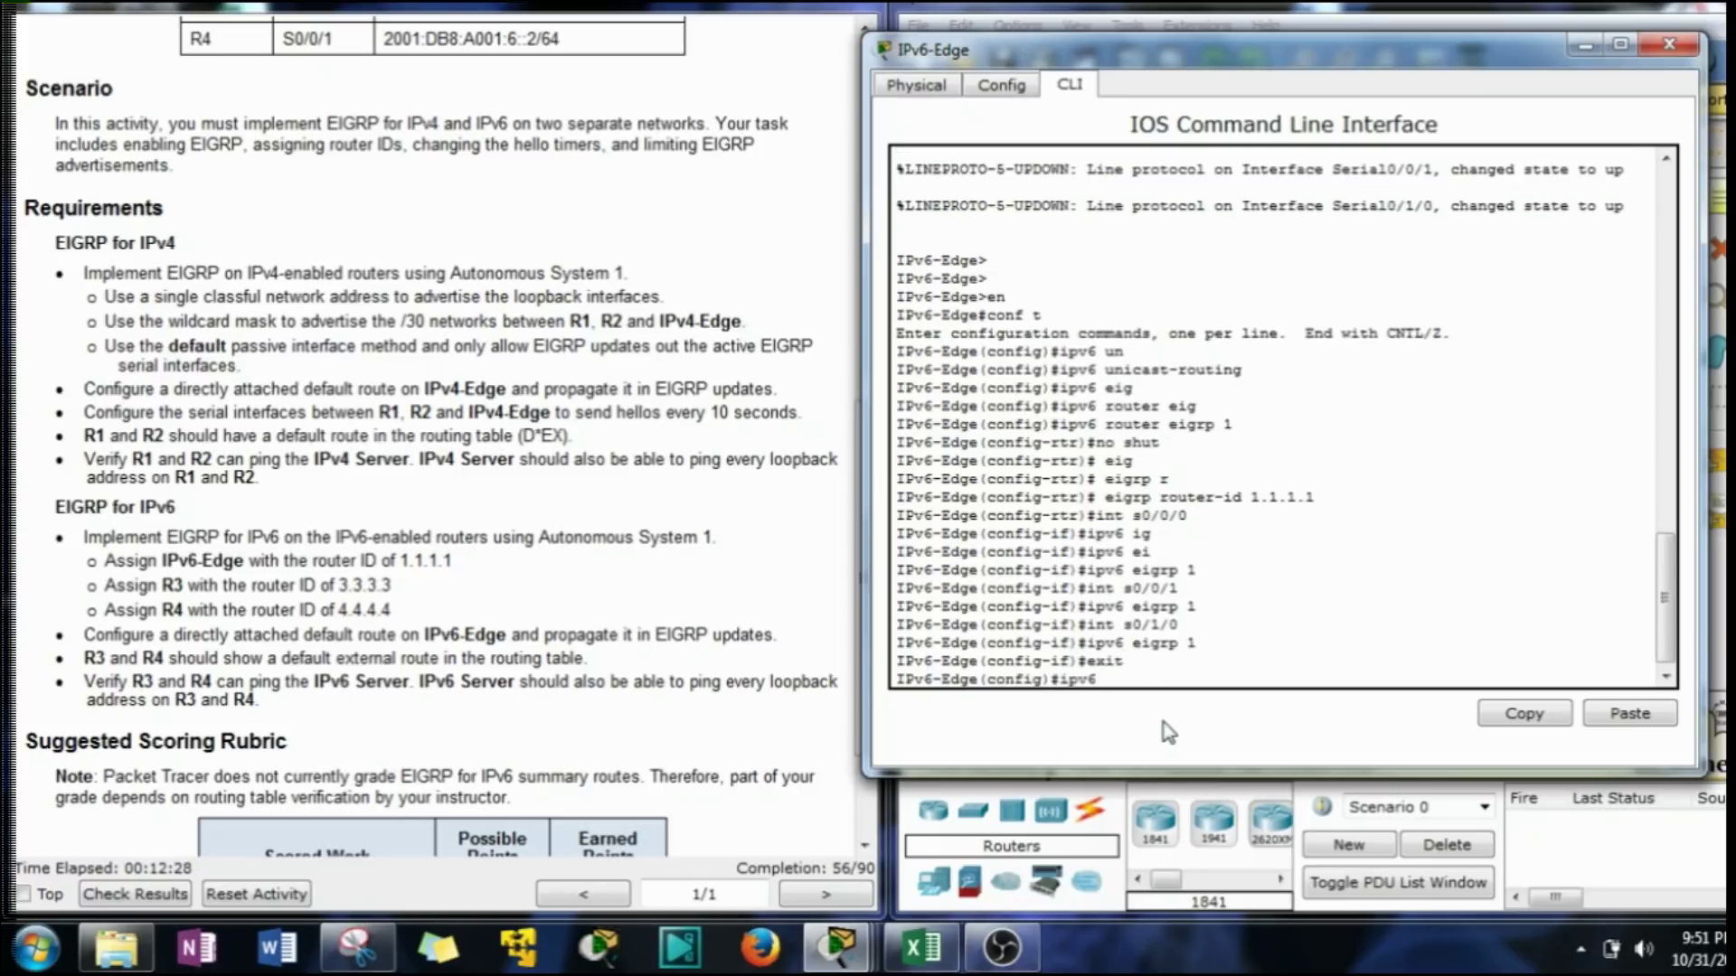
type(" erouter eig")
key("Tab")
key("Return")
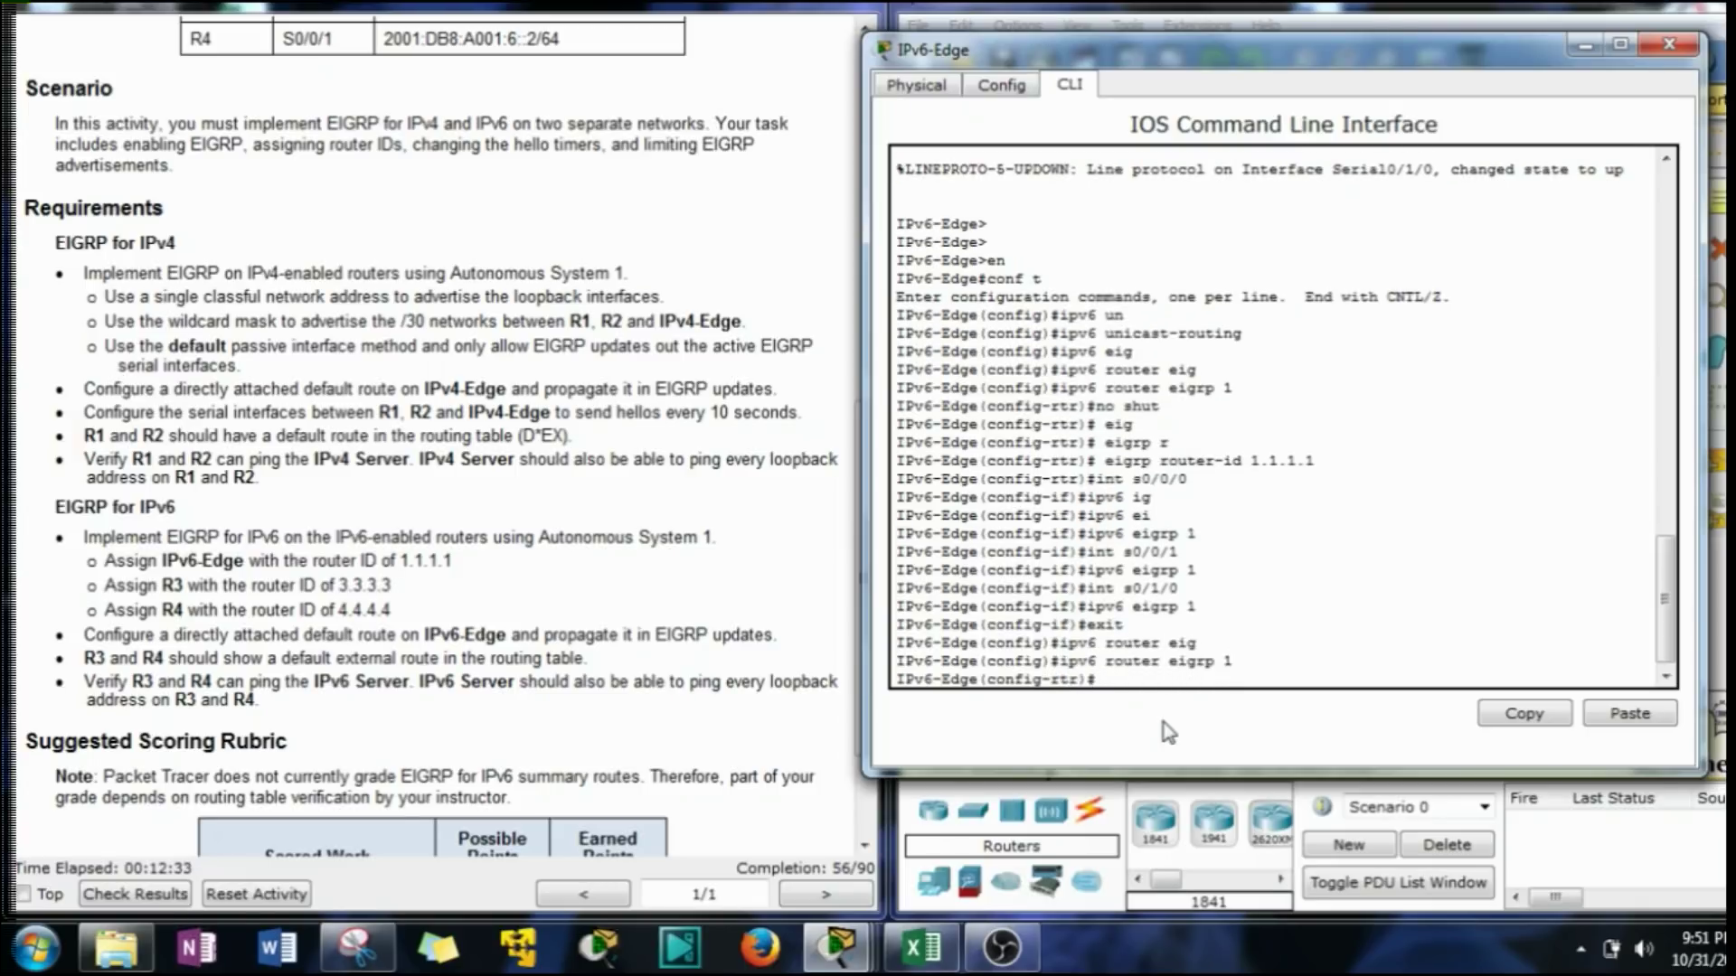
Redistribute static routes into IPv6 EIGRP 1, then exit router configuration.
type("red")
key("Tab")
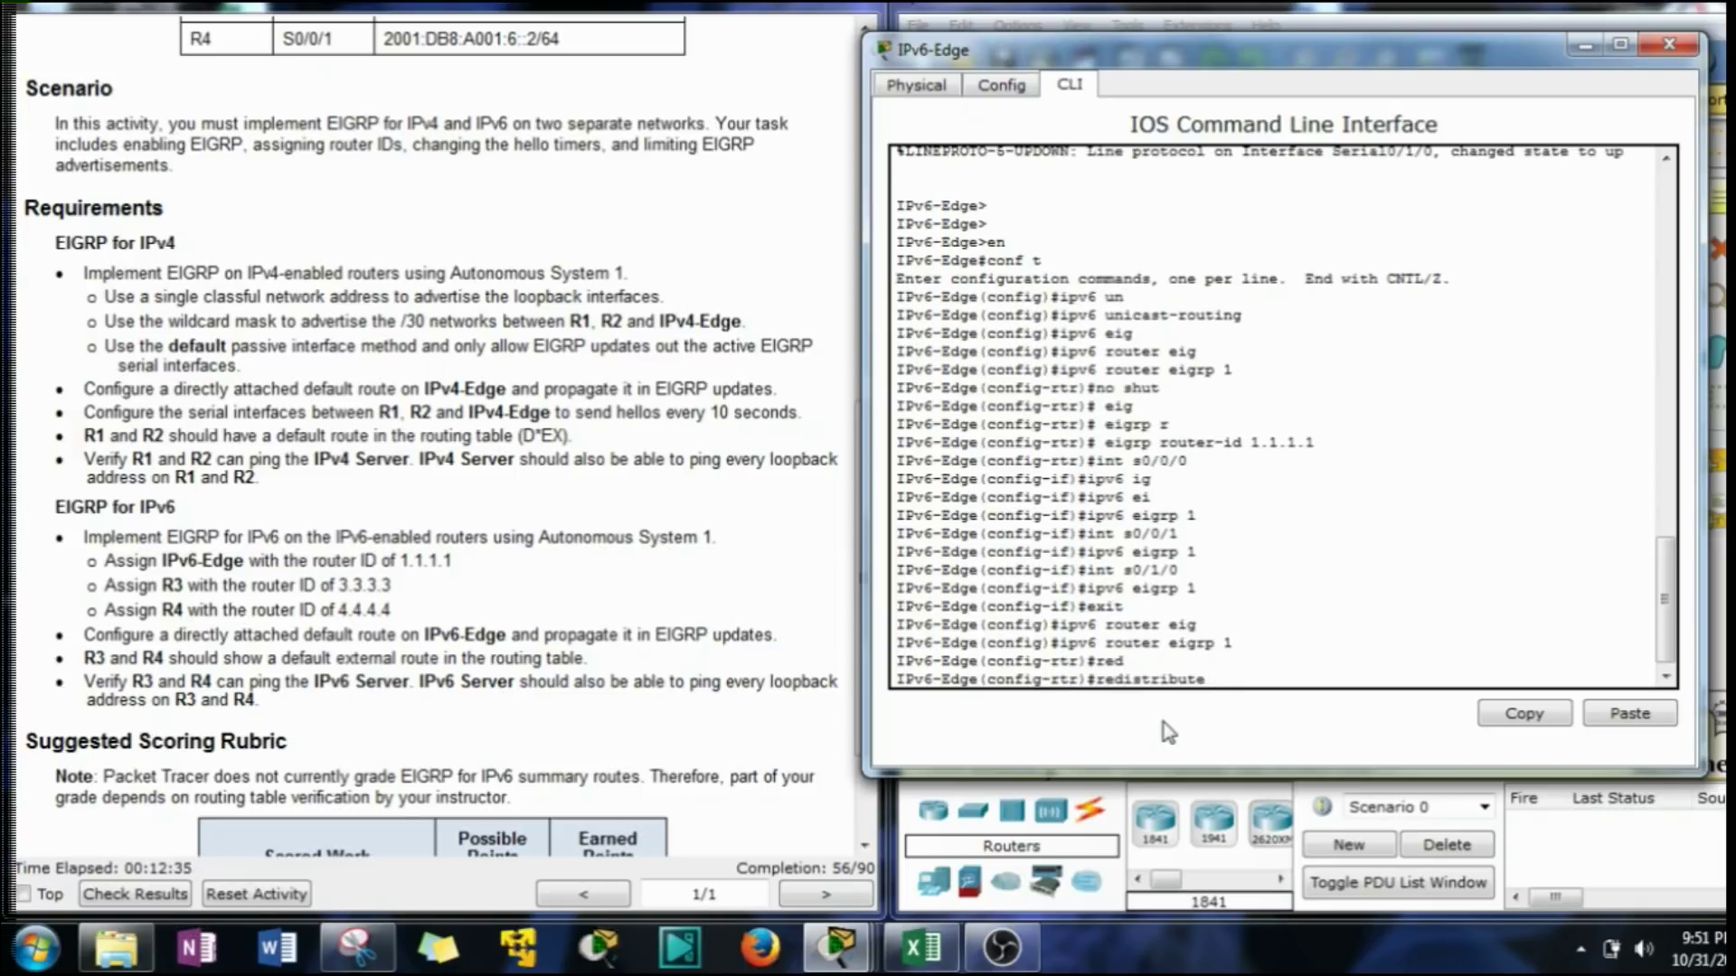
type("st")
key("Tab")
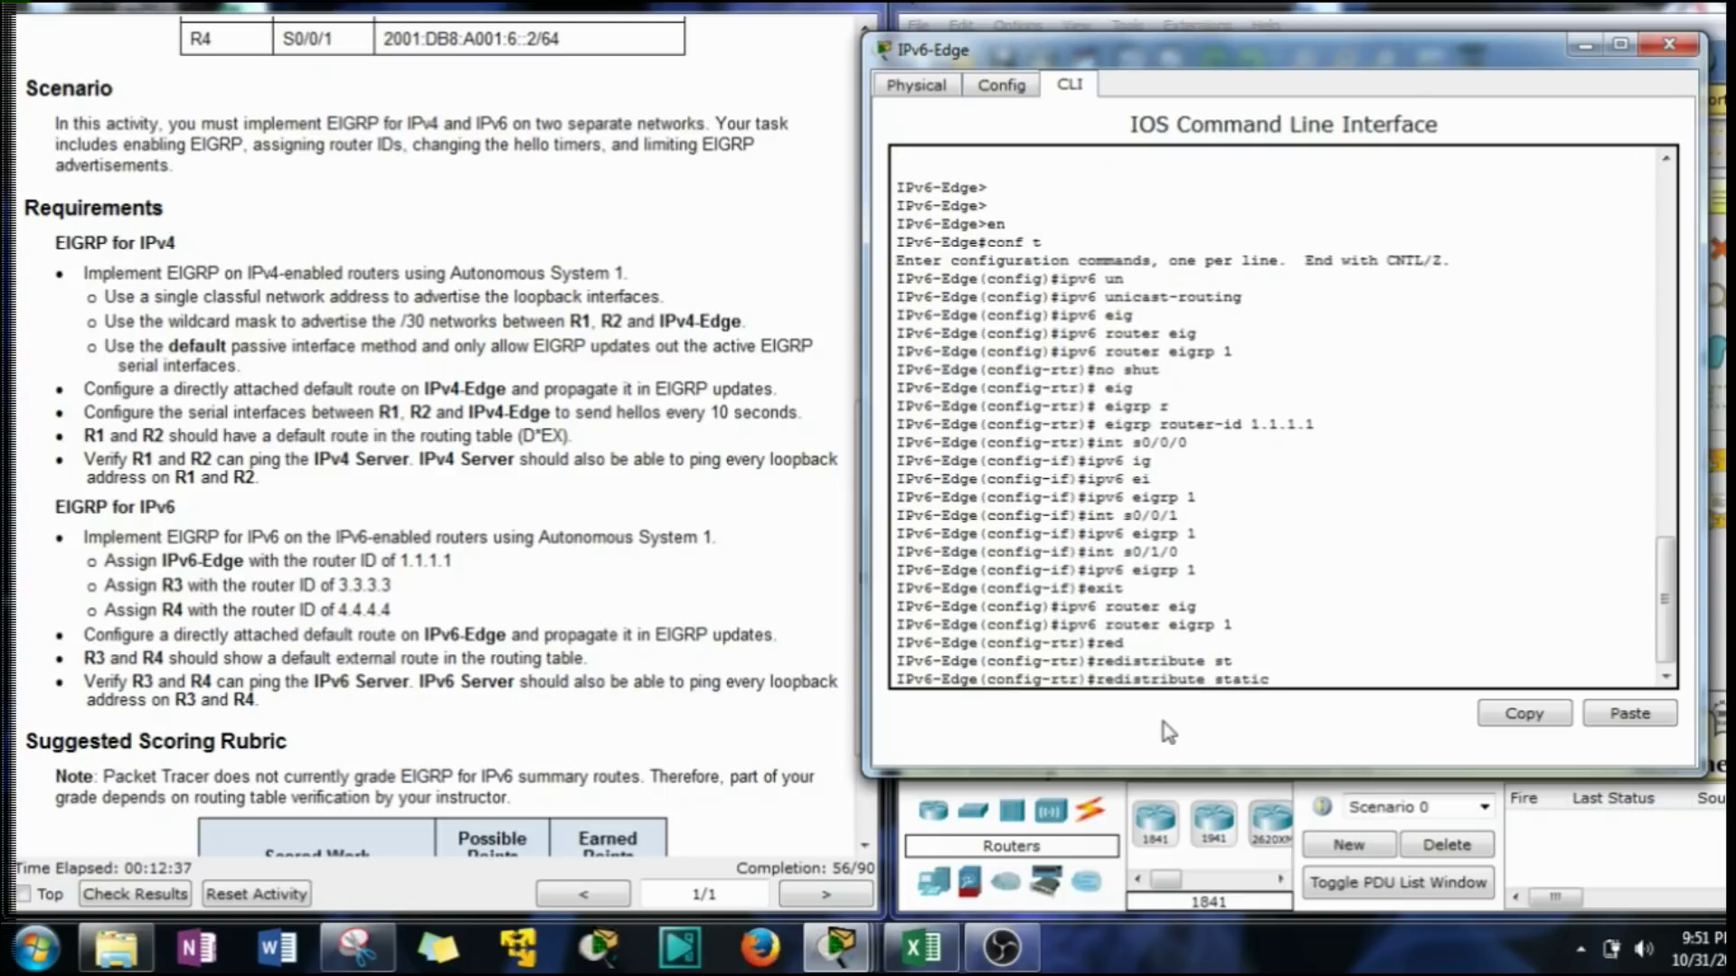
key("Return")
type("exit")
key("Return")
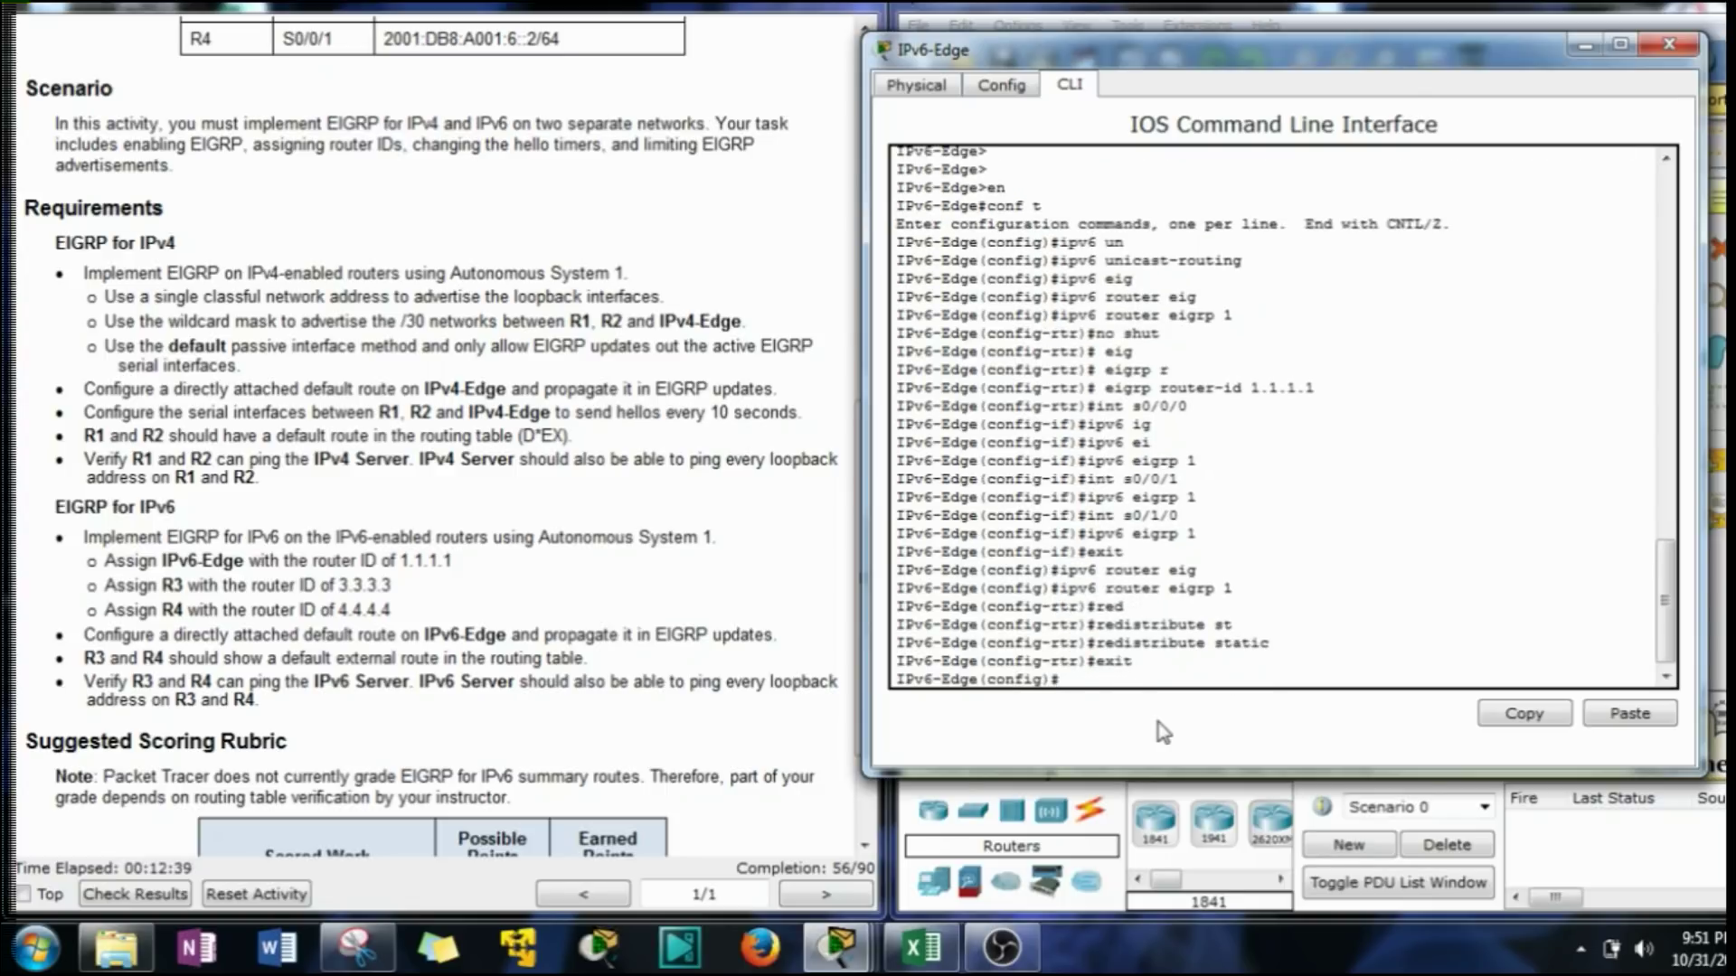
Enter the ::/0 default route out S0/1/0, checking the exit interface in the instructions.
type("ipv6 router ::/0 s0/0")
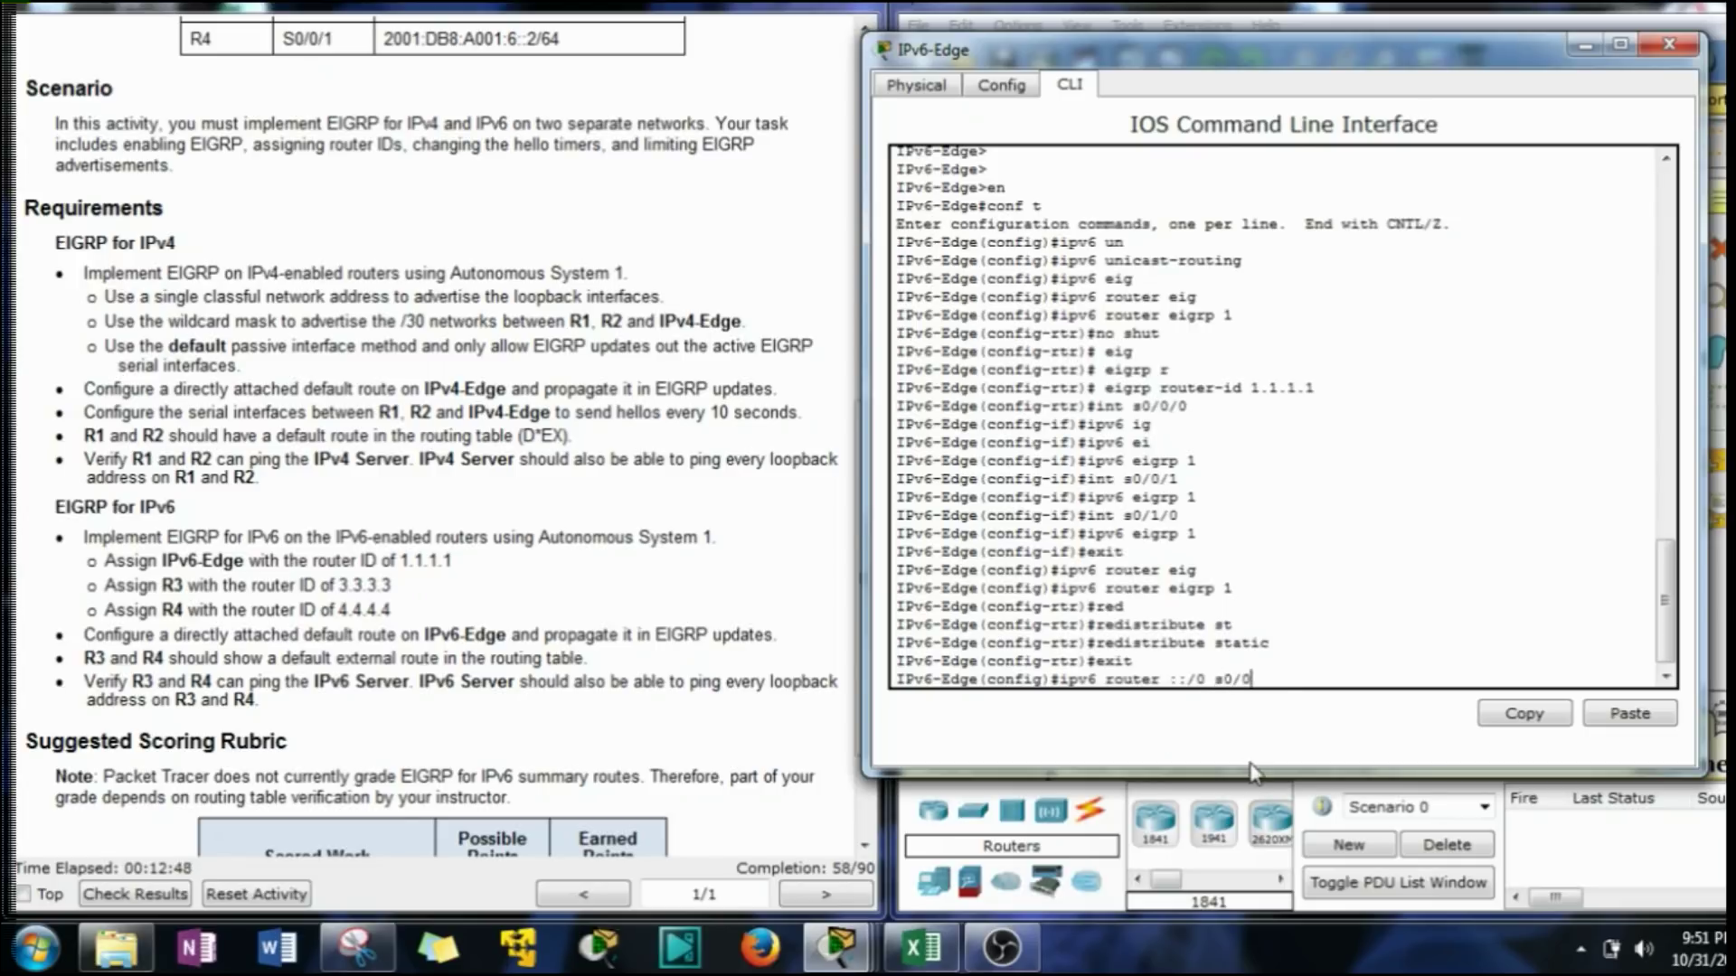
key("BackSpace")
type("1/0")
left_click(407, 382)
scroll(406, 381, "up", 3)
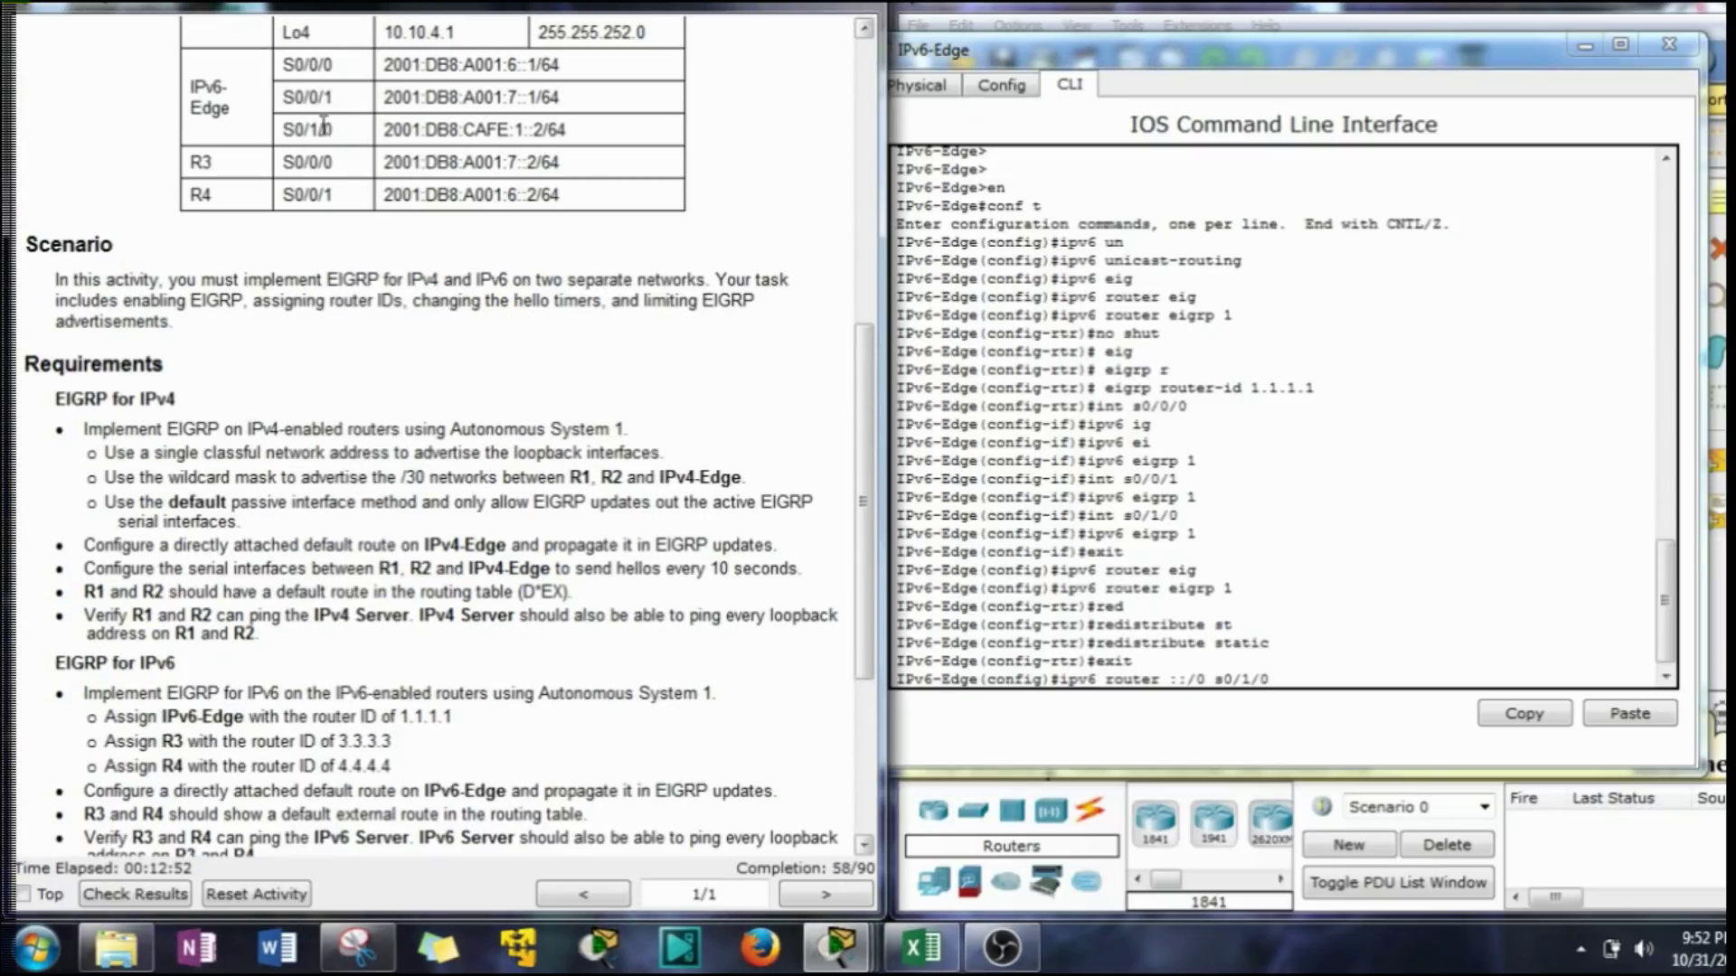
left_click(1297, 670)
key("Return")
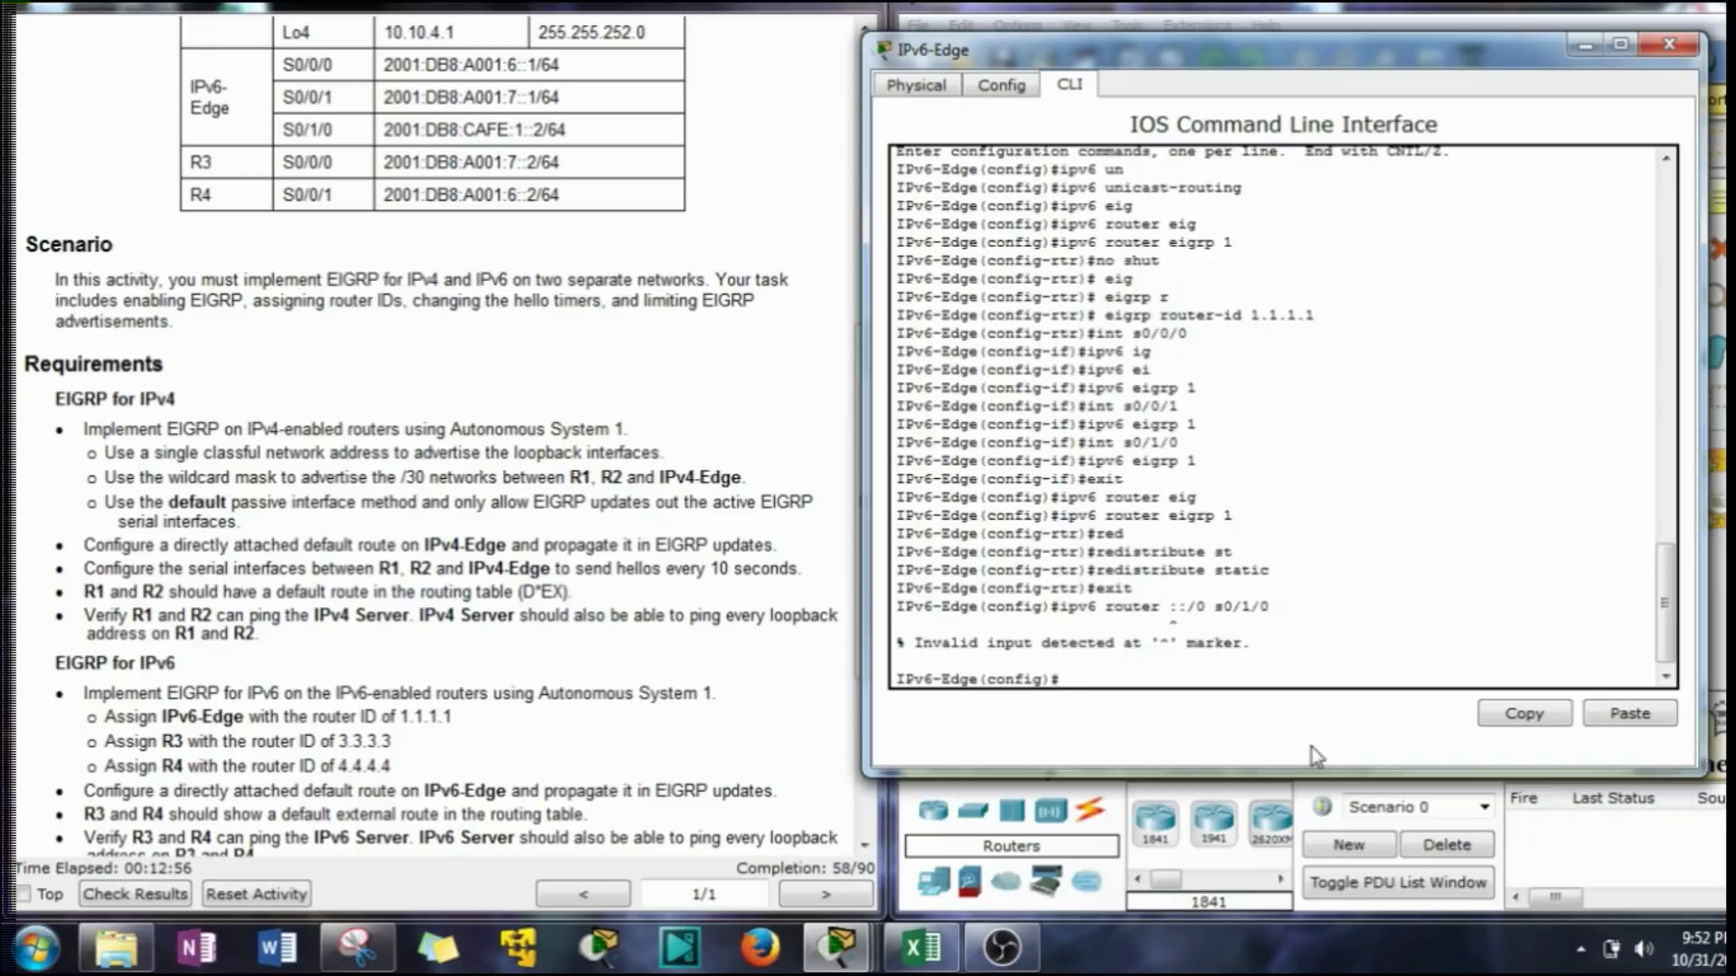
Fix the 'router' typo to 'route' and add ipv6 route ::/0 s0/1/0.
key("Up")
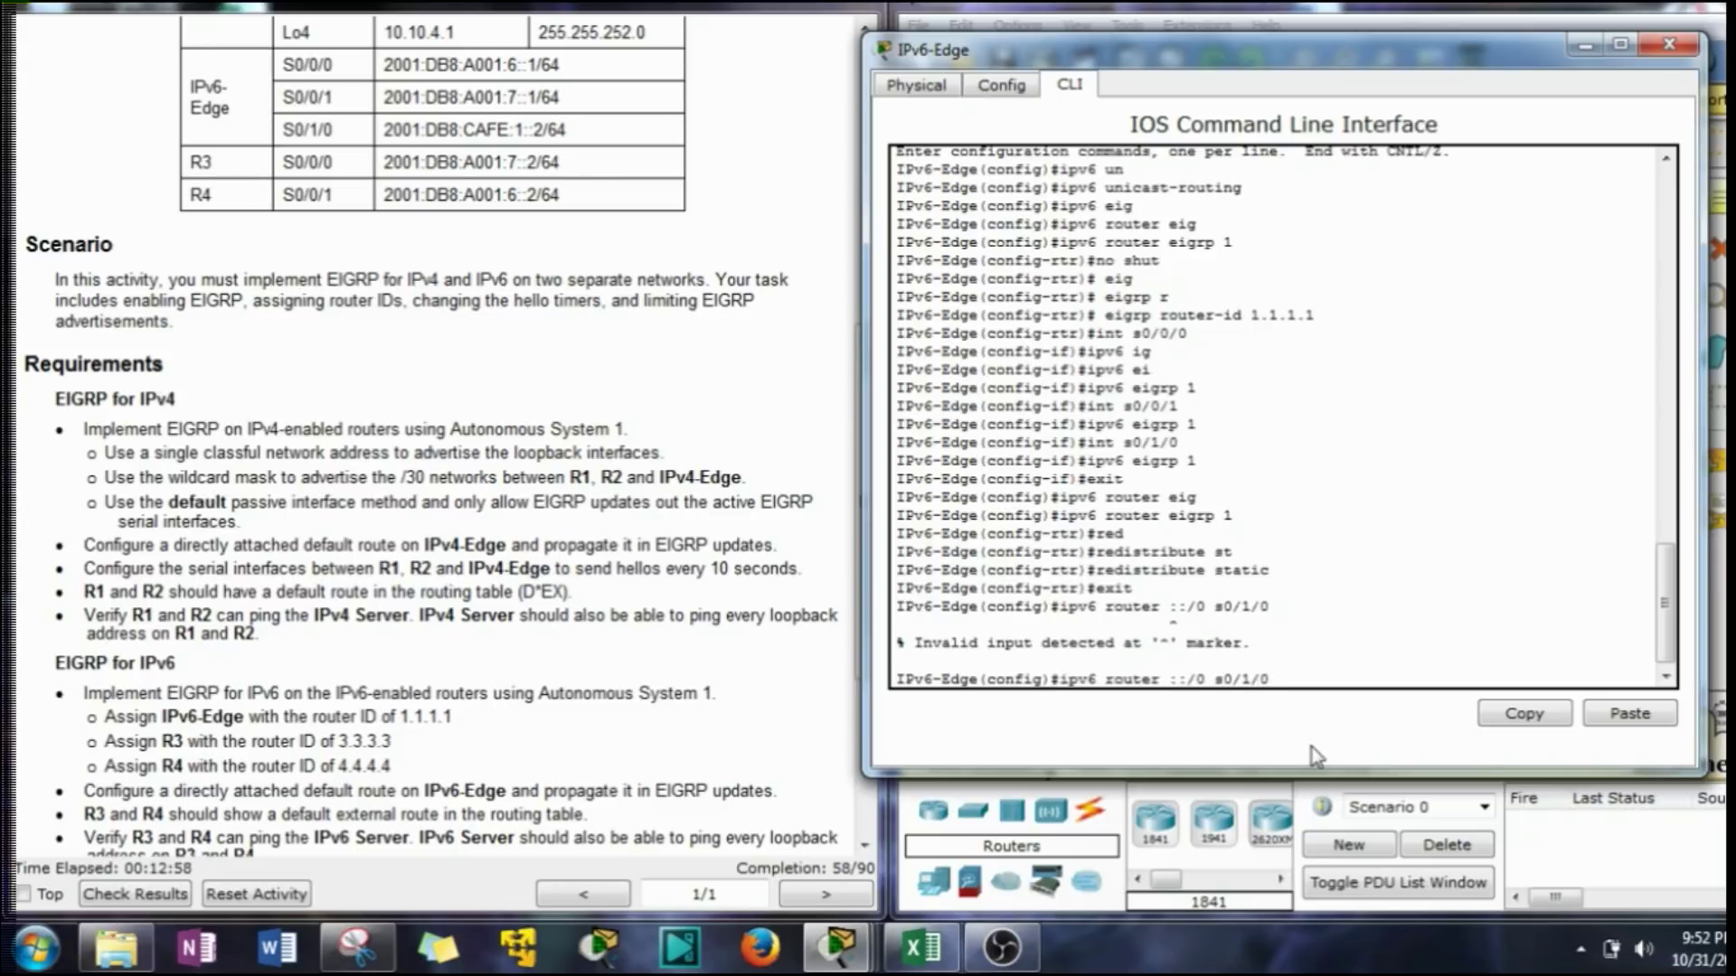
key("Left")
key("Left")
key("Left")
key("Left")
key("Left")
key("Left")
key("Left")
key("Left")
key("Left")
key("Left")
key("Left")
key("BackSpace")
key("Return")
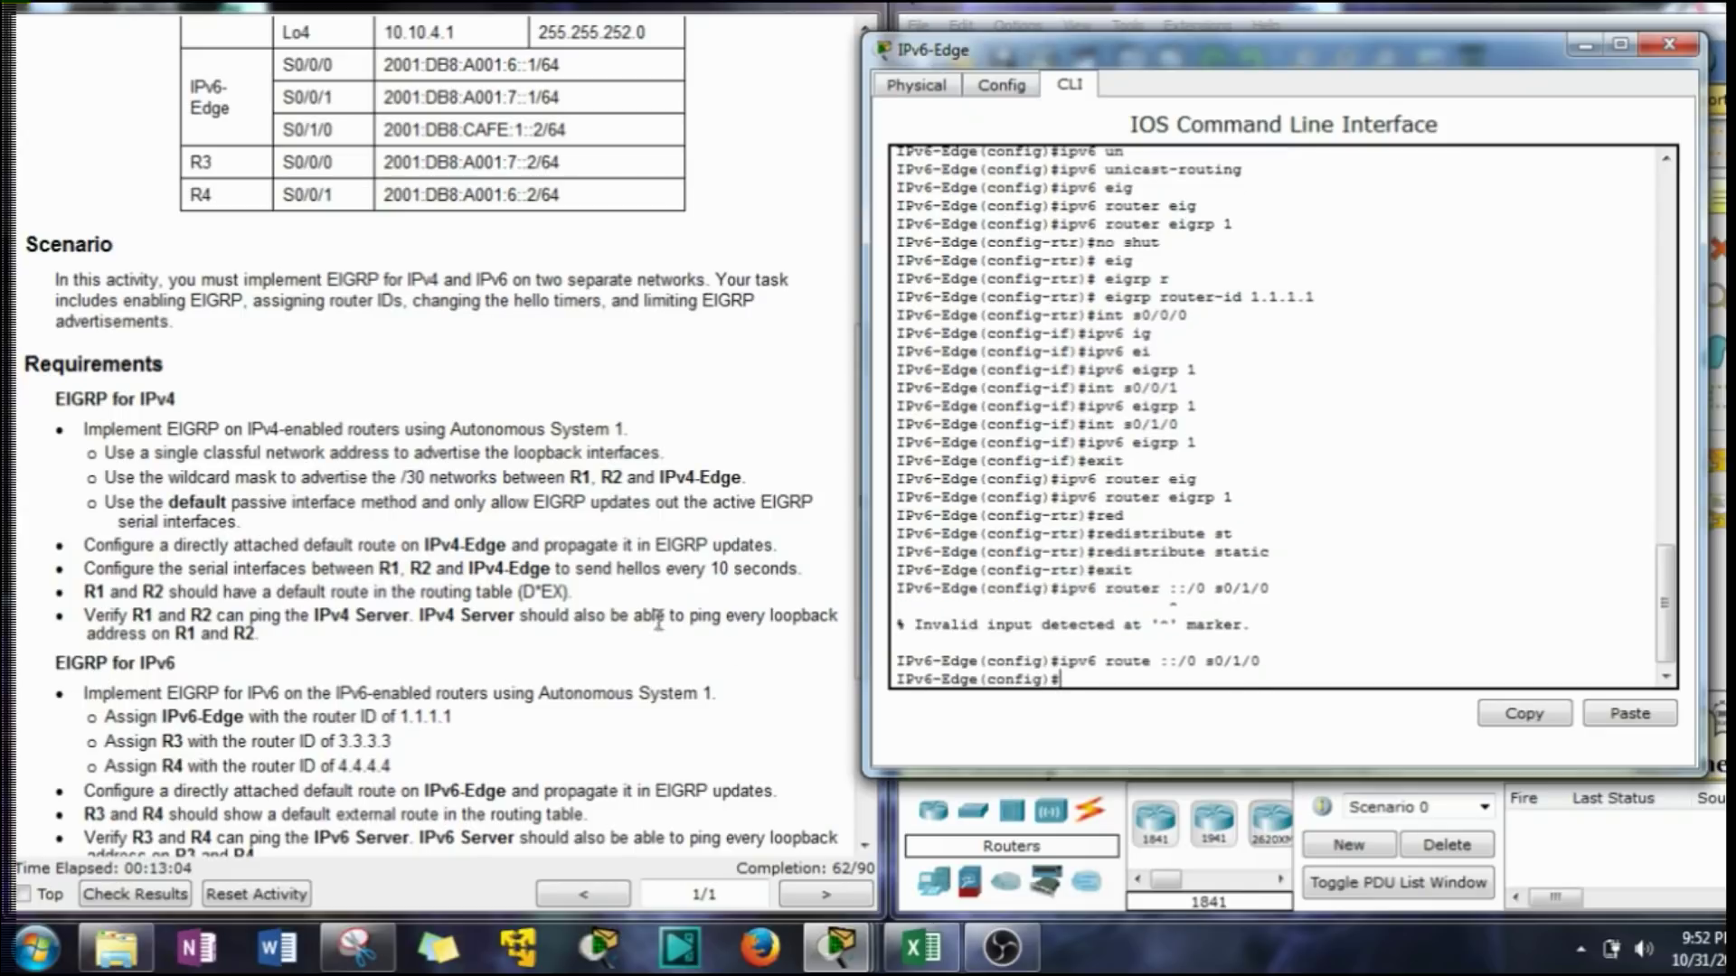
scroll(483, 601, "down", 3)
scroll(510, 606, "down", 1)
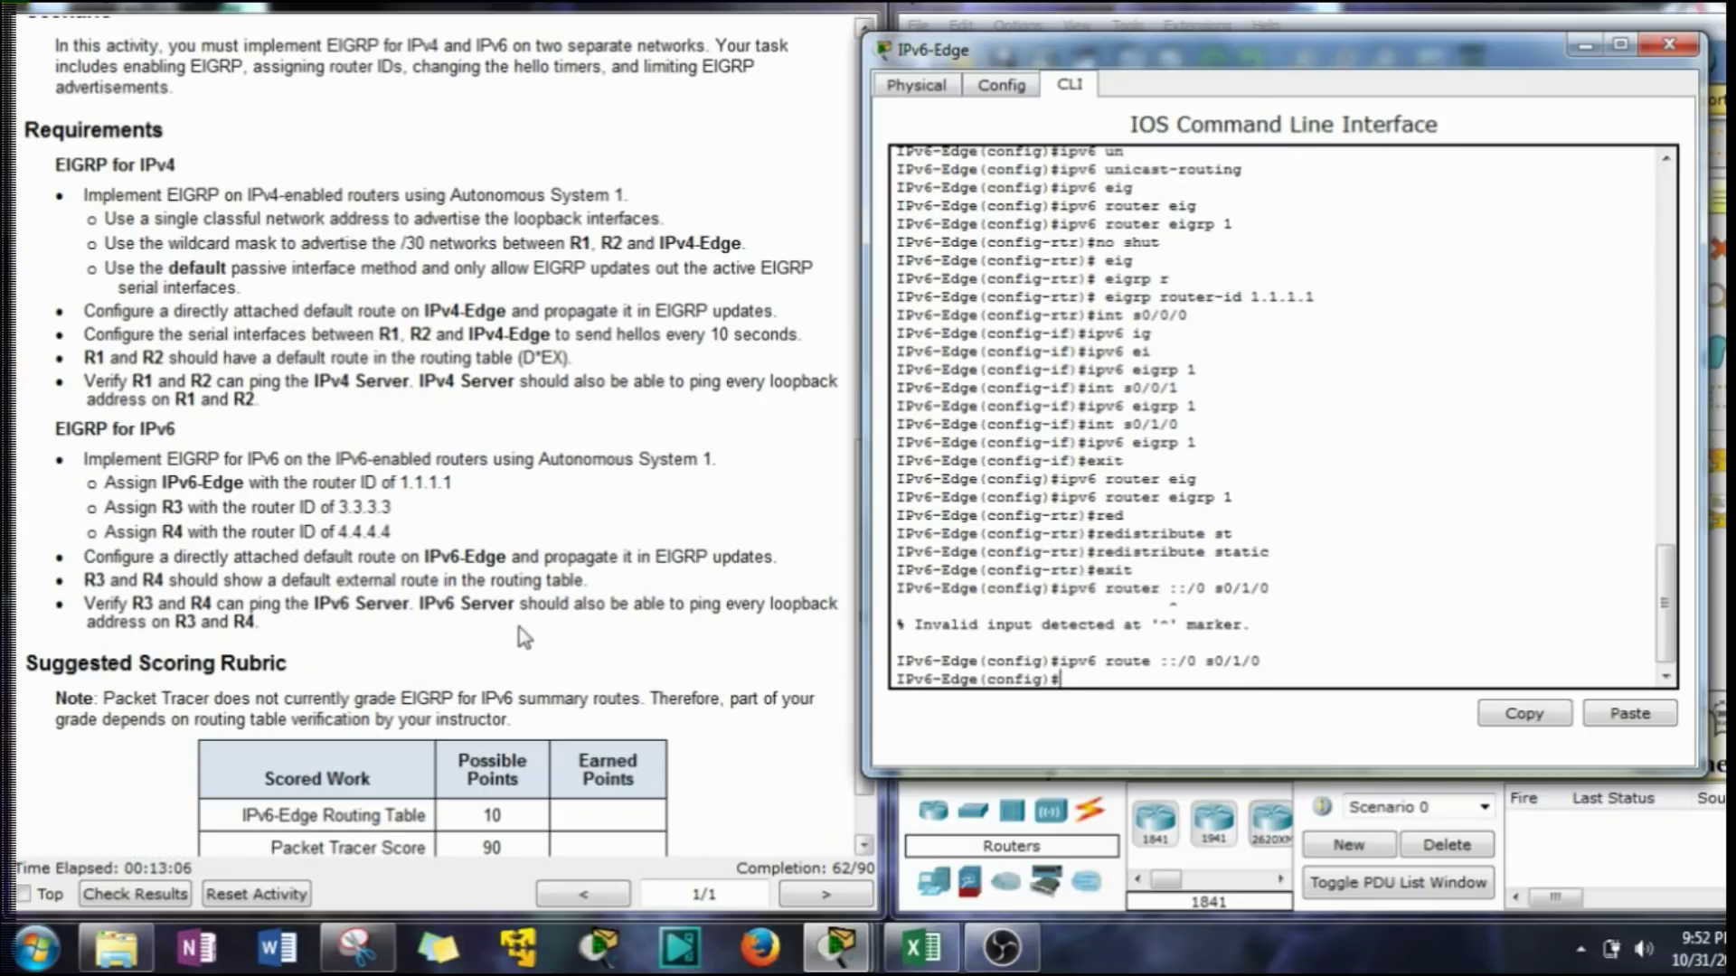
scroll(545, 651, "down", 1)
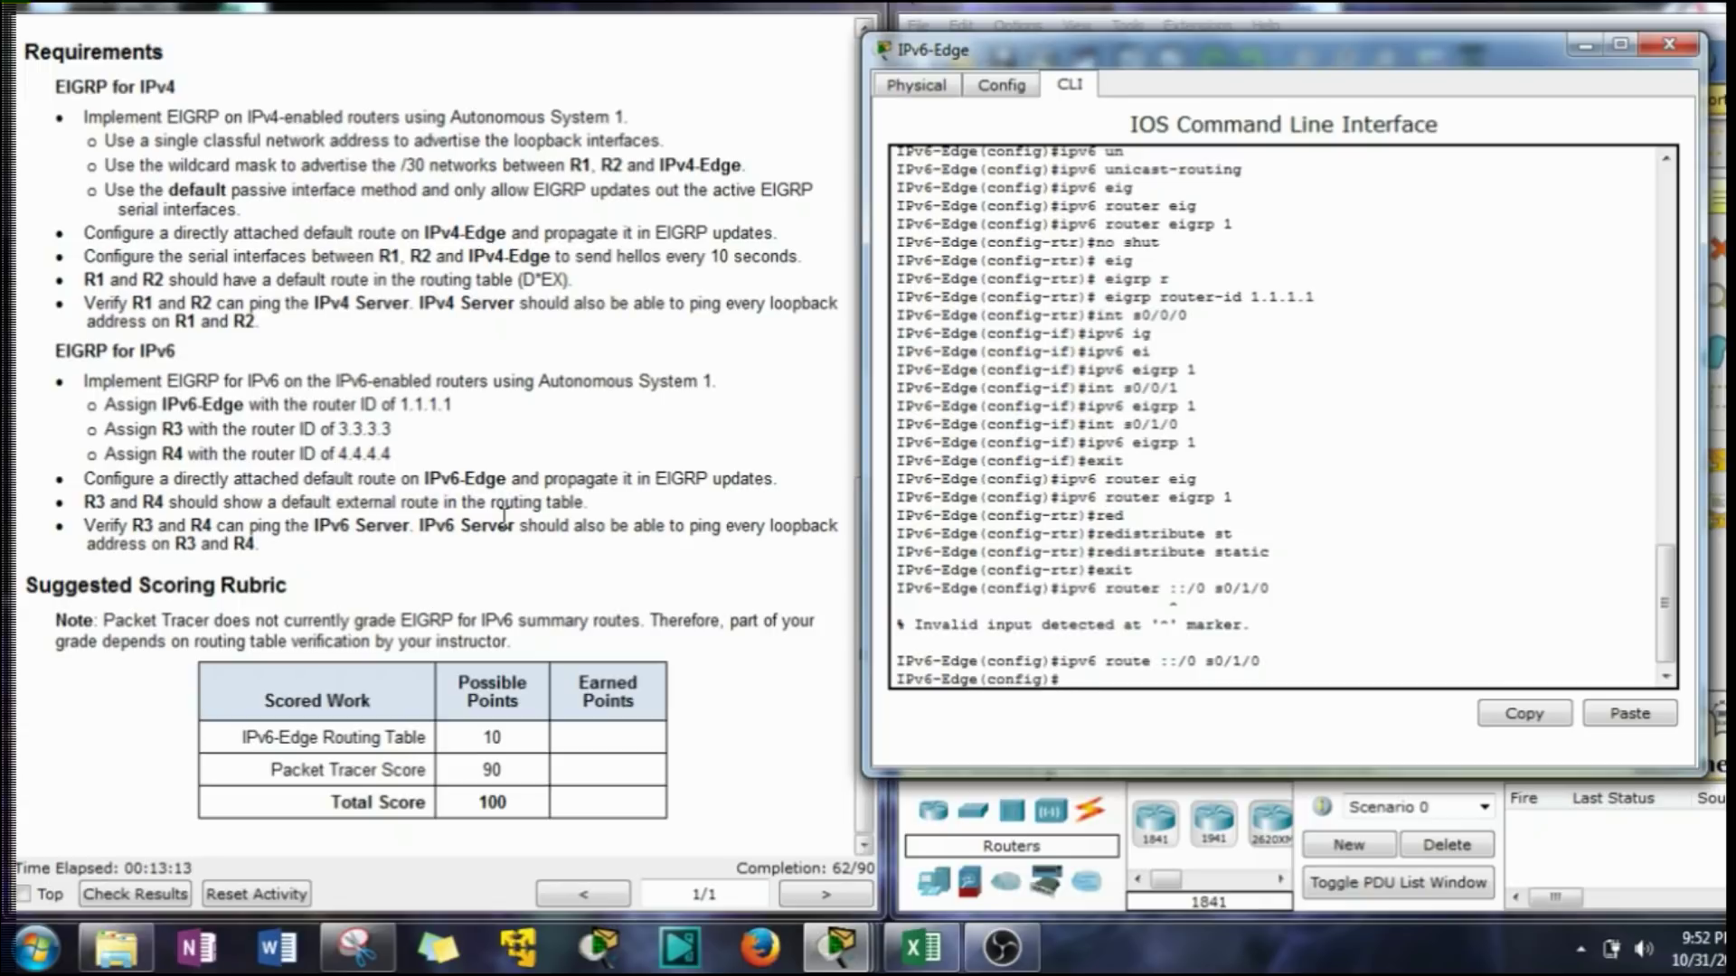
Open R3's CLI and enter global configuration mode with en and conf t.
left_click(1585, 45)
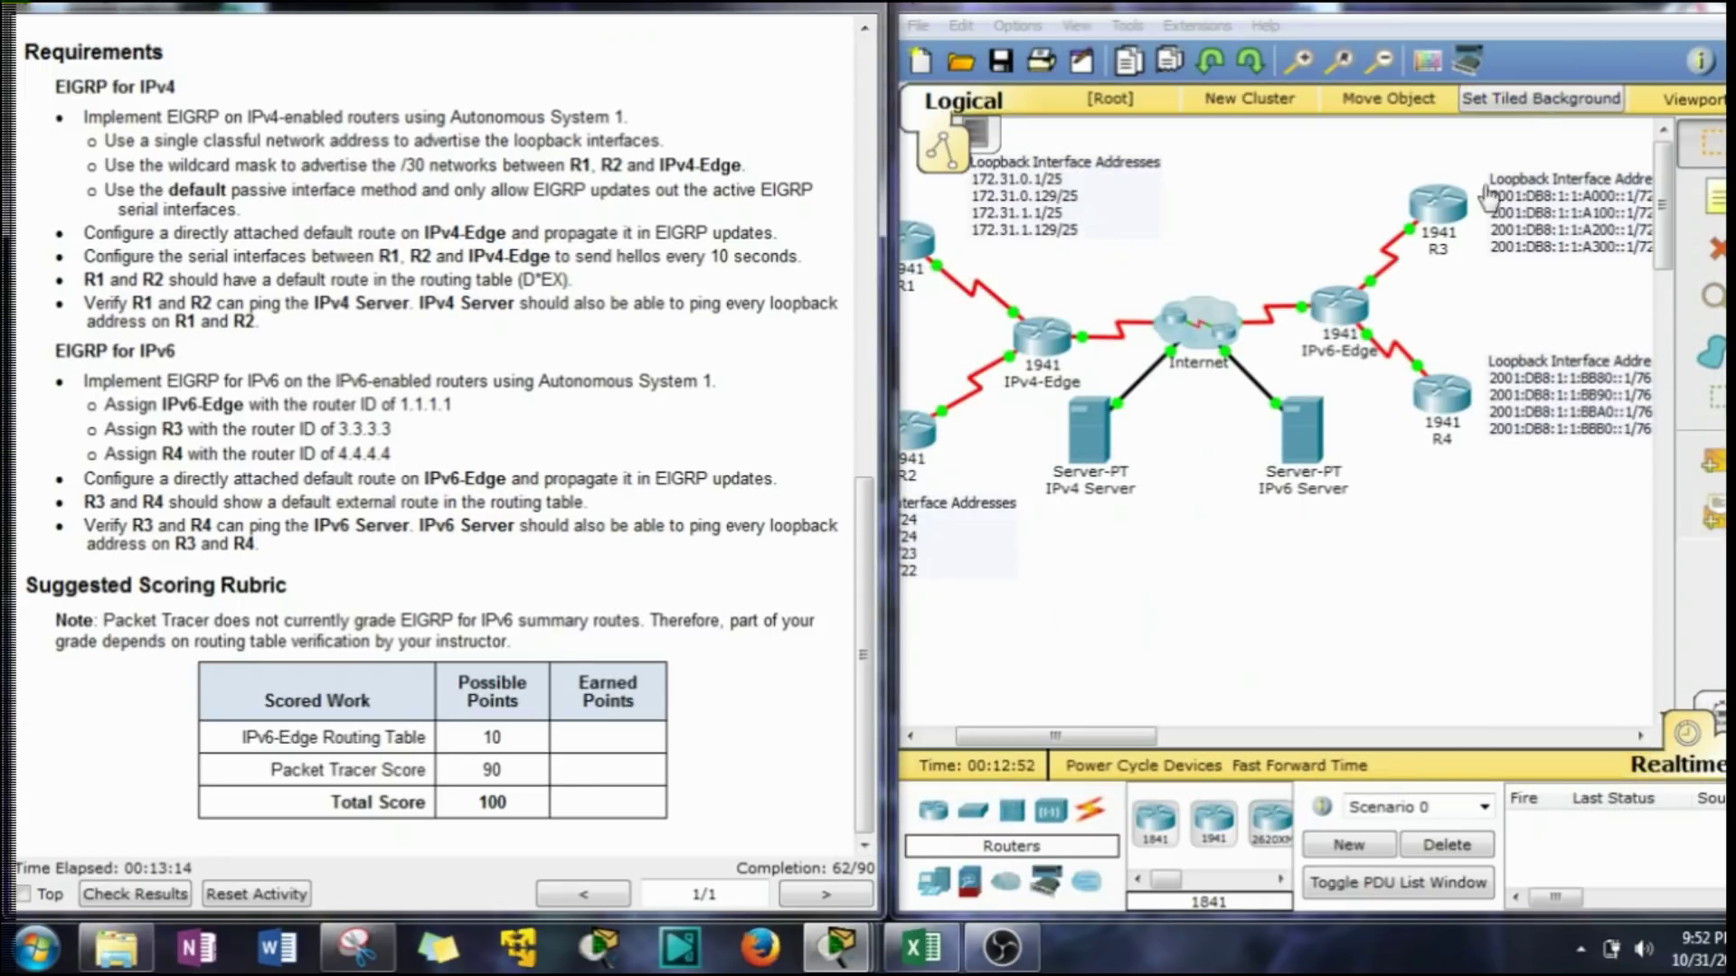
left_click(1447, 212)
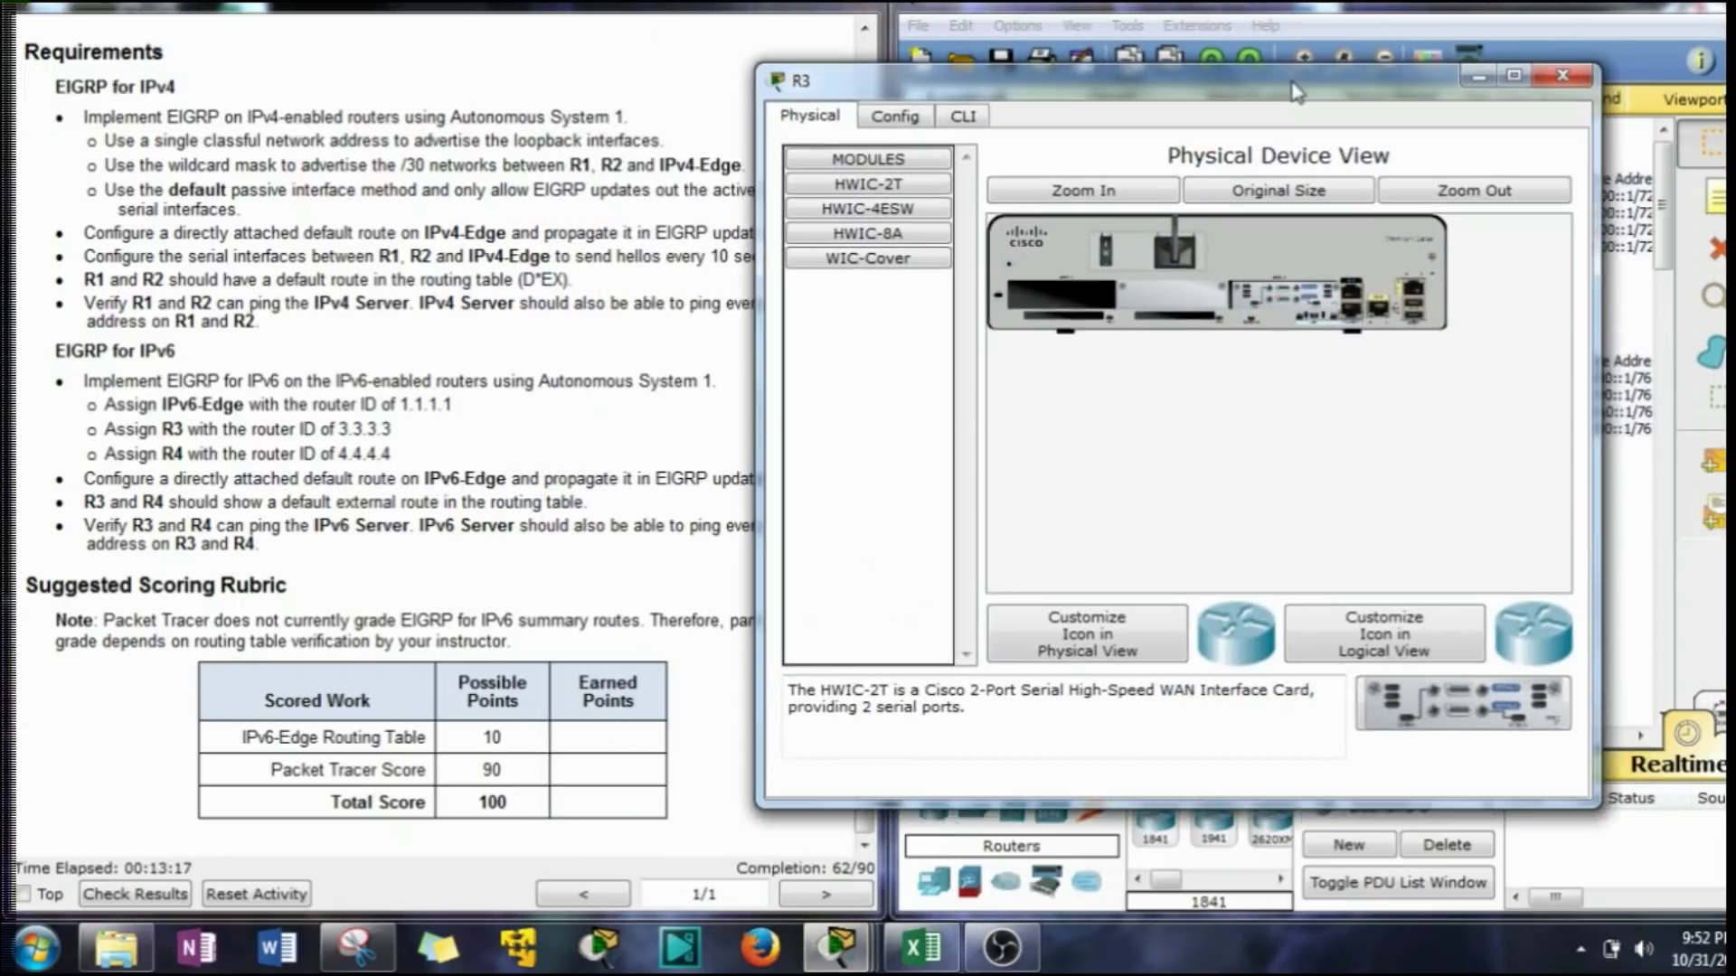
left_click(1081, 107)
key("Return")
key("Return")
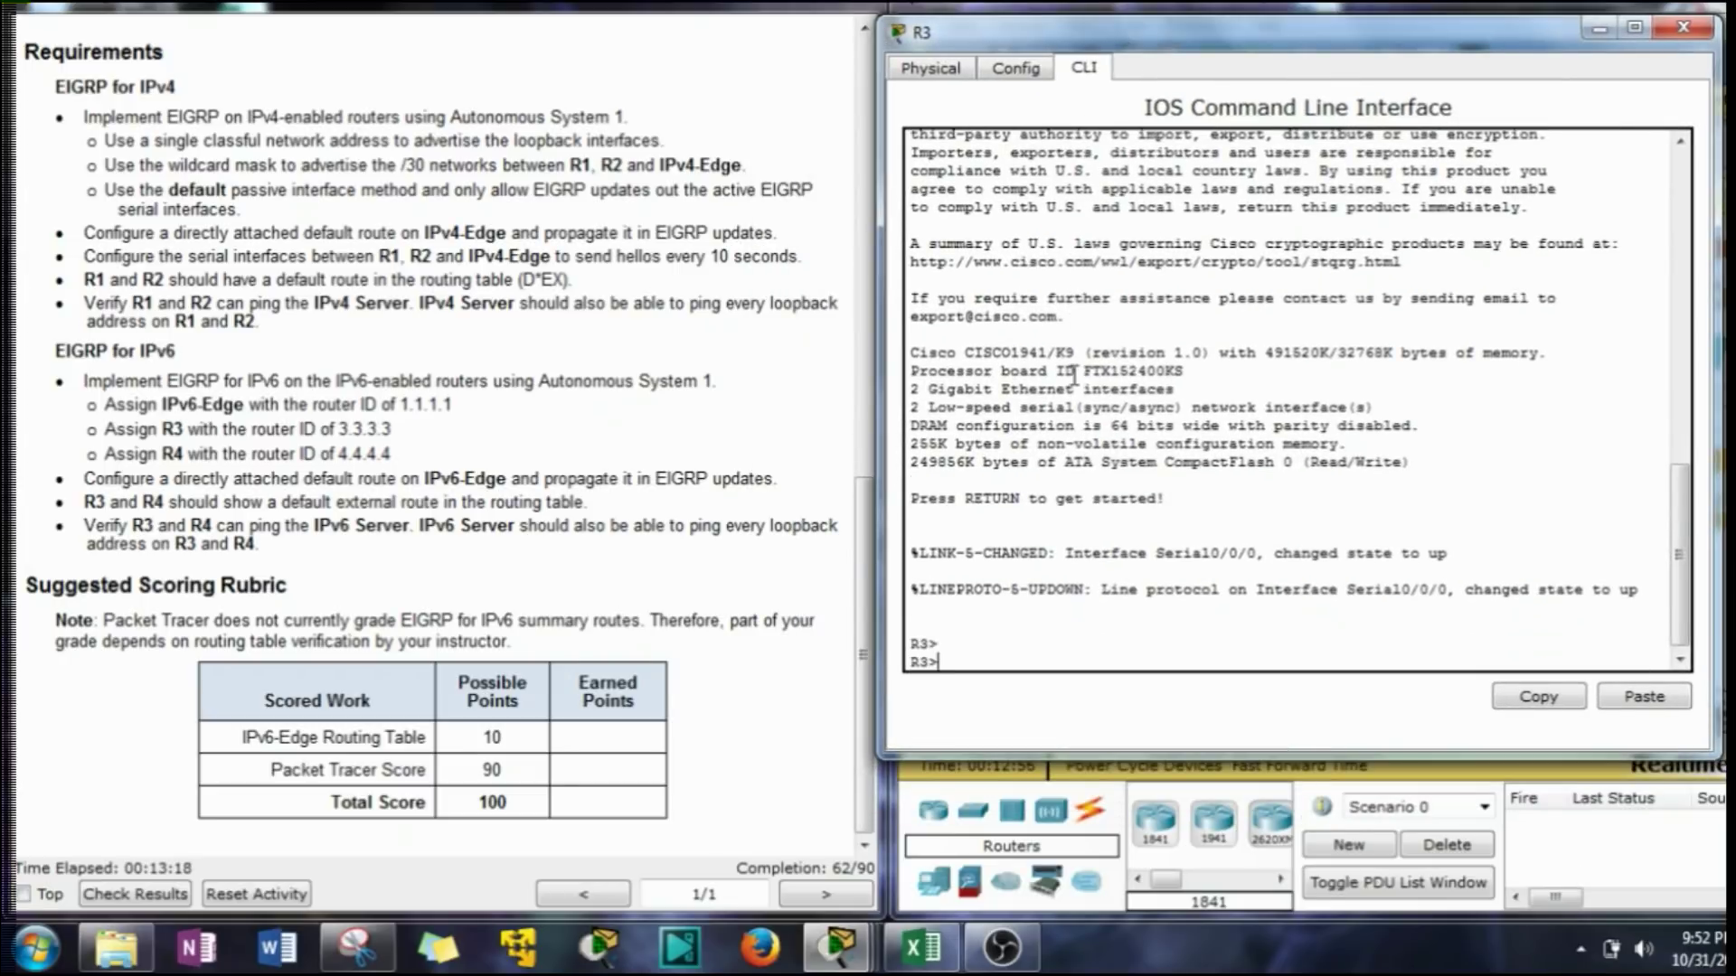
type("en")
key("Return")
type("conf t")
key("Return")
Turn on ipv6 unicast-routing and start IPv6 EIGRP process 1 with no shutdown.
type("ipv6 un")
key("Tab")
key("Return")
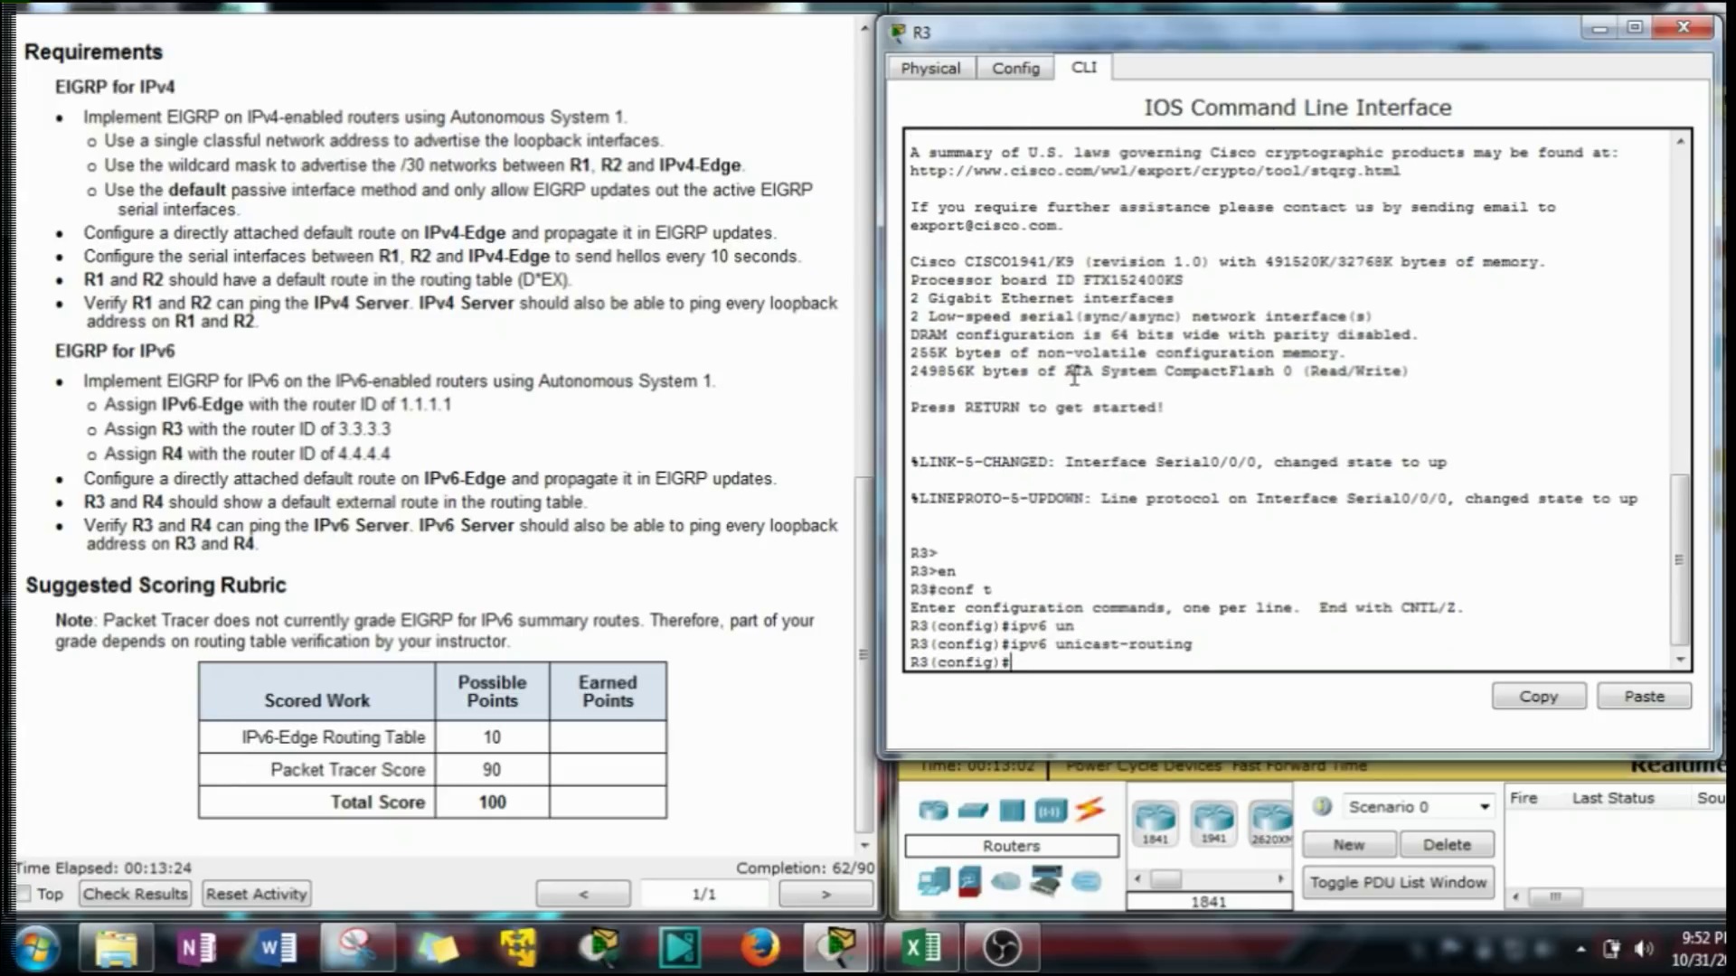
type("ipv6 router eig")
key("Tab")
type("1")
key("Return")
type("nosh")
key("BackSpace")
key("BackSpace")
type("shut")
key("Return")
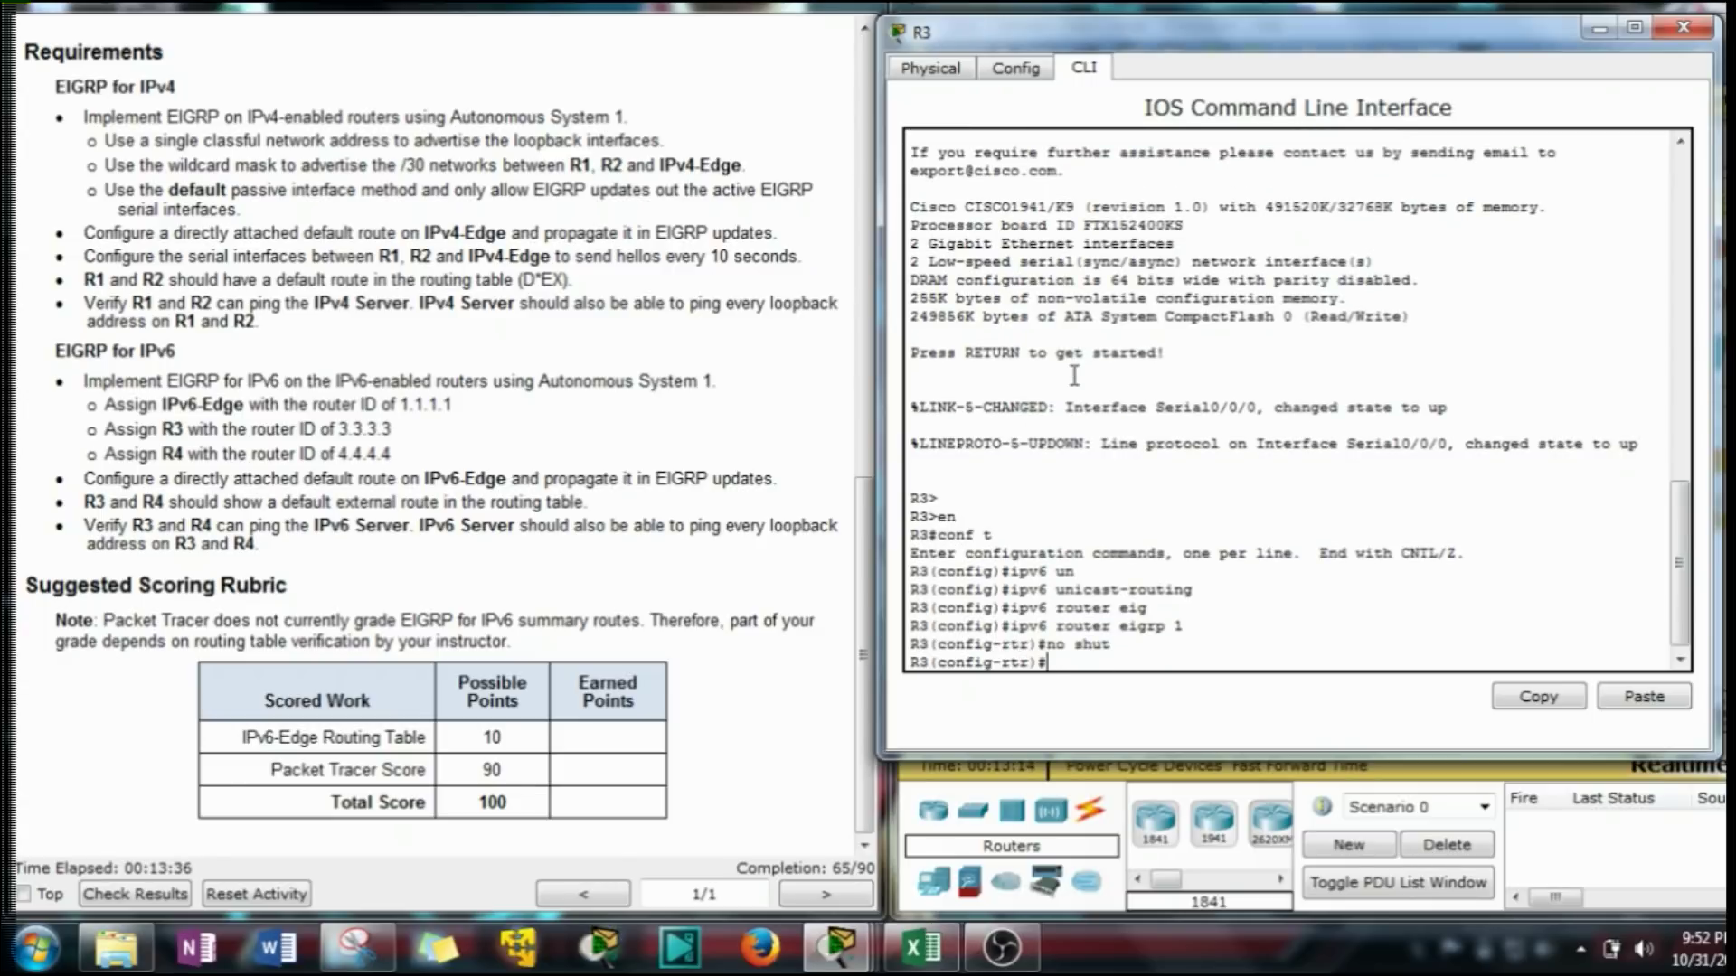
Set the EIGRP router ID to 3.3.3.3 and exit router configuration.
type("eig")
key("Tab")
type("id")
key("Tab")
type("r")
key("Tab")
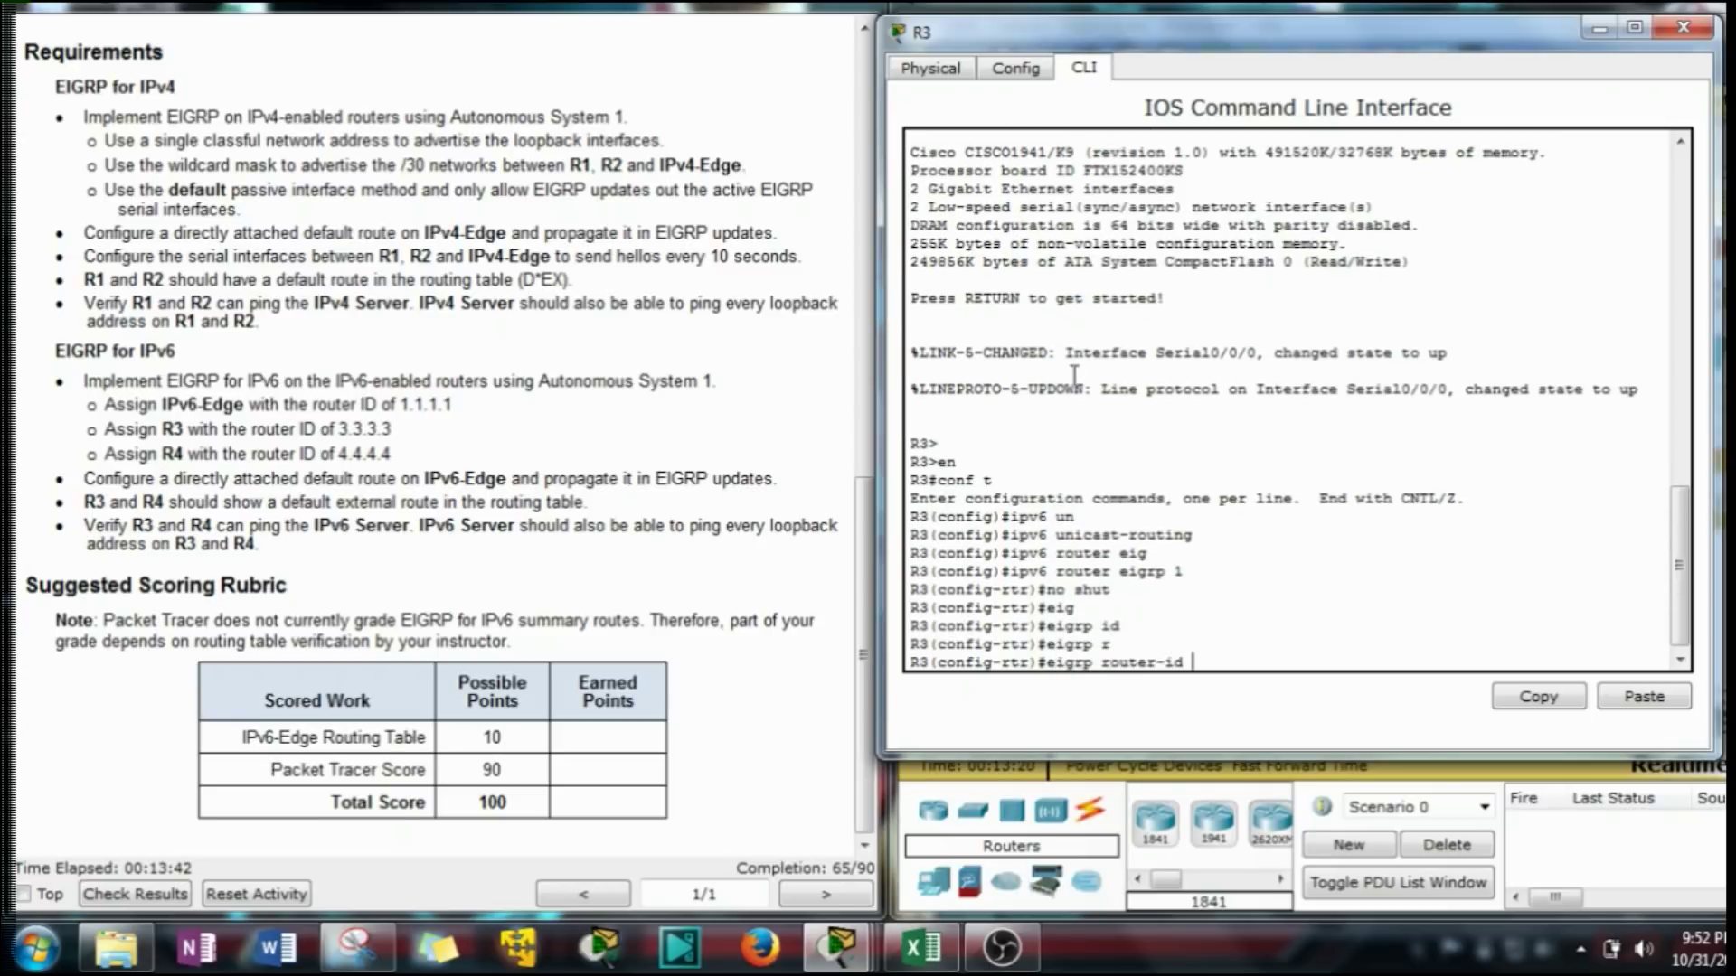
type("3.3.3.3")
key("Return")
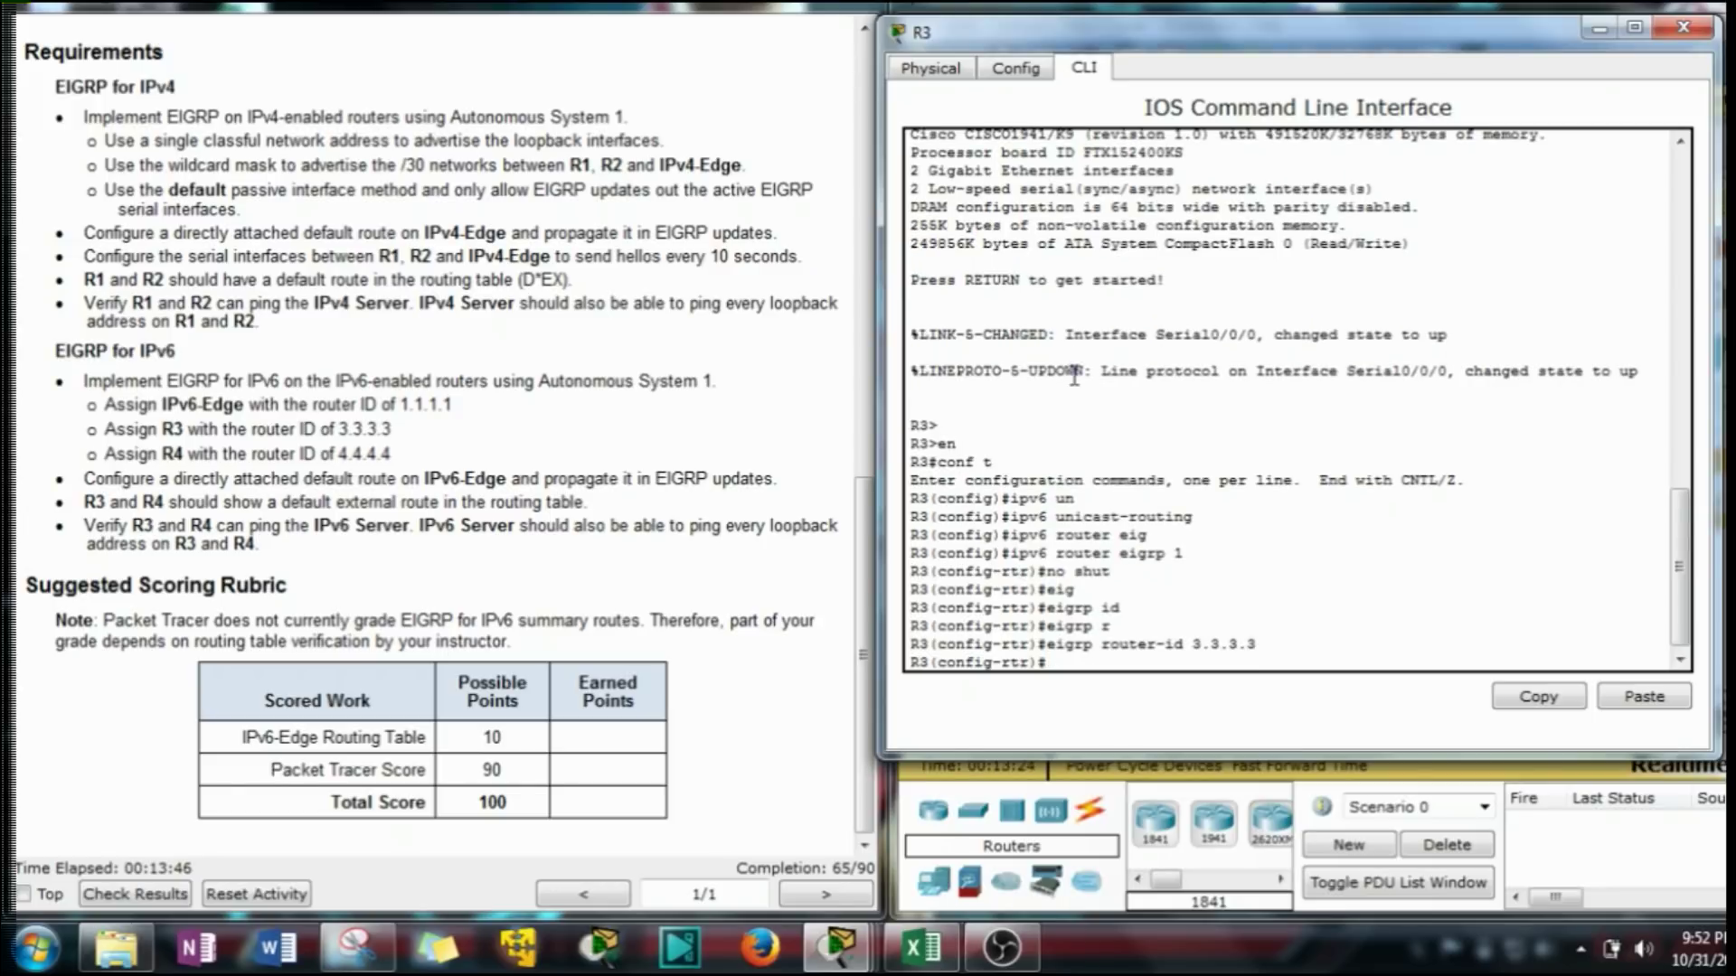
type("exit")
key("Return")
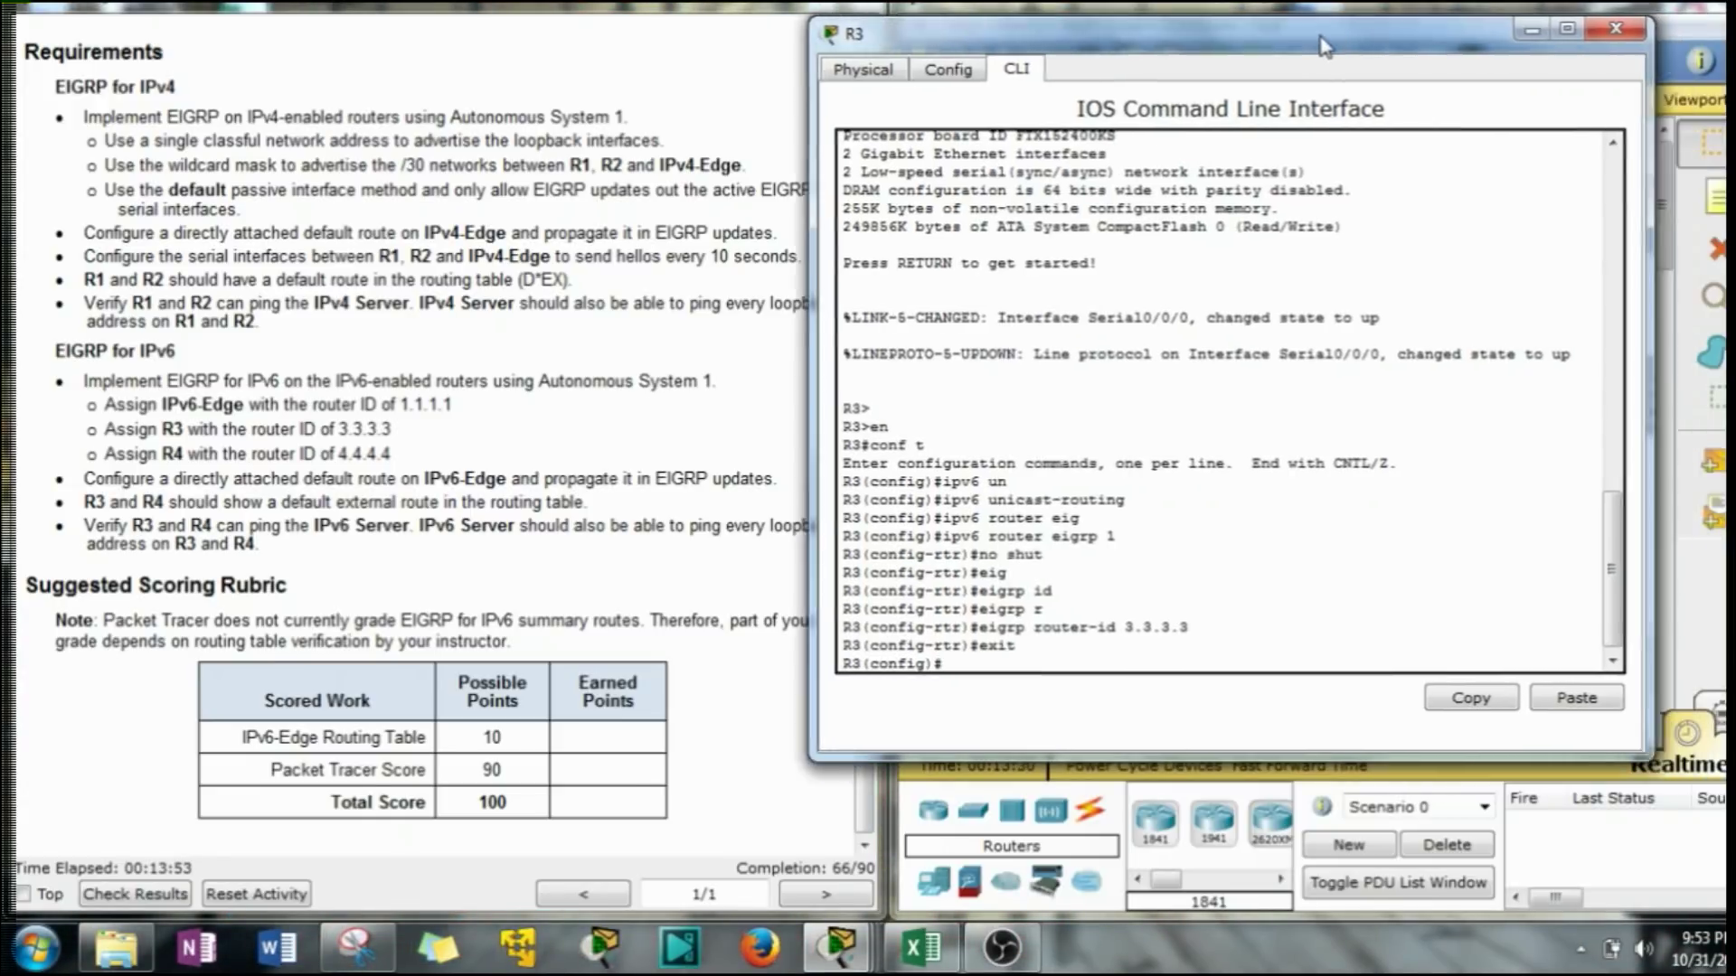
Review IPv6-Edge's entered commands in its CLI, then close its window.
left_click_drag(1341, 51, 662, 64)
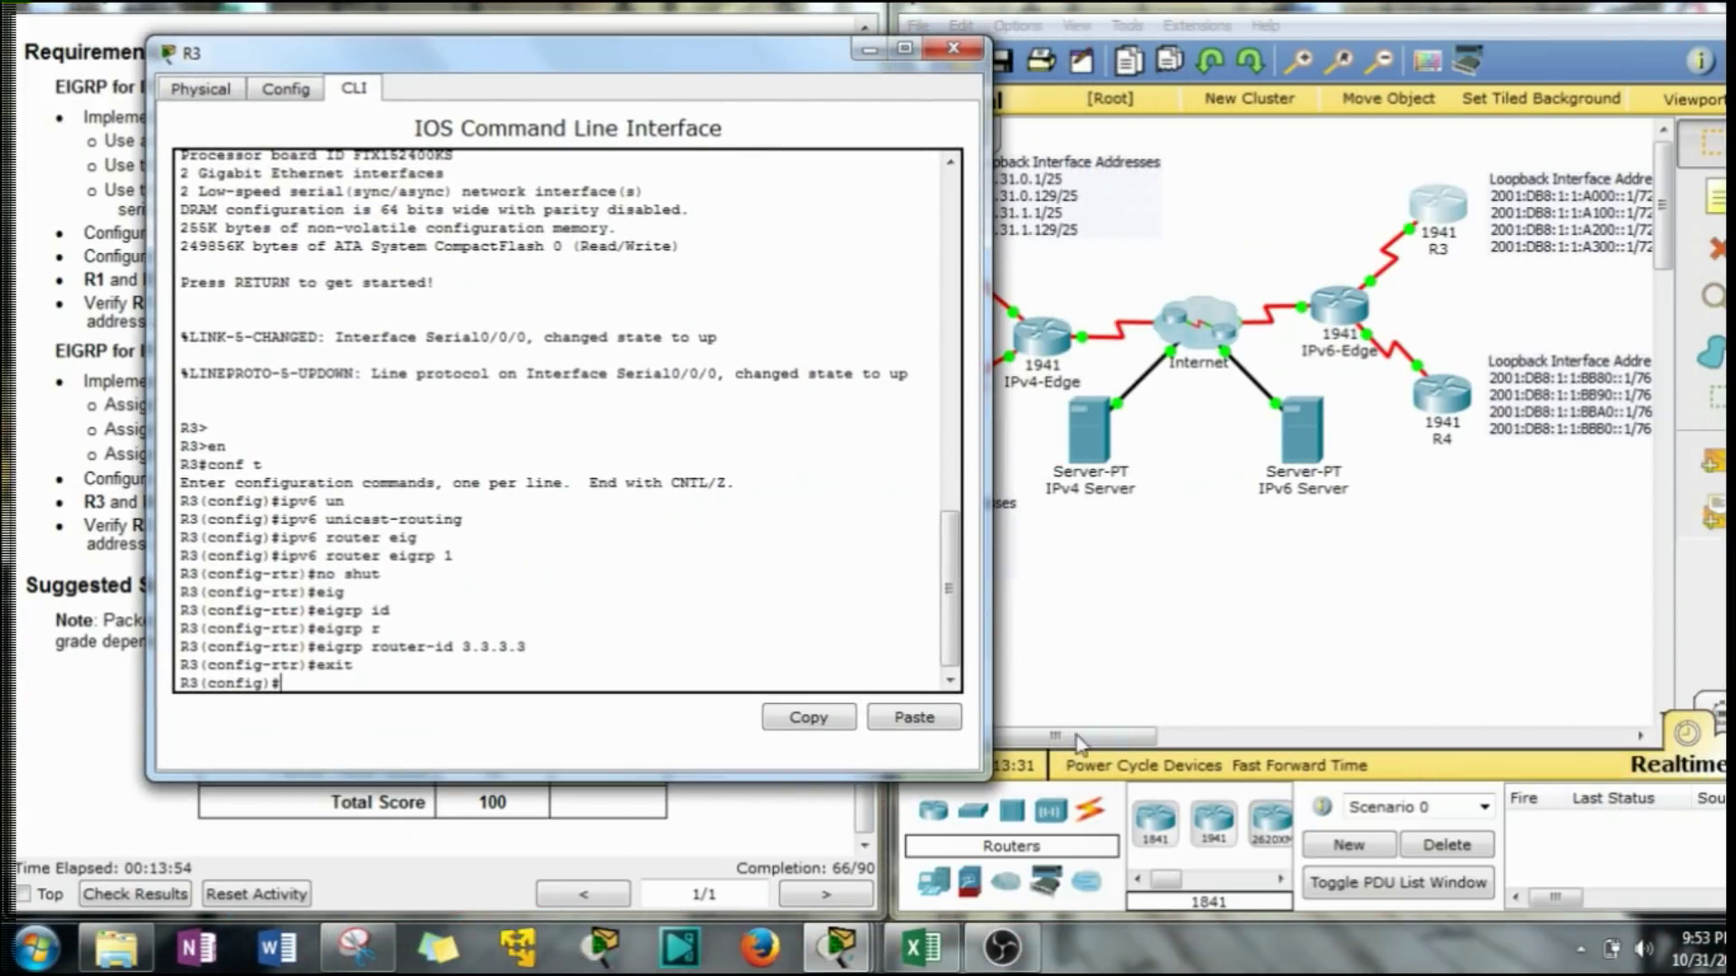
left_click_drag(1078, 739, 1132, 737)
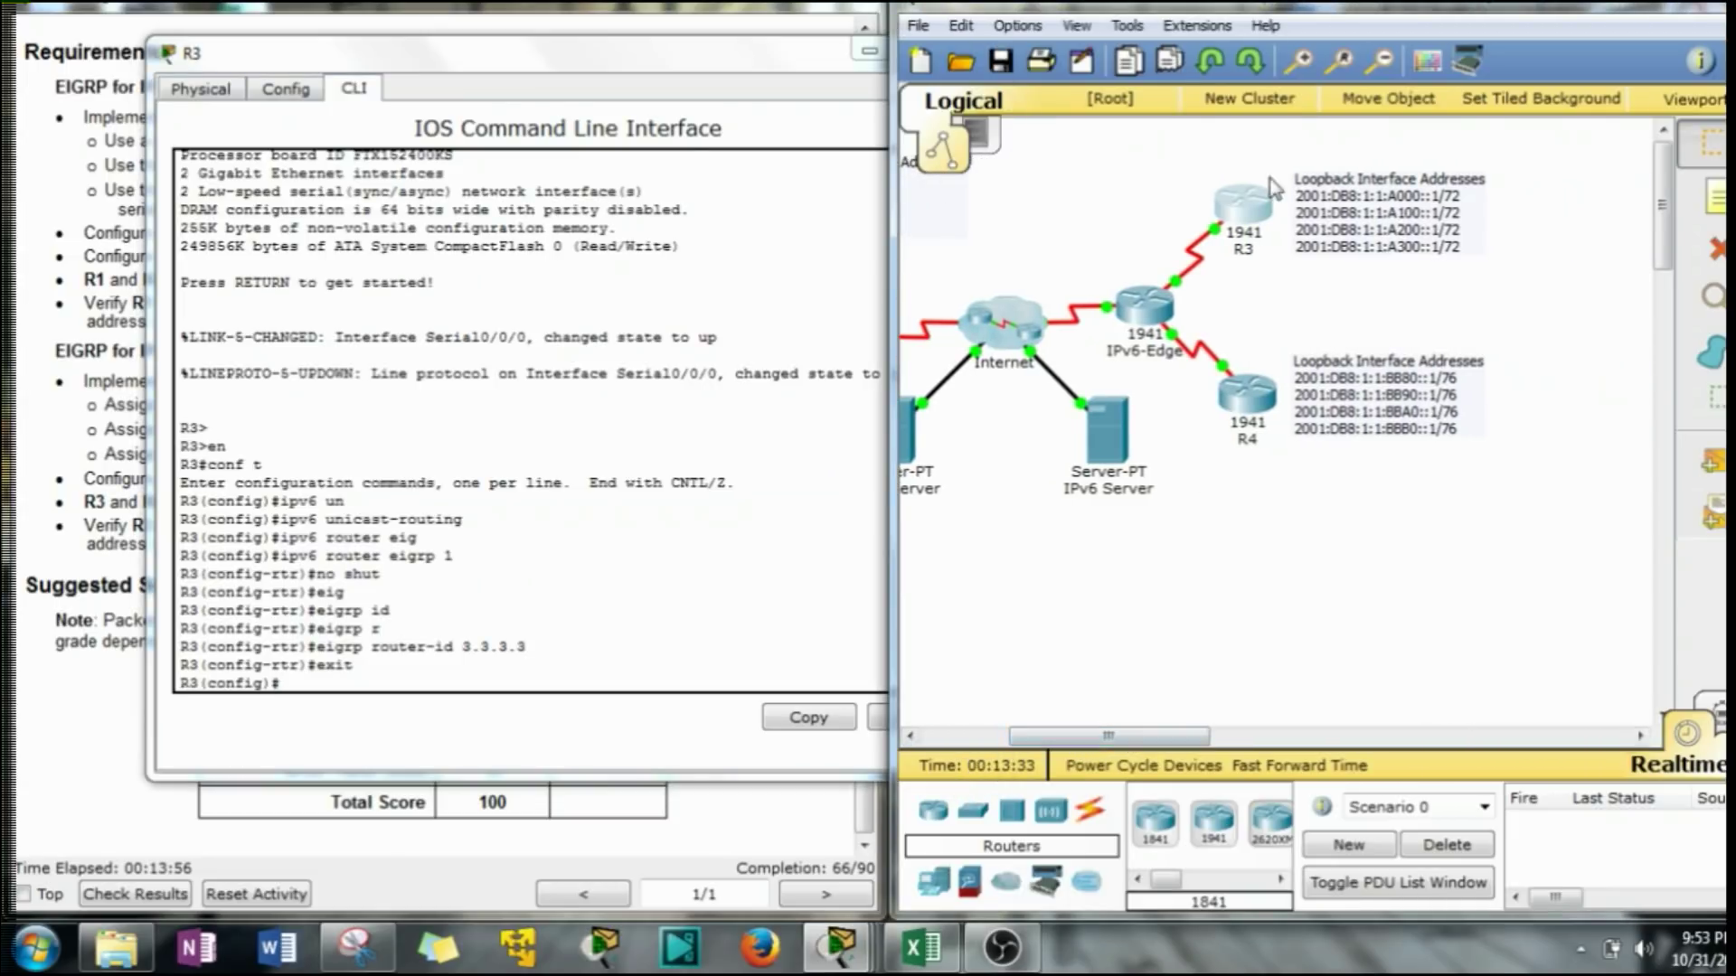
left_click_drag(1290, 150, 1399, 253)
left_click_drag(1279, 149, 1448, 287)
left_click(1144, 308)
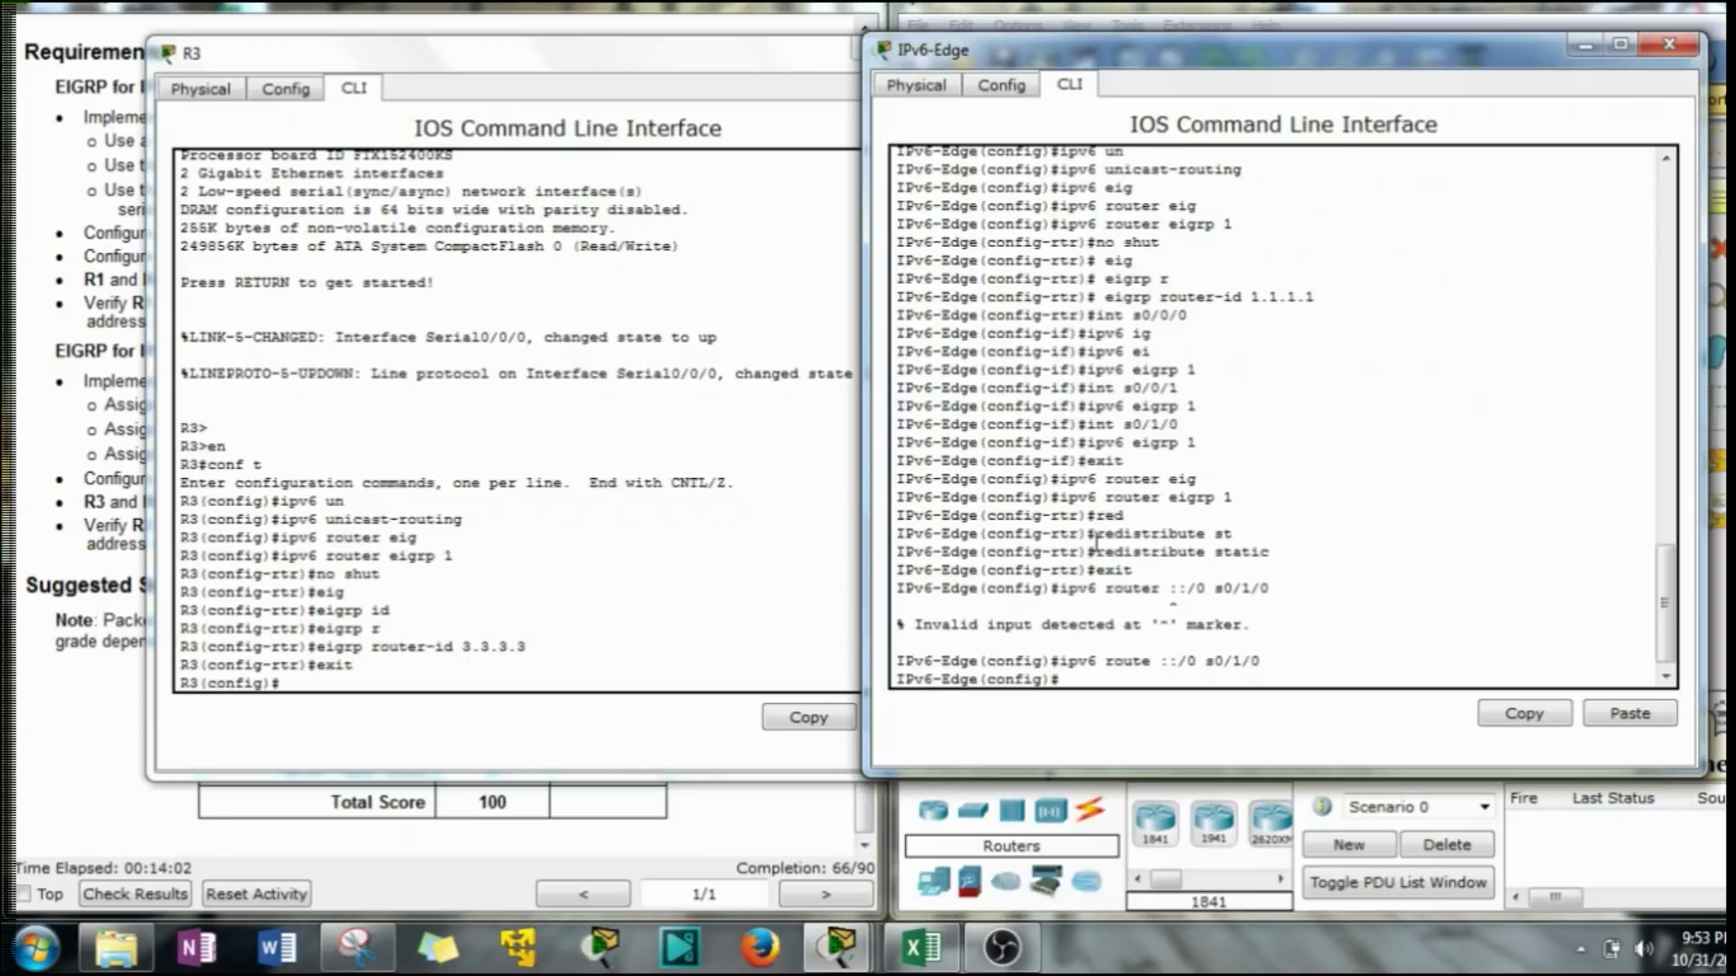
left_click(1582, 47)
Run 'do show run' on R3 and scroll through it, noting the Loopback3 entry.
left_click_drag(668, 54, 1169, 59)
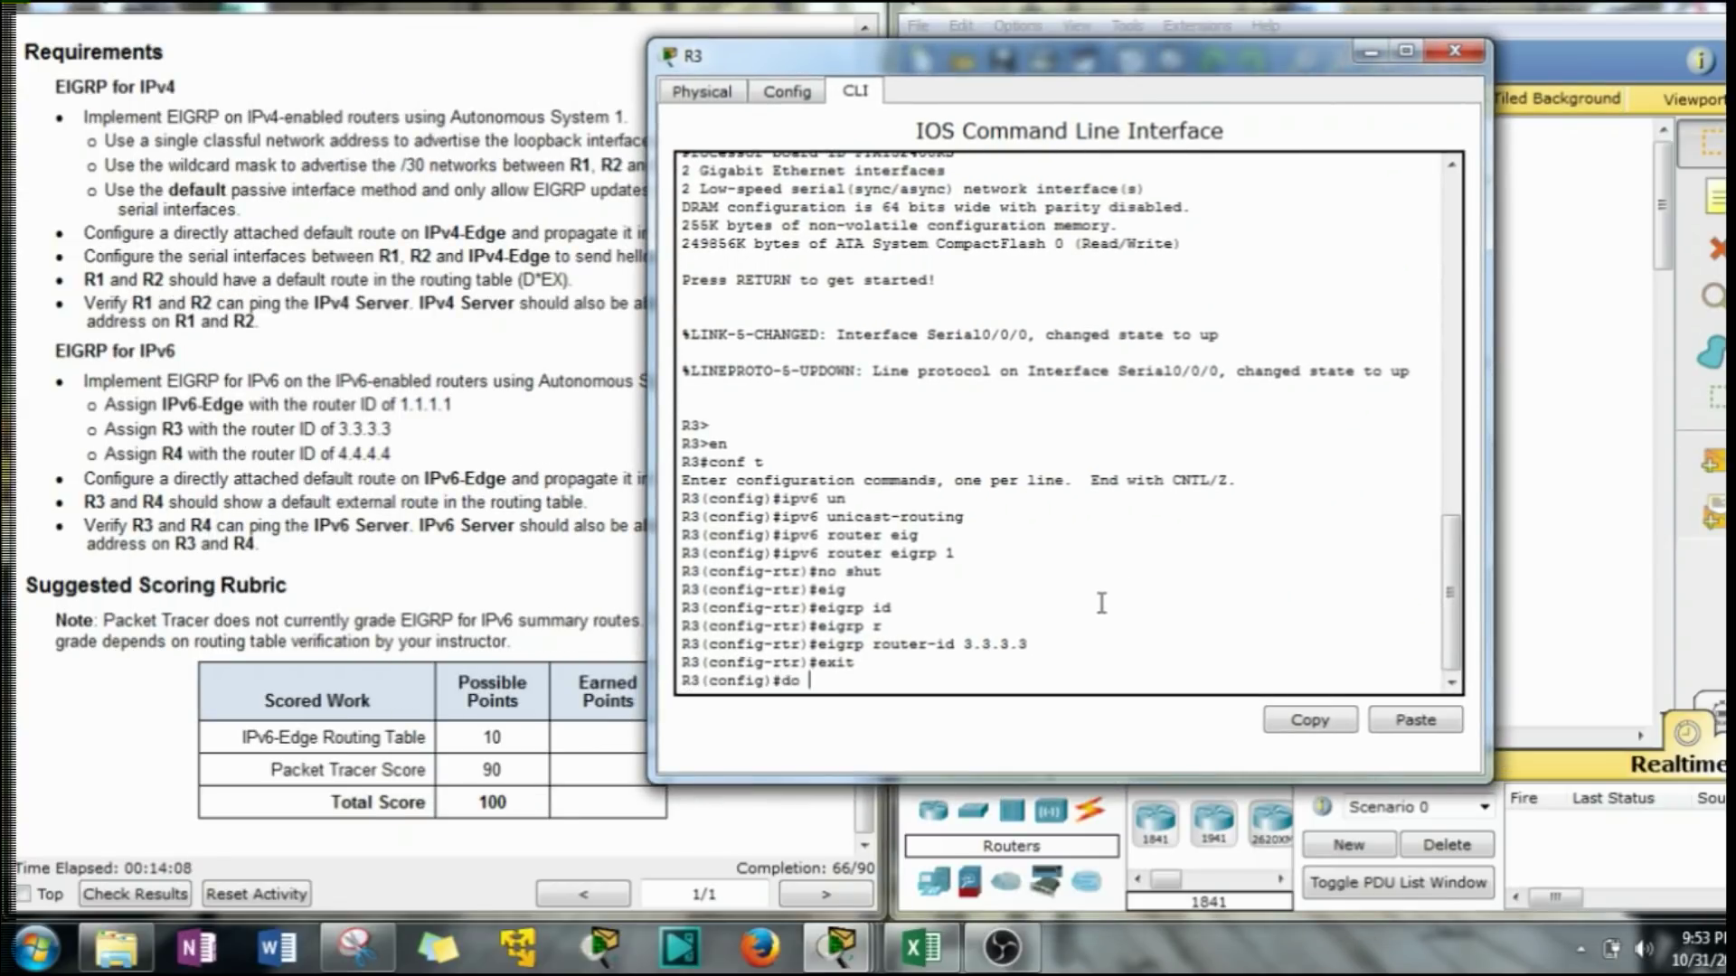
type("how")
left_click(362, 484)
scroll(367, 524, "up", 8)
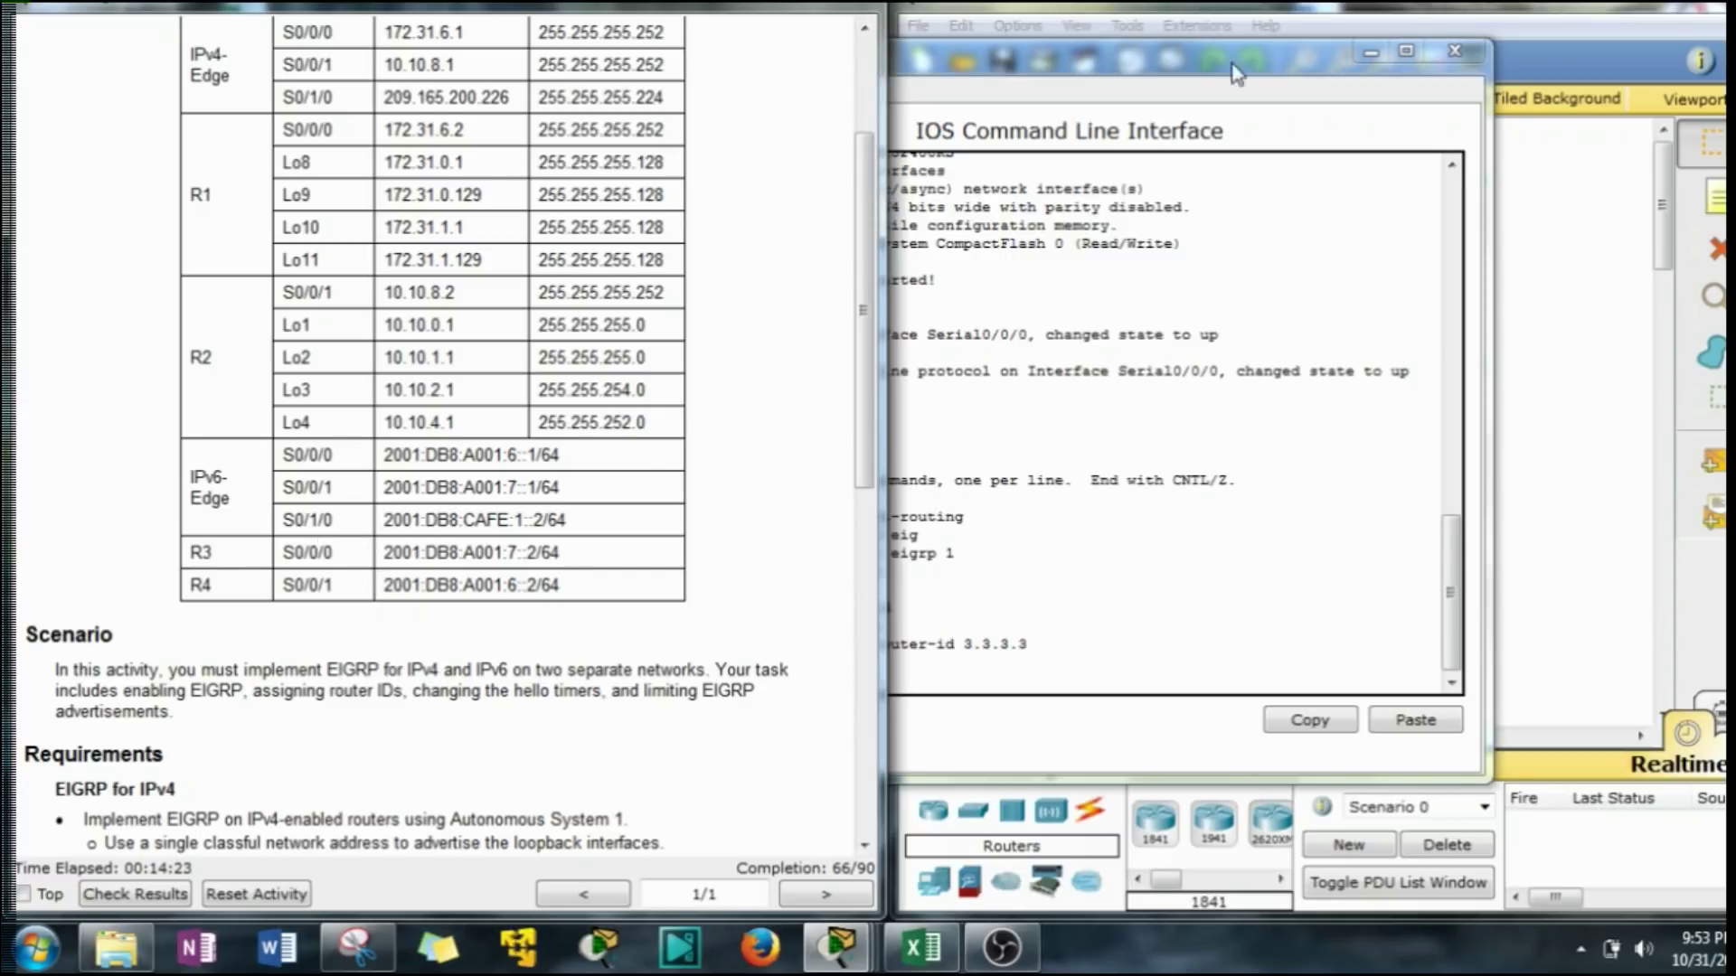
left_click_drag(1232, 65, 656, 84)
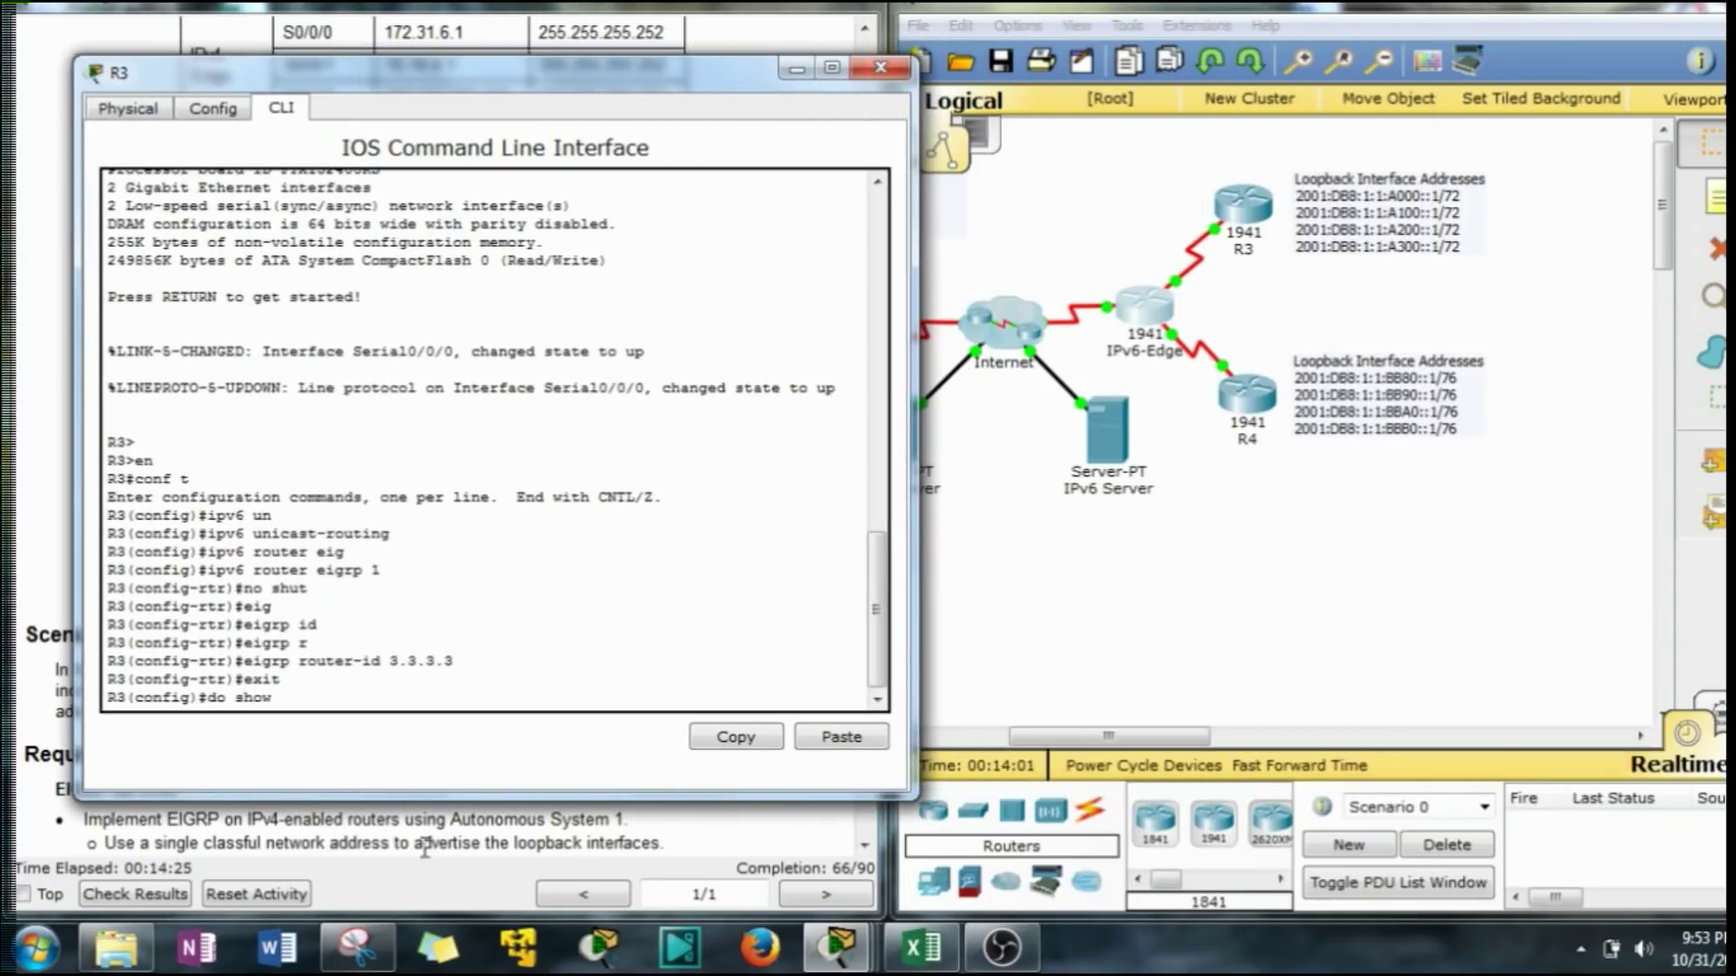
type("n")
key("Return")
key("space")
key("space")
scroll(405, 433, "up", 7)
scroll(405, 433, "up", 7)
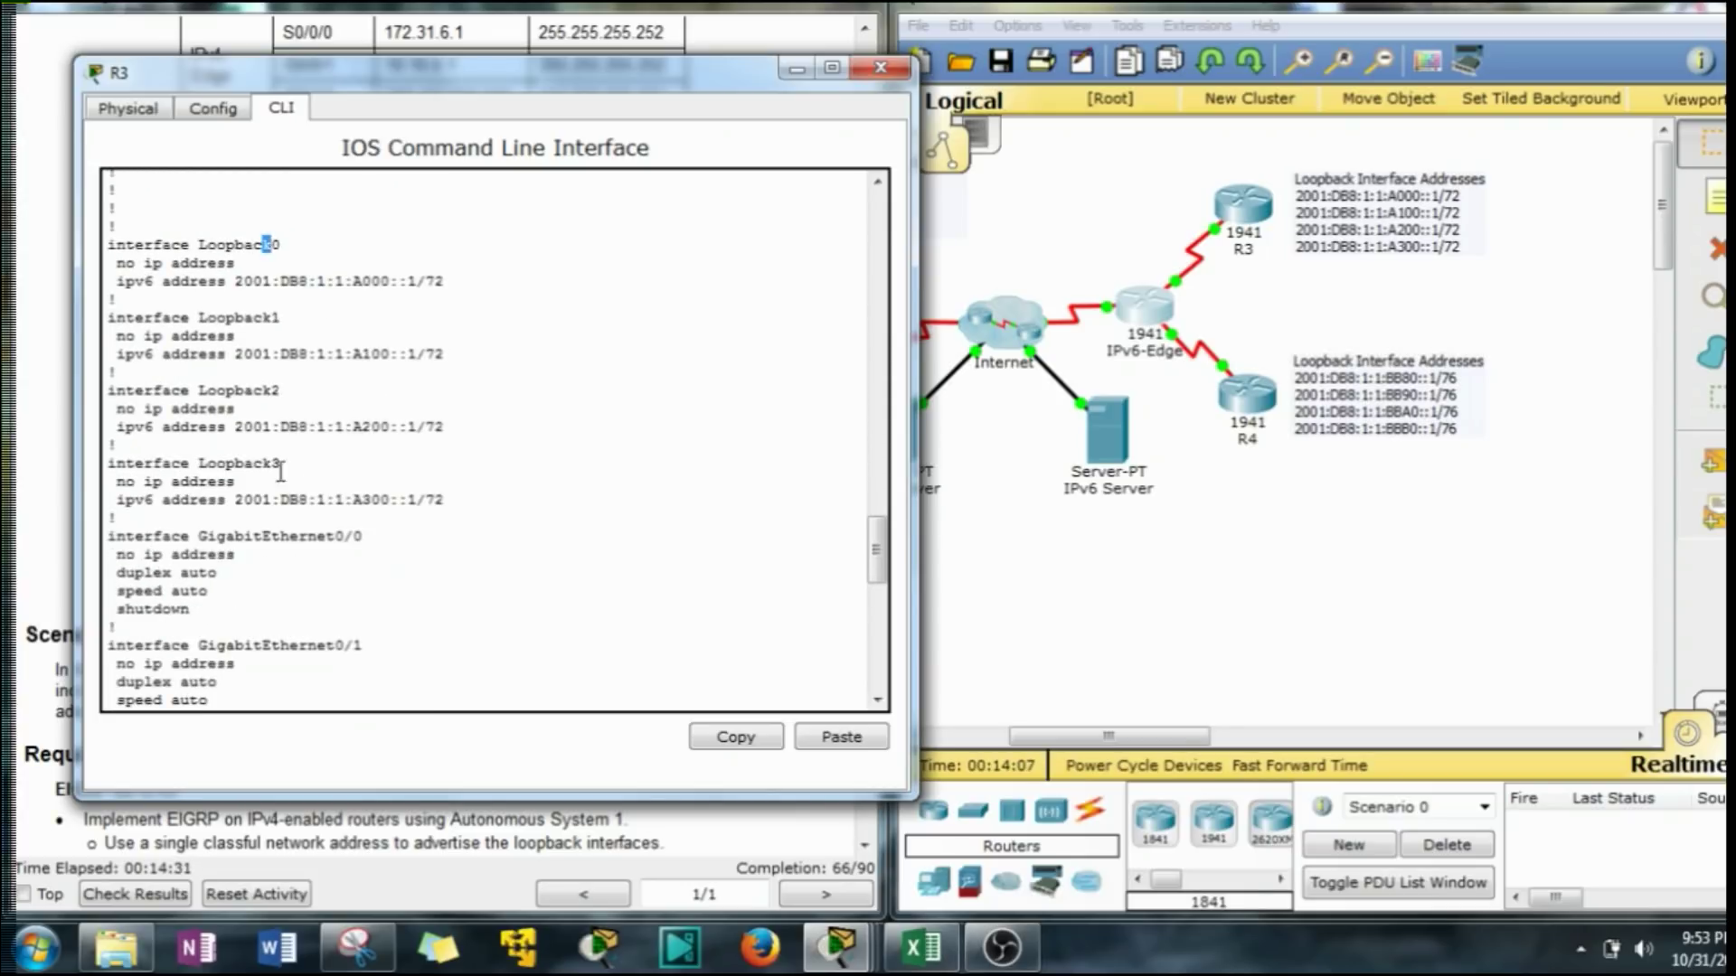
left_click_drag(281, 465, 272, 464)
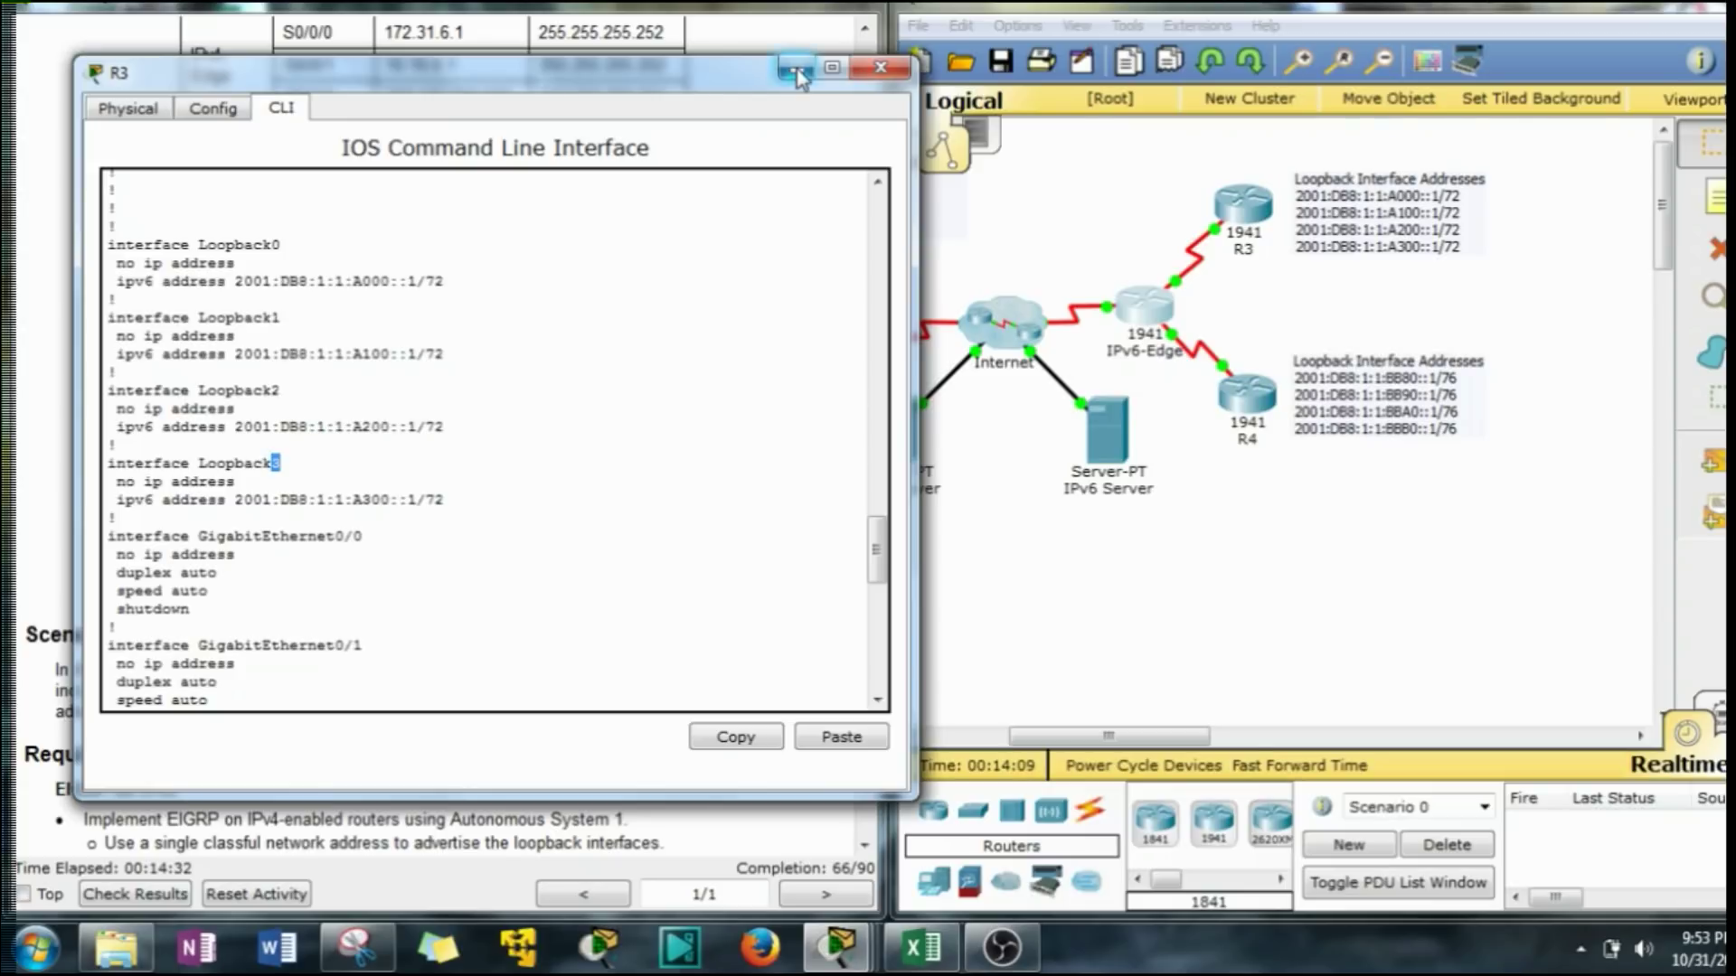
scroll(687, 406, "down", 12)
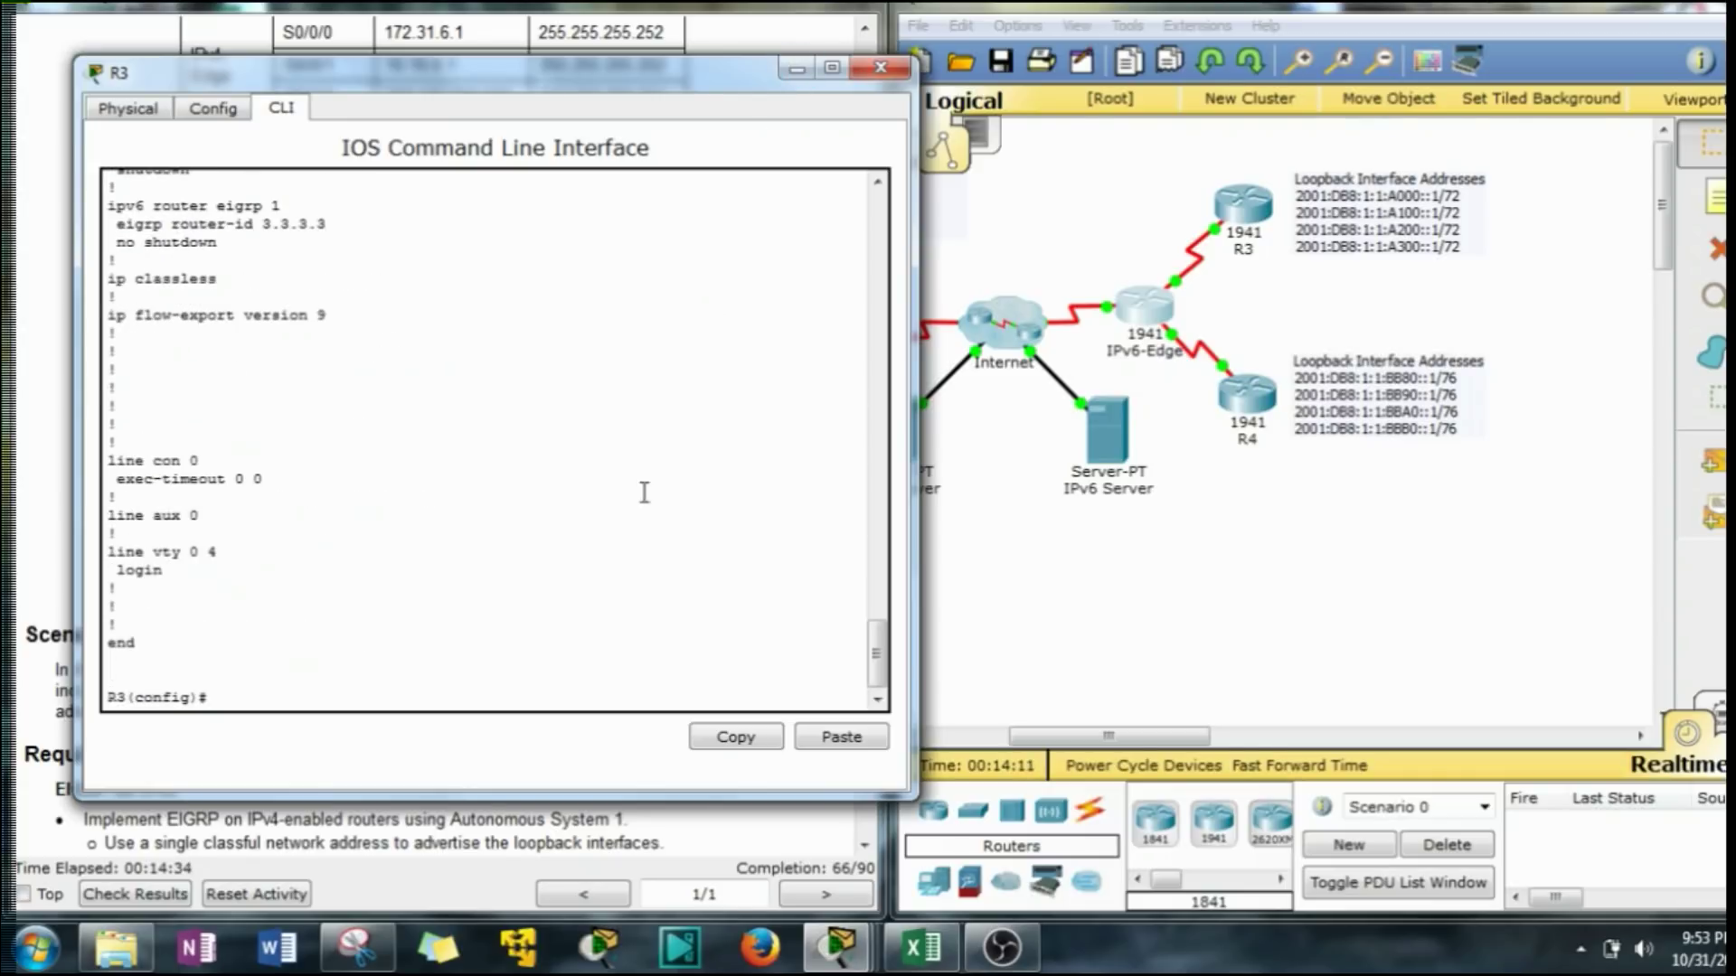
Enable ipv6 eigrp 1 on R3's Loopback0.
left_click(272, 710)
type("int loo")
key("Tab")
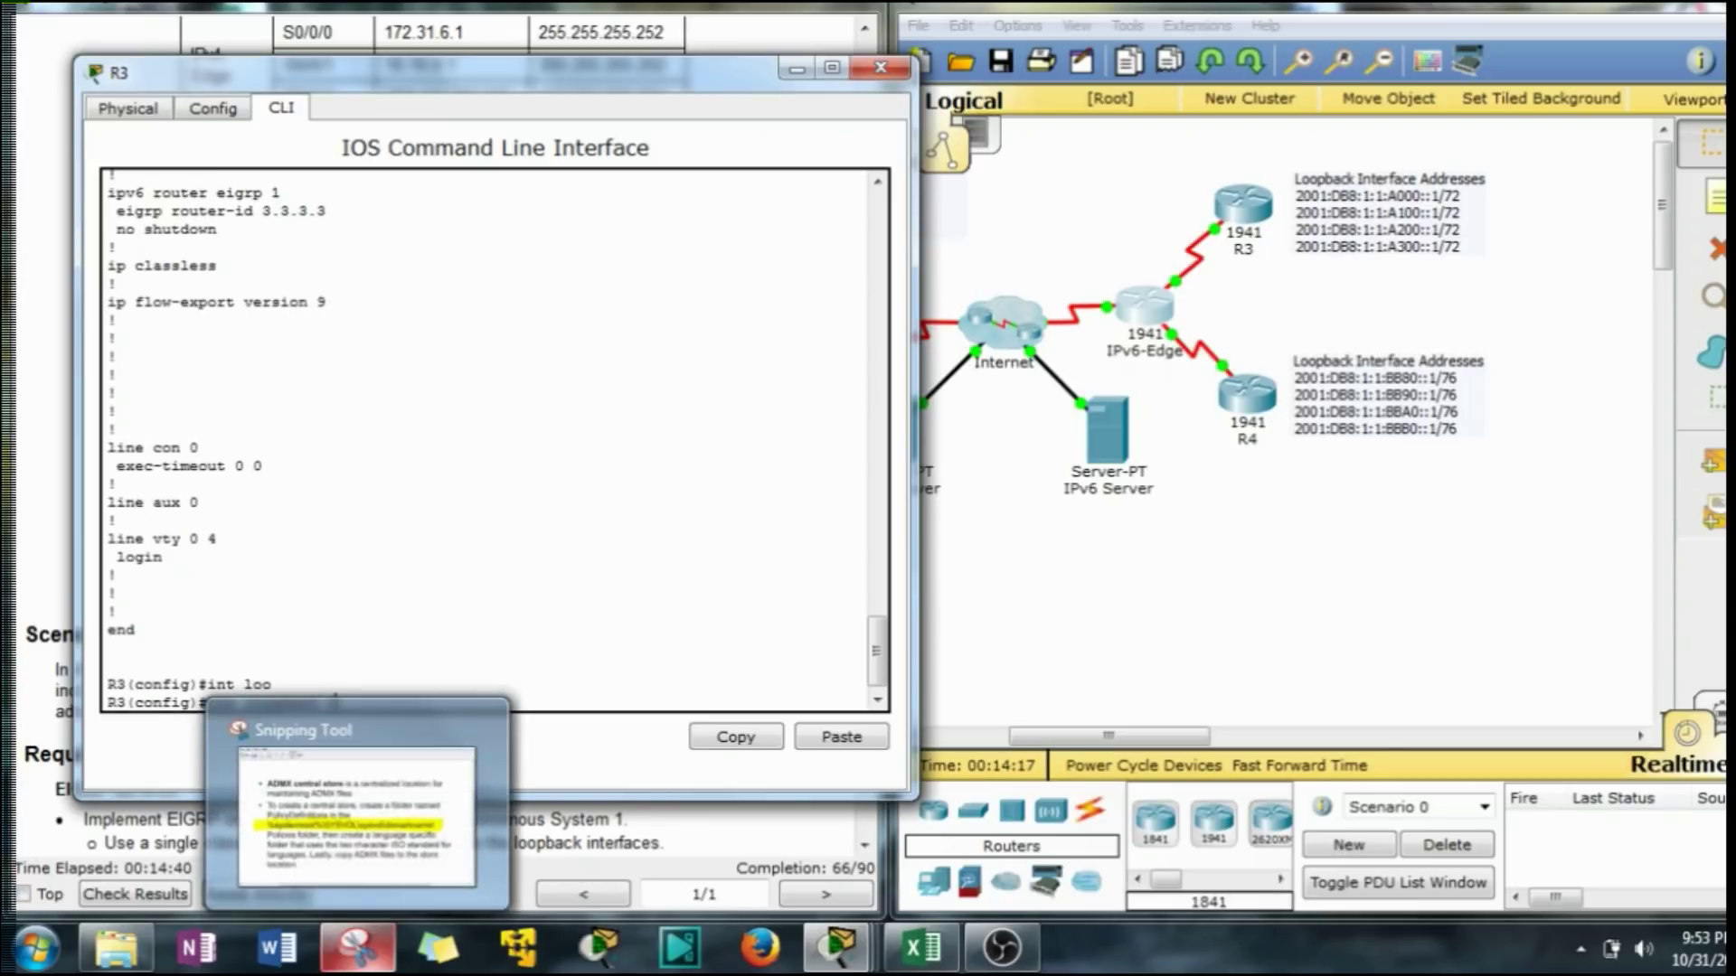
type("0")
key("Return")
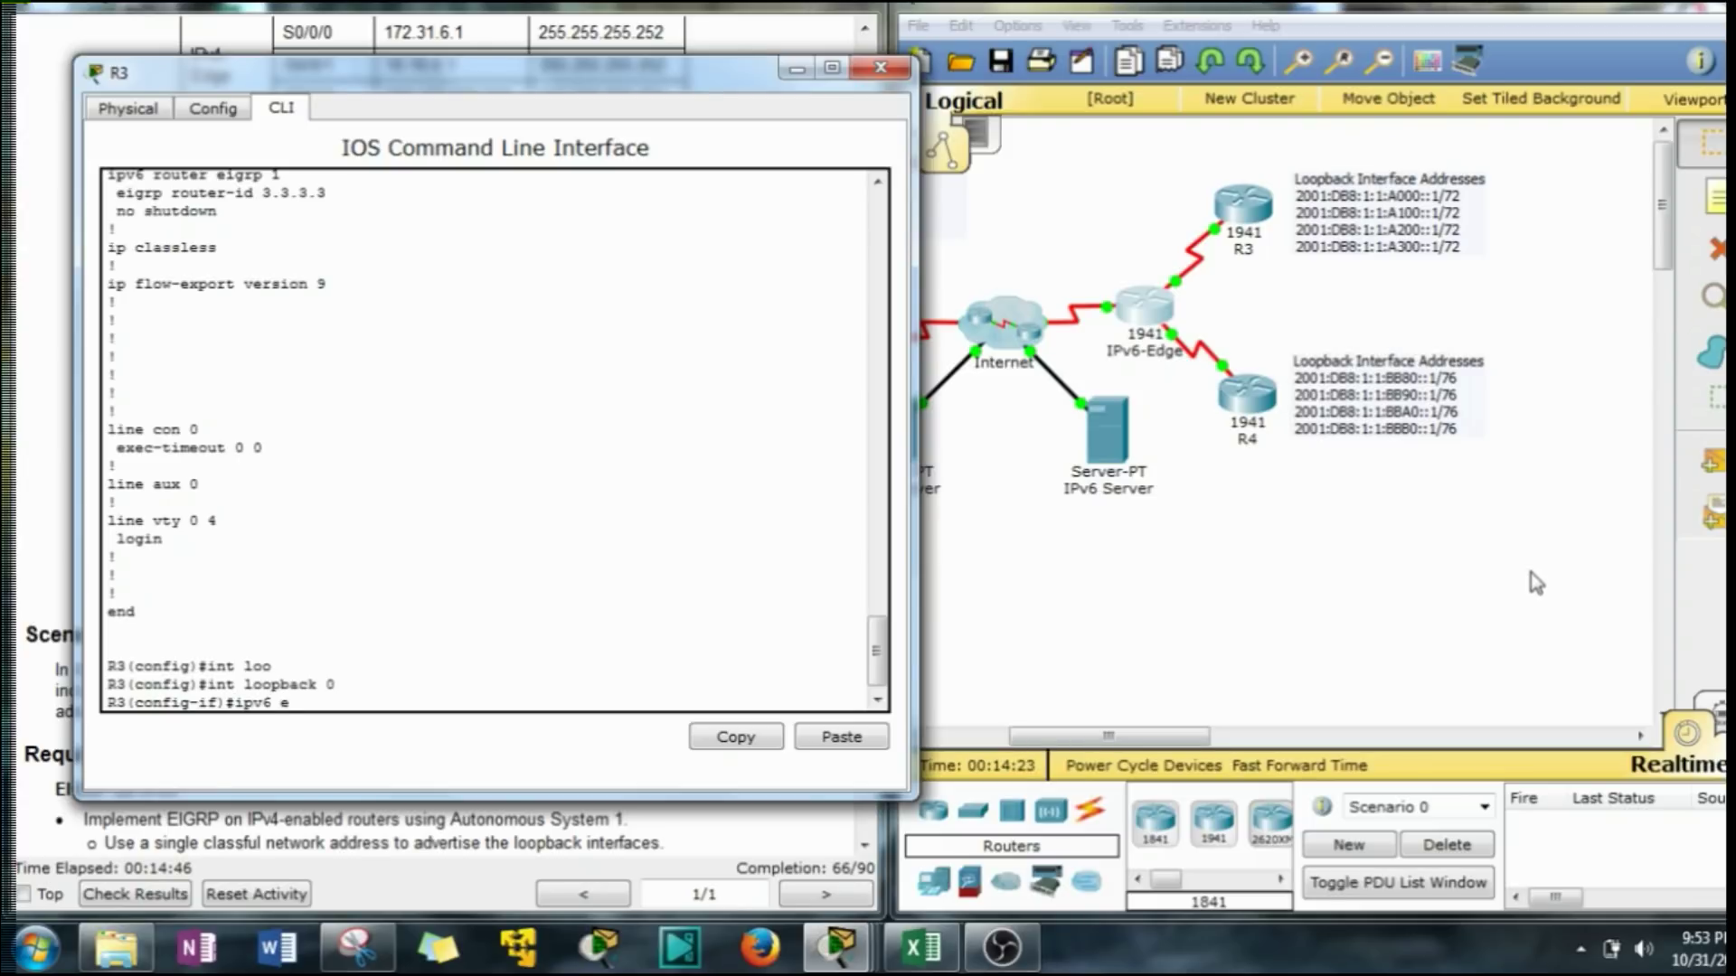
type("ipv6 ei")
key("Tab")
type("1")
key("Return")
Enable ipv6 eigrp 1 on Loopback1, Loopback2 and Loopback3 via command history.
type("int loopback 1")
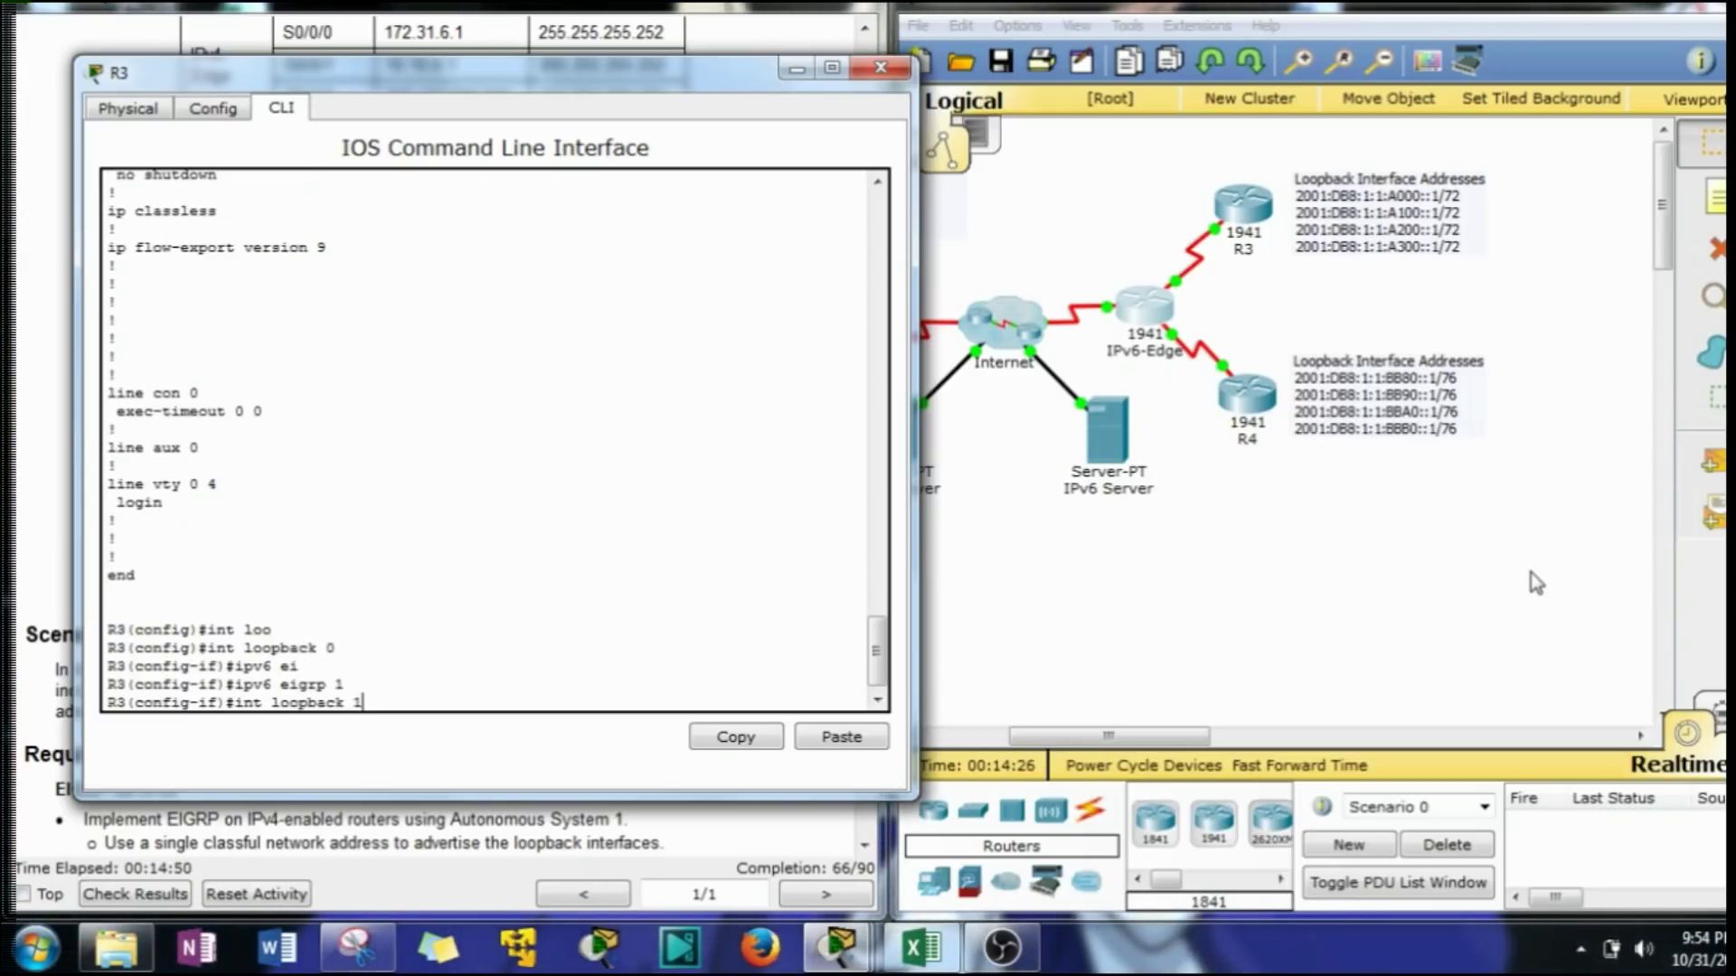
key("Return")
key("Up")
key("Up")
key("Return")
key("Up")
key("Up")
key("Return")
key("Up")
key("Up")
key("Return")
key("Up")
key("Up")
type("3")
key("Return")
key("Up")
key("Up")
key("Return")
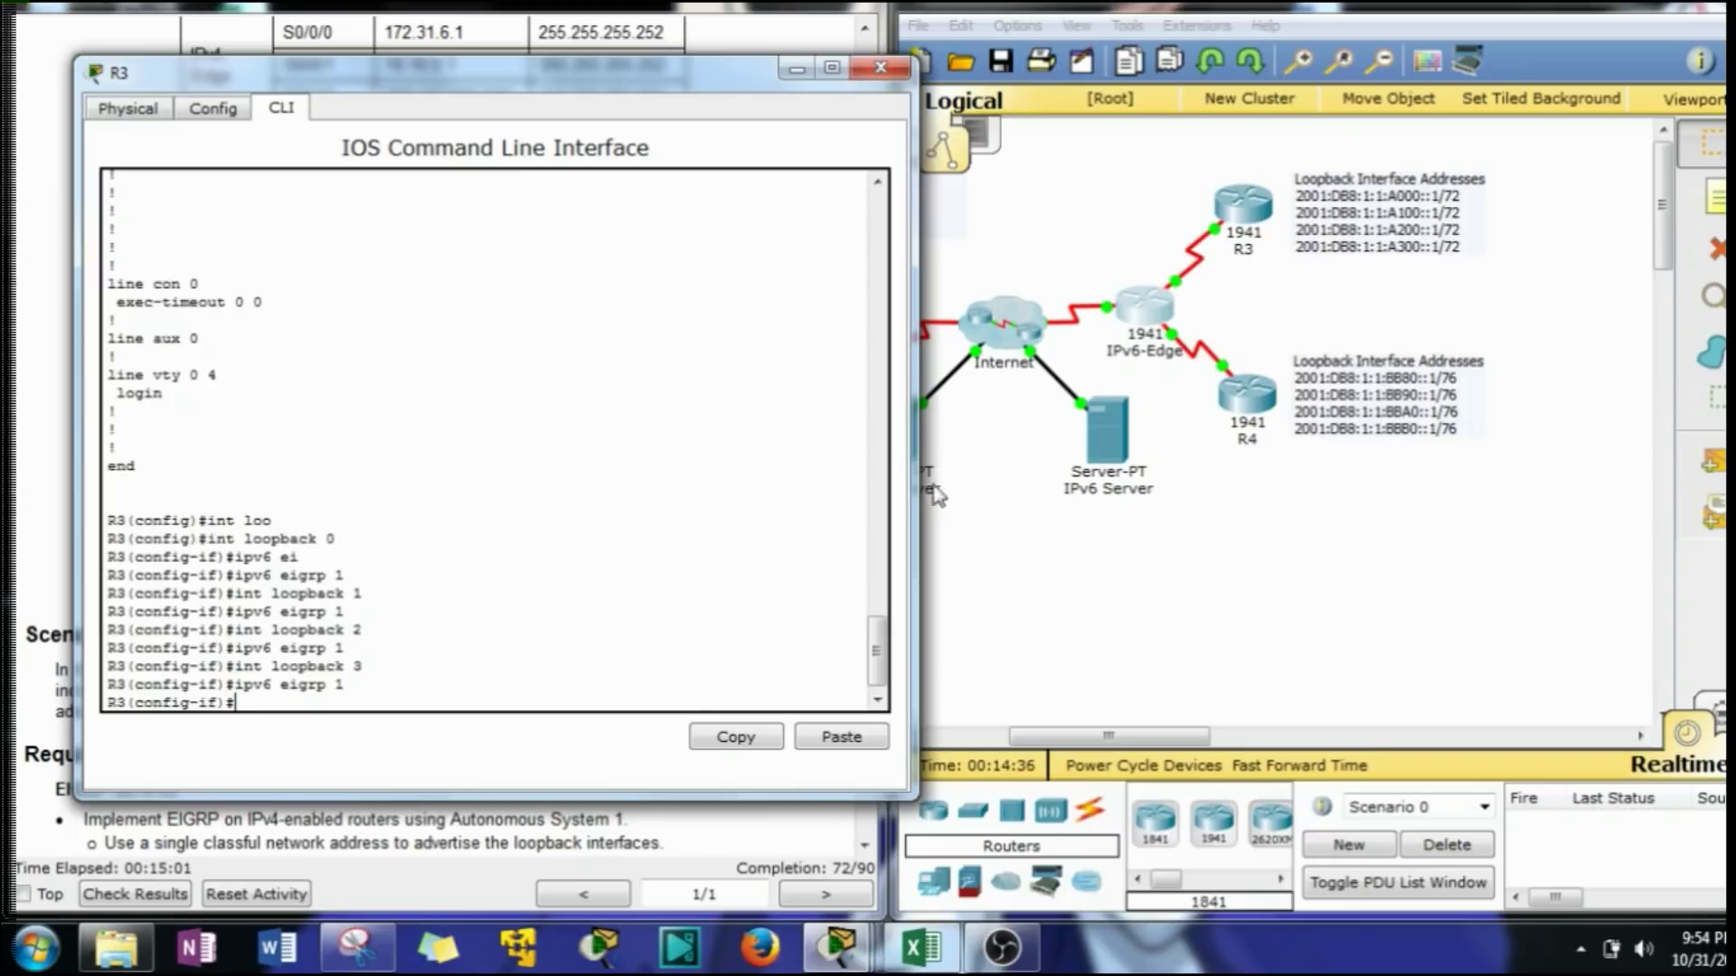
Close R3's console and open R4's CLI, moving its window to the left.
left_click(795, 69)
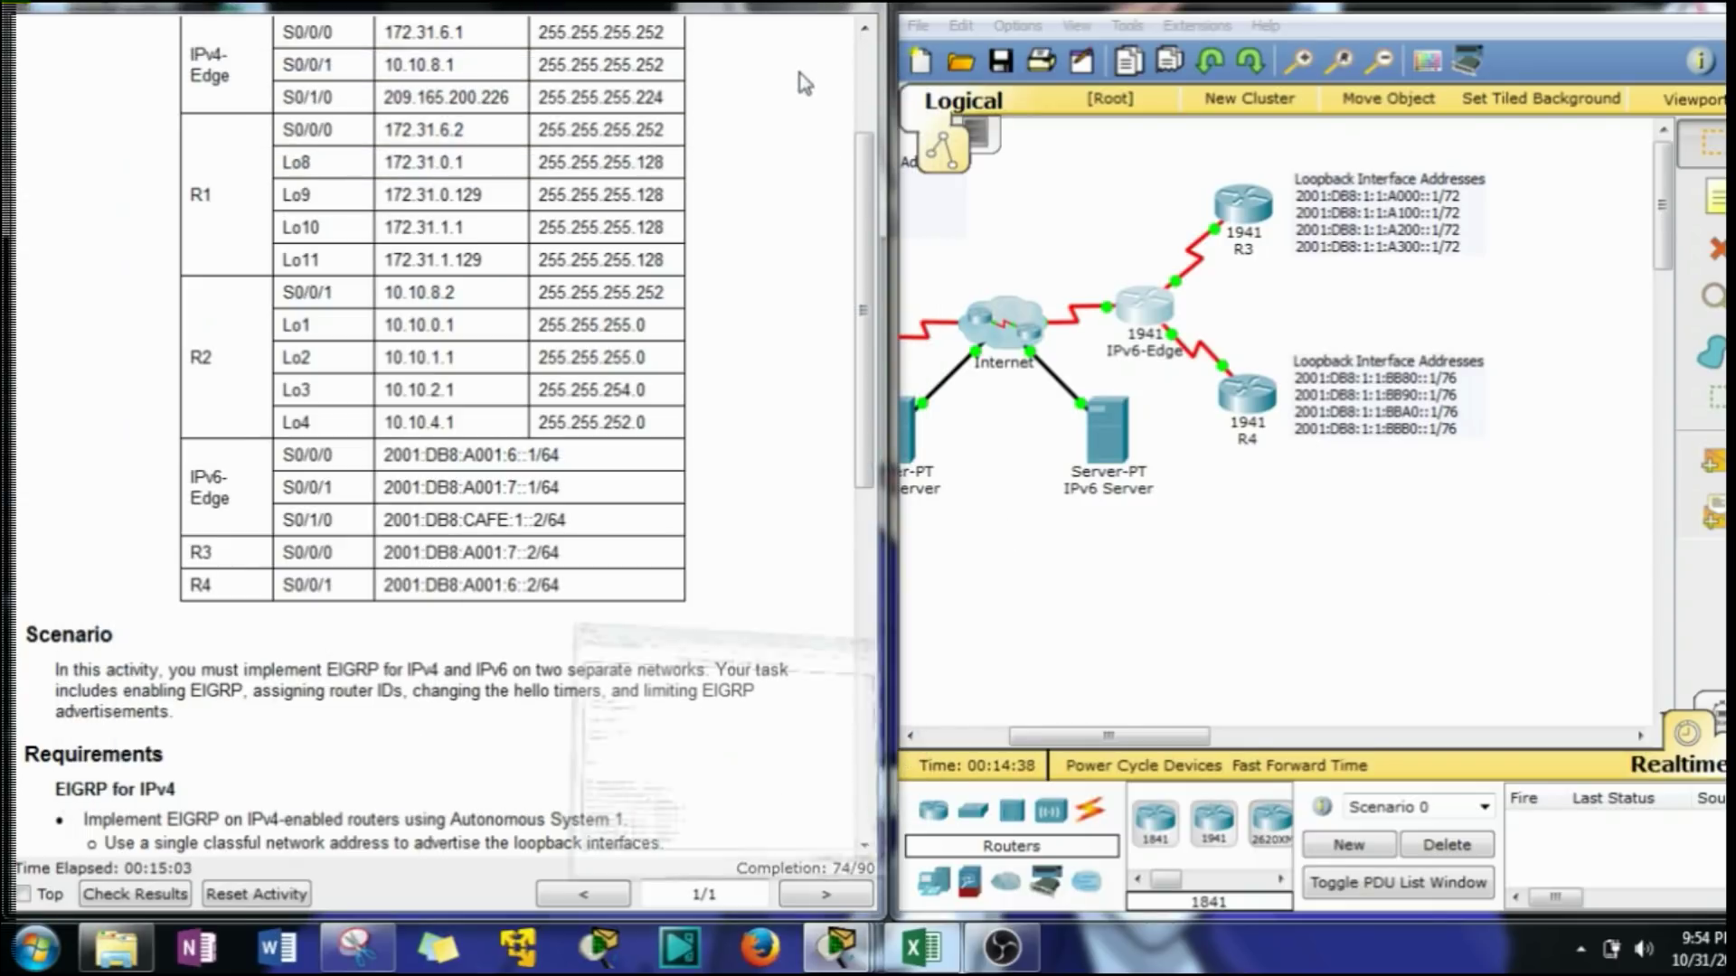
left_click(1247, 411)
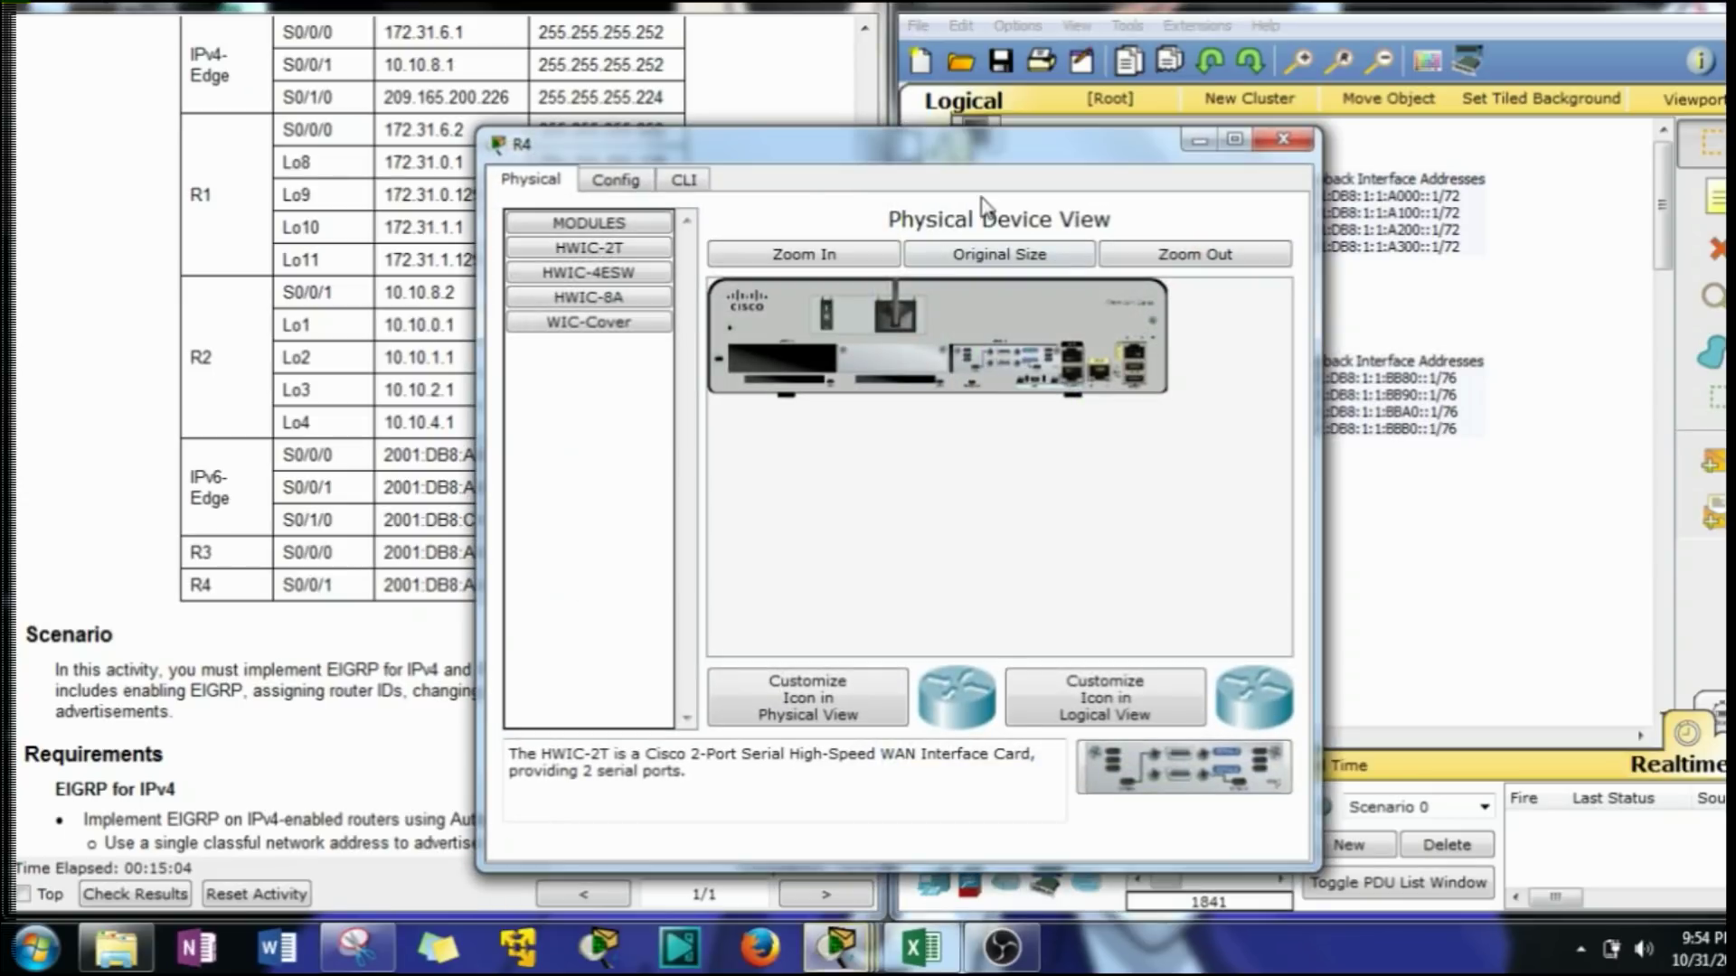
left_click_drag(904, 146, 1289, 92)
left_click(1058, 134)
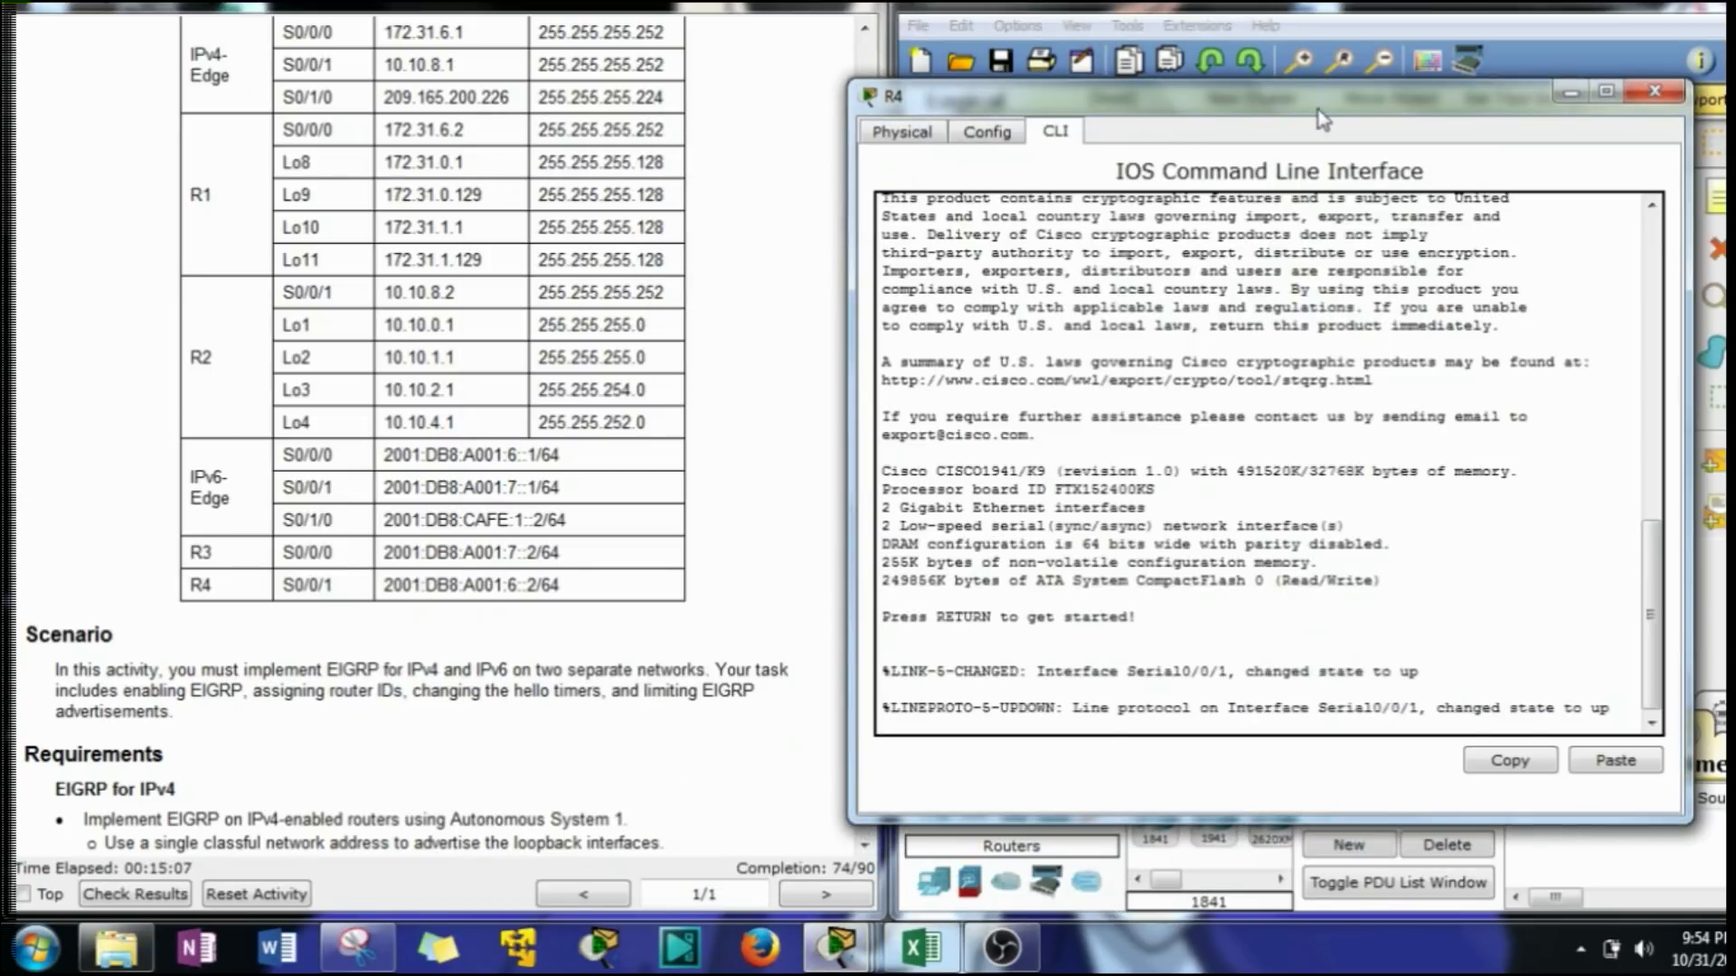
left_click_drag(1451, 104, 732, 110)
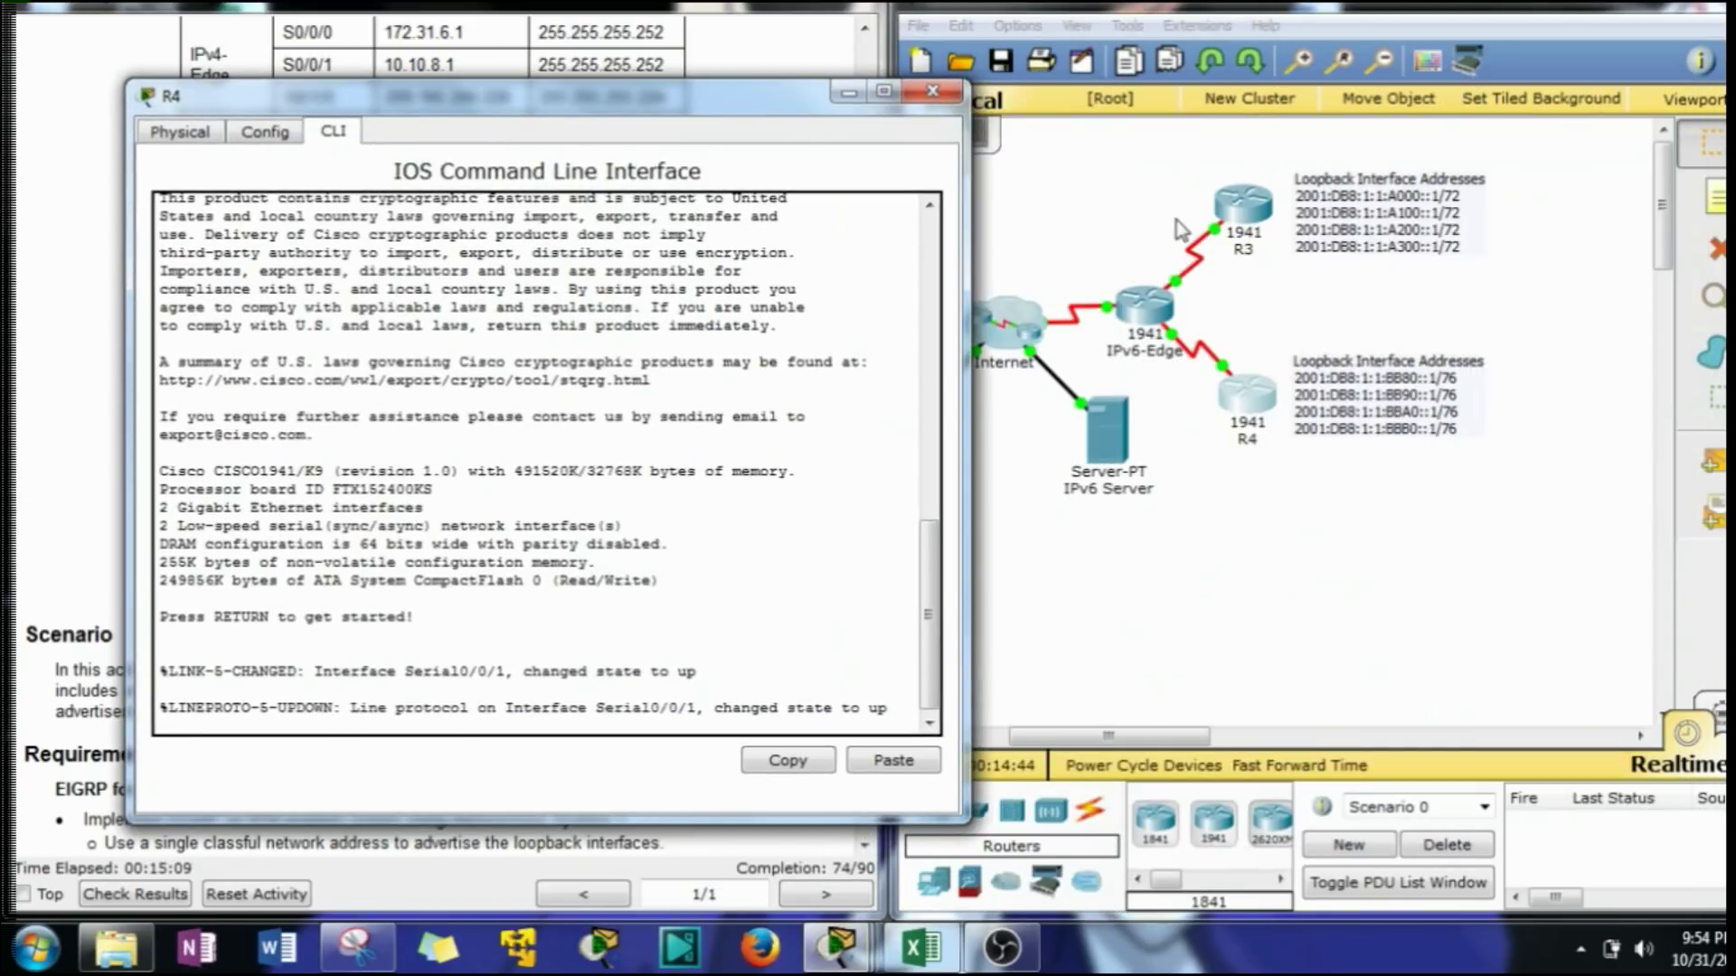
On R3's Serial0/0/0 enter 'ipv6 eigrp 1' and confirm the new neighbor adjacency message.
left_click(1245, 217)
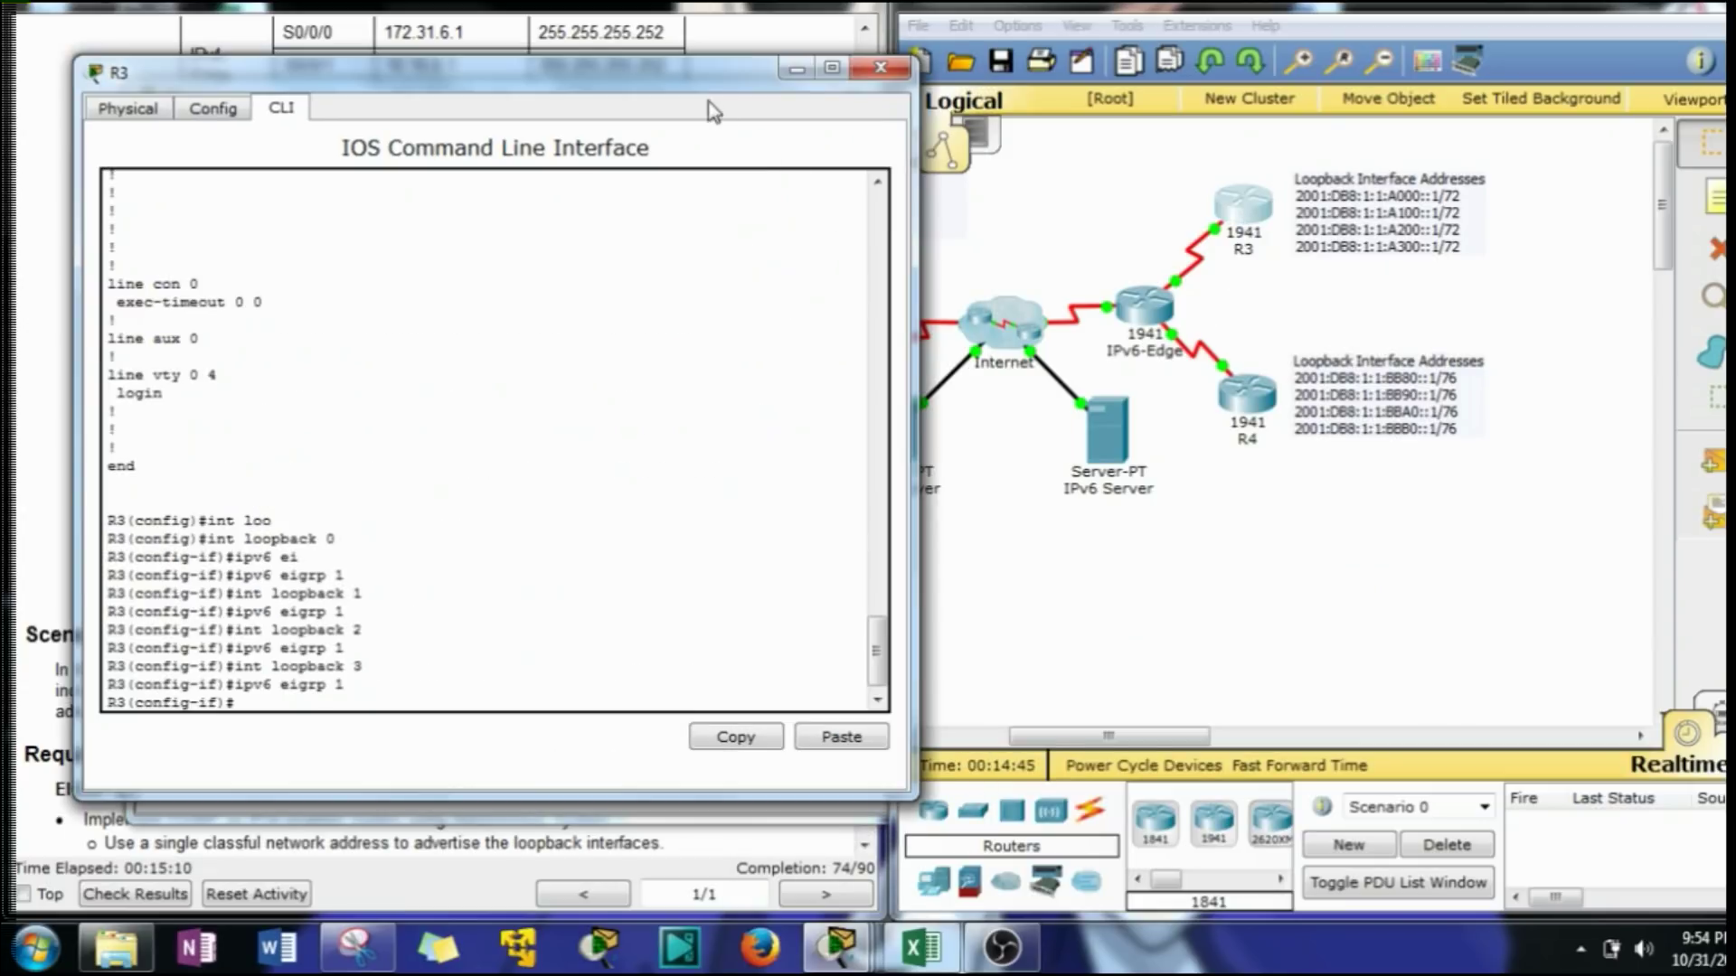
left_click(1179, 220)
left_click_drag(1137, 262, 1195, 299)
left_click(508, 623)
key("Up")
key("Up")
key("BackSpace")
key("BackSpace")
key("BackSpace")
key("BackSpace")
key("BackSpace")
key("BackSpace")
key("BackSpace")
key("BackSpace")
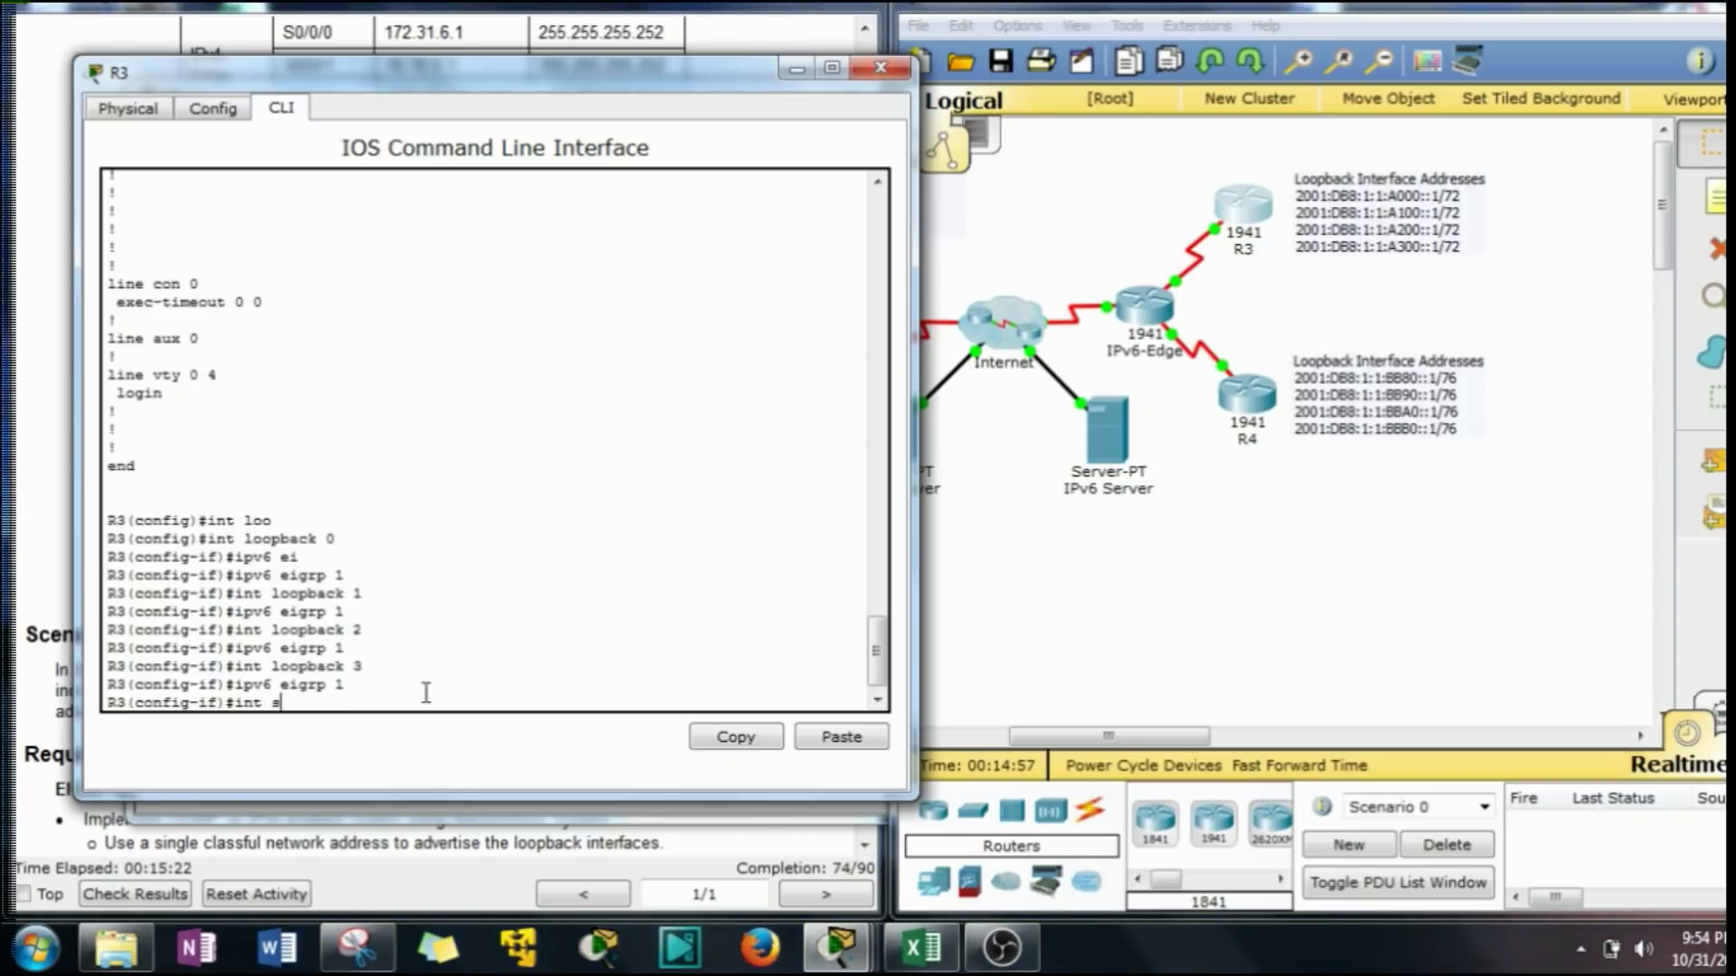
key("Return")
type("ipv6 eigrp 1")
key("Return")
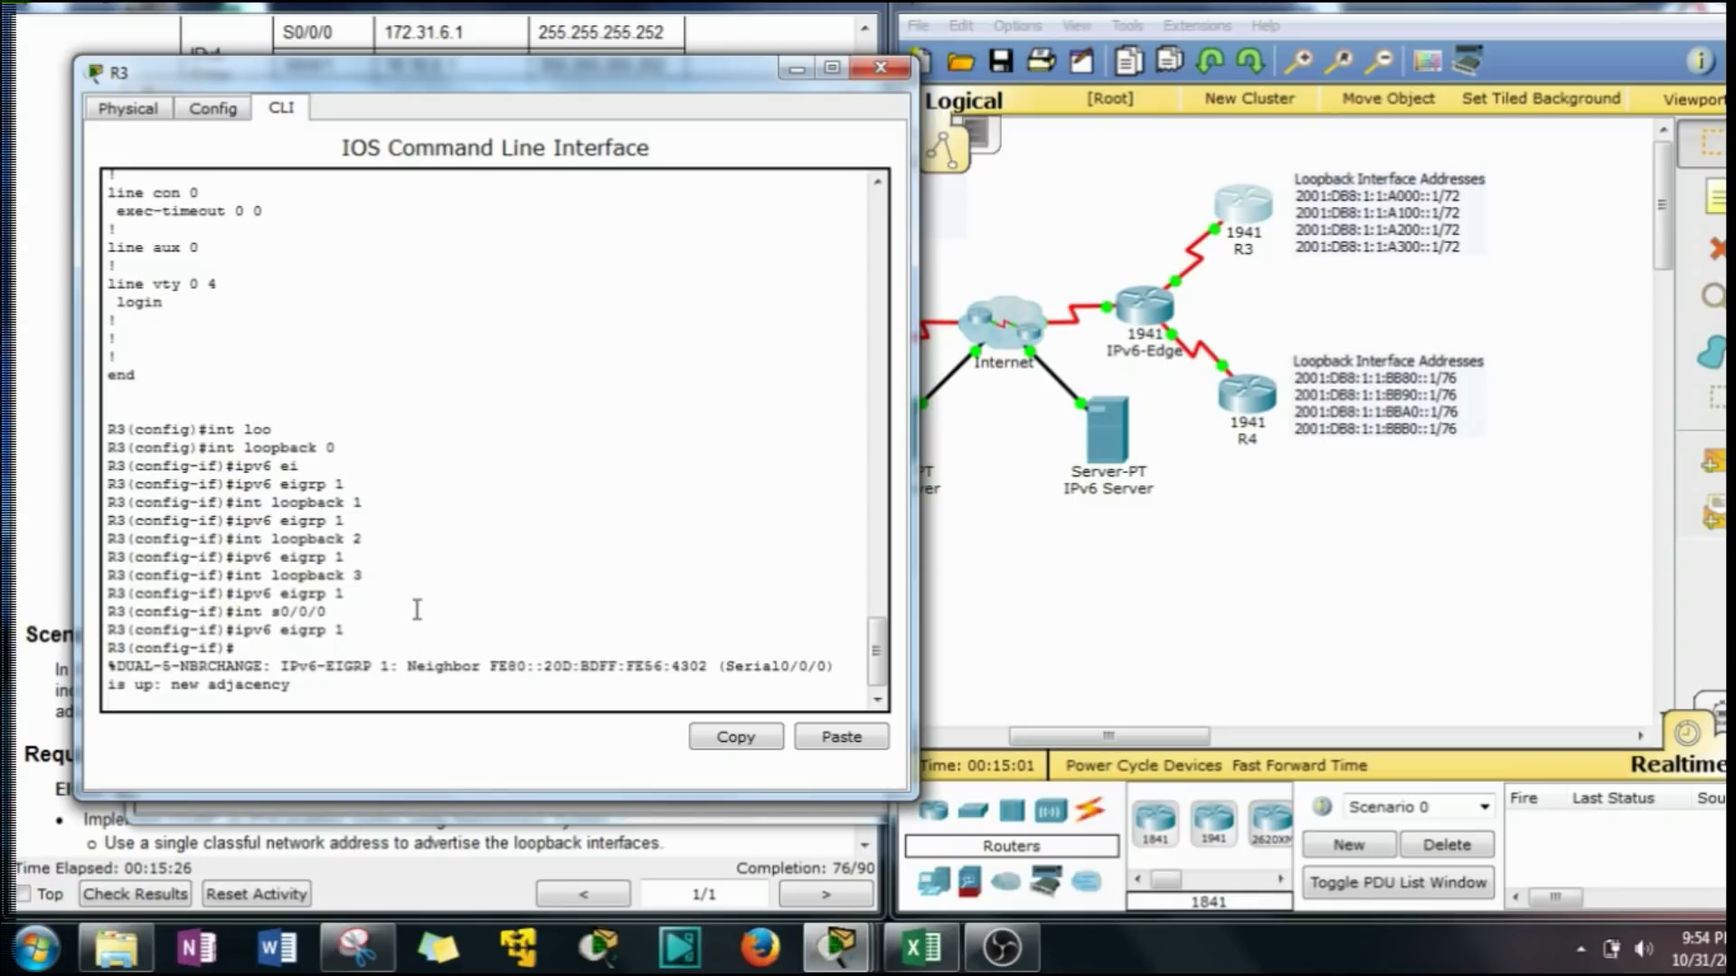
left_click_drag(290, 687, 156, 667)
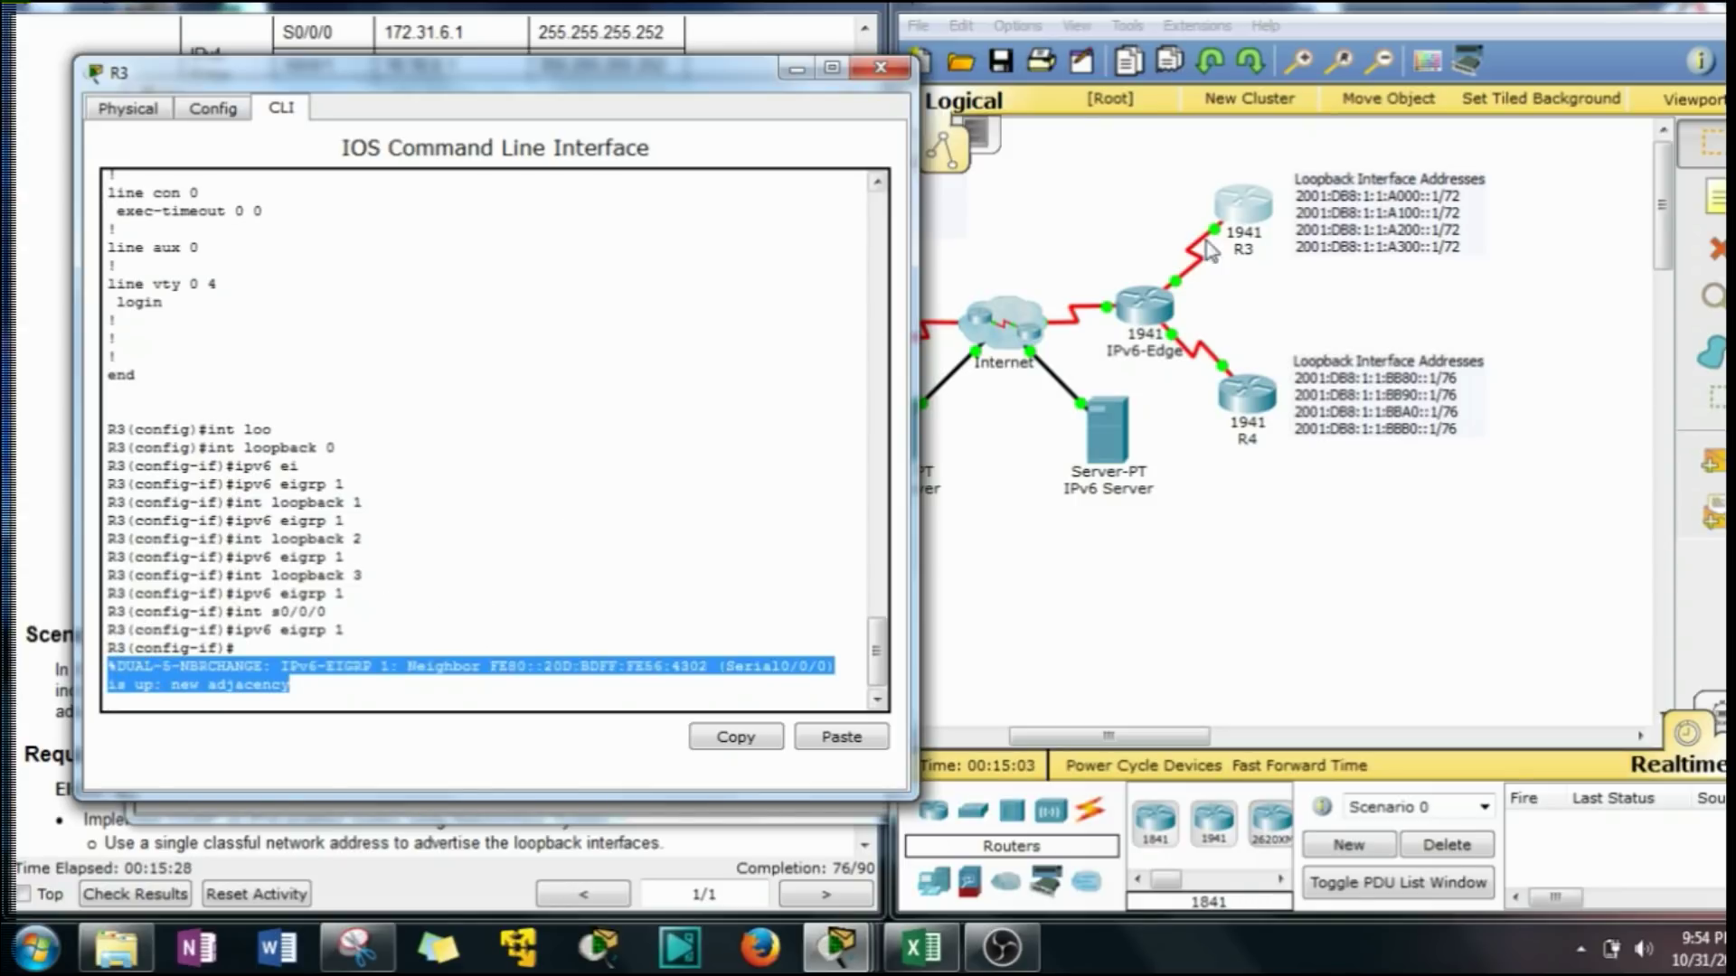
Open R4's CLI and enter privileged and global configuration mode with 'en' and 'conf t'.
left_click(1240, 405)
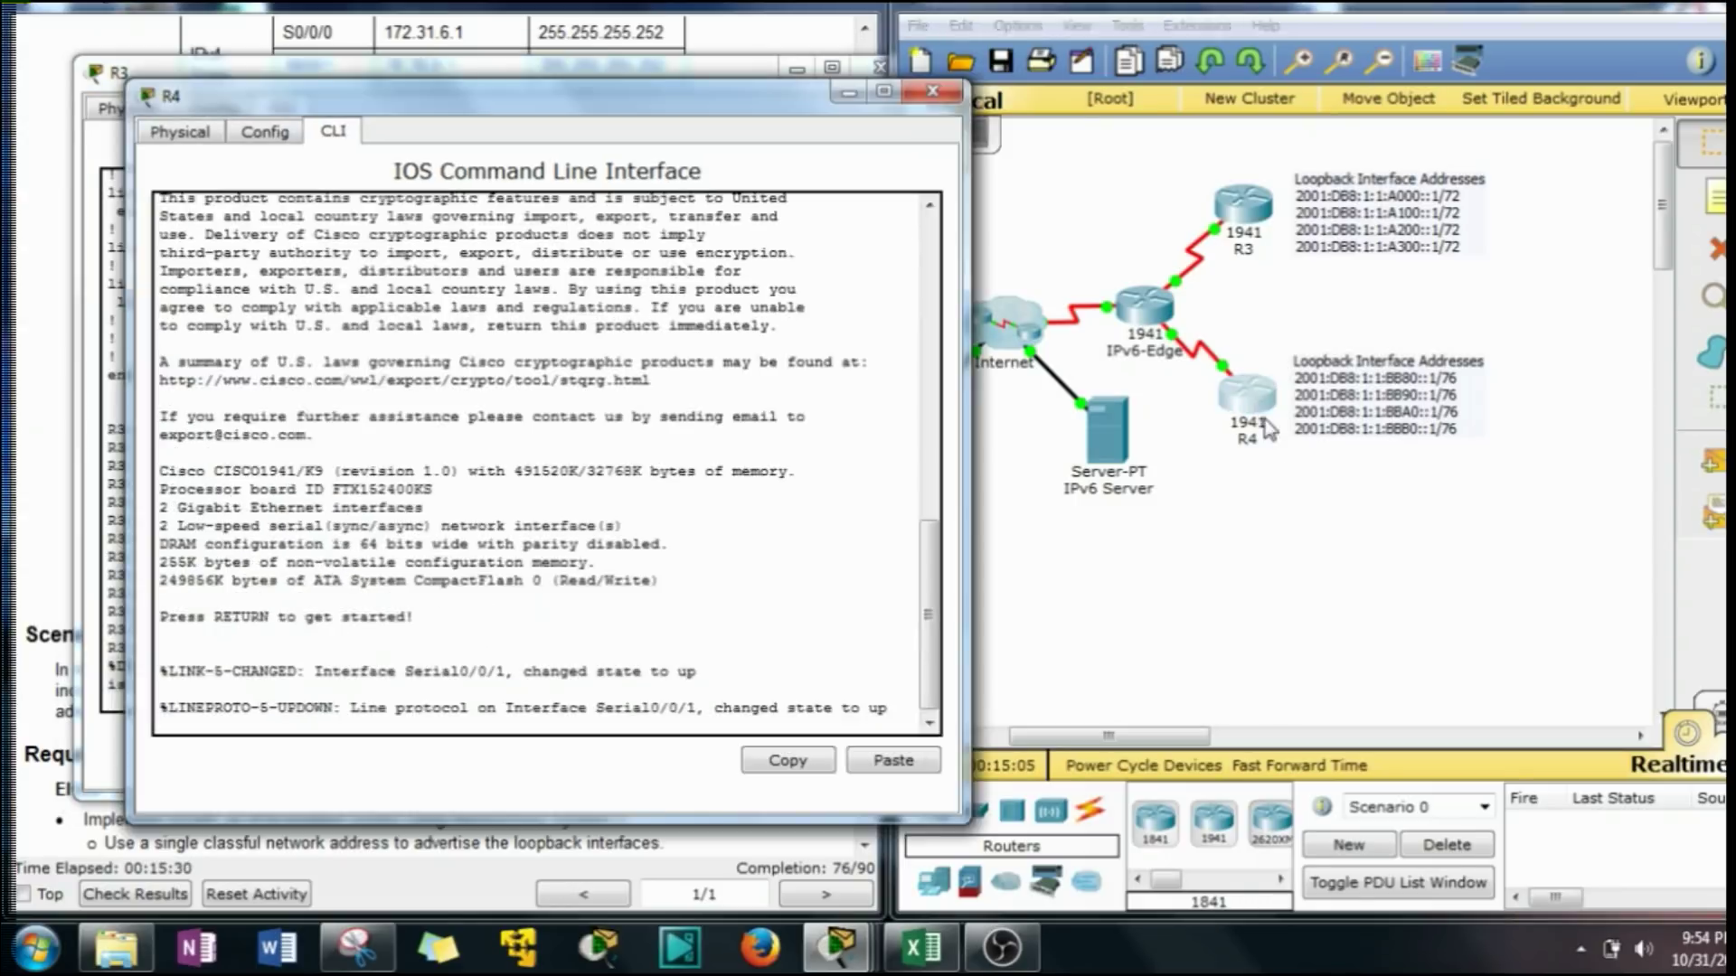
left_click_drag(653, 90, 1399, 84)
scroll(611, 468, "up", 1)
scroll(398, 511, "down", 3)
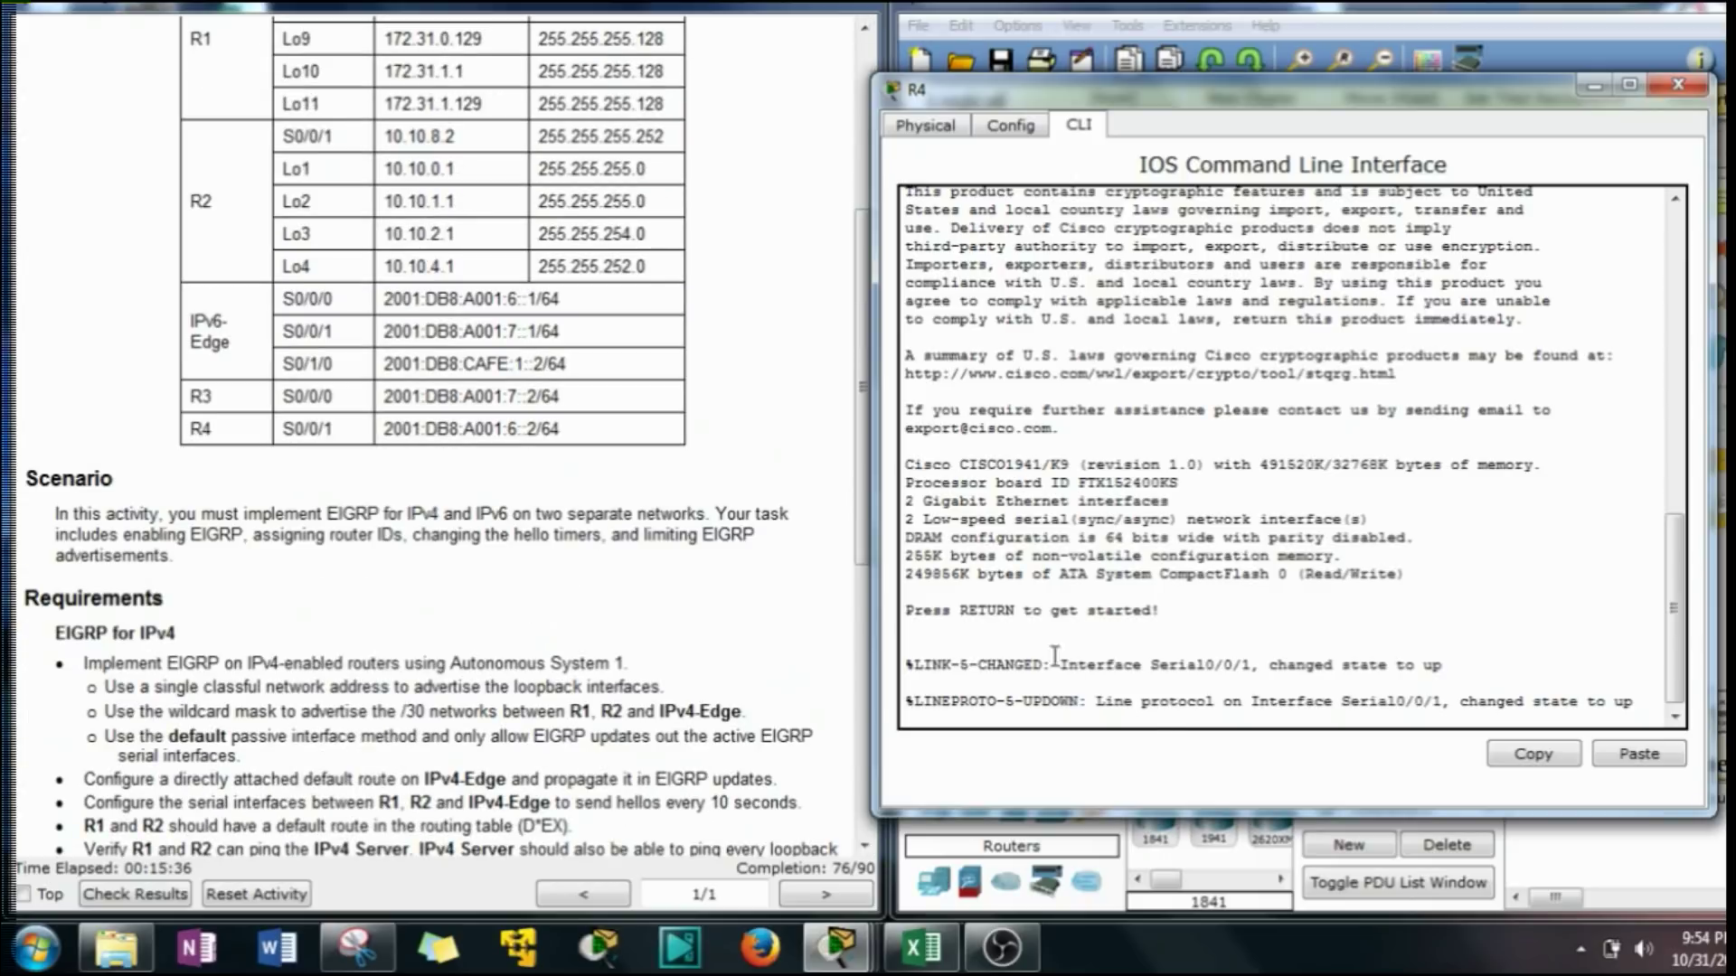
key("Return")
key("Return")
type("en")
key("Return")
type("con ft")
key("Return")
type("conf t")
key("Return")
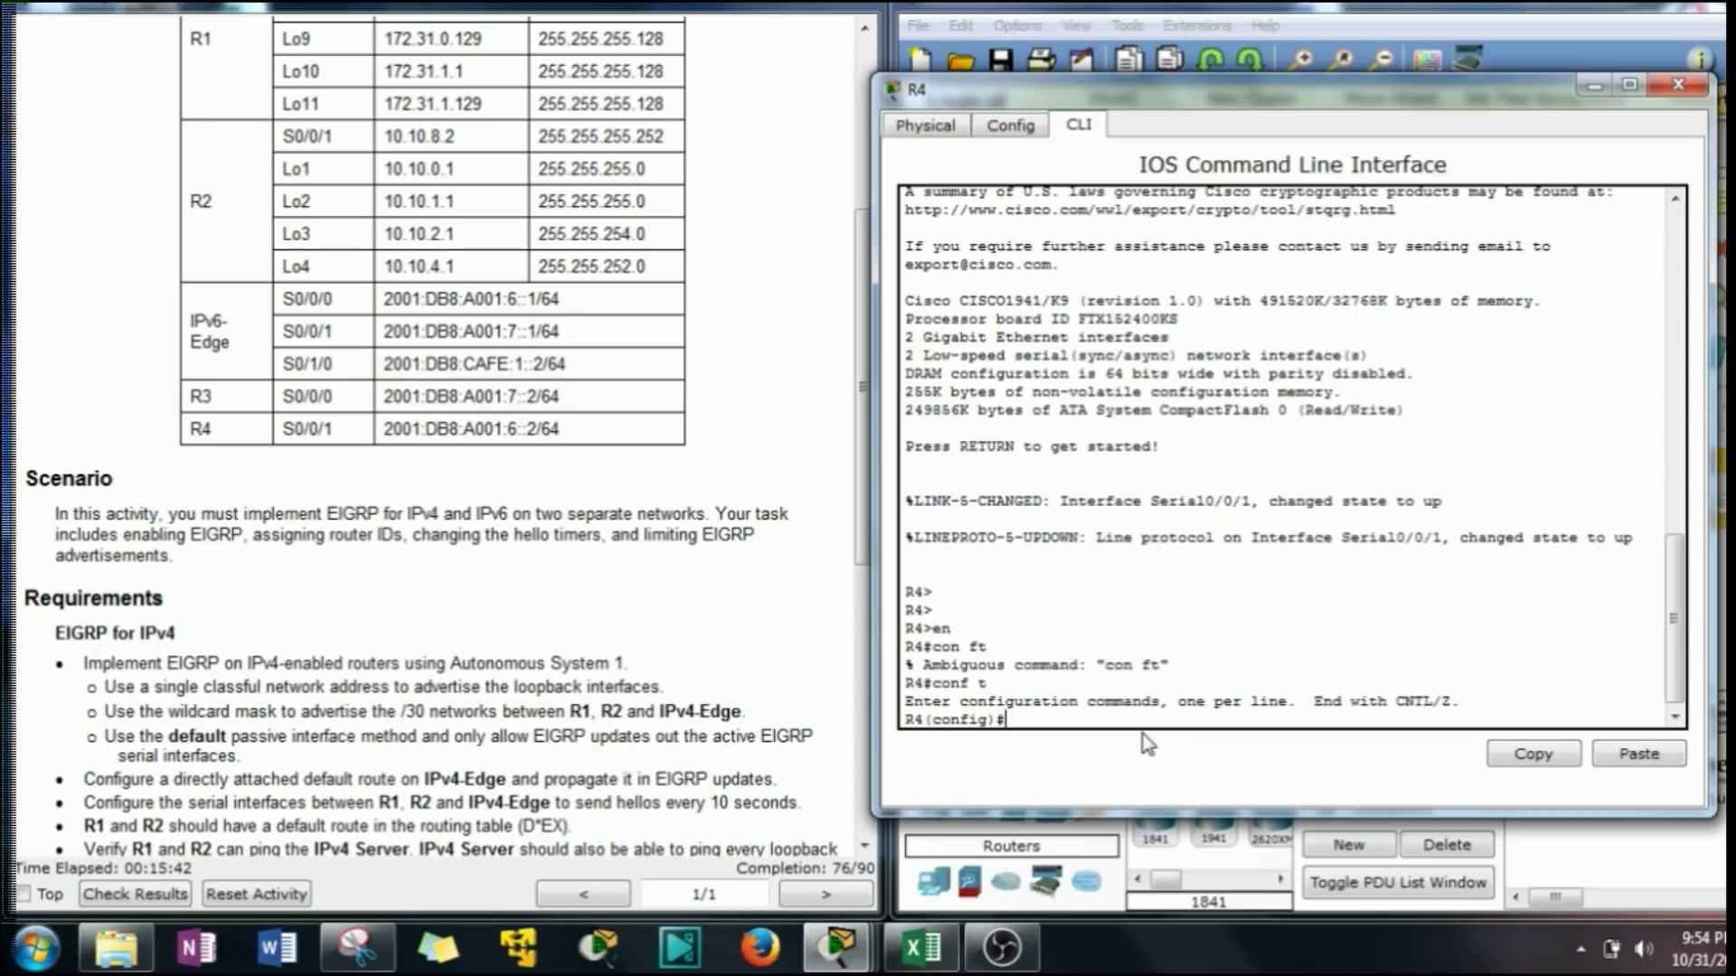
Enable ipv6 unicast-routing on R4 and start IPv6 EIGRP process 1 with no shutdown.
type("ipv6 un")
key("Tab")
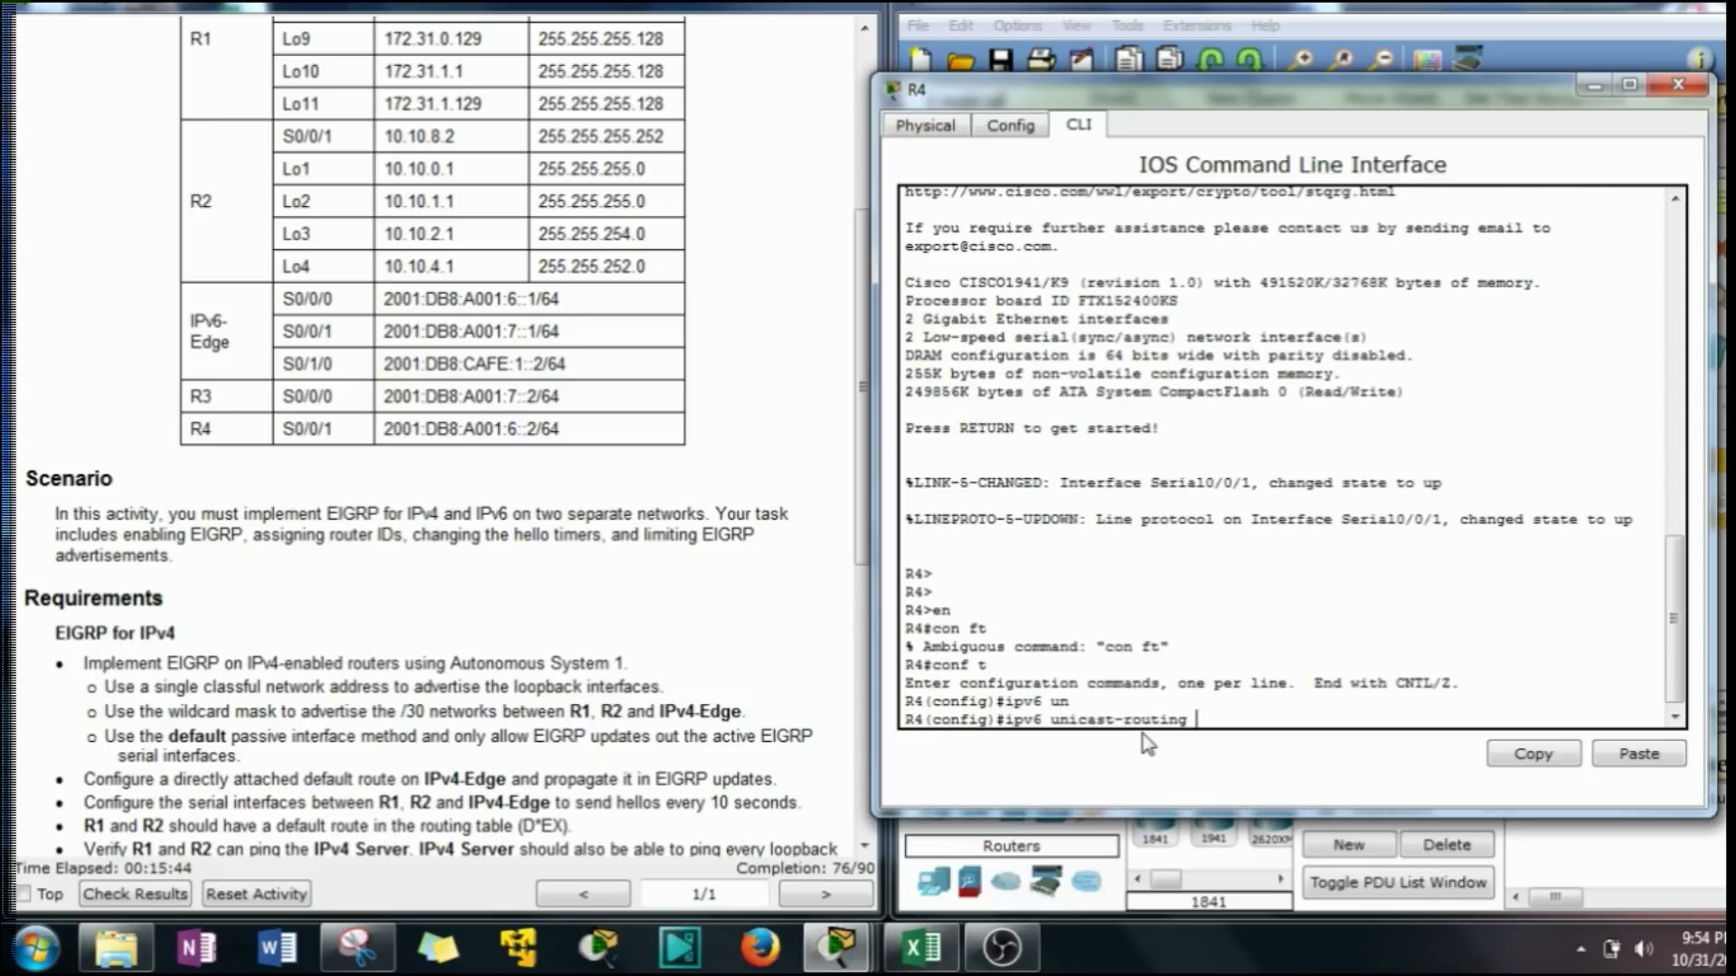
key("Return")
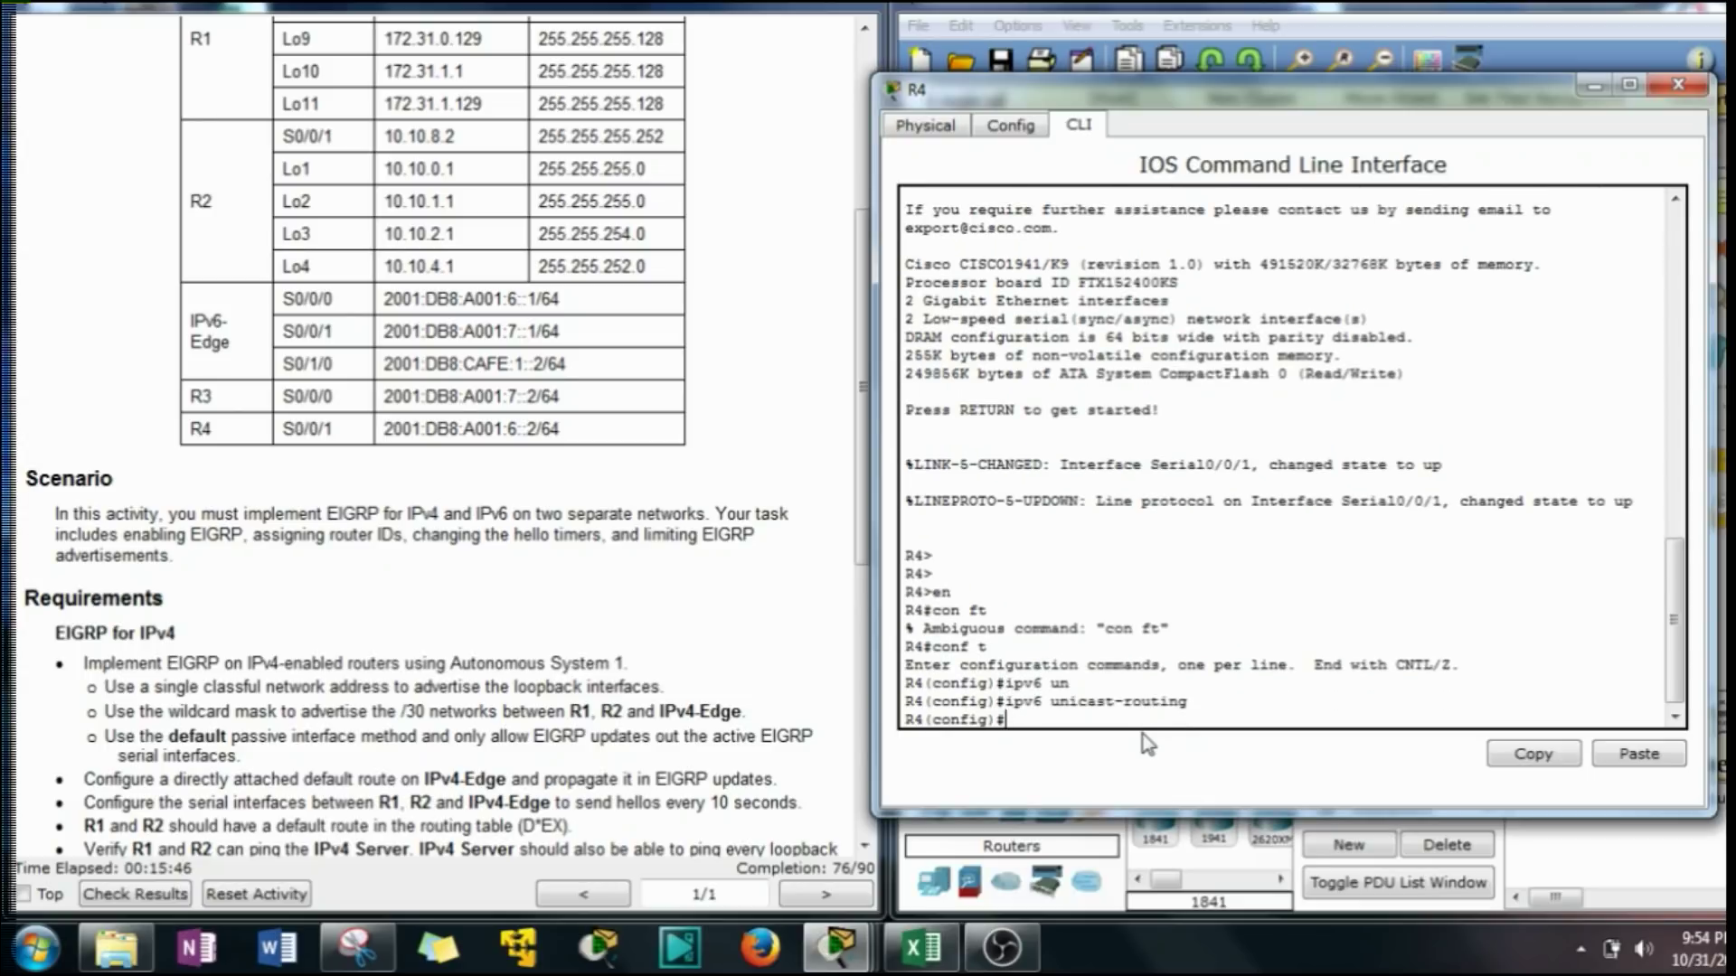
type("ipv6 router eig")
key("Tab")
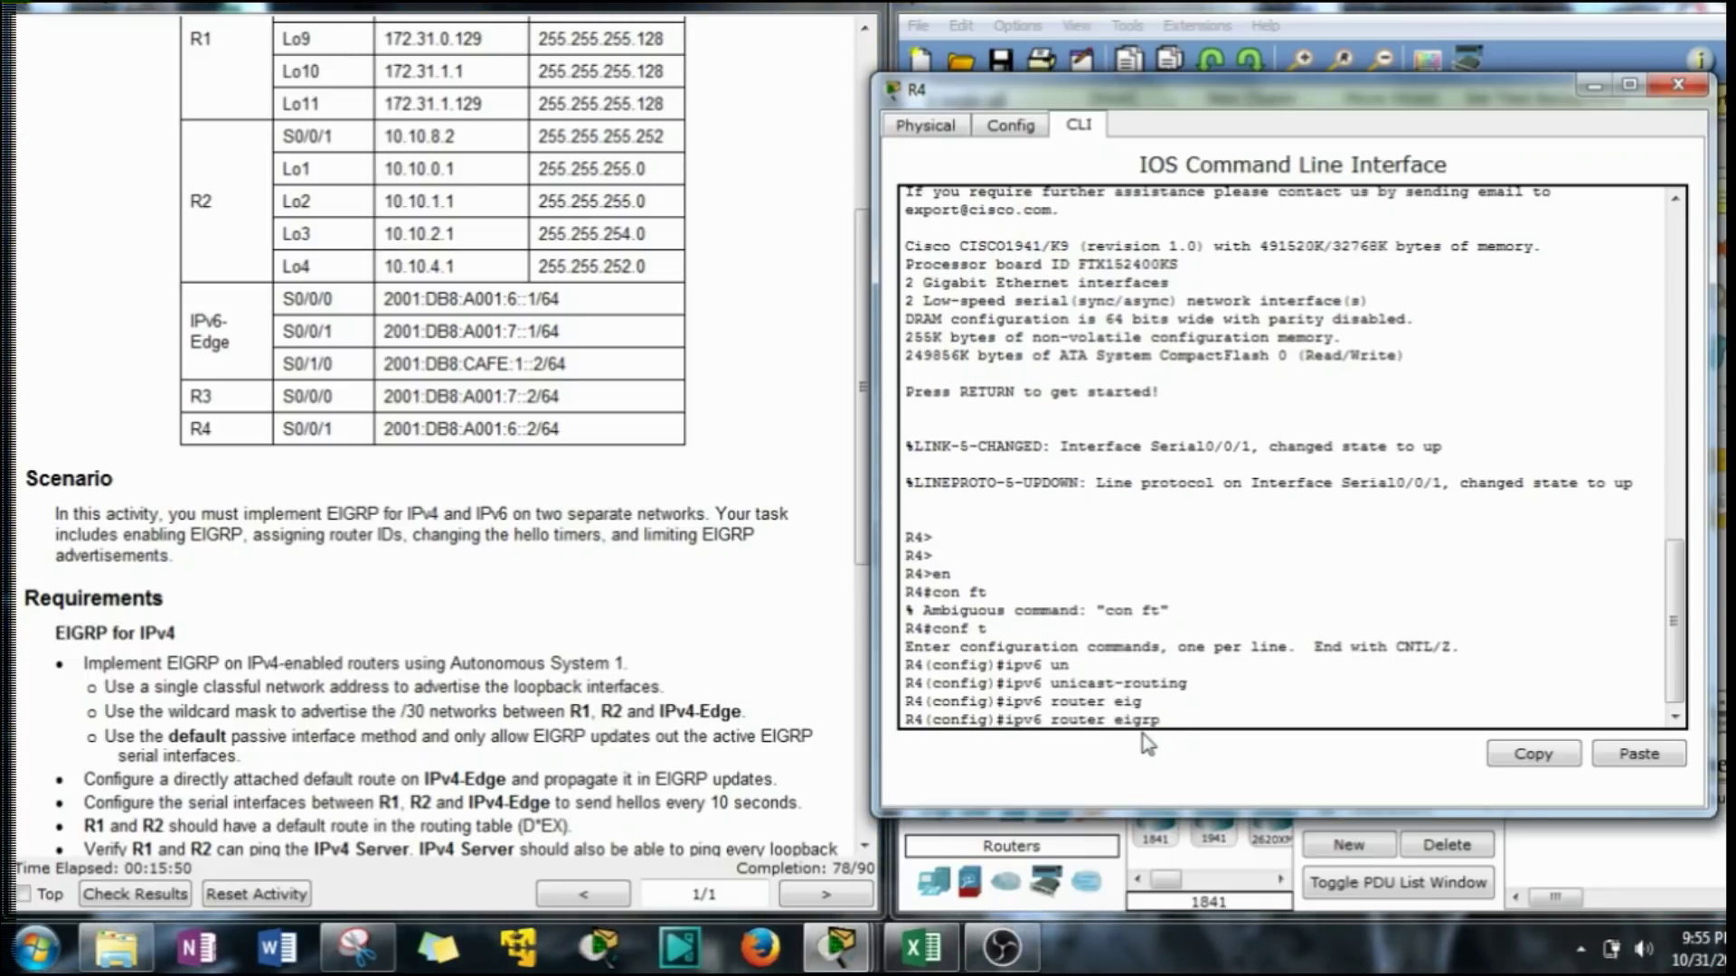
type("1")
key("Return")
type("no shut")
key("Return")
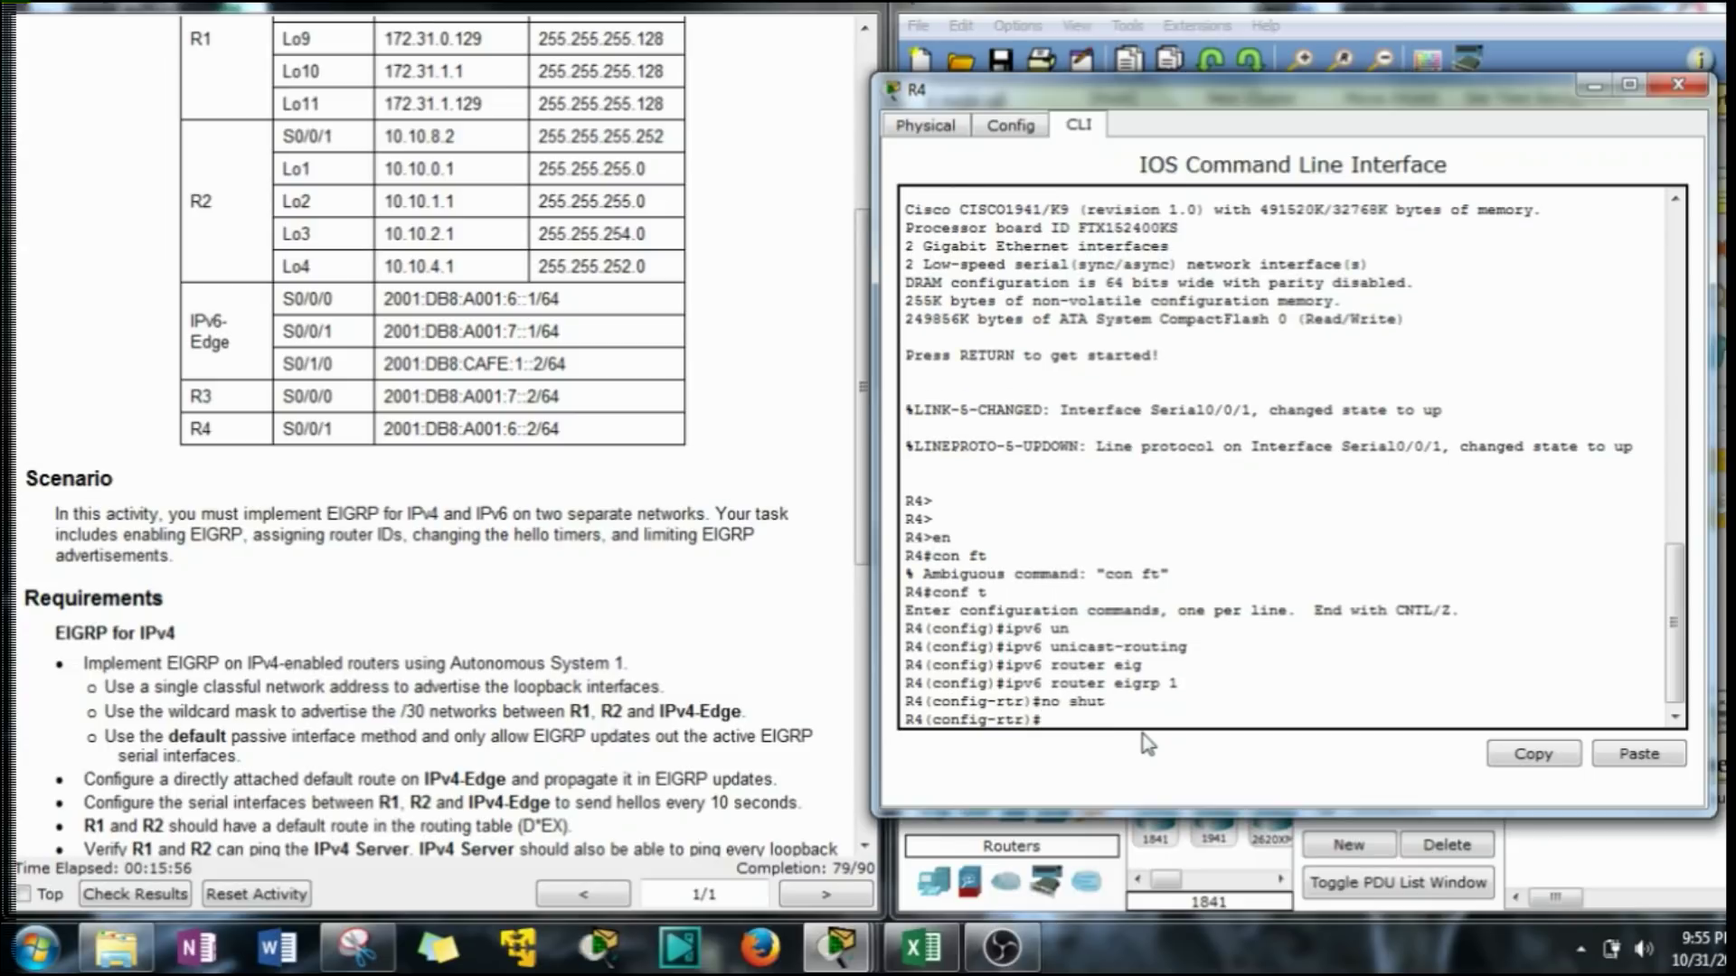
Set R4's IPv6 EIGRP router ID to 4.4.4.4 and exit router configuration.
type("i")
type("eig")
key("Return")
type("eigrp ")
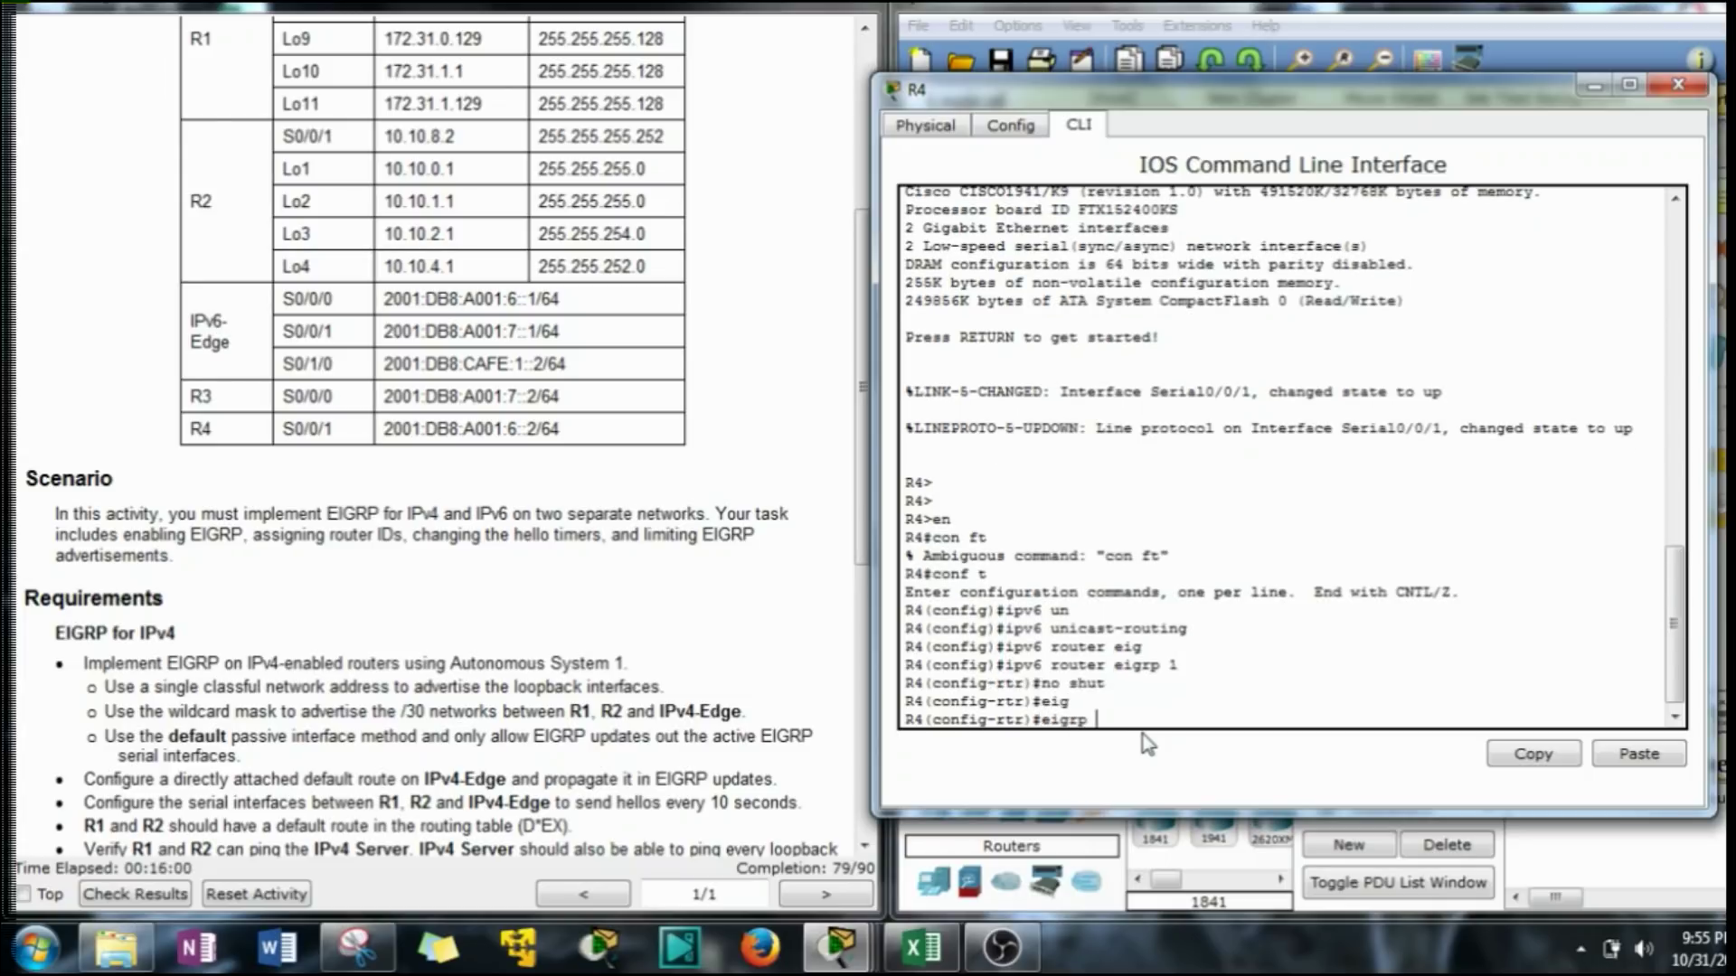
type("r")
key("Tab")
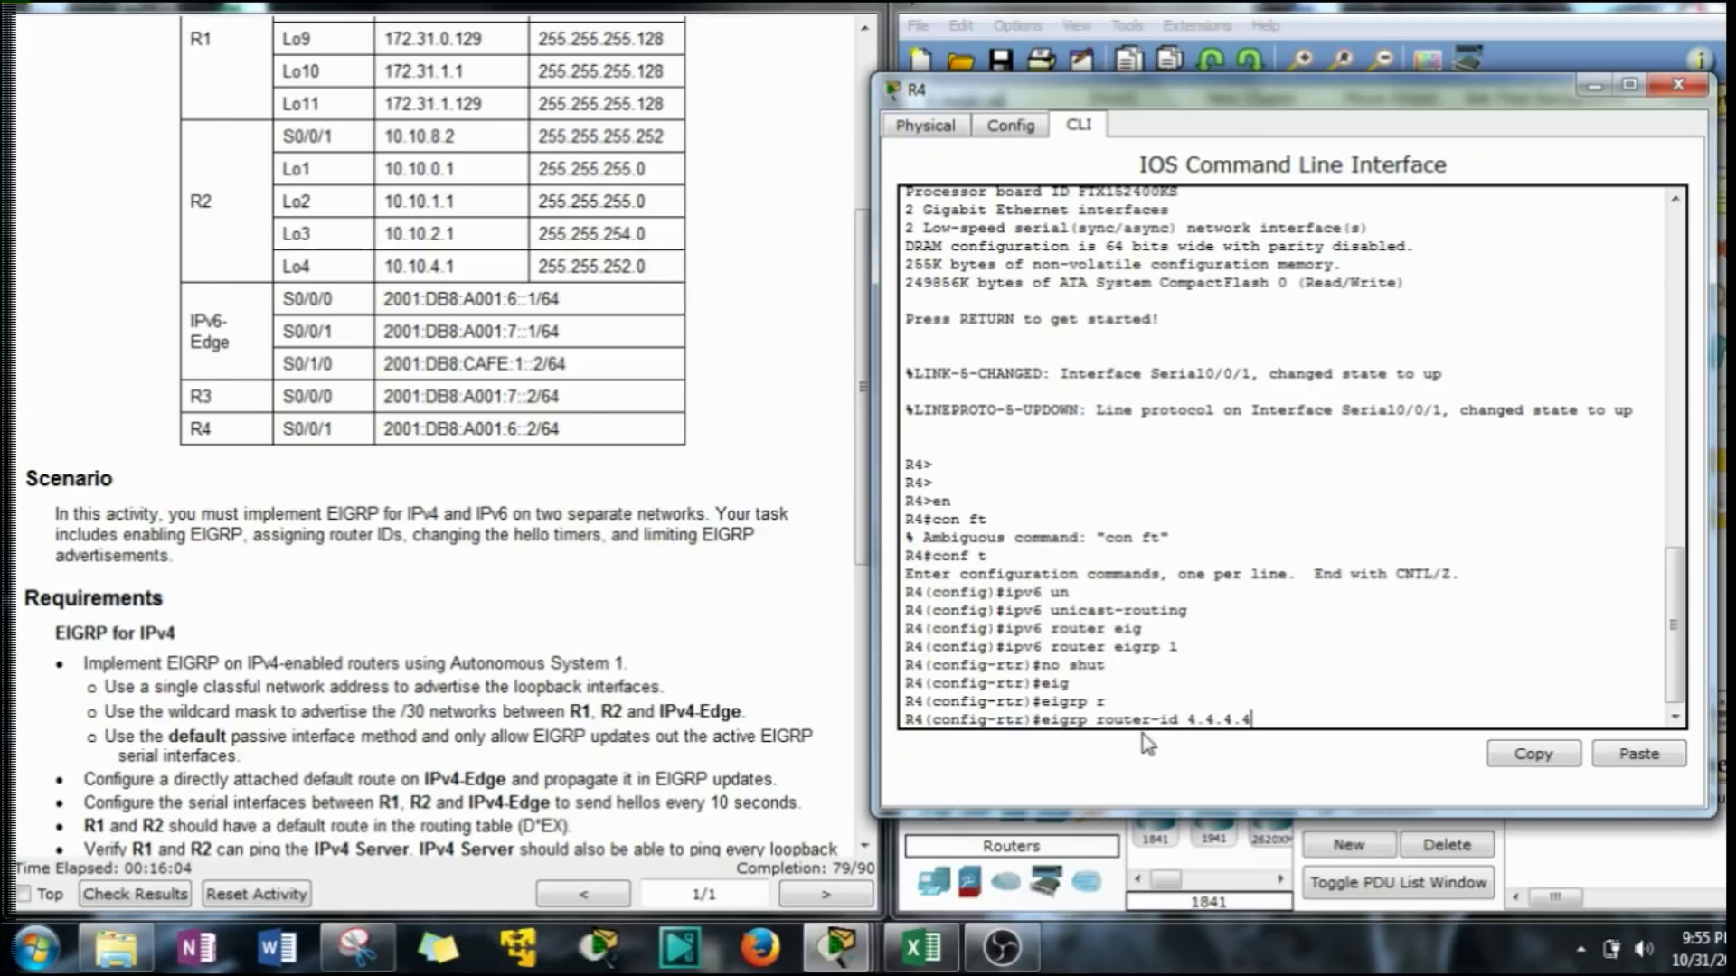
left_click(446, 742)
scroll(446, 741, "down", 3)
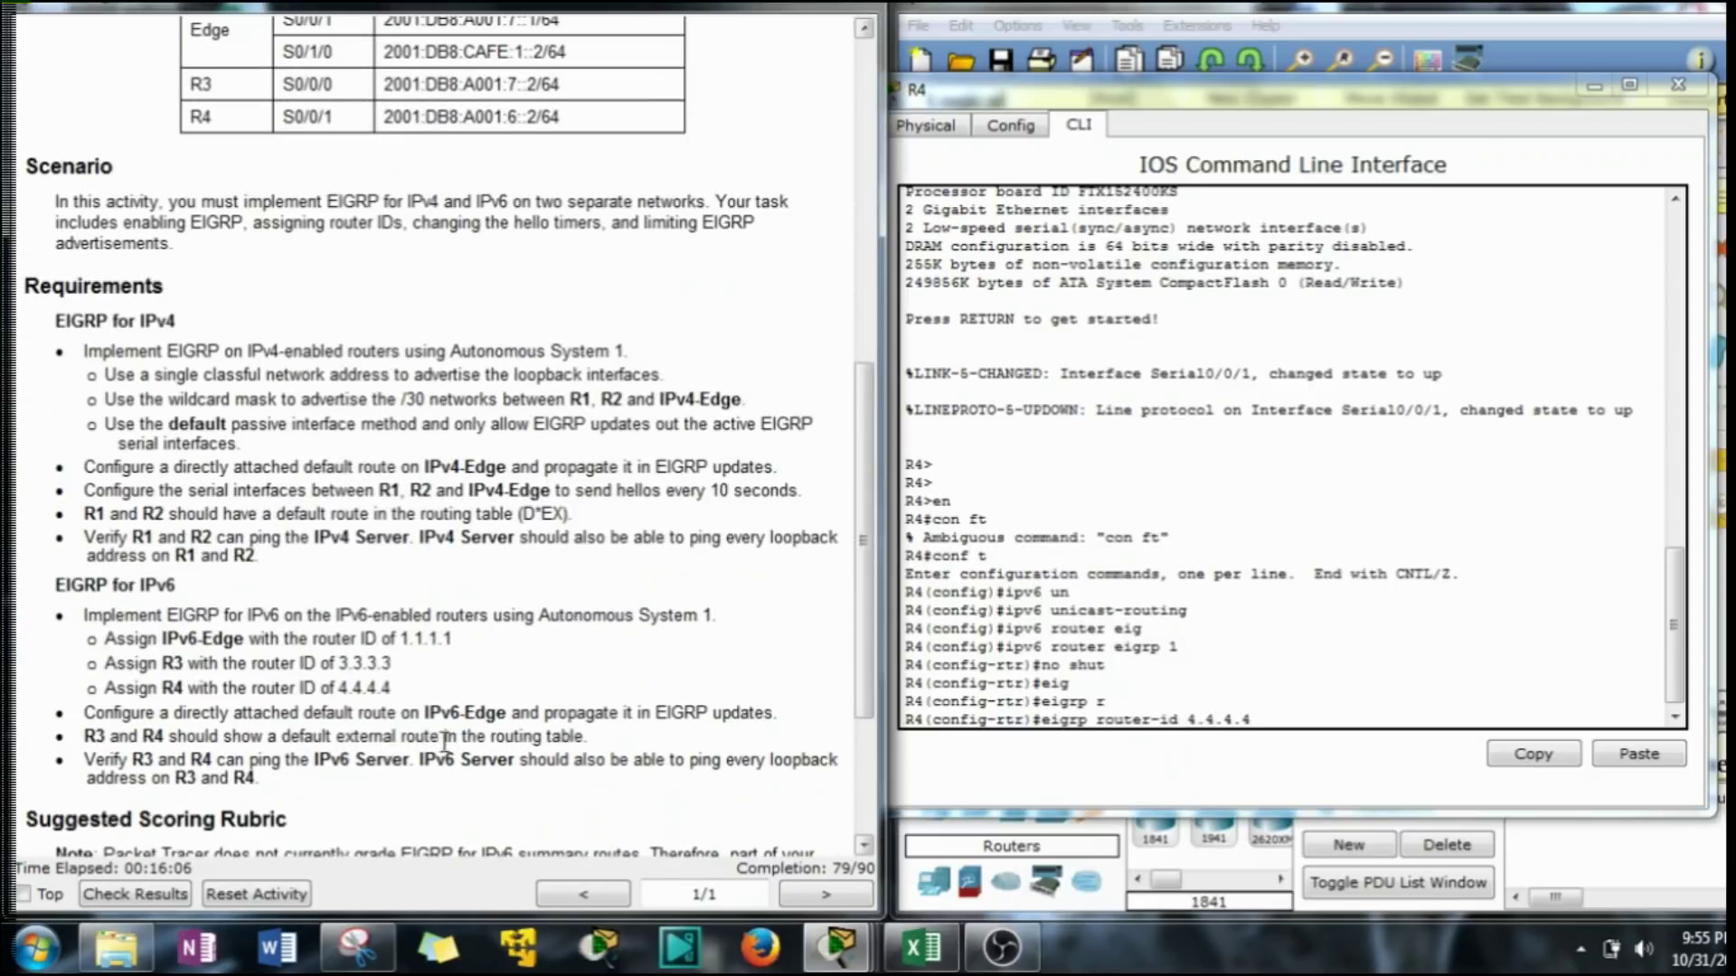
left_click_drag(398, 689, 319, 689)
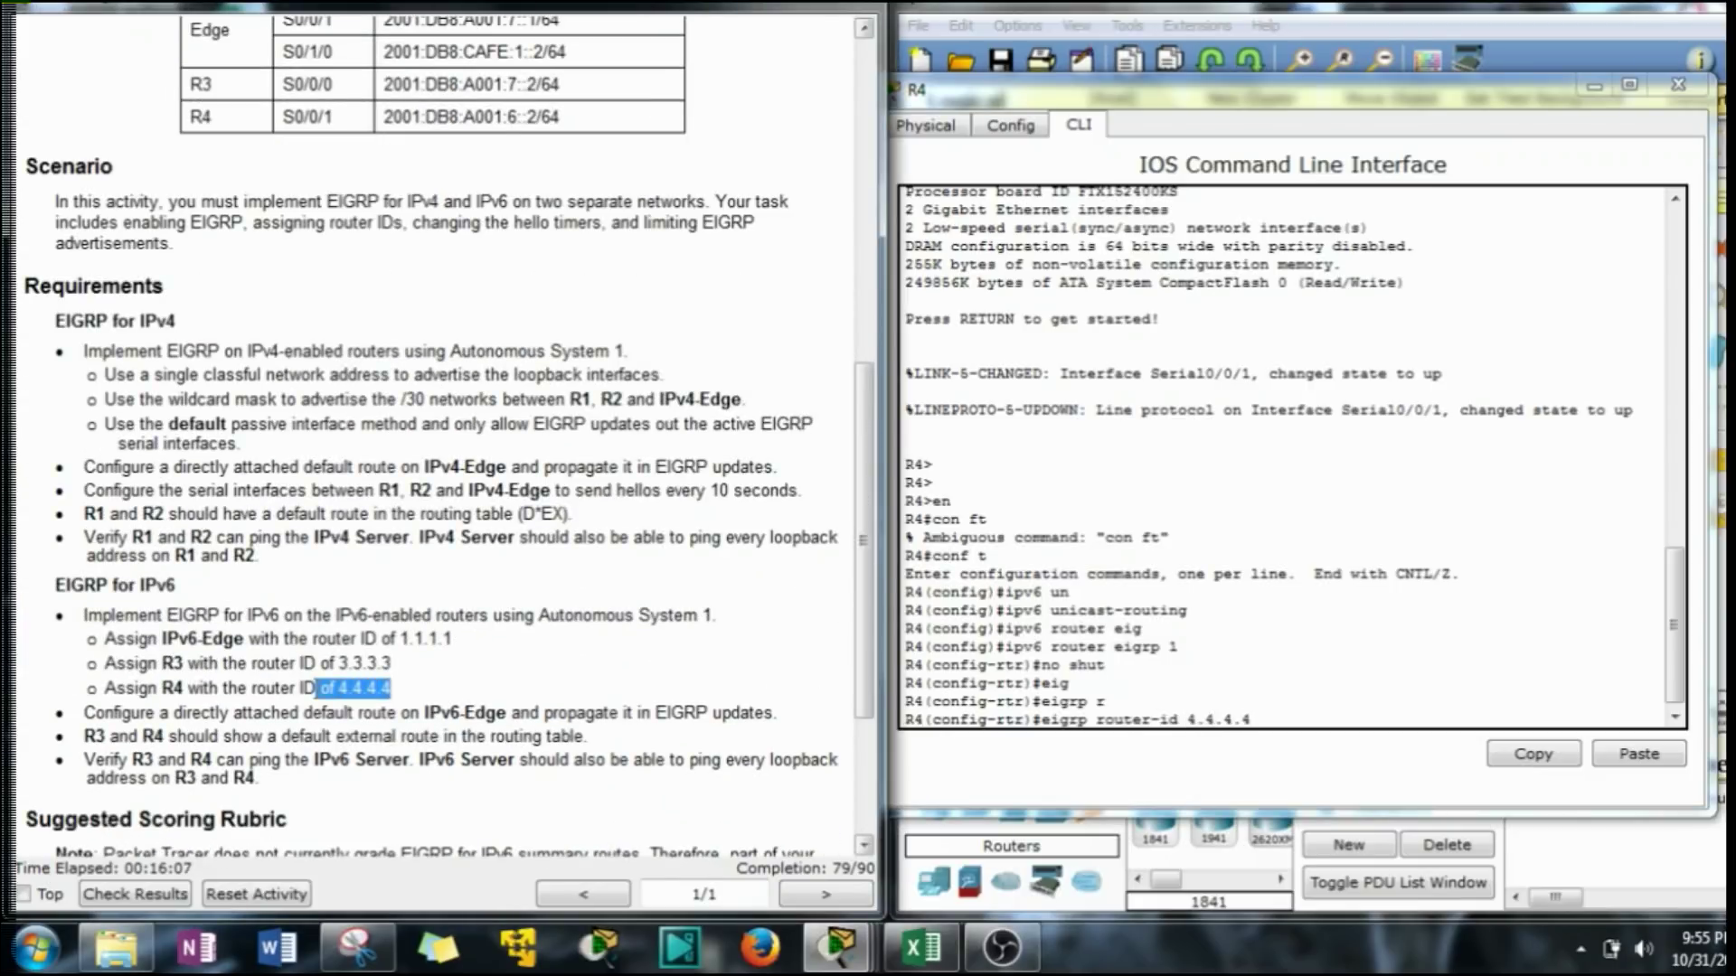
left_click(1288, 736)
key("Return")
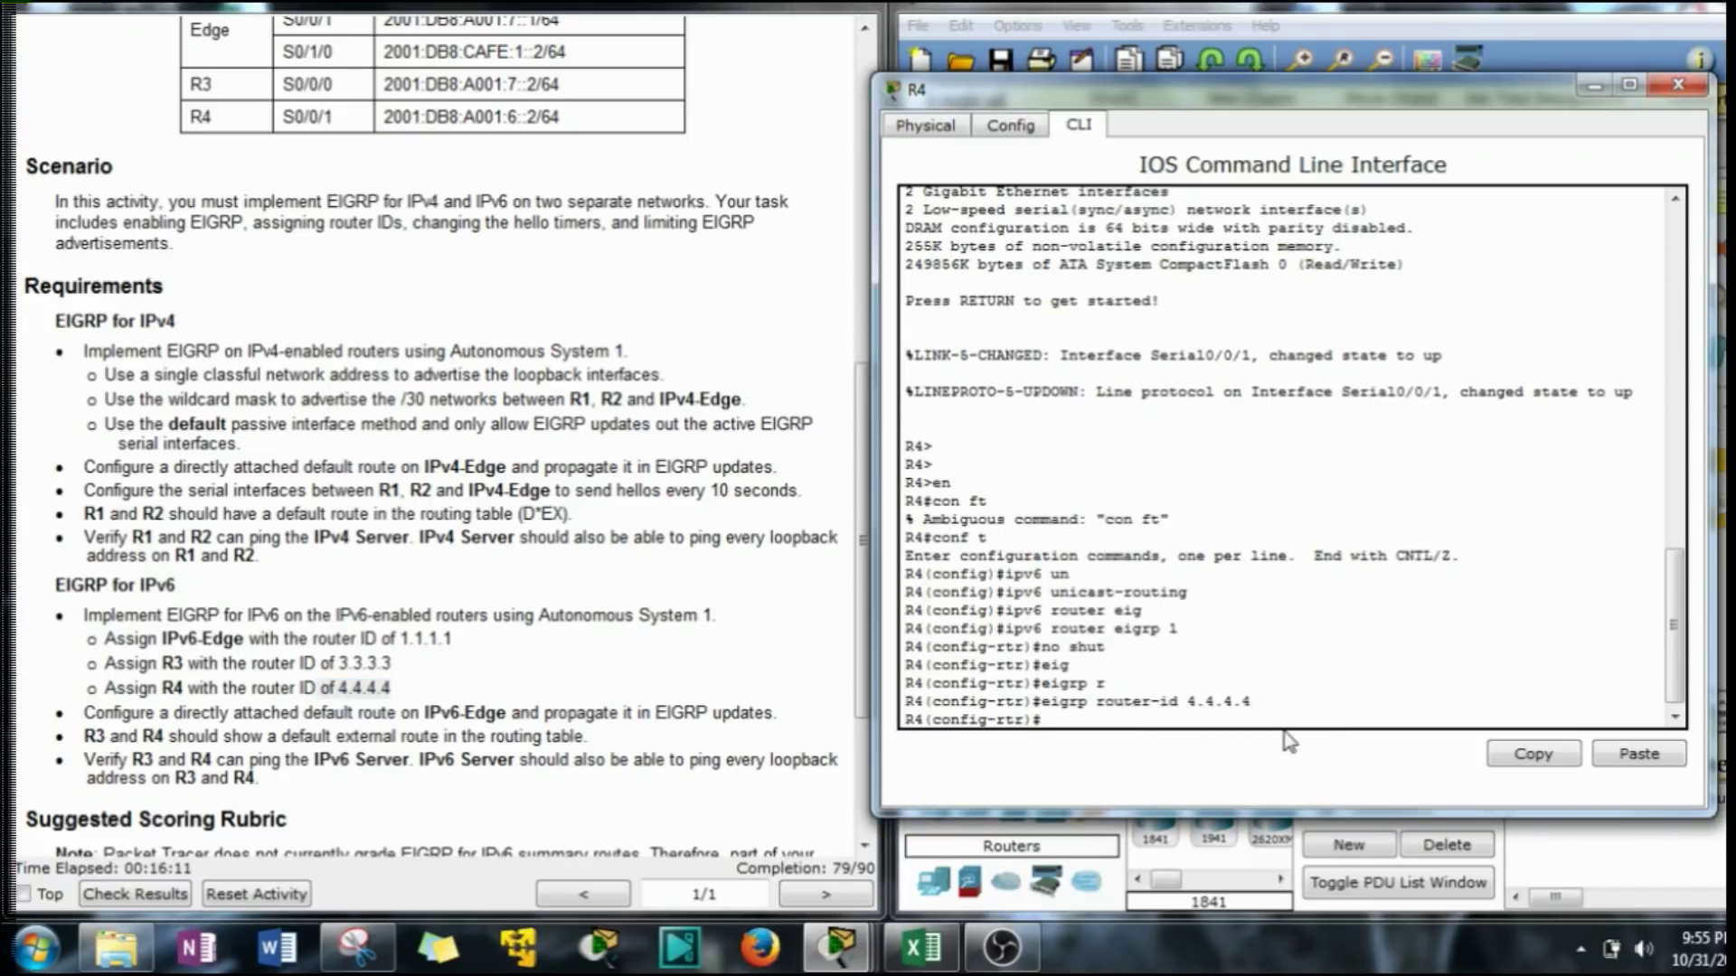
type("exi?")
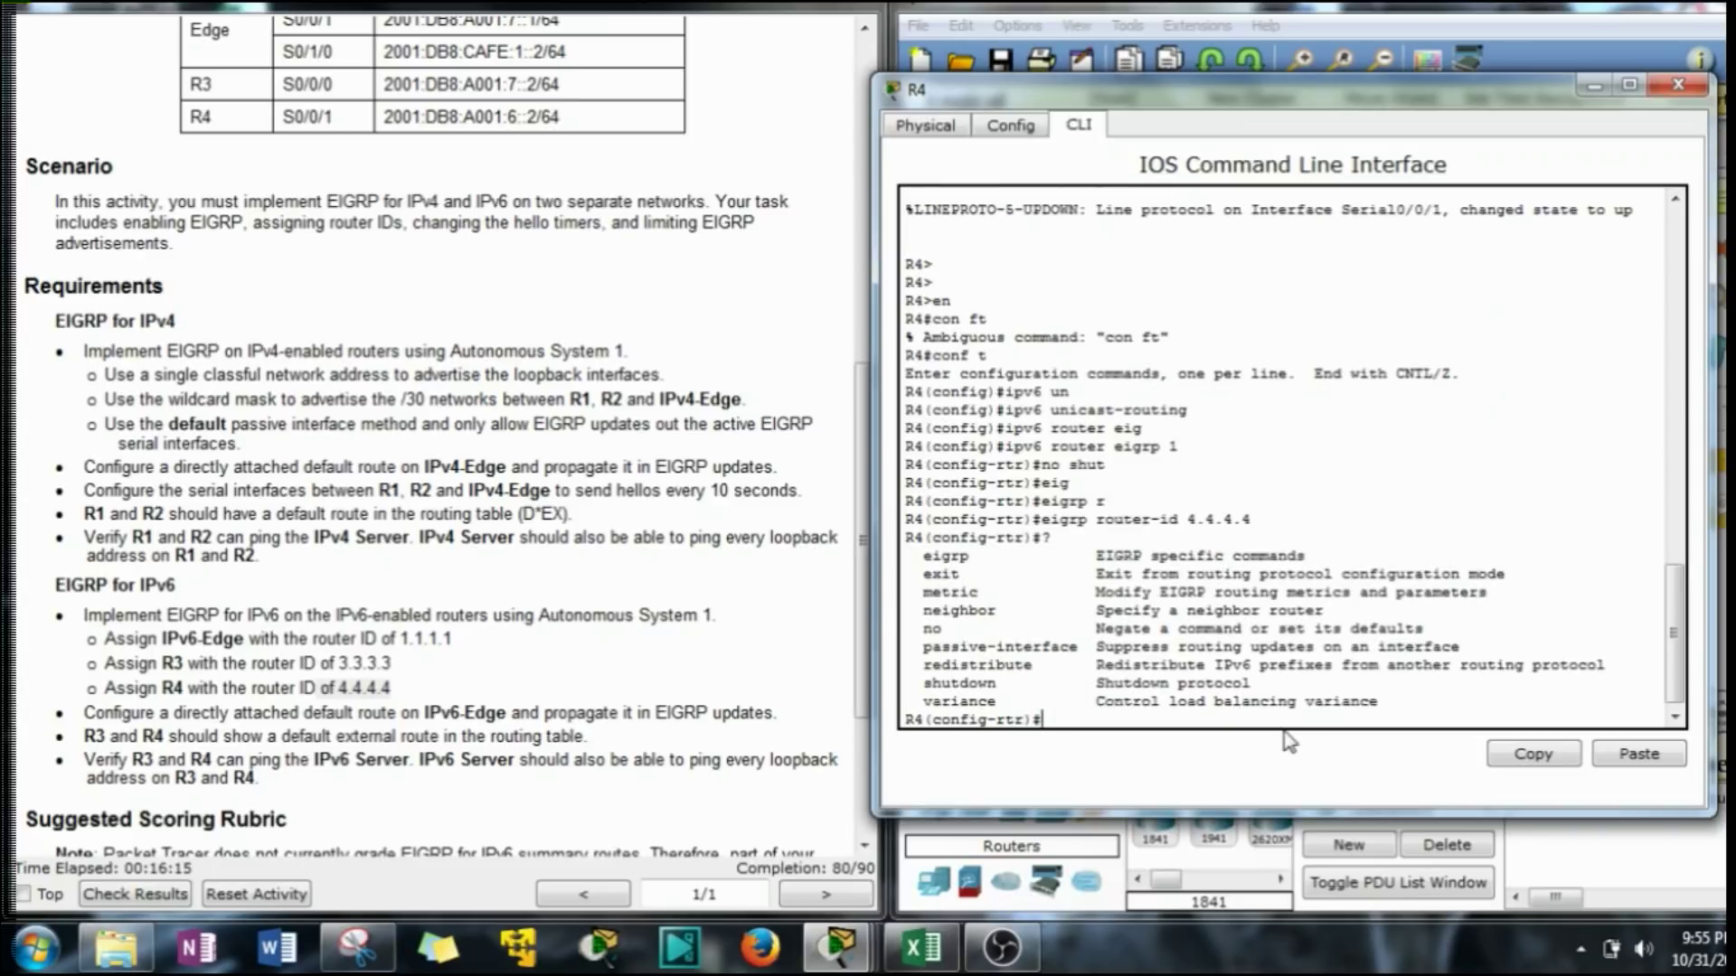
type("exit")
Review R4's running configuration with 'do show run'.
key("Return")
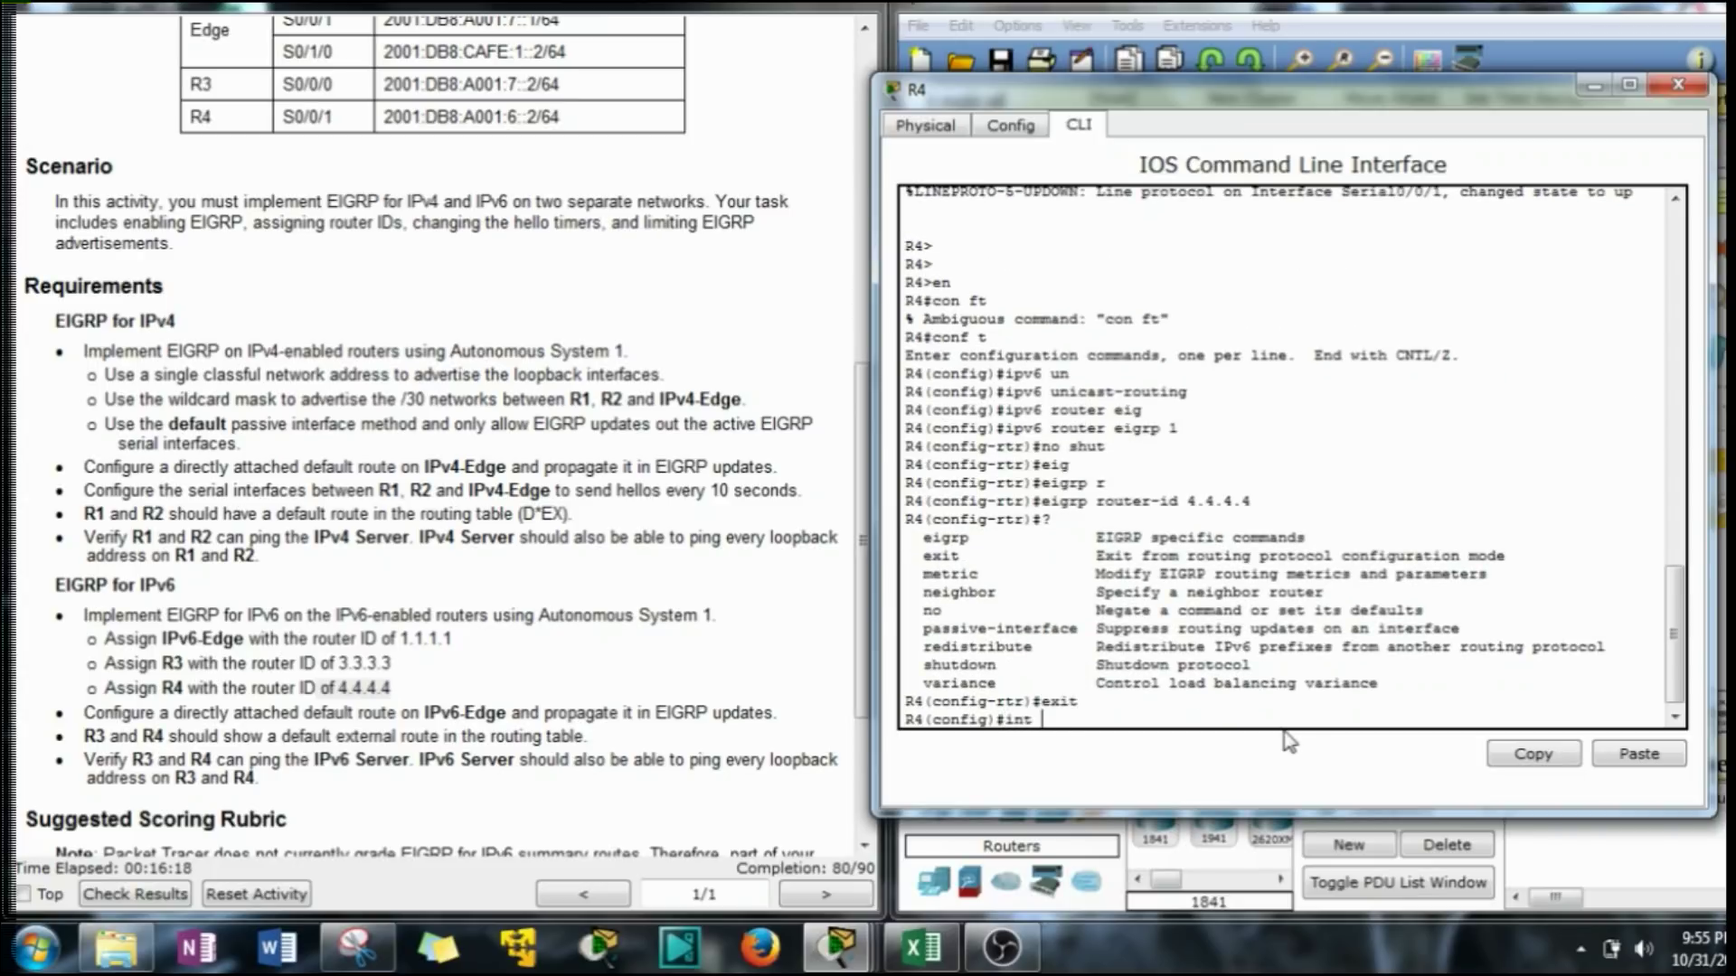
key("BackSpace")
key("BackSpace")
key("BackSpace")
type("do show run")
key("Return")
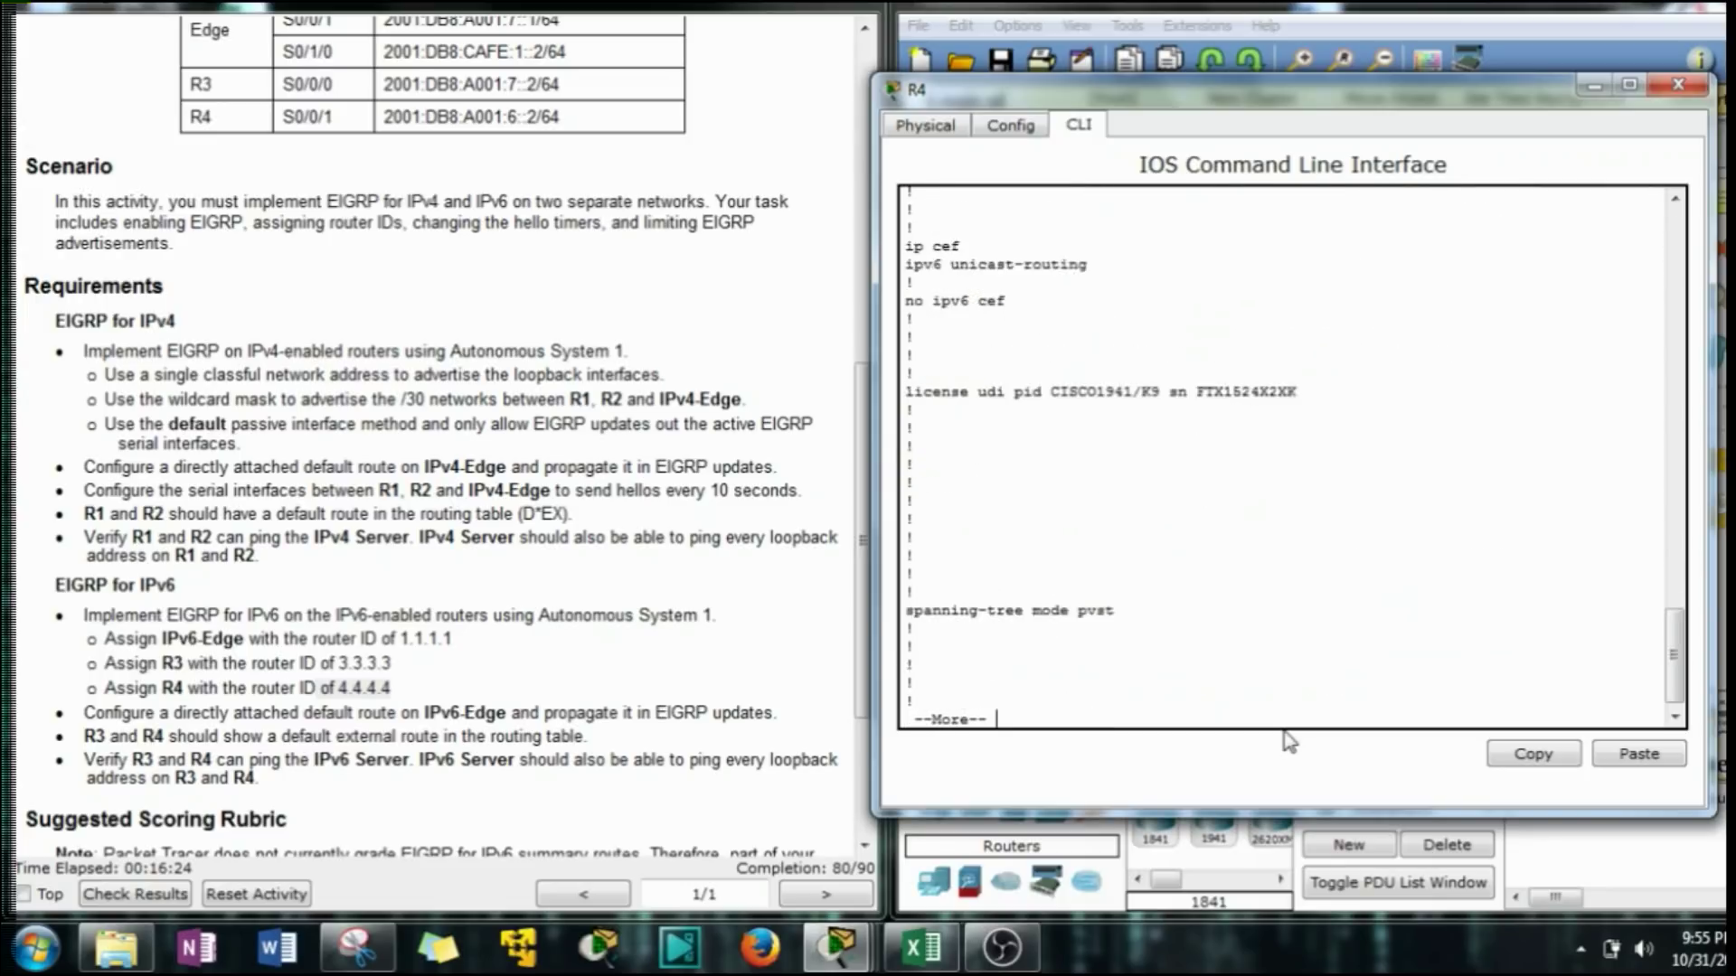
key("space")
scroll(1041, 539, "up", 5)
scroll(1042, 539, "up", 6)
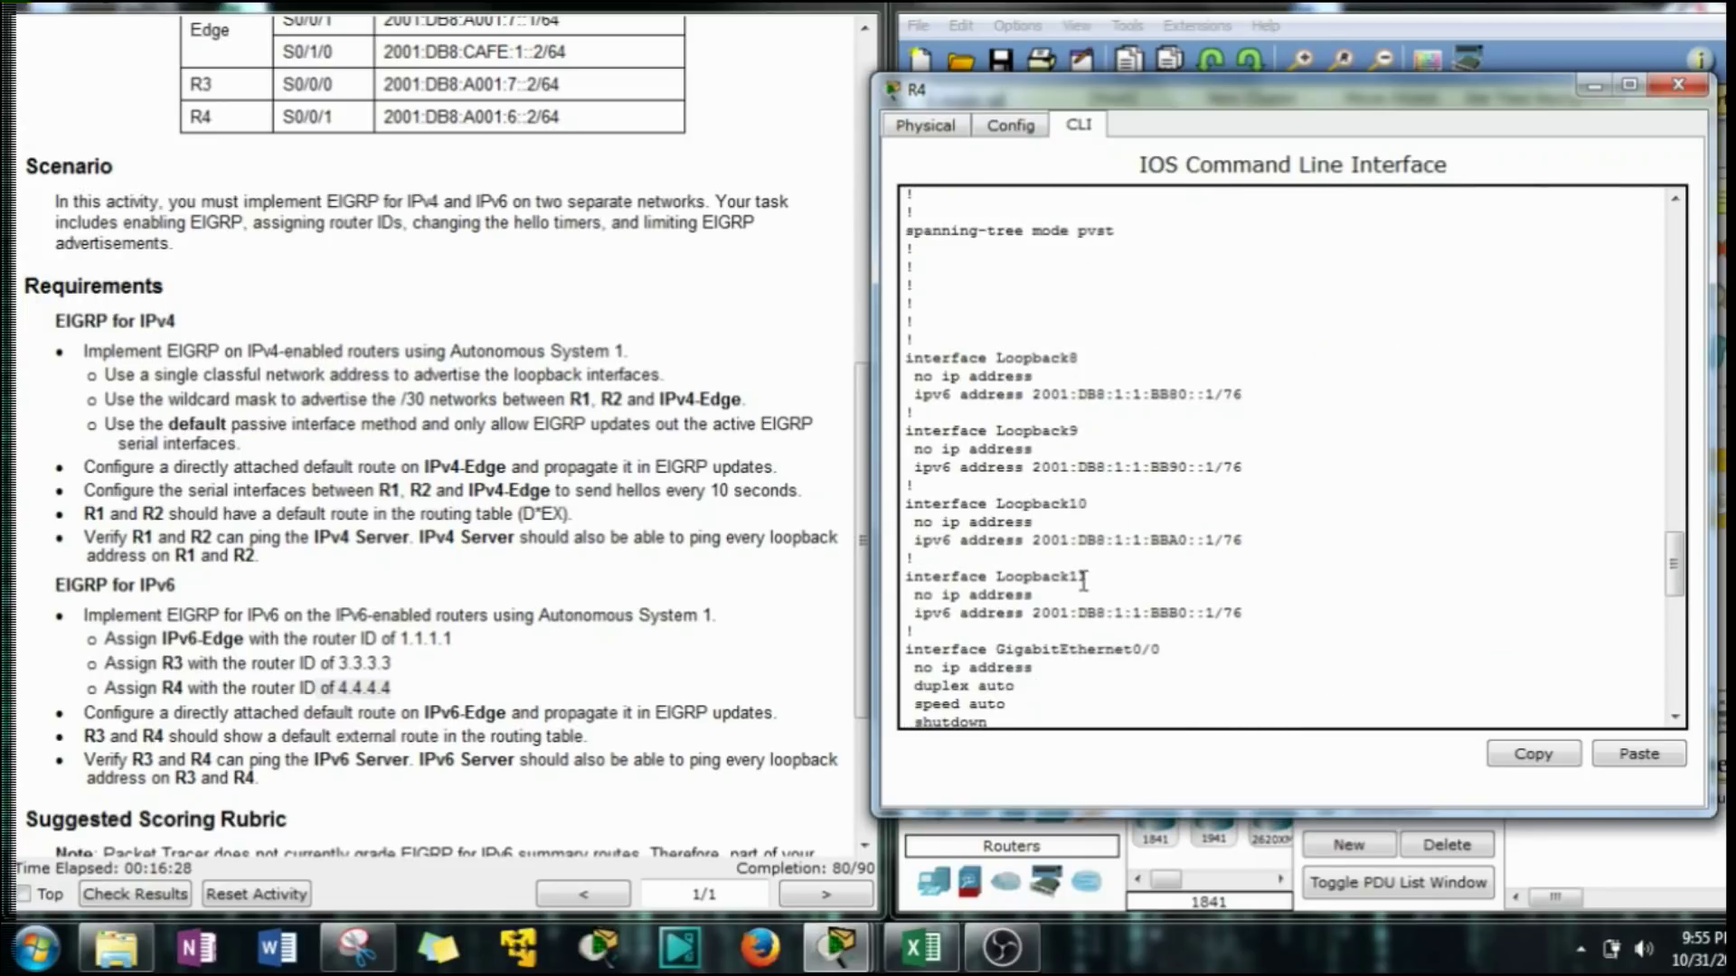
scroll(1320, 382, "down", 7)
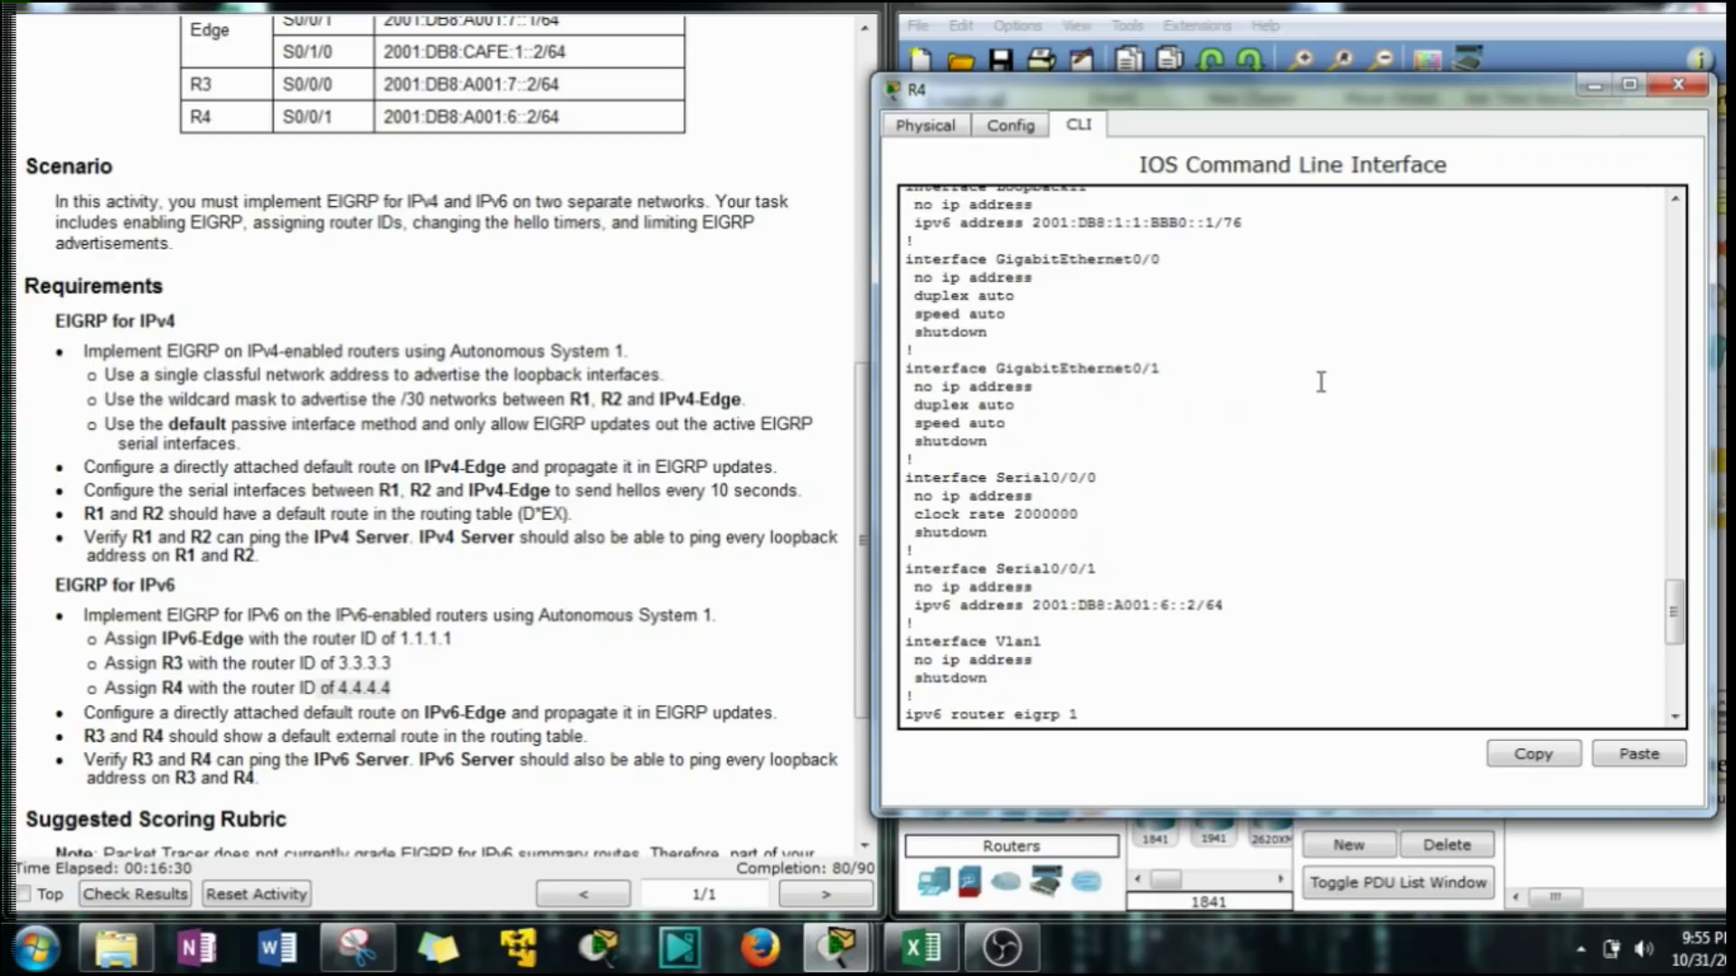
scroll(1319, 381, "down", 9)
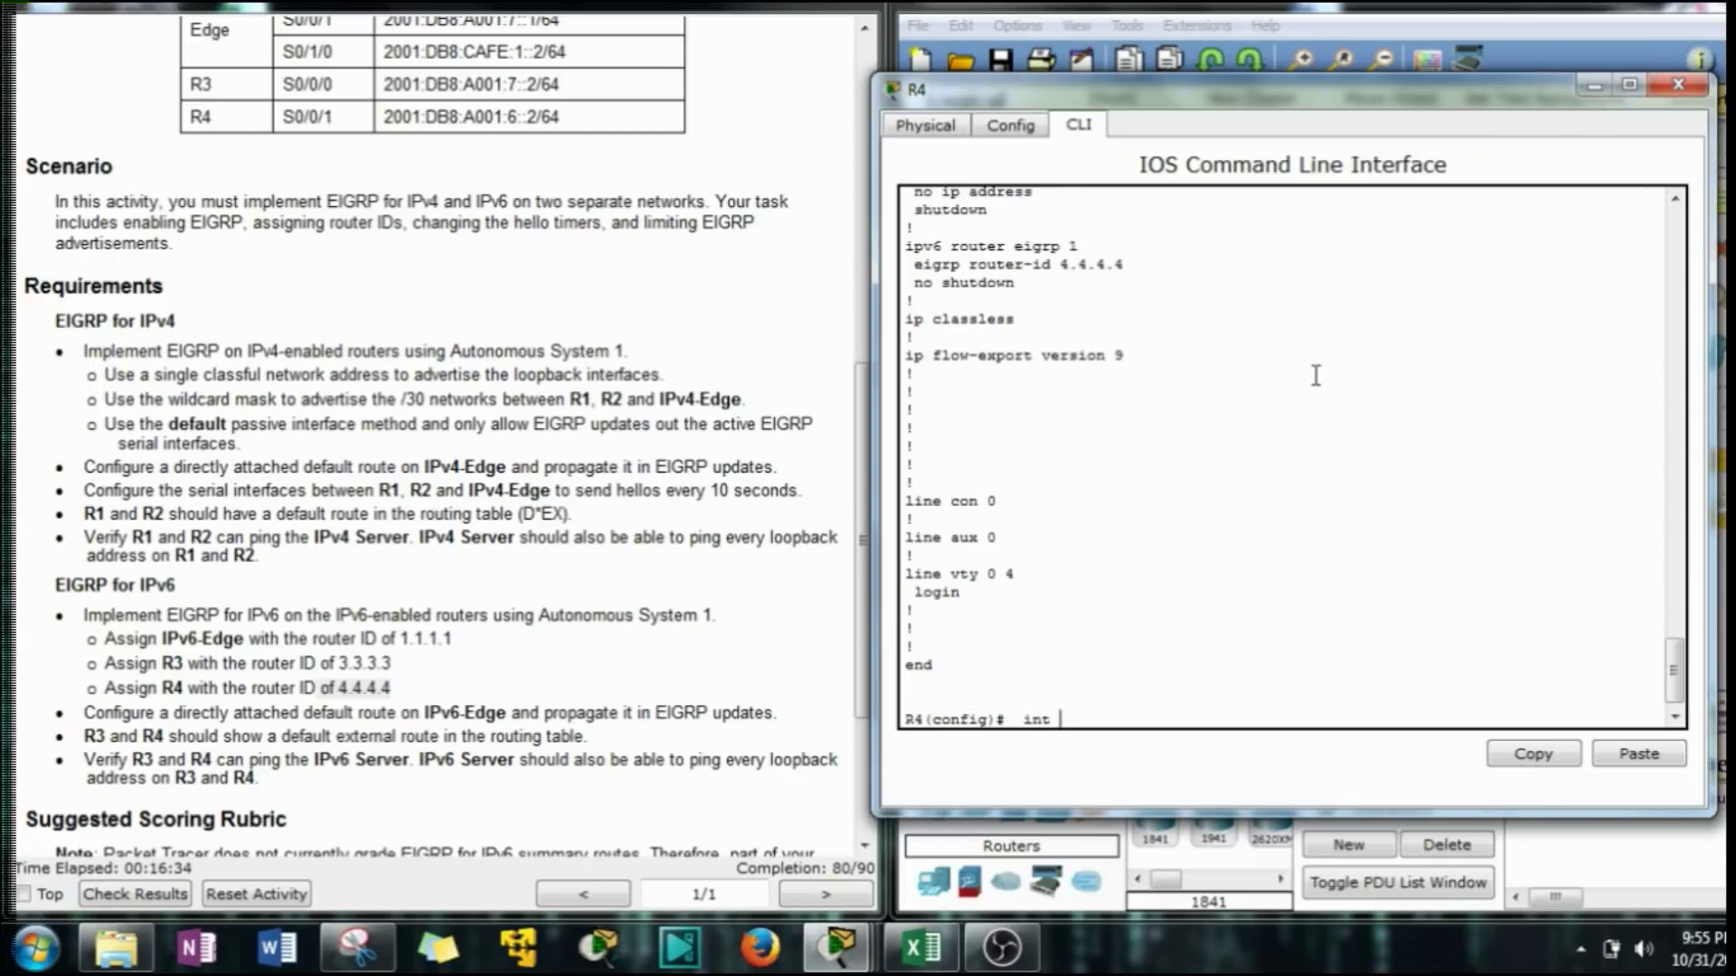
Enable 'ipv6 eigrp 1' on R4's Loopback8 and Loopback9.
key("Tab")
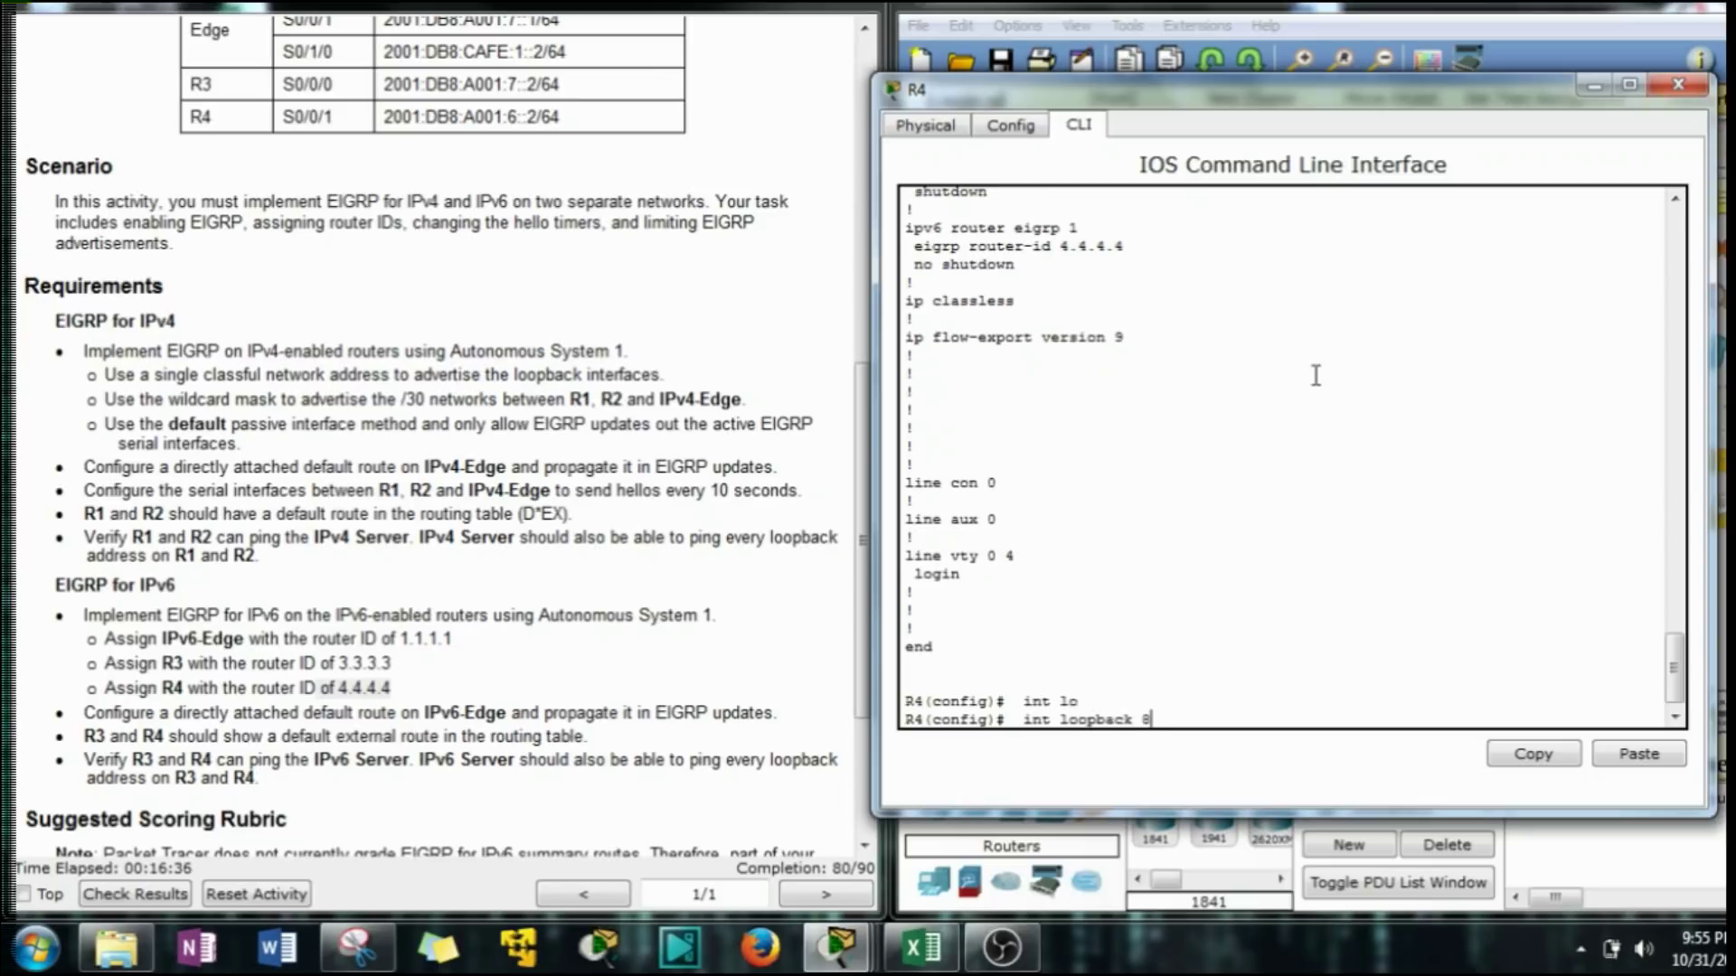
type("8")
key("Return")
type("ipv6")
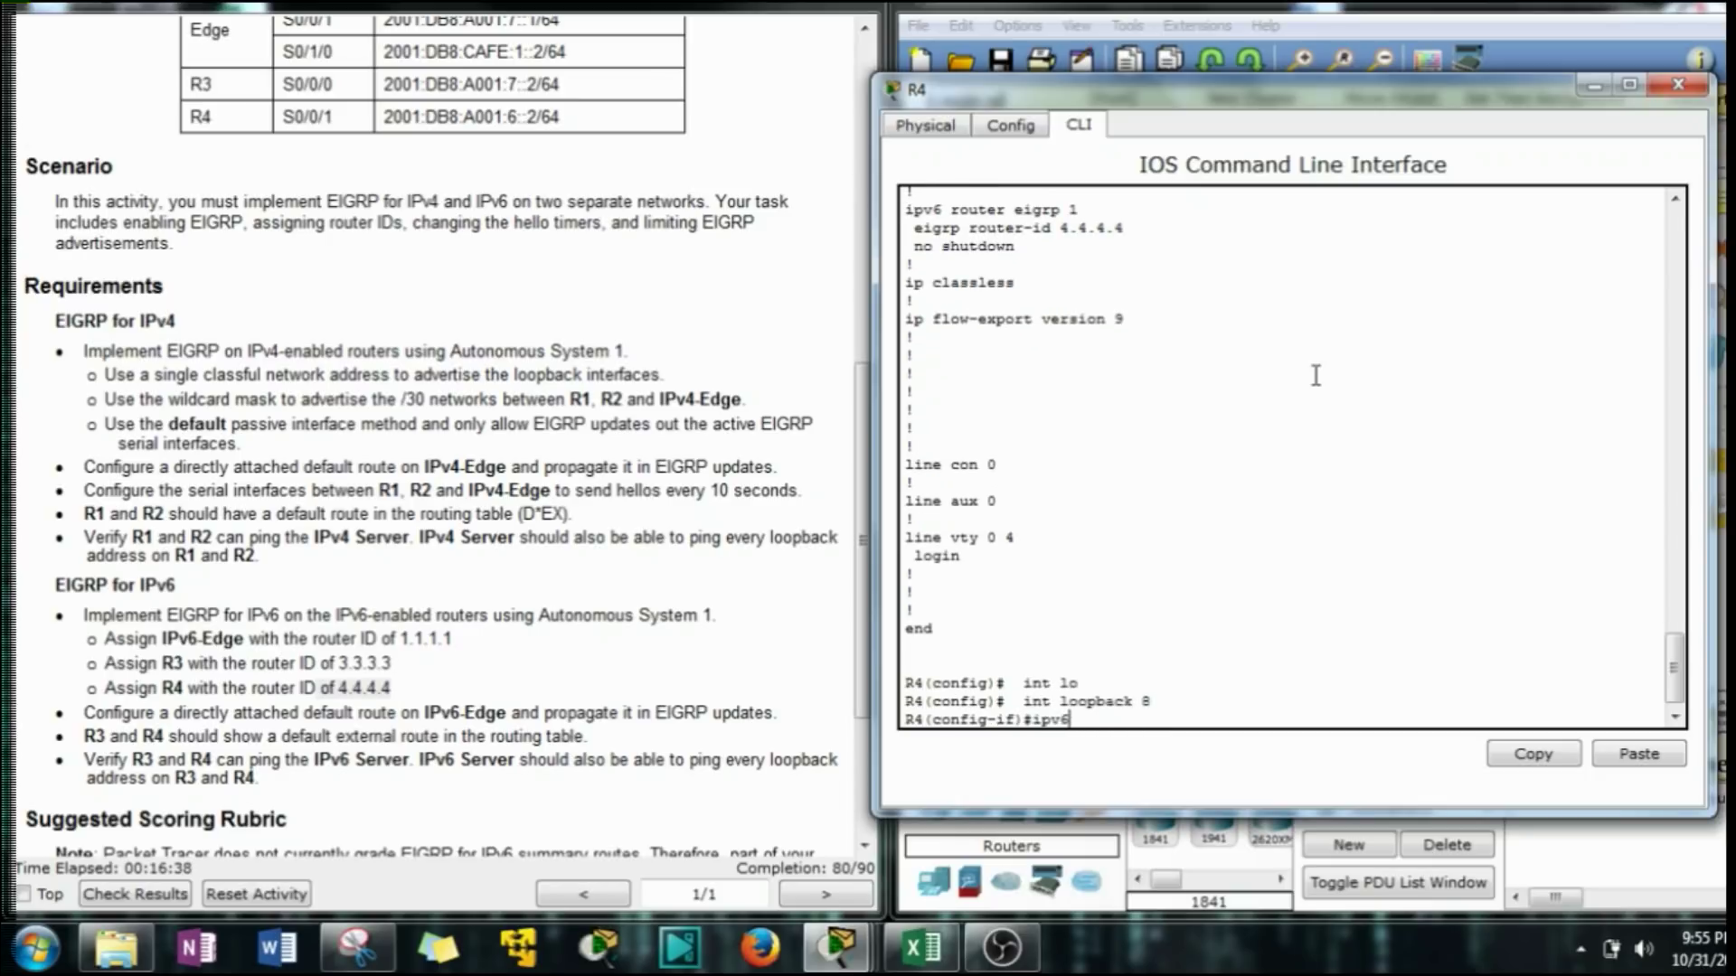
type(" ei")
key("Tab")
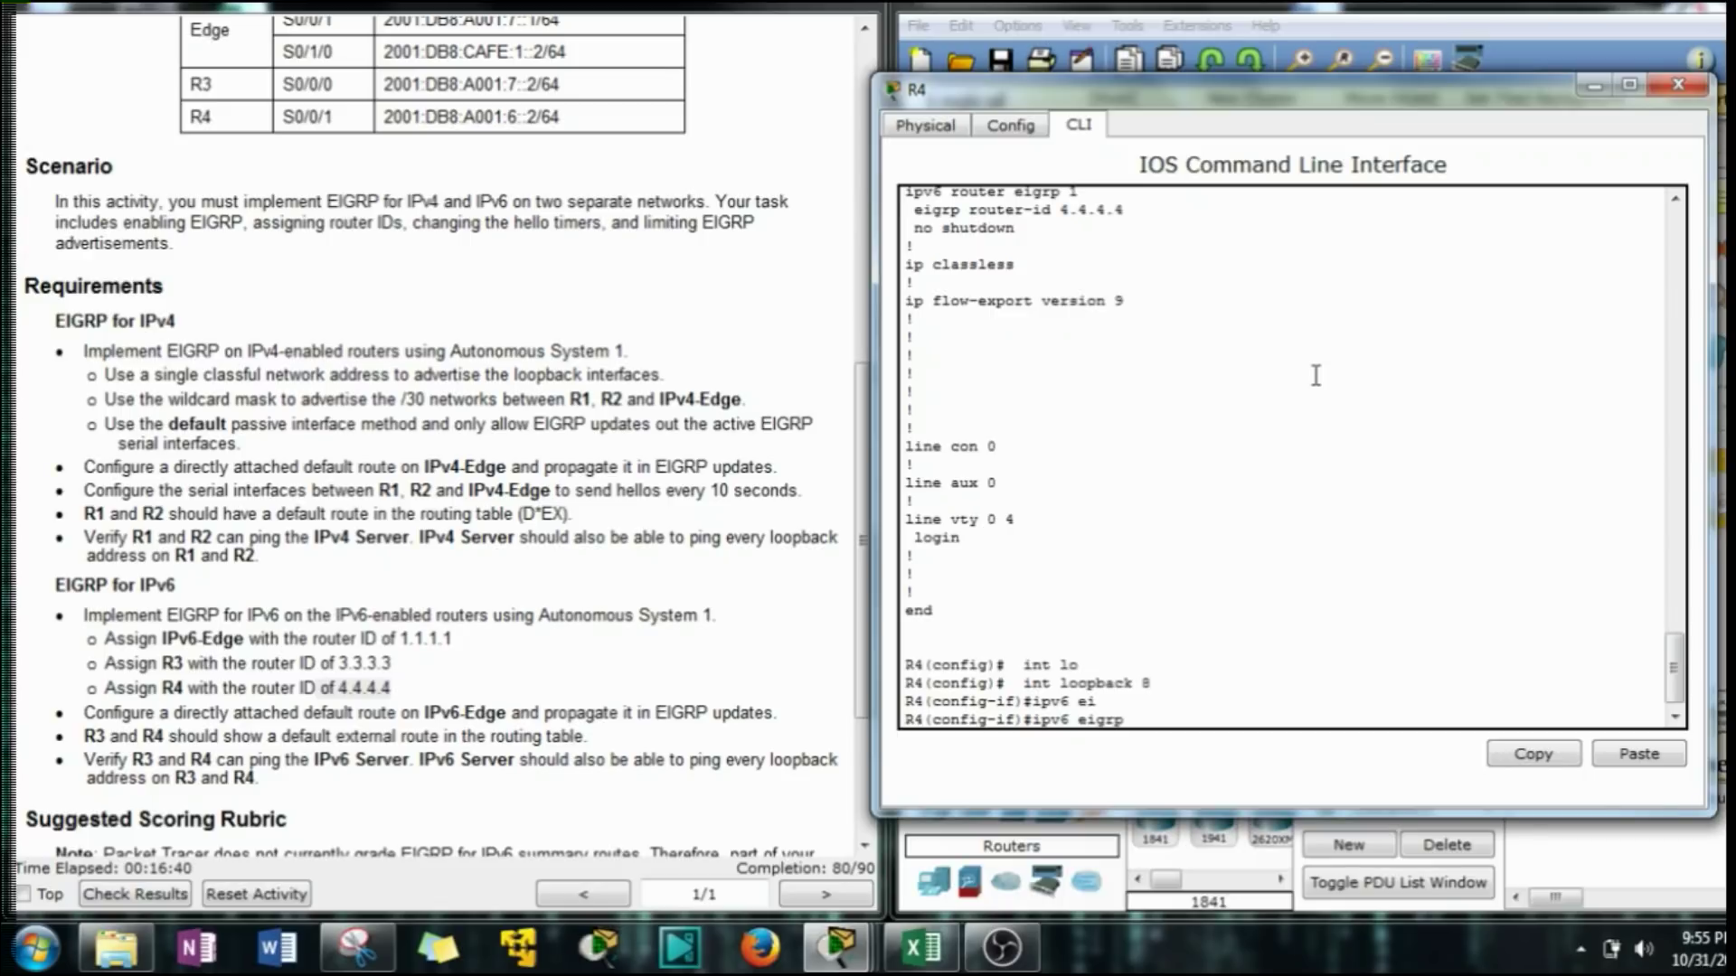
type("1")
key("Return")
key("Up")
key("Up")
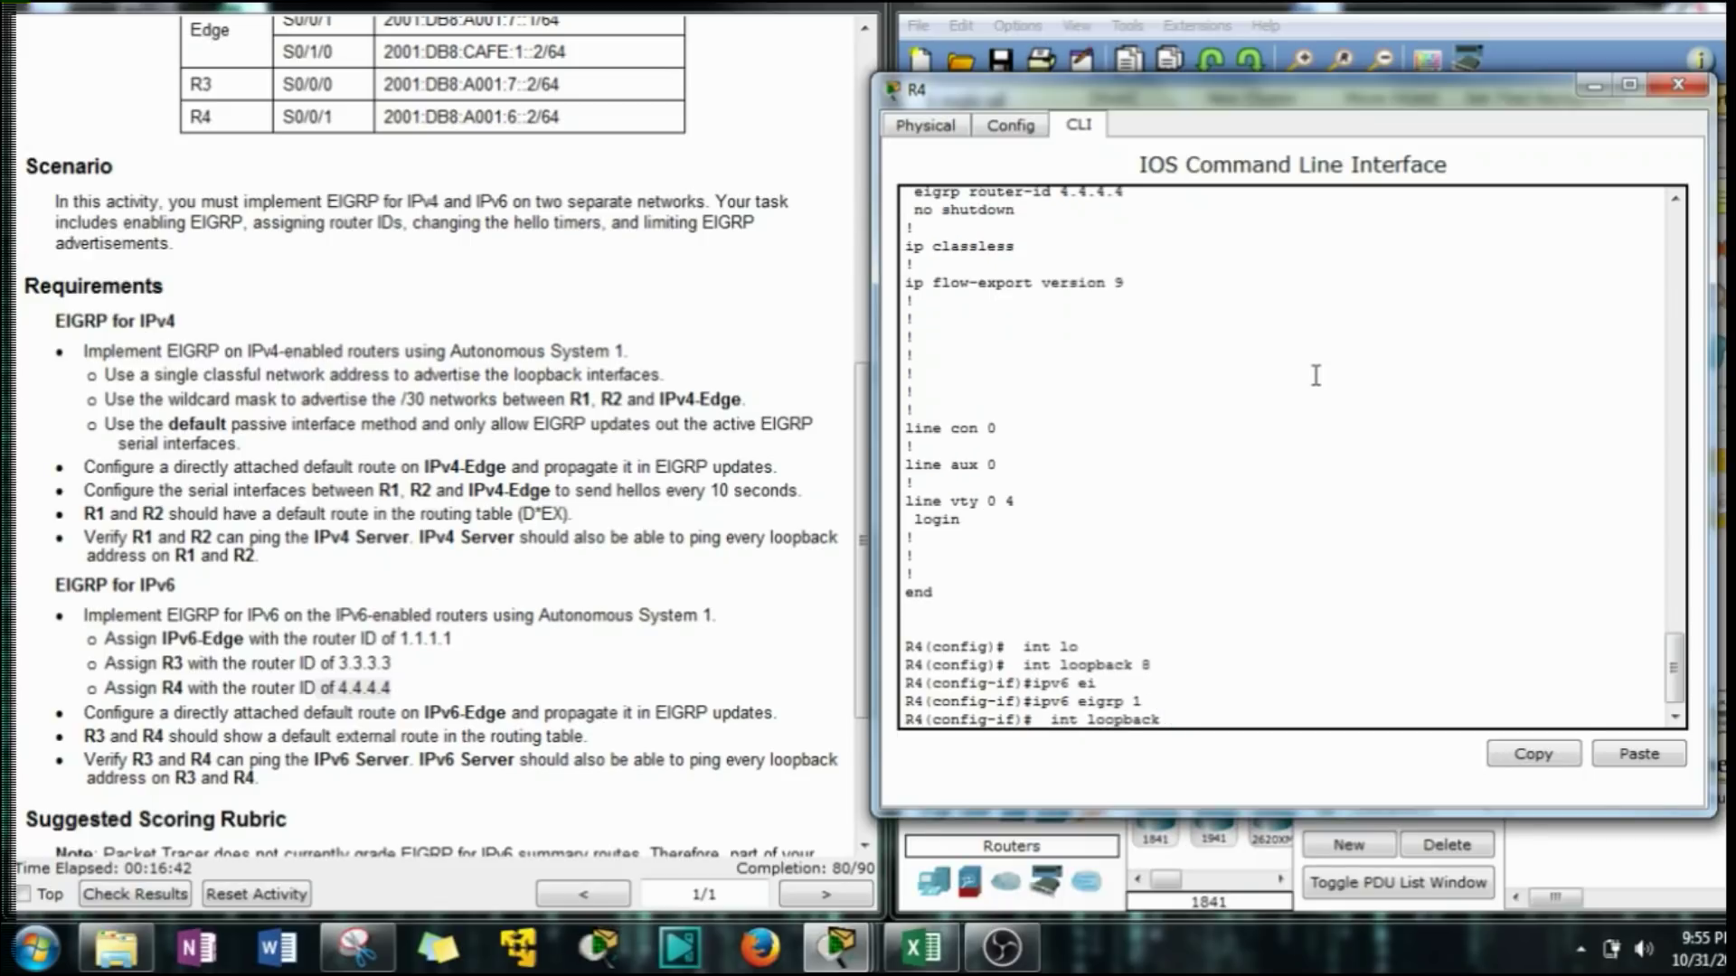
key("Return")
key("Up")
key("Up")
key("Return")
Enable 'ipv6 eigrp 1' on R4's Loopback10 and Loopback11.
key("Up")
key("Up")
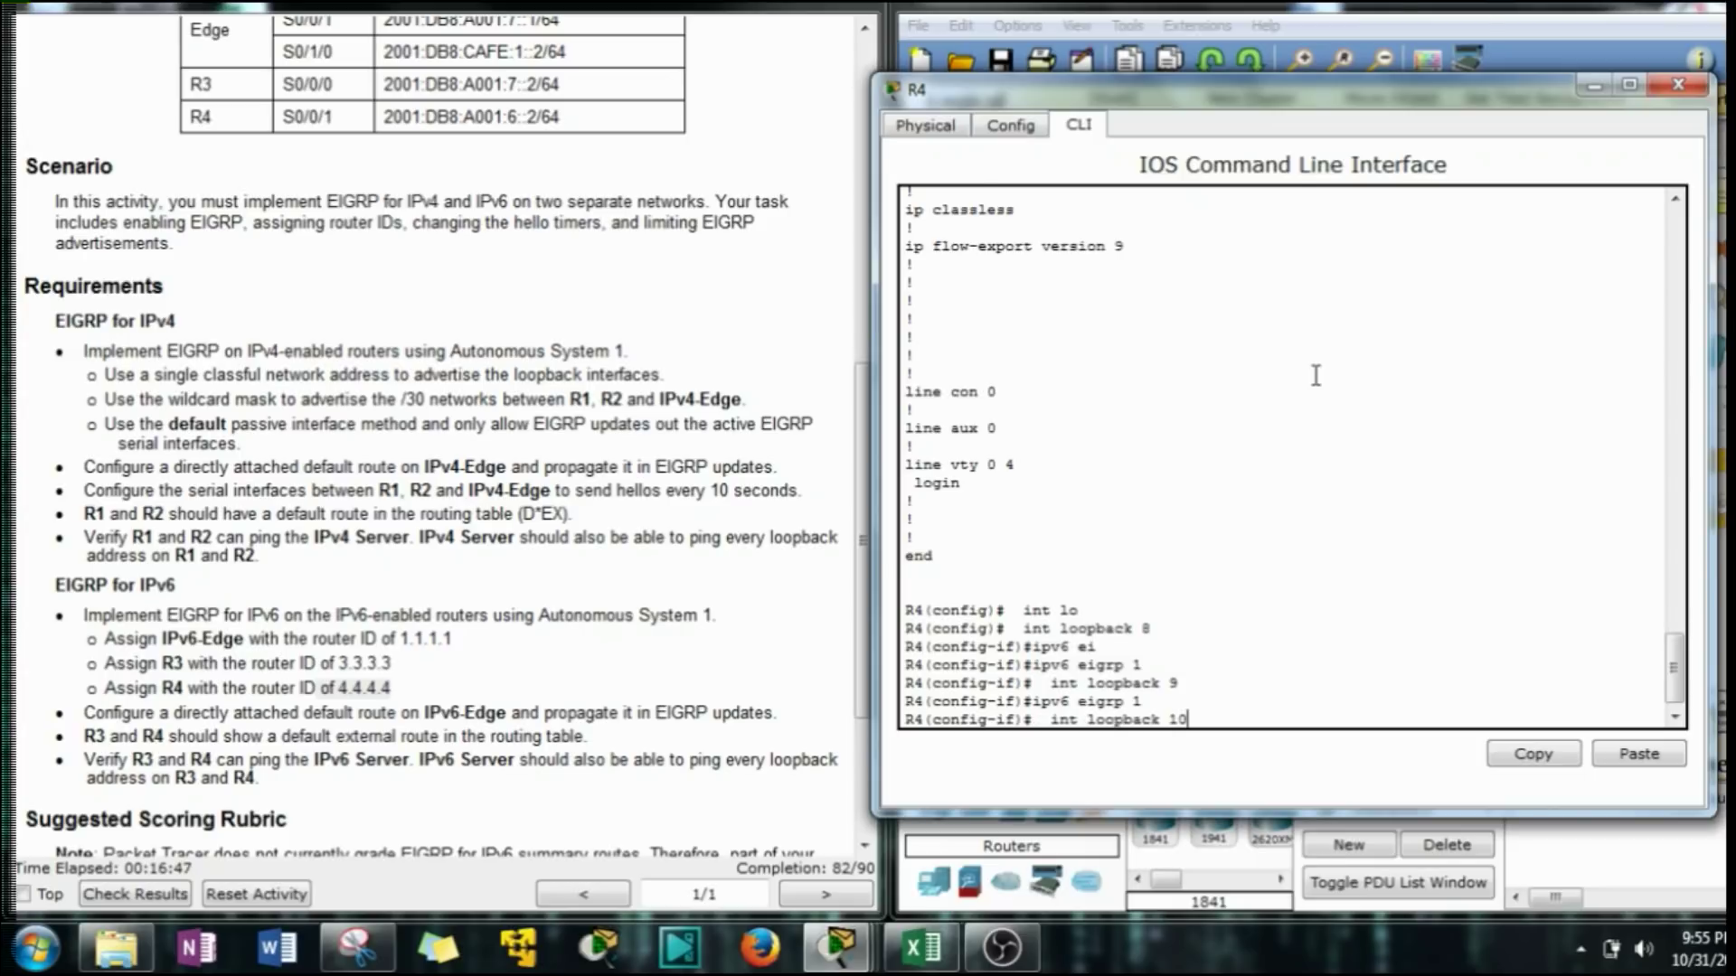
key("Return")
key("Up")
key("Up")
key("Return")
key("Up")
key("Up")
key("BackSpace")
type("1")
key("Return")
key("Up")
key("Up")
key("Return")
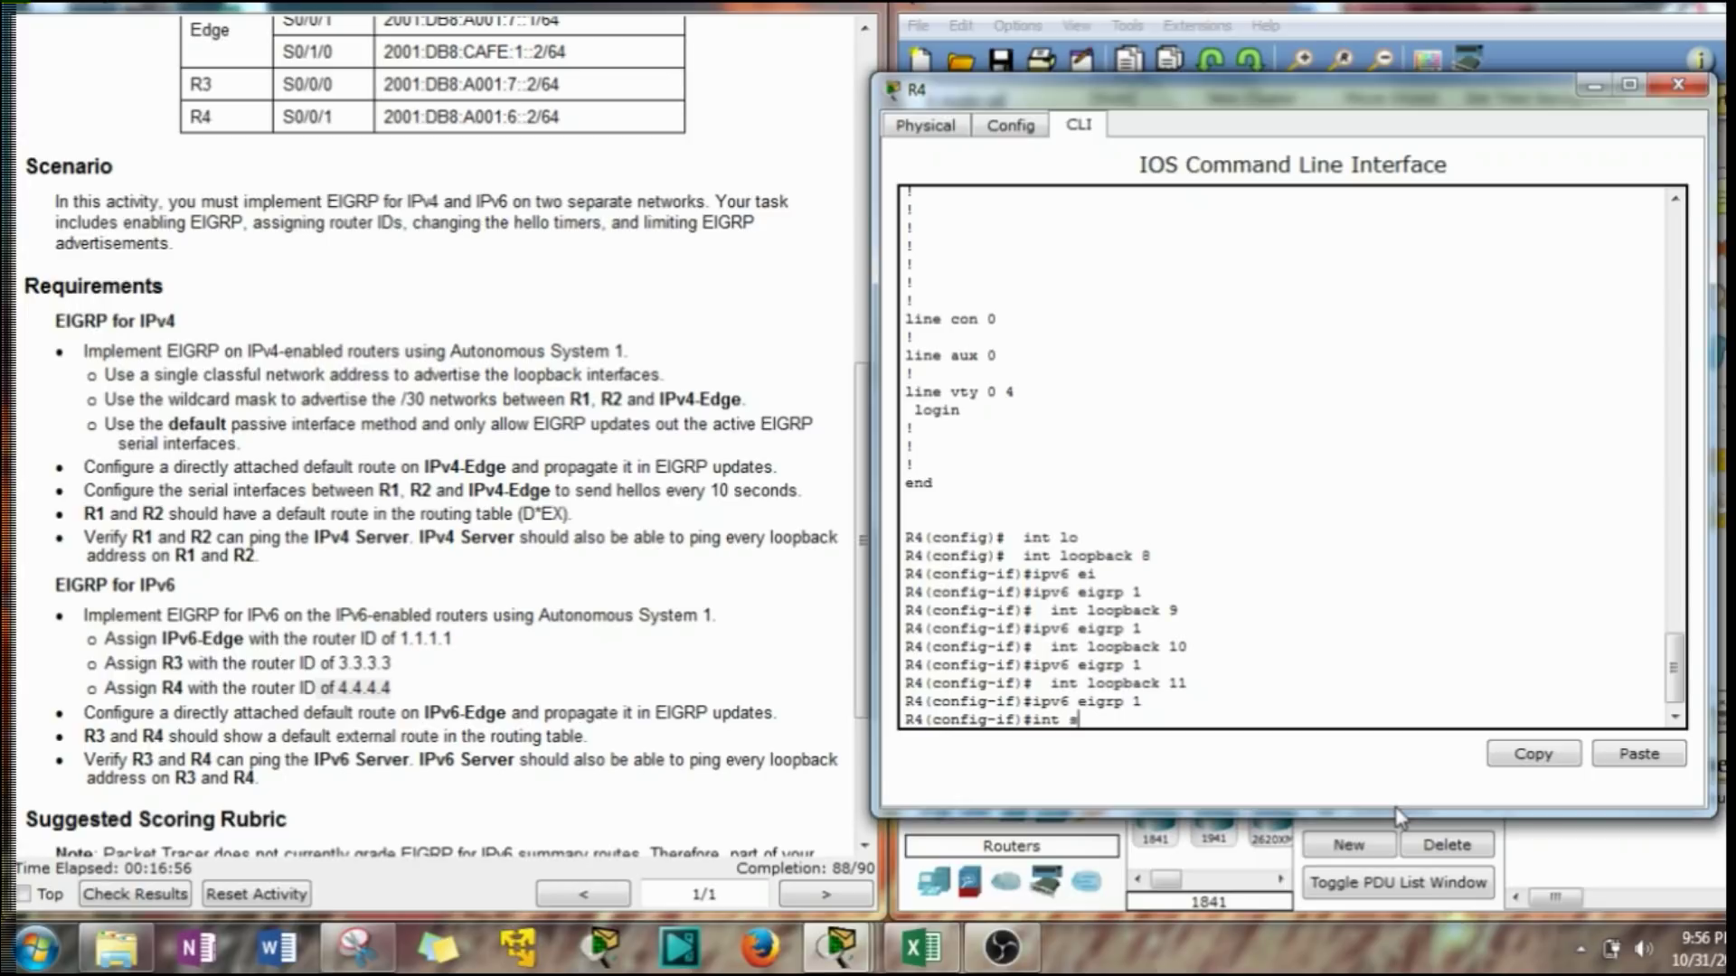
Enable 'ipv6 eigrp 1' on R4's Serial0/0/1 to bring up the IPv6 adjacency.
key("Return")
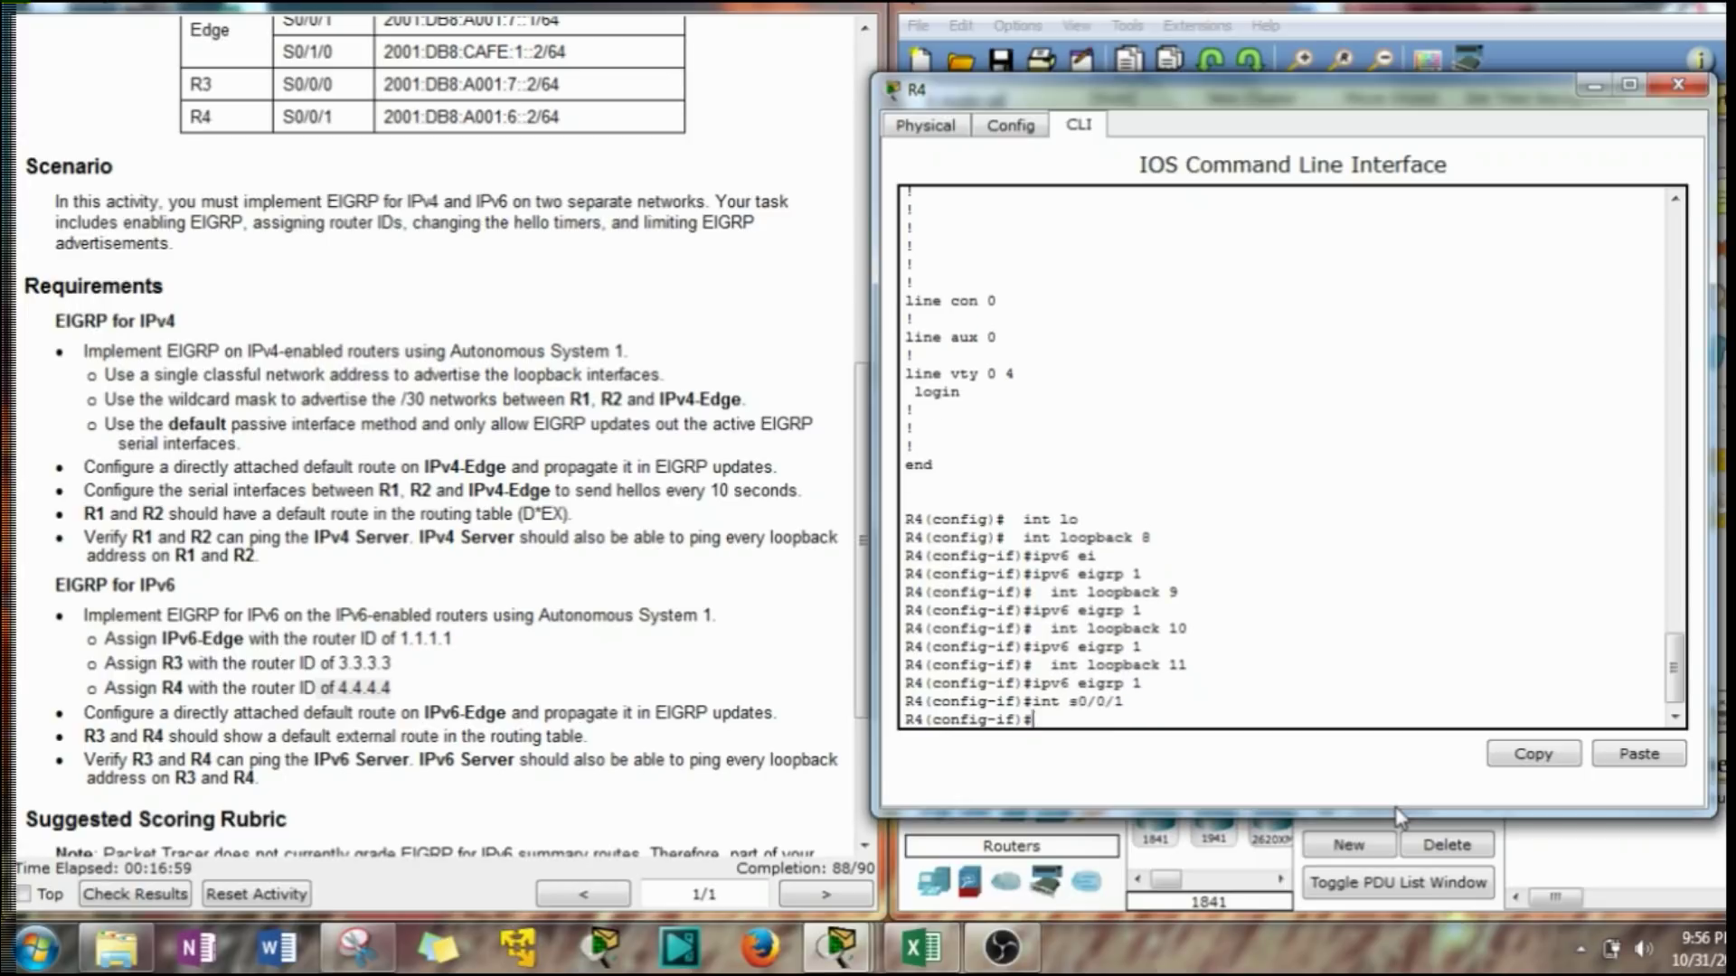
left_click_drag(320, 117, 333, 120)
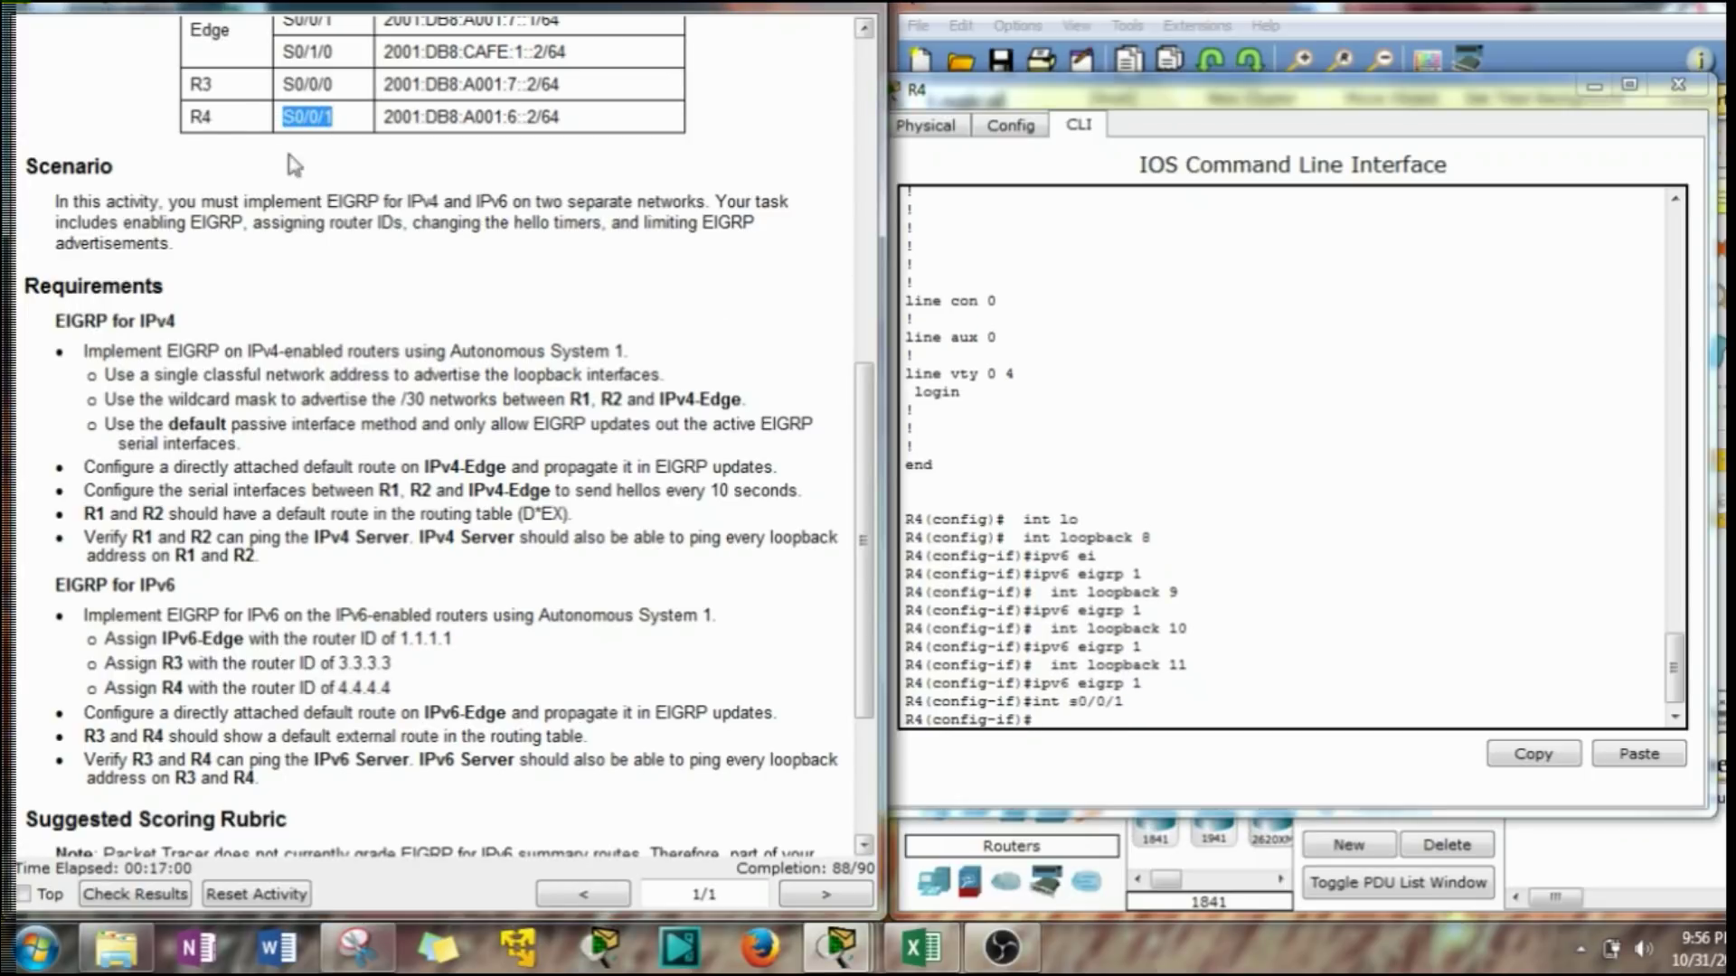
left_click(1176, 880)
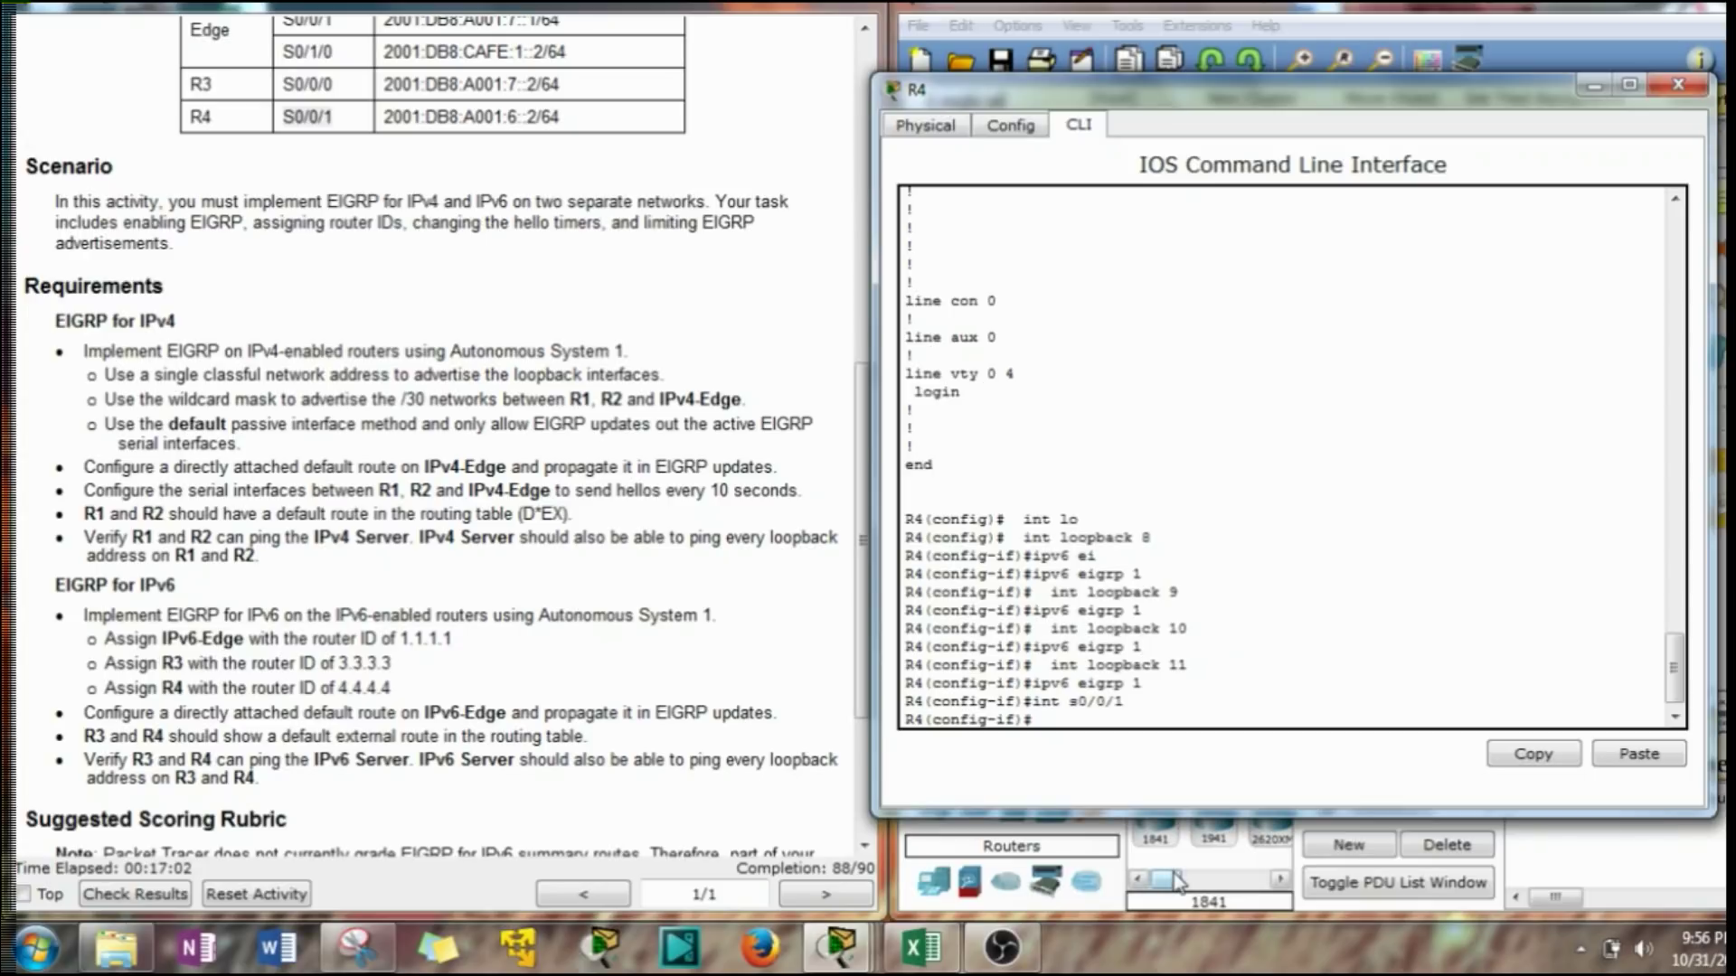
key("Up")
key("Up")
key("Return")
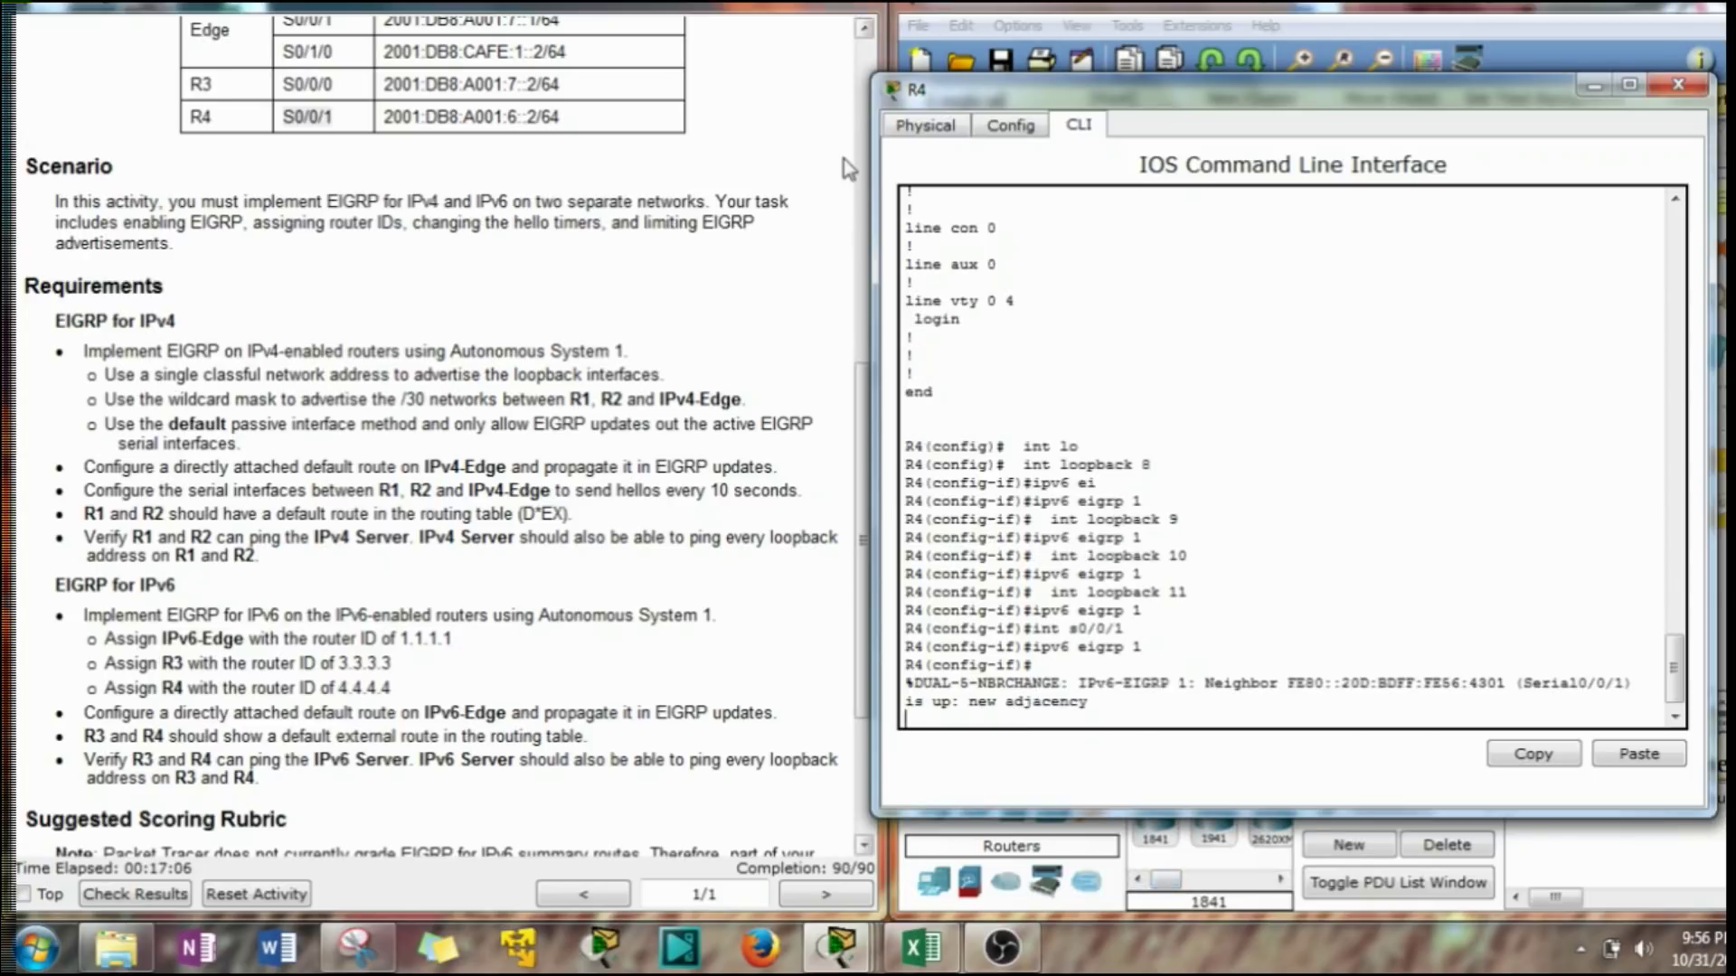
Minimize R4's console and adjust the workspace to show the full topology.
left_click(1594, 86)
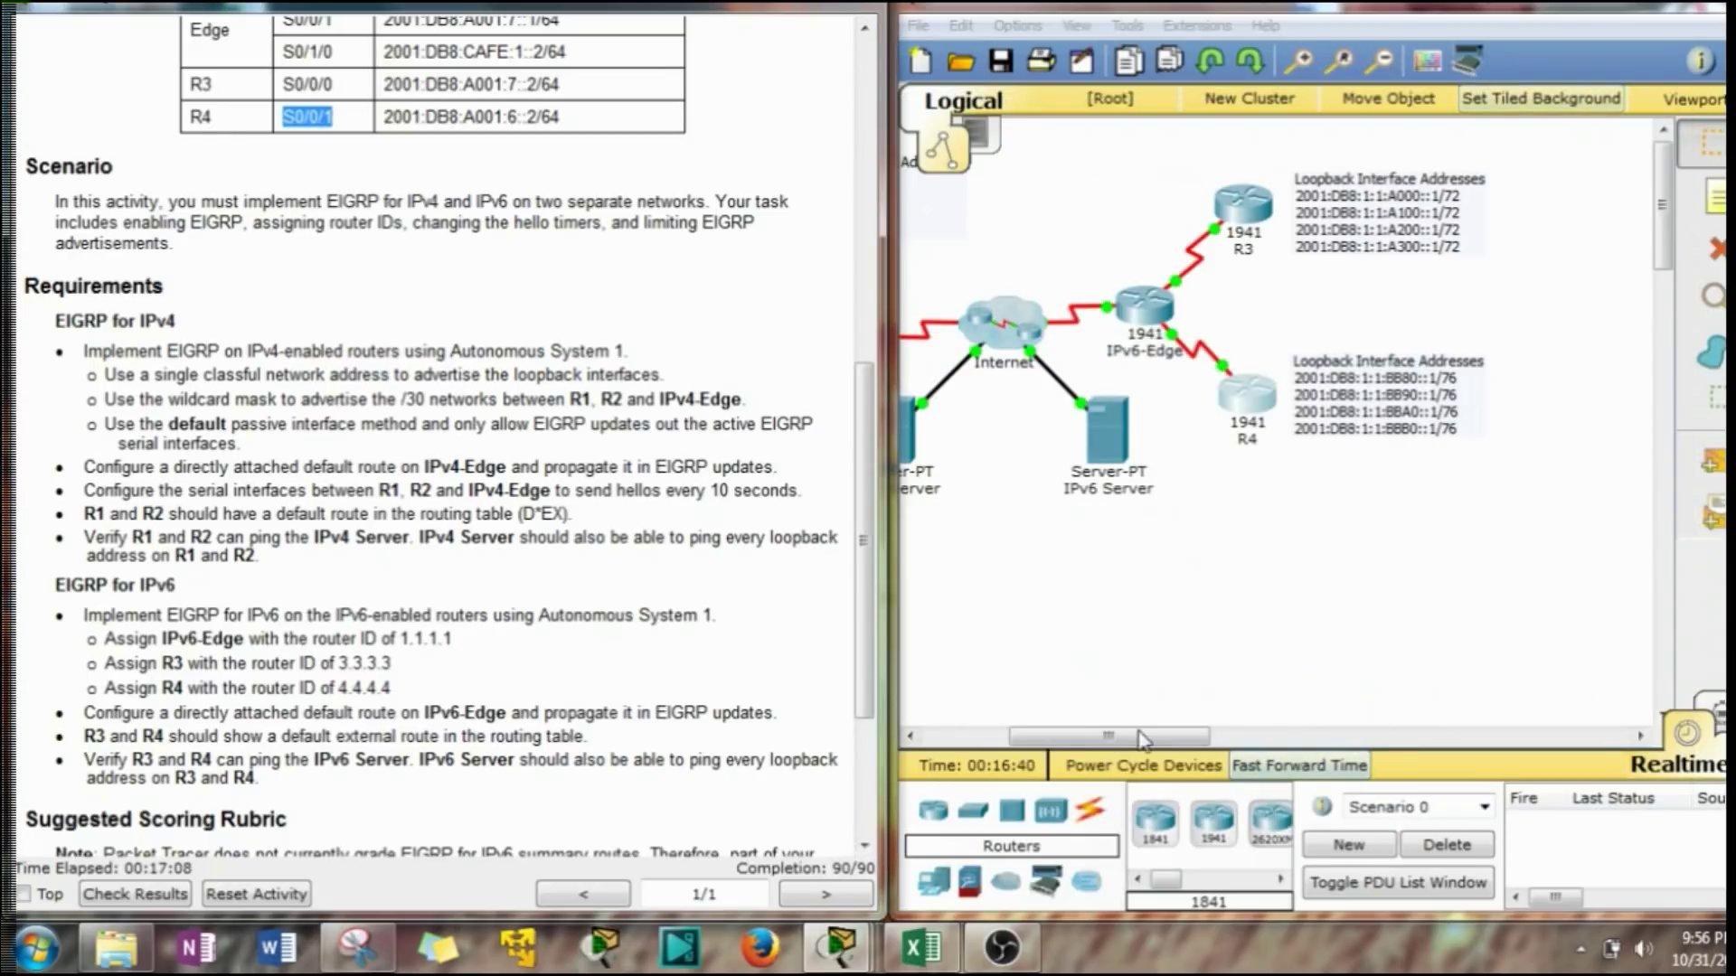
left_click_drag(1145, 741, 1074, 746)
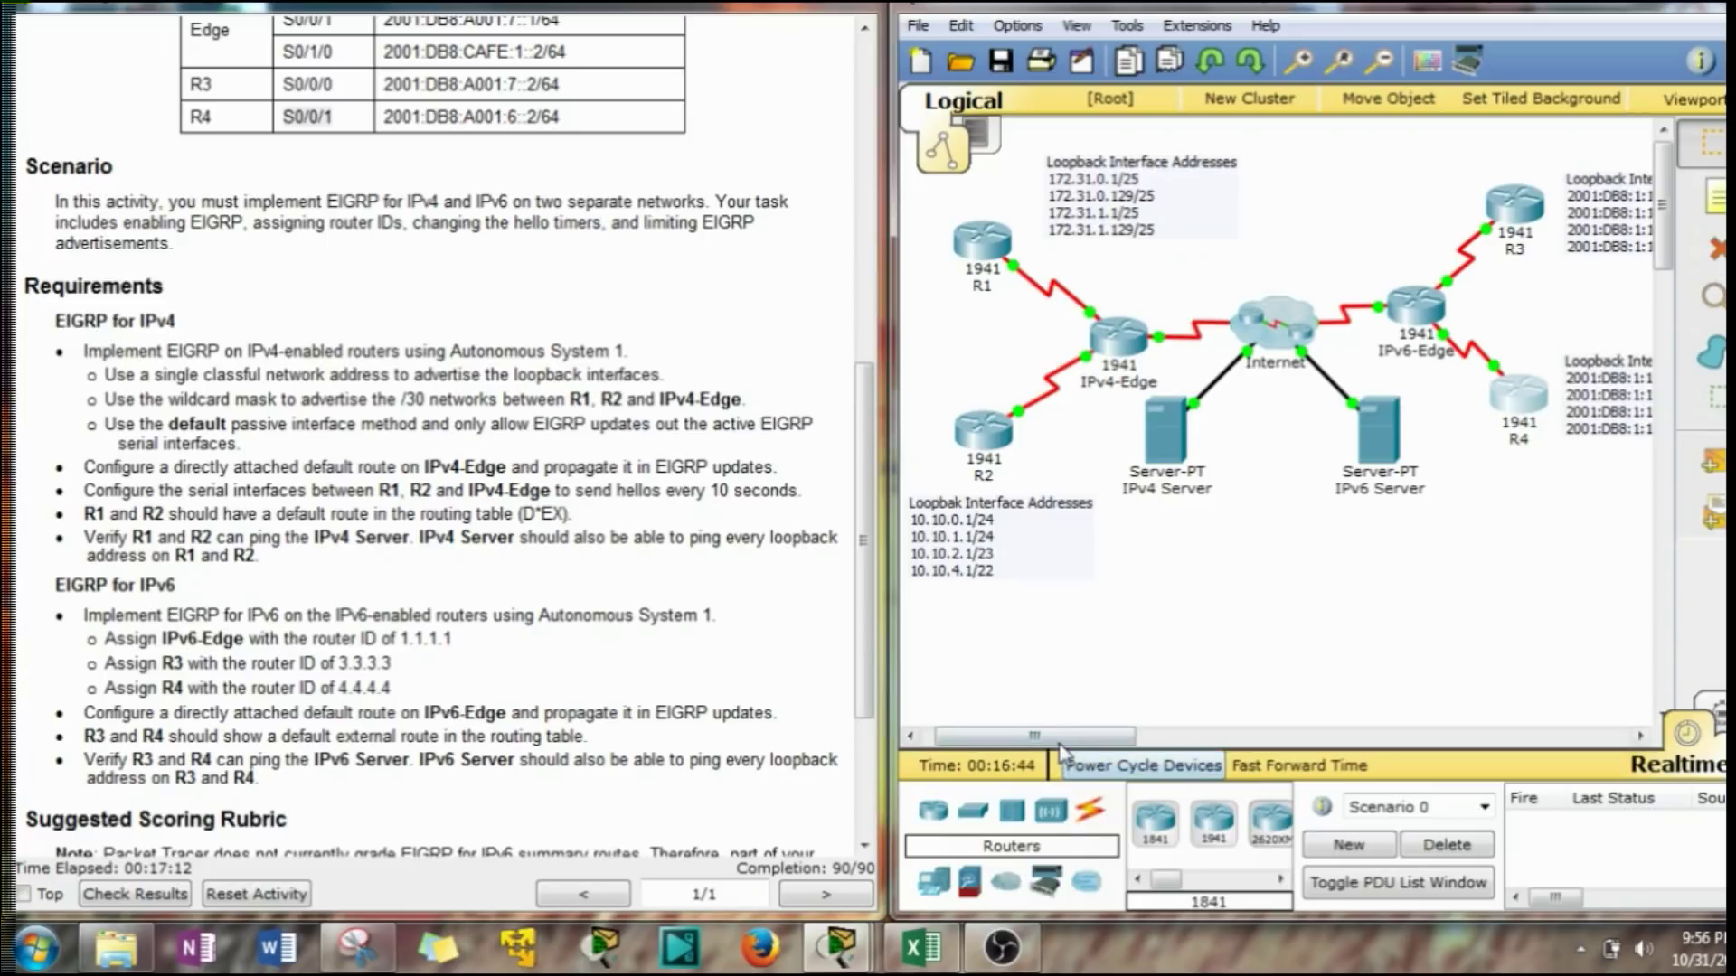
left_click_drag(1068, 748, 1076, 748)
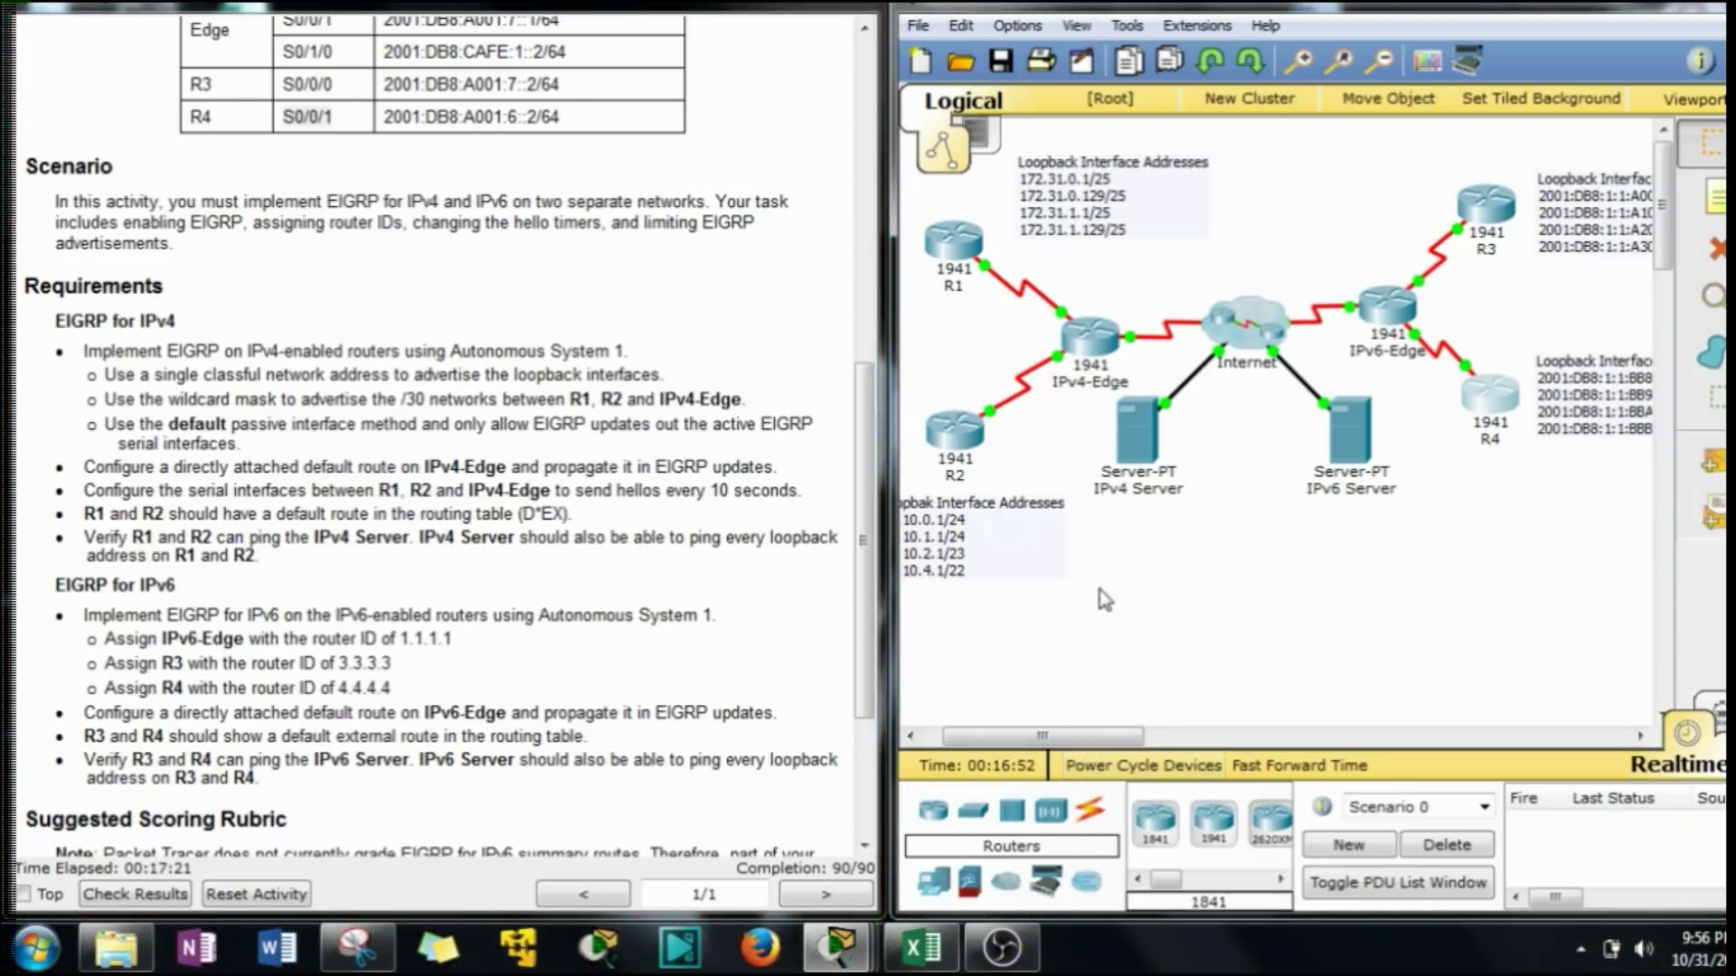
key("Delete")
Place a text note below the two servers containing the author's e-mail address.
key("n")
left_click(1118, 620)
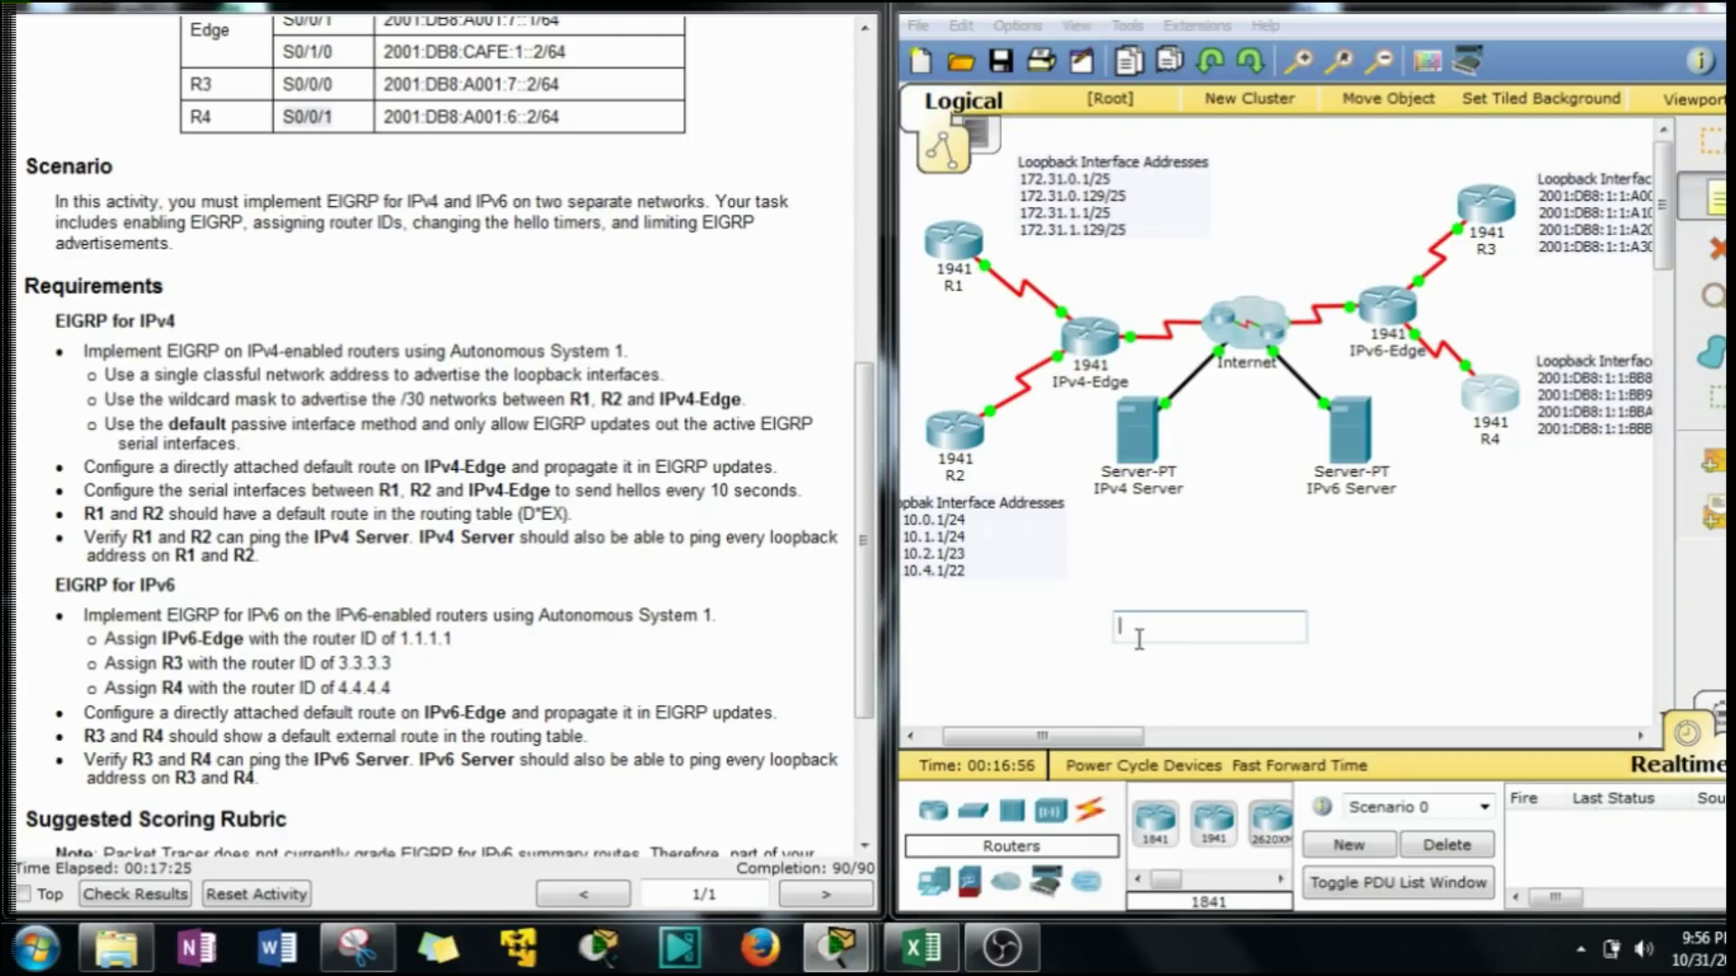
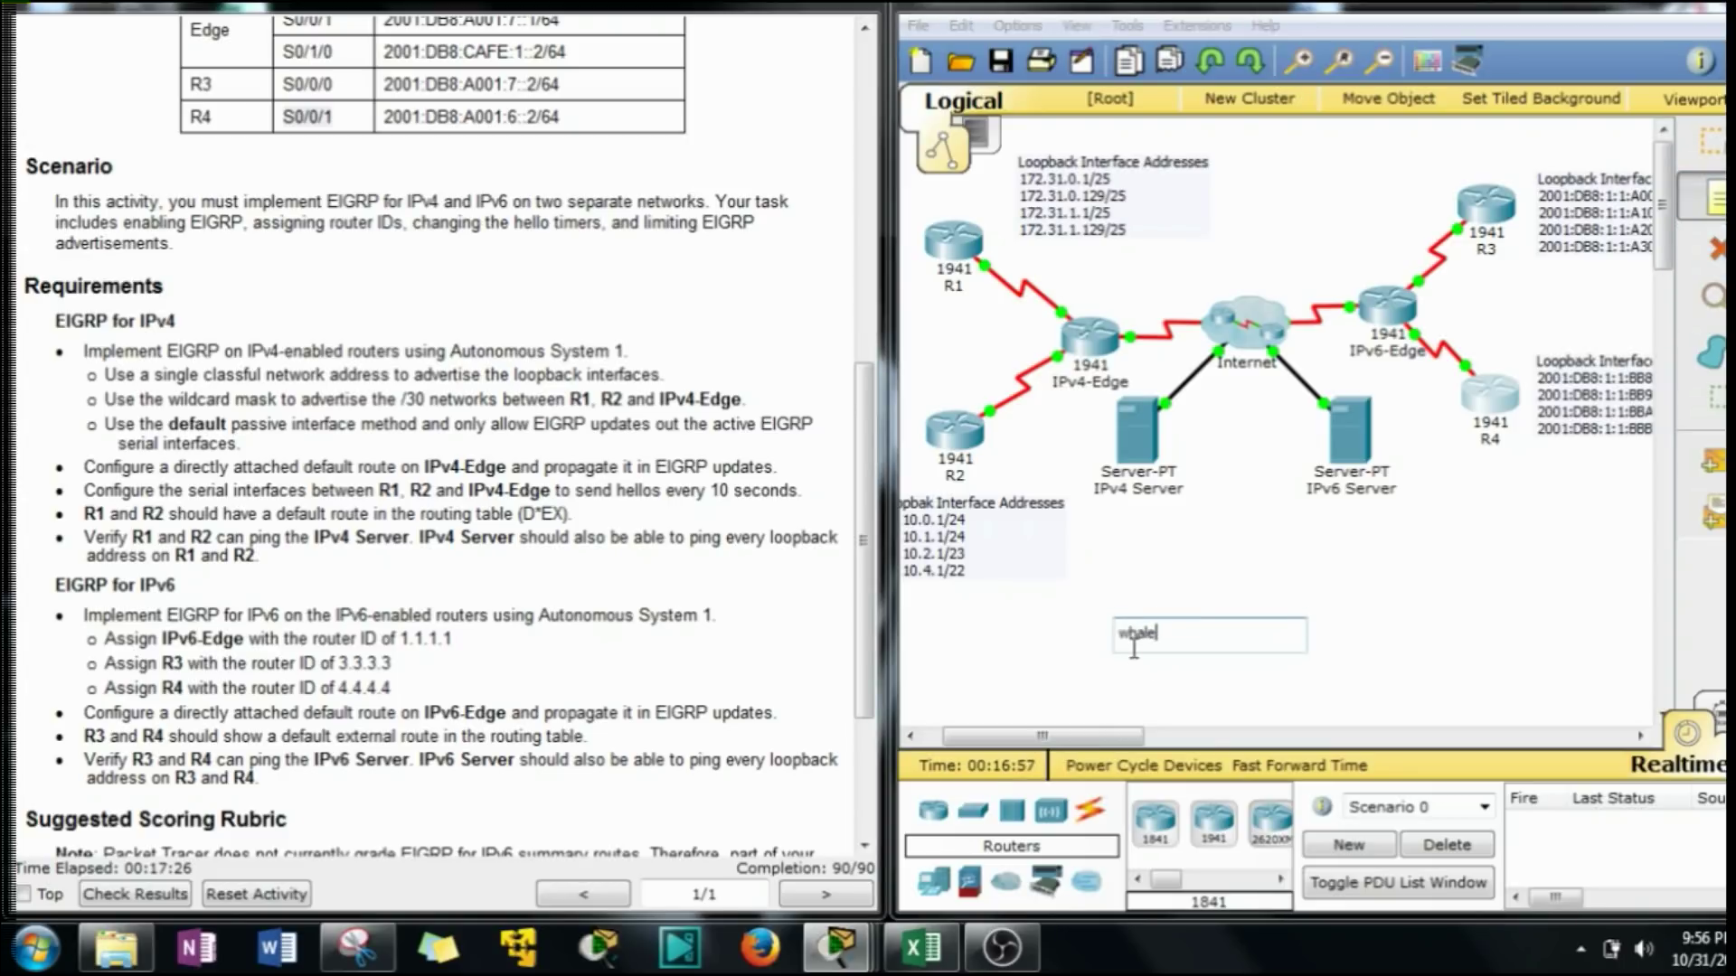
key("Return")
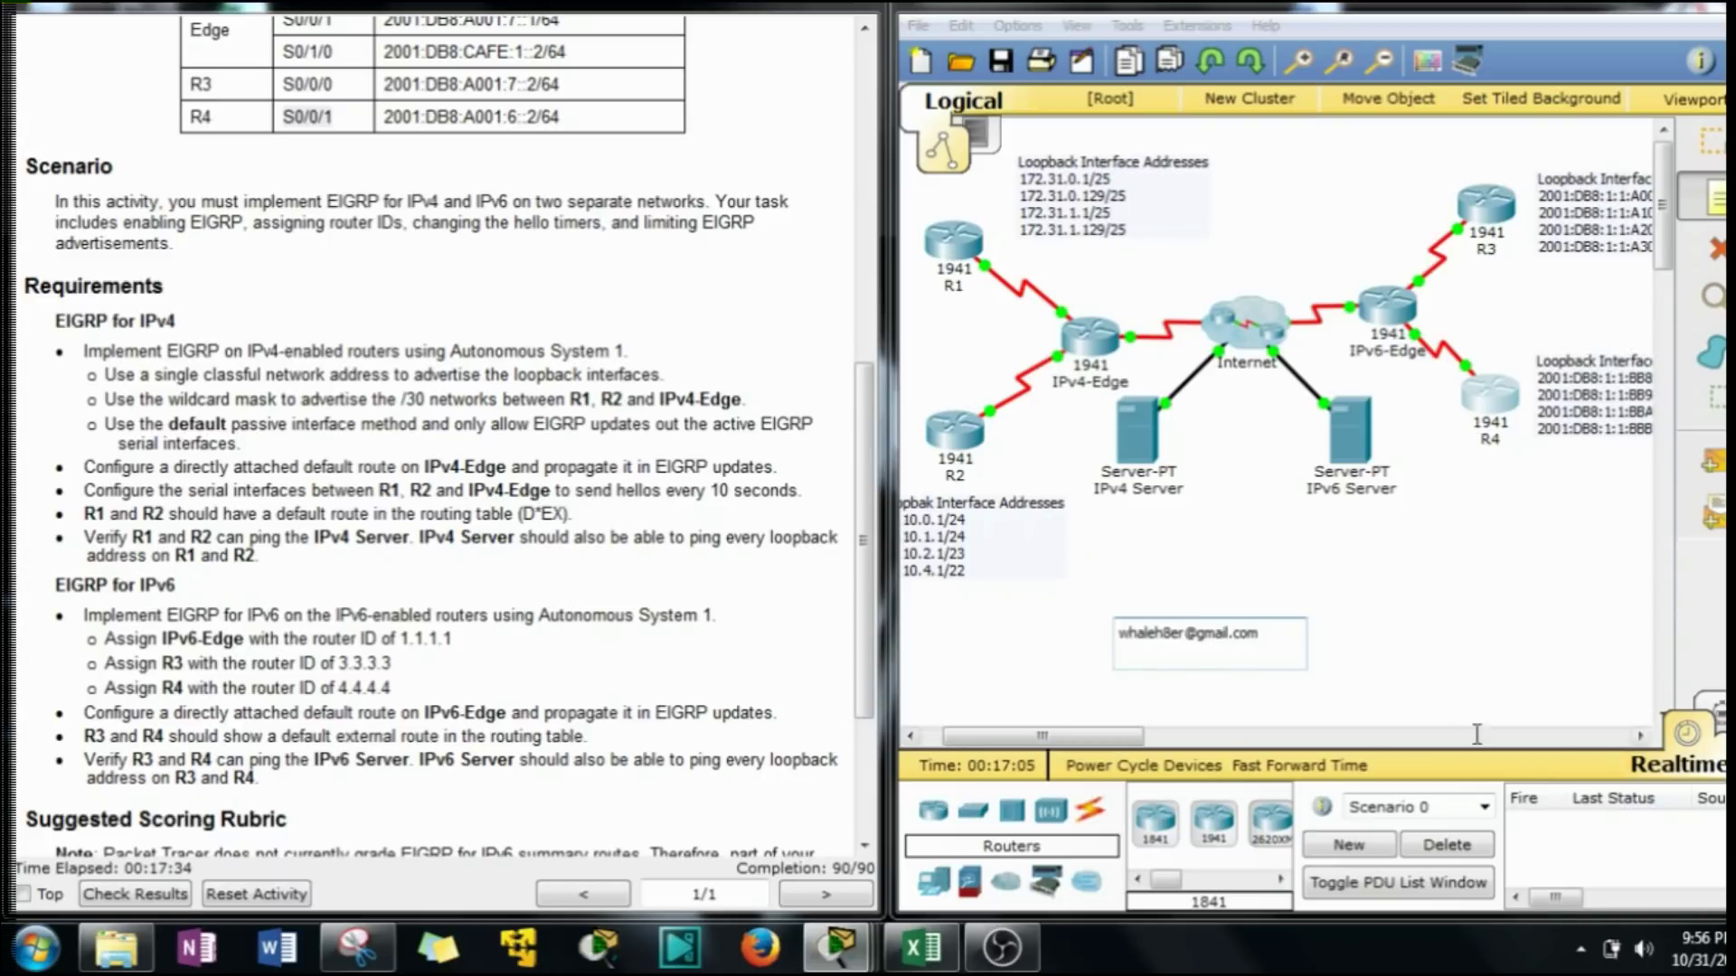